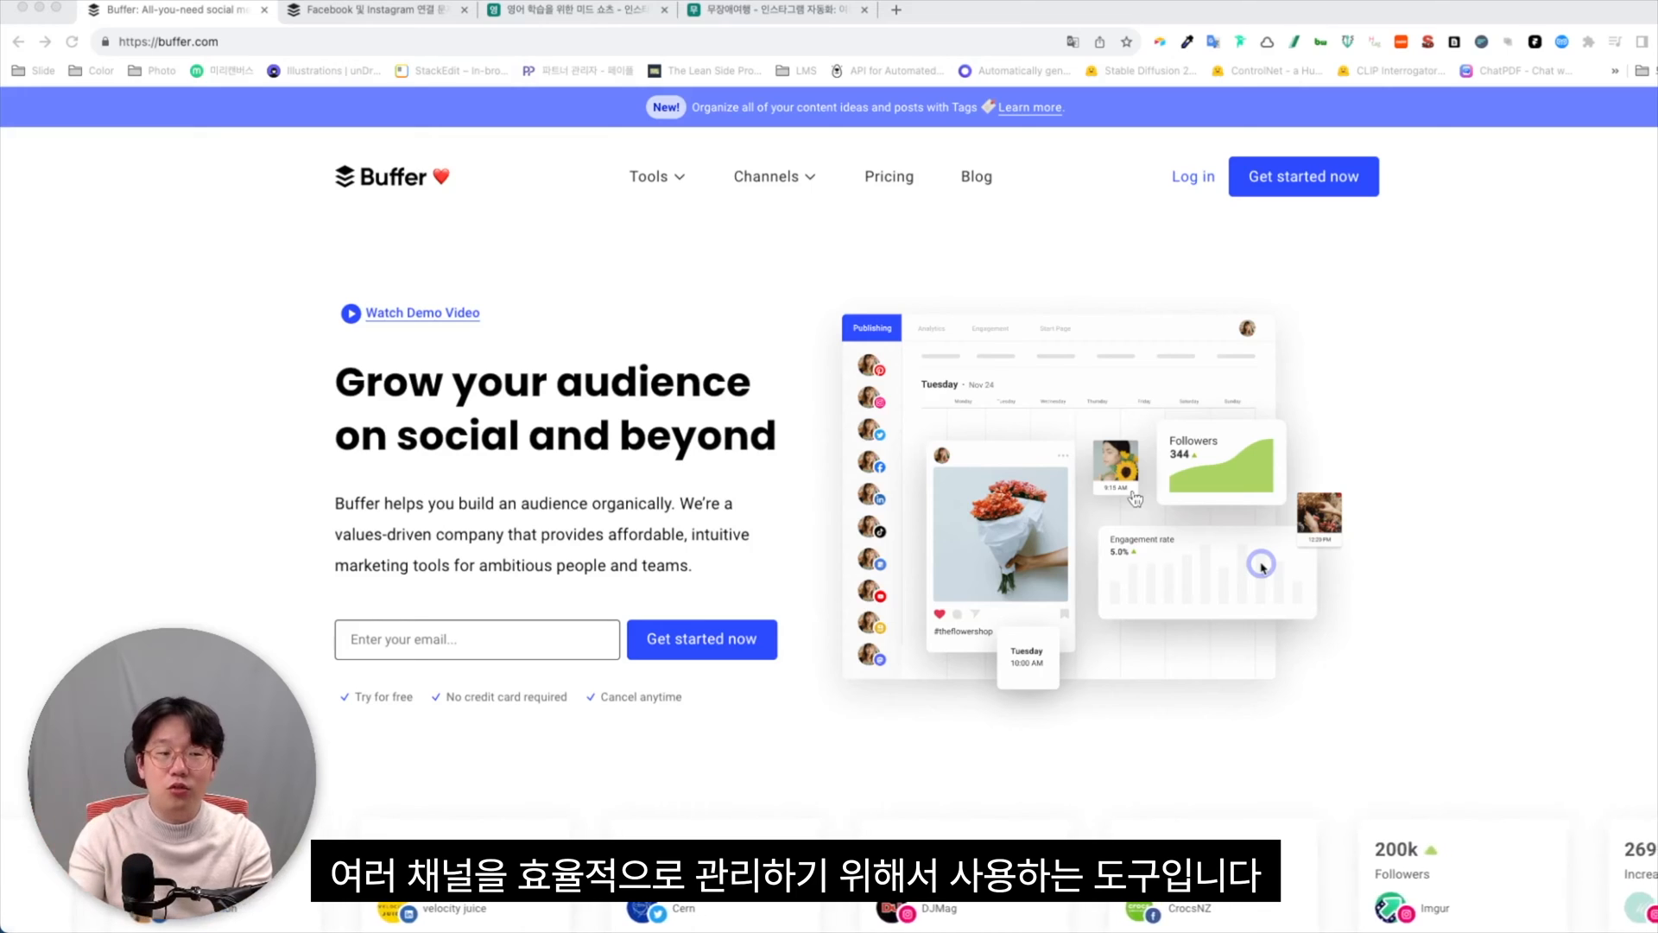
Examine the Buffer homepage's feature sections, from sharing click-worthy content to team coordination.
{"action": "scroll", "coordinate": [1261, 566], "scroll_direction": "down", "scroll_amount": 5}
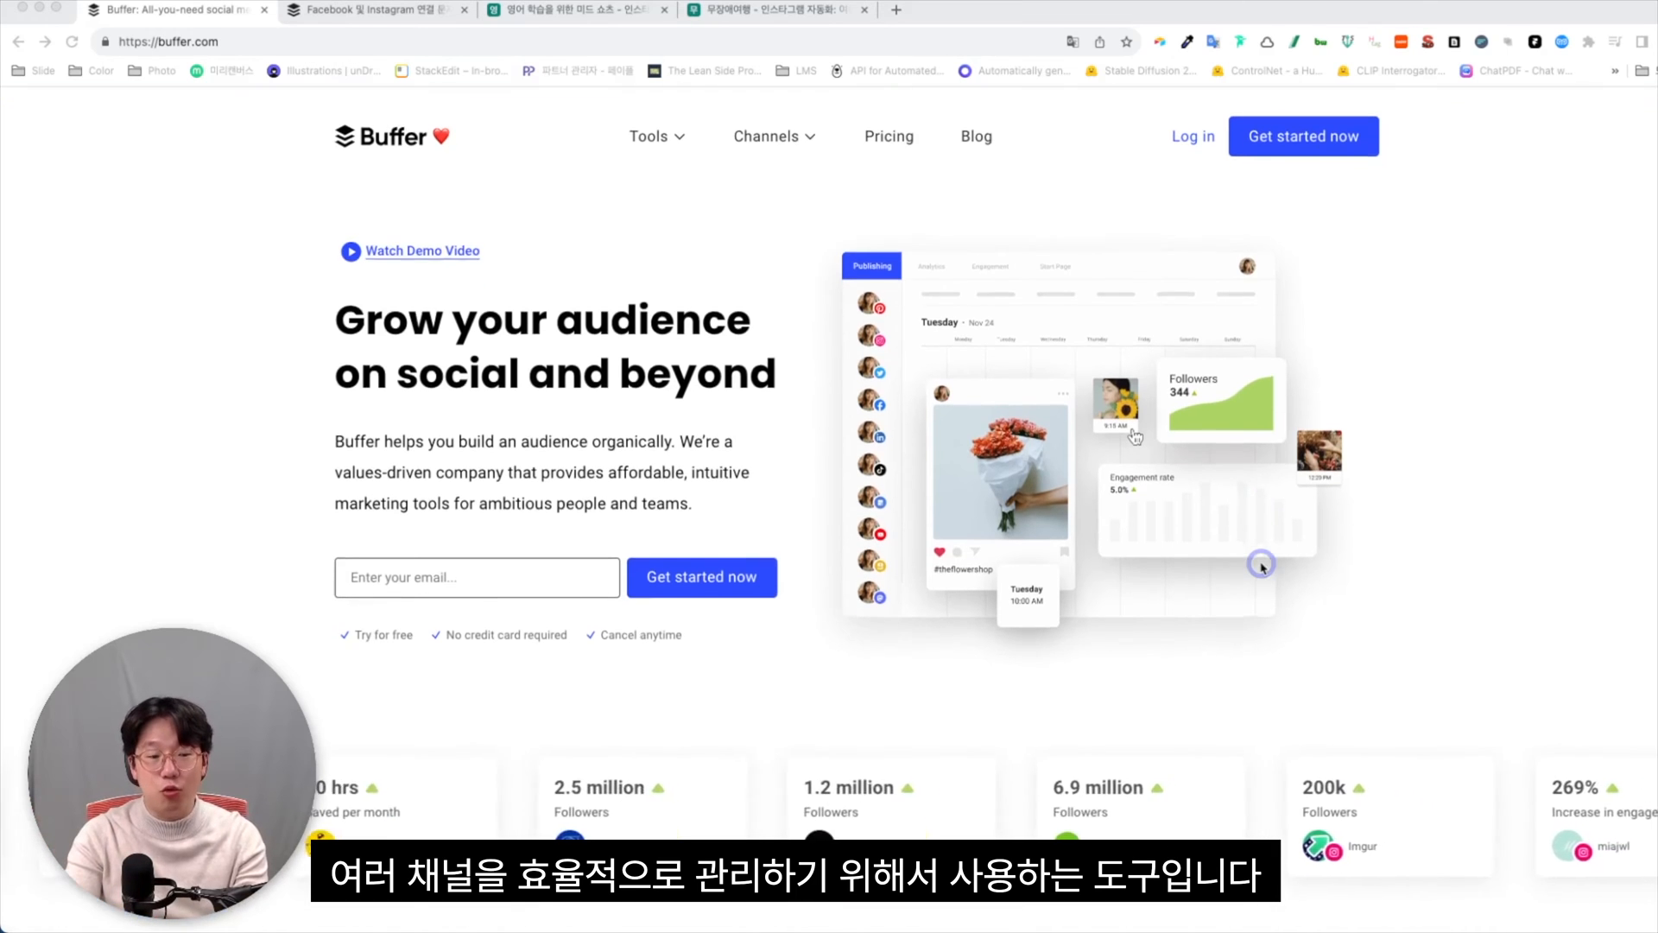
{"action": "scroll", "coordinate": [1261, 565], "scroll_direction": "down", "scroll_amount": 6}
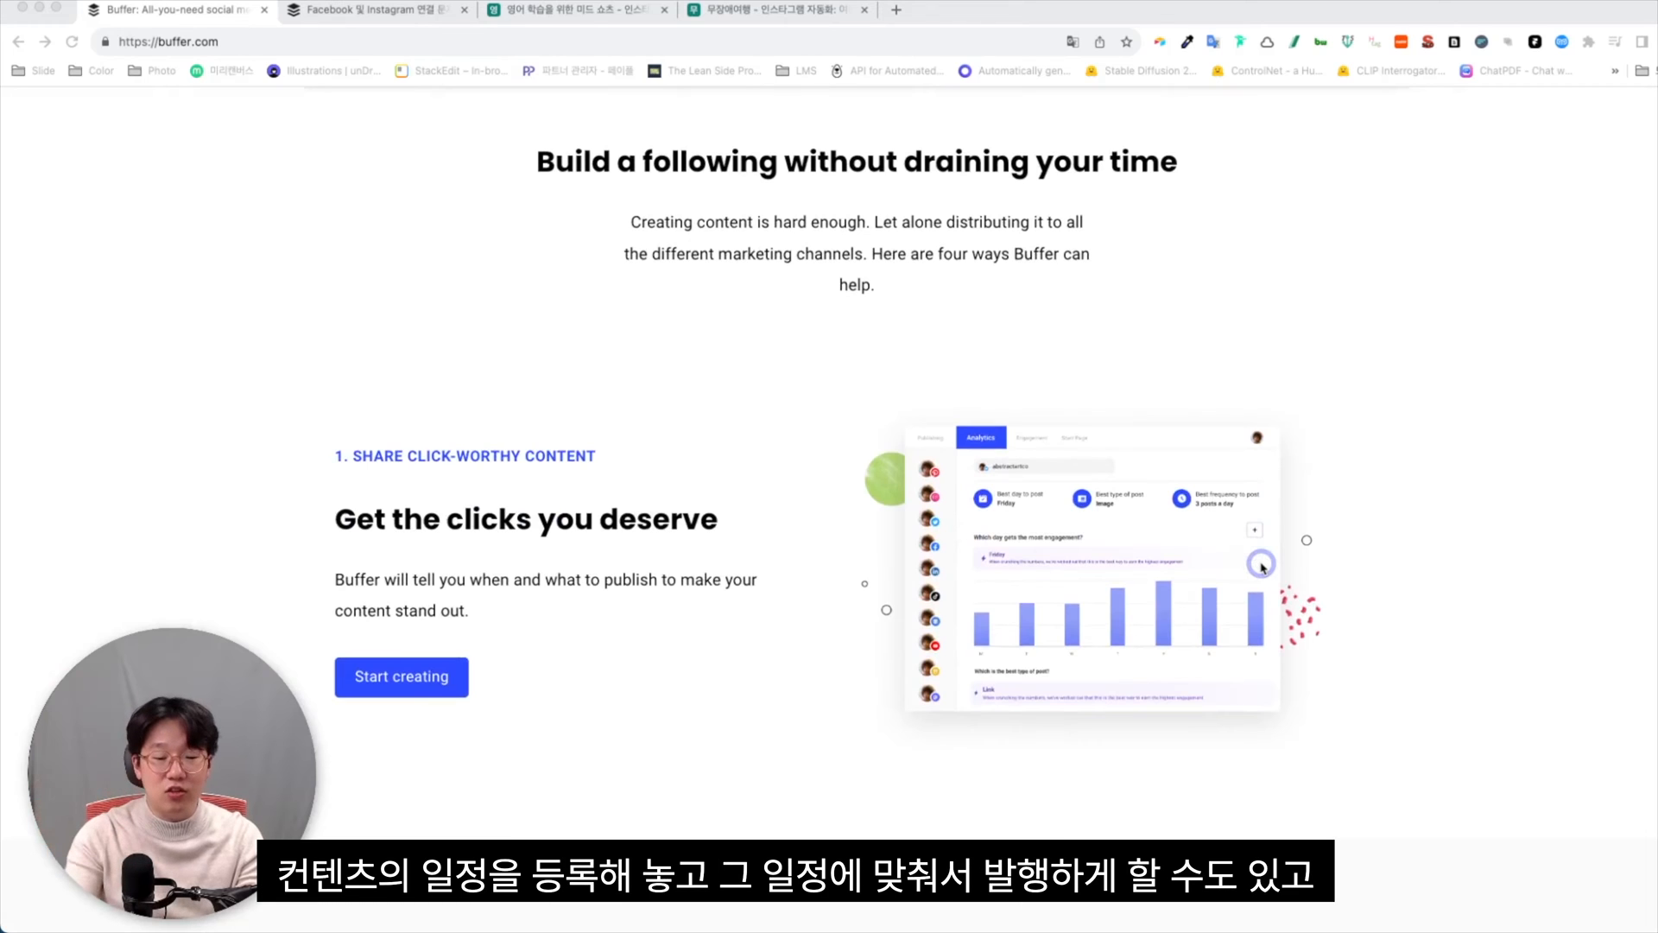
{"action": "scroll", "coordinate": [1261, 566], "scroll_direction": "down", "scroll_amount": 4}
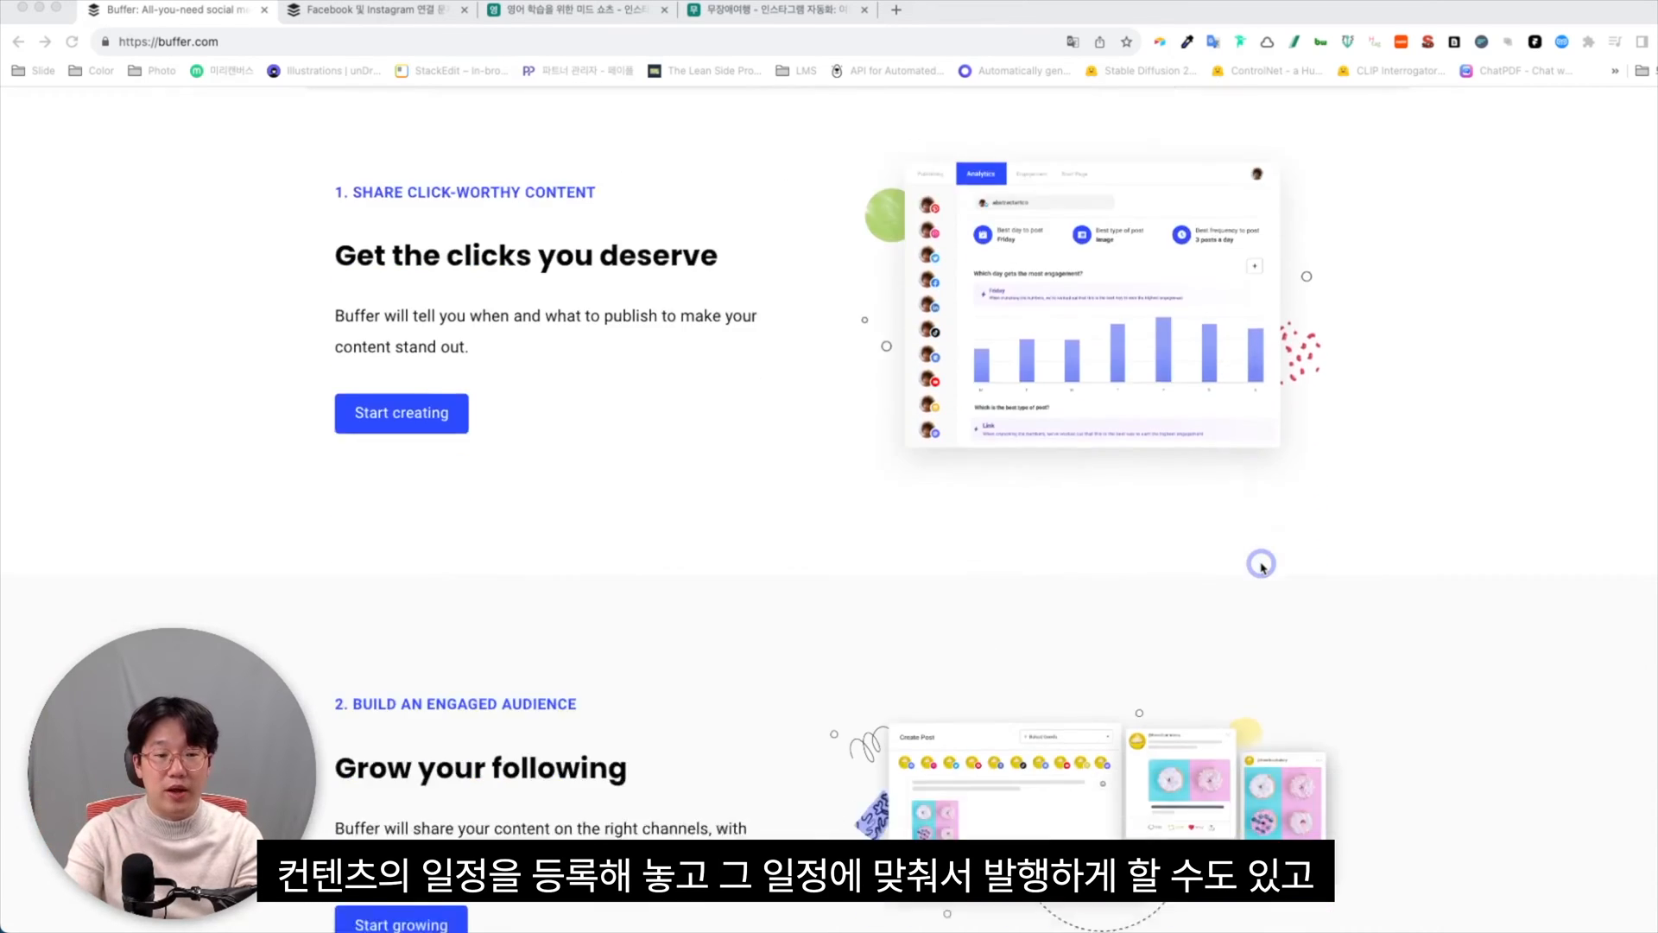
{"action": "scroll", "coordinate": [1261, 565], "scroll_direction": "down", "scroll_amount": 5}
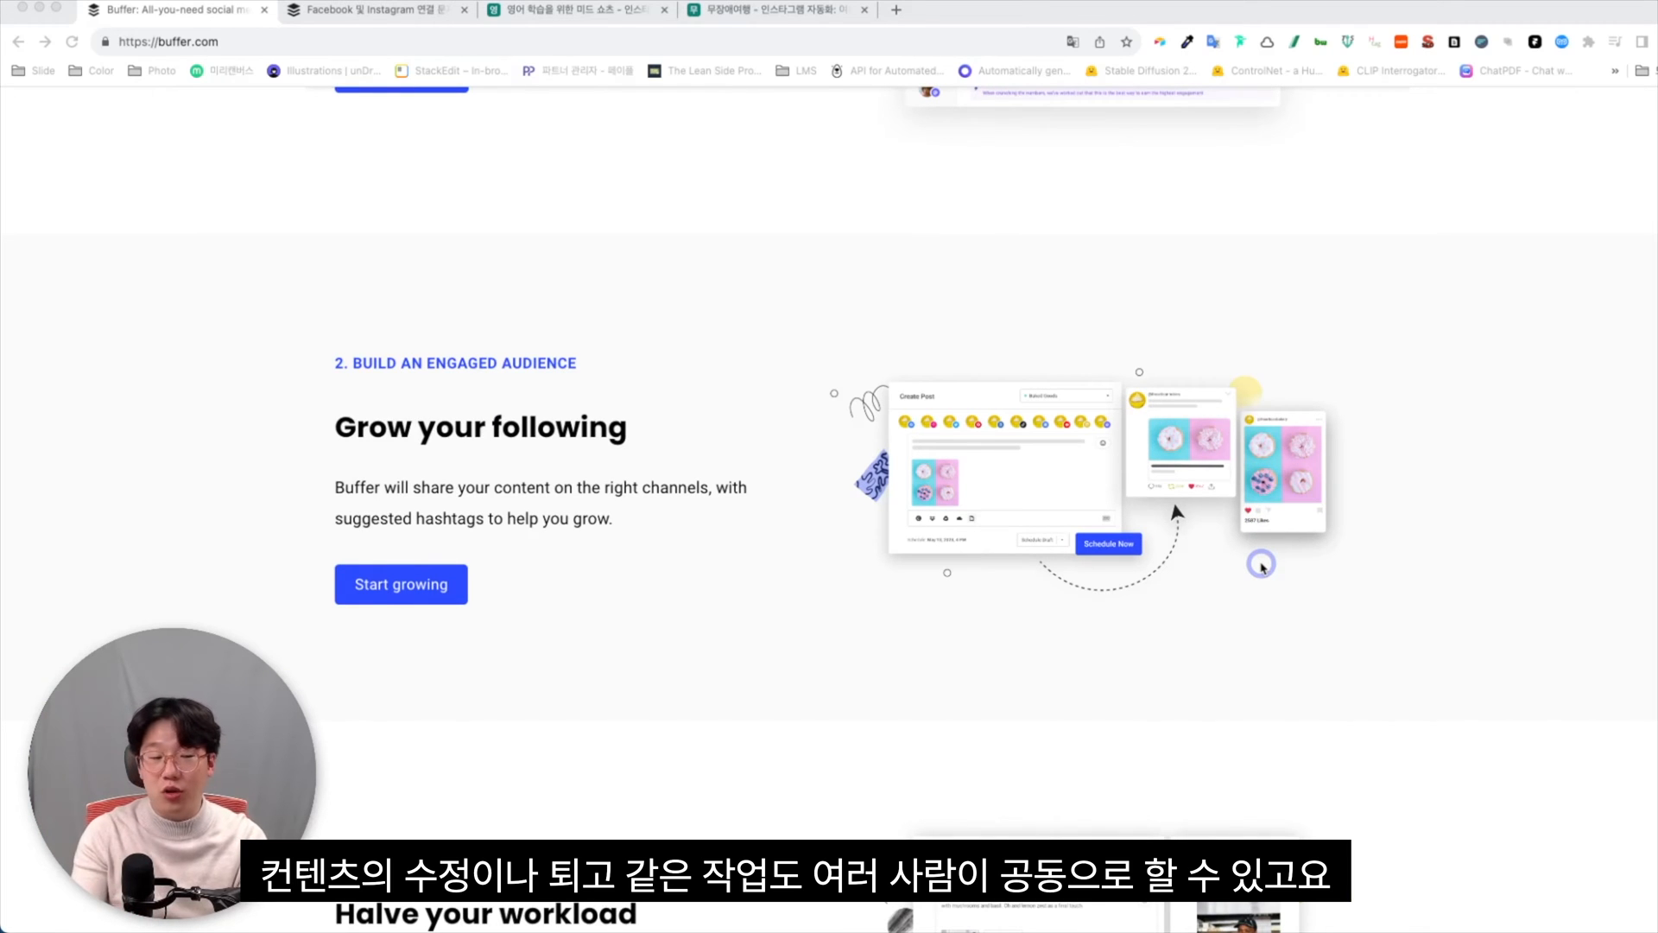
{"action": "scroll", "coordinate": [1261, 566], "scroll_direction": "down", "scroll_amount": 5}
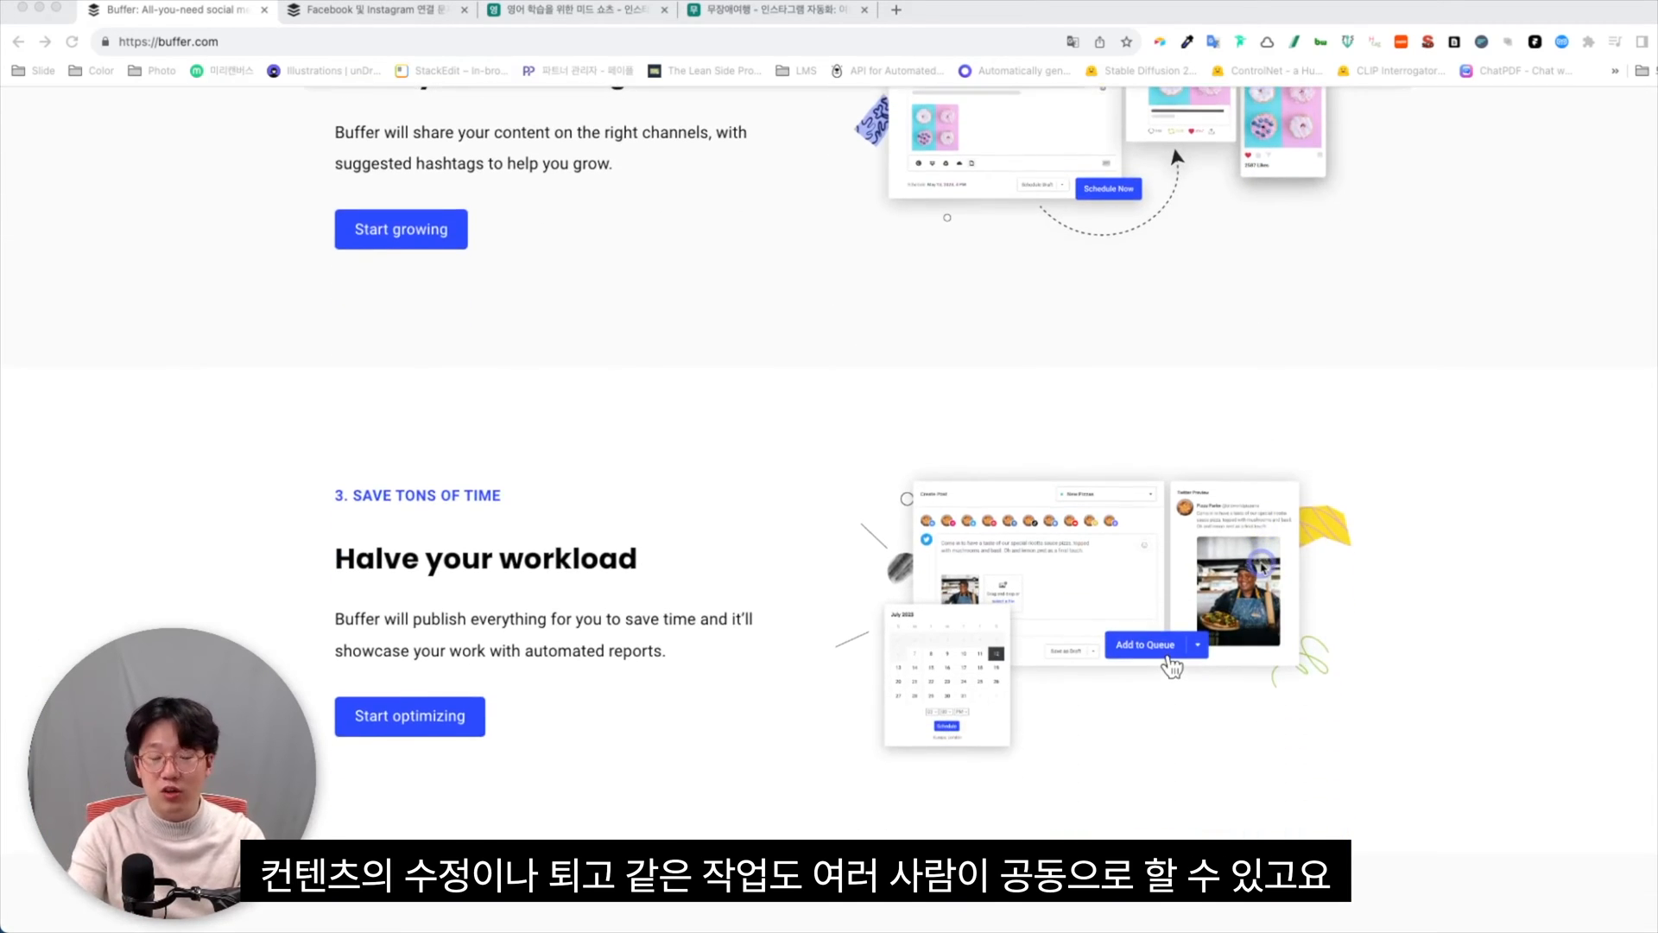
{"action": "scroll", "coordinate": [843, 420], "scroll_direction": "down", "scroll_amount": 1}
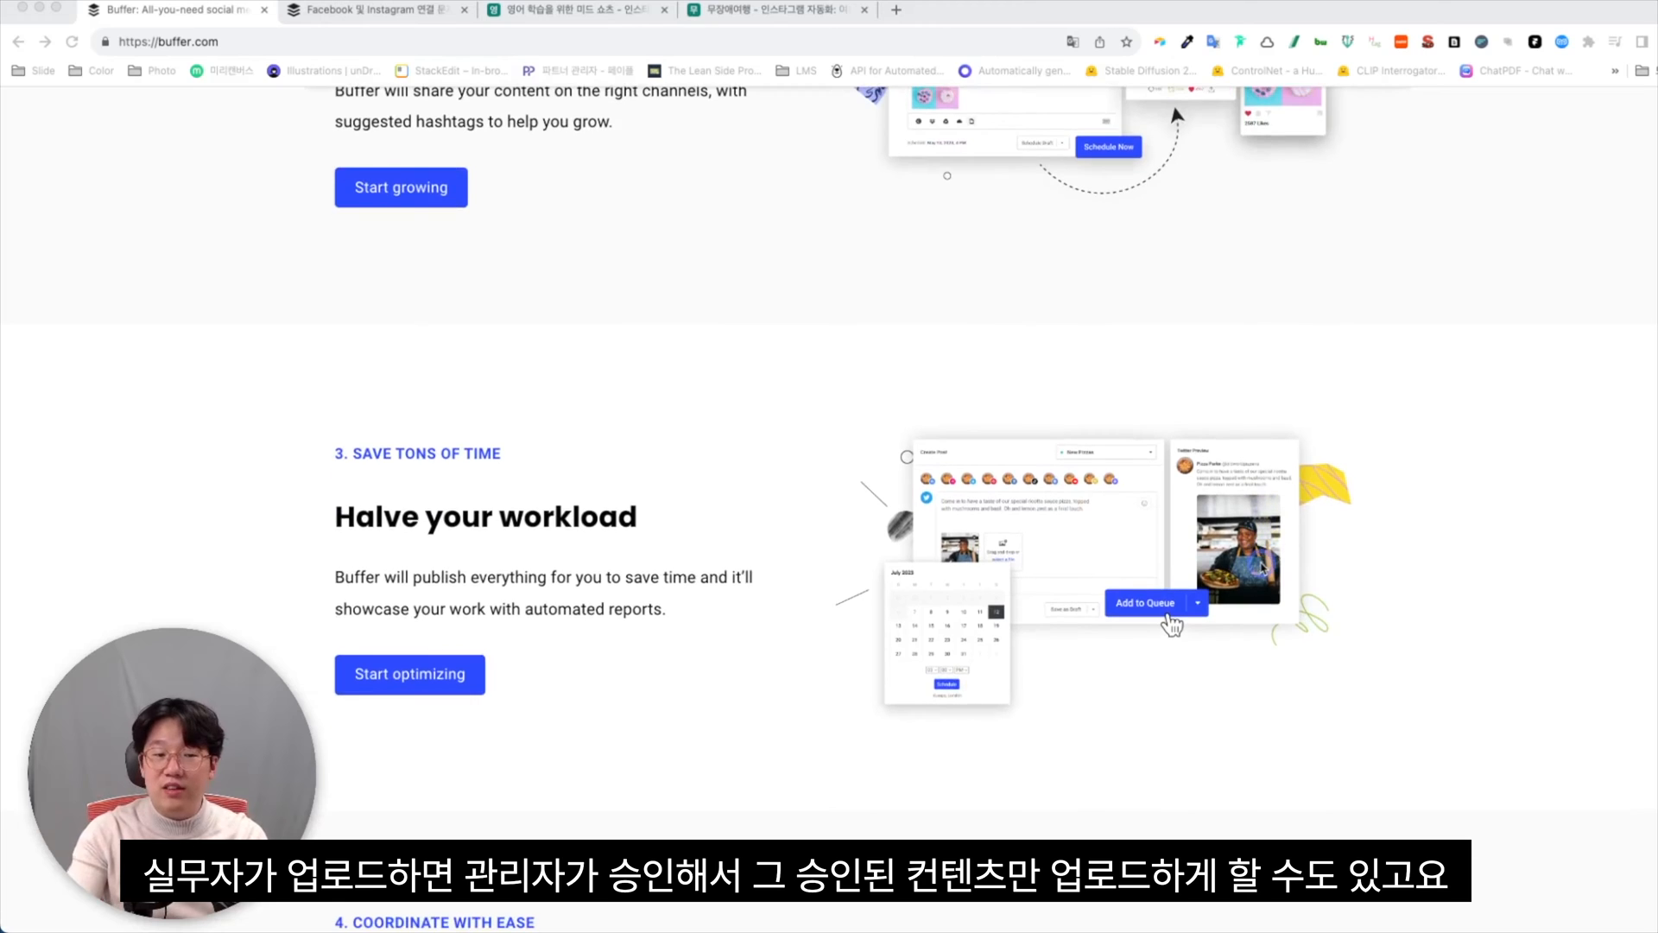
{"action": "scroll", "coordinate": [1261, 567], "scroll_direction": "down", "scroll_amount": 2}
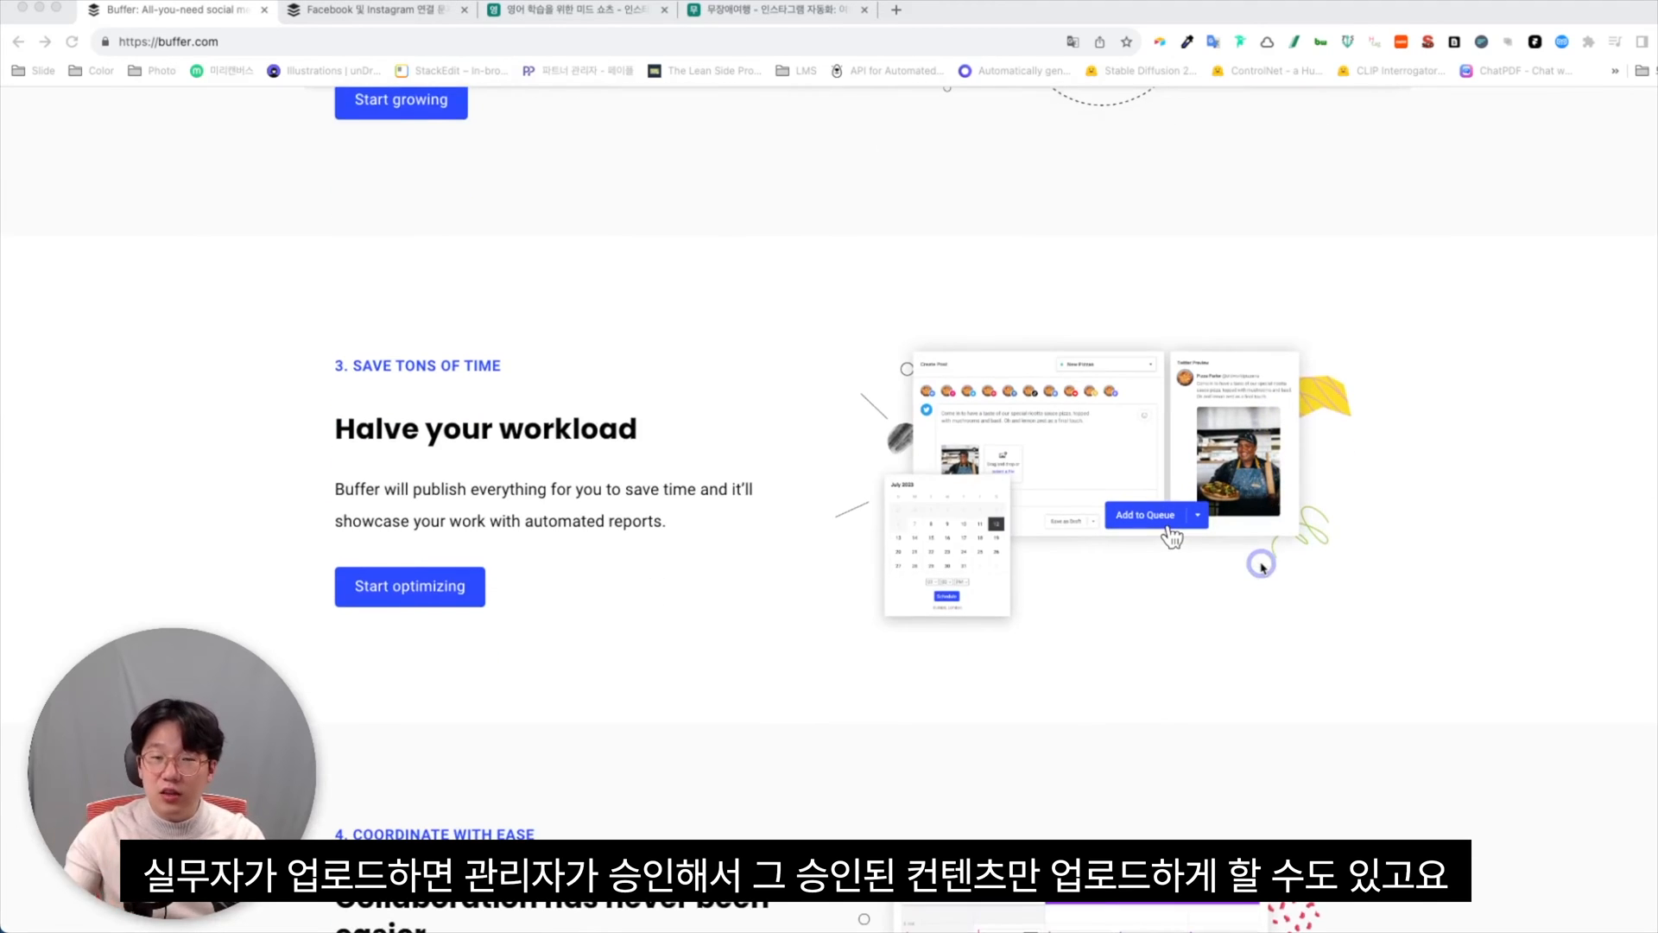
{"action": "scroll", "coordinate": [1261, 567], "scroll_direction": "down", "scroll_amount": 2}
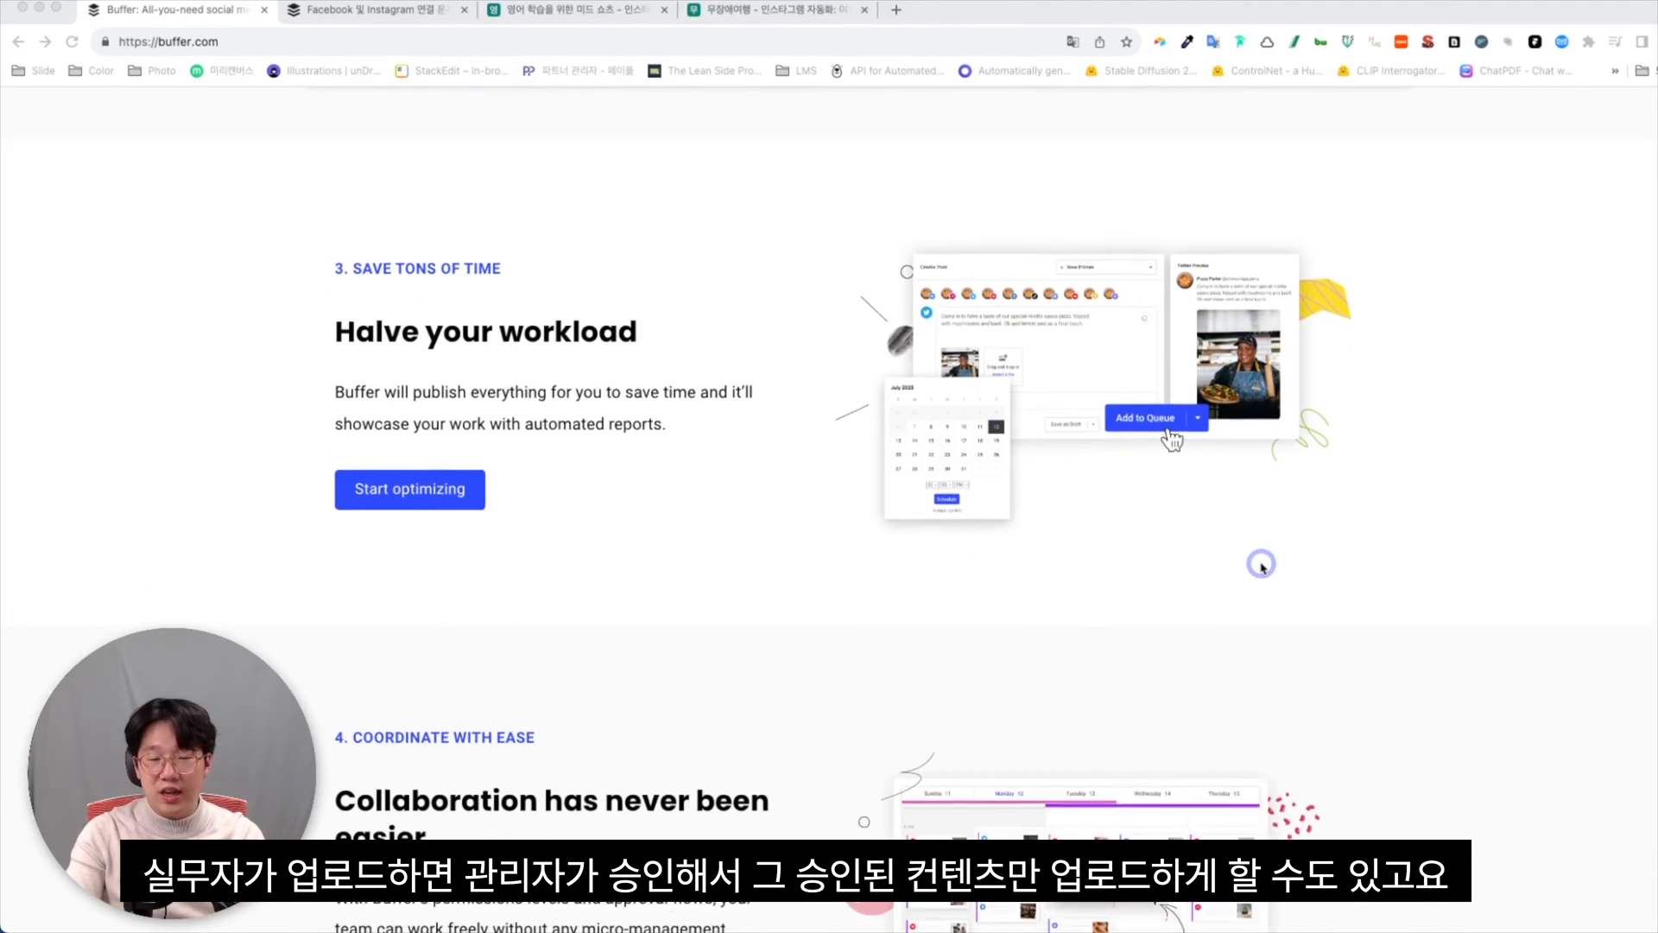
{"action": "scroll", "coordinate": [1261, 566], "scroll_direction": "down", "scroll_amount": 5}
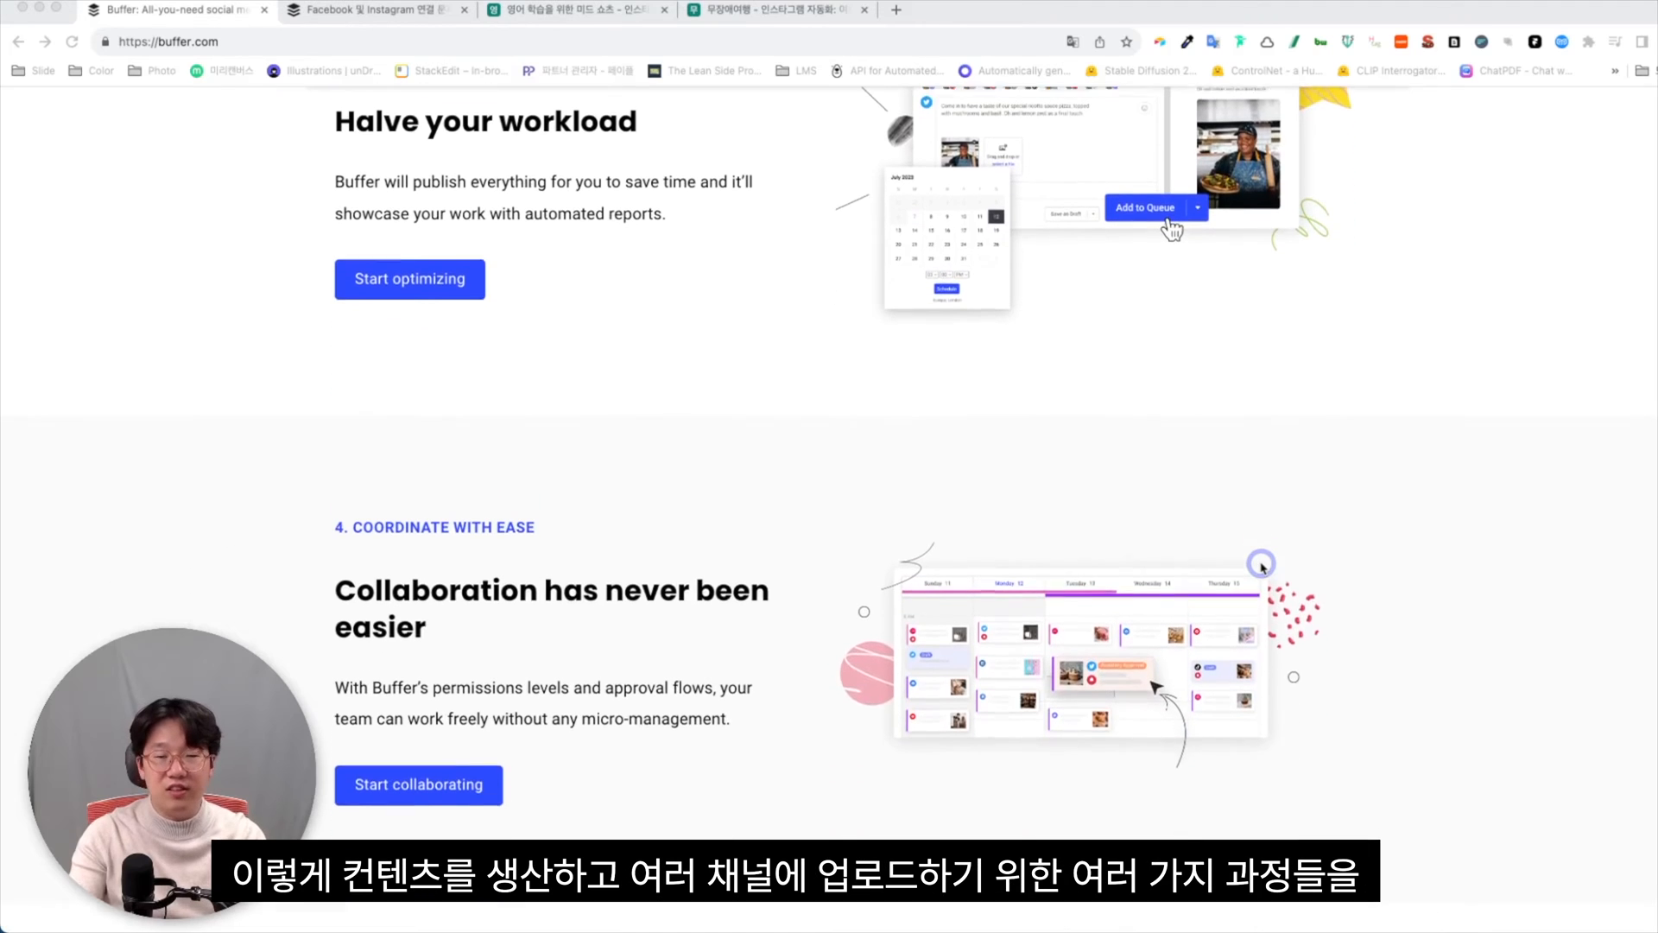
{"action": "scroll", "coordinate": [1261, 566], "scroll_direction": "down", "scroll_amount": 1}
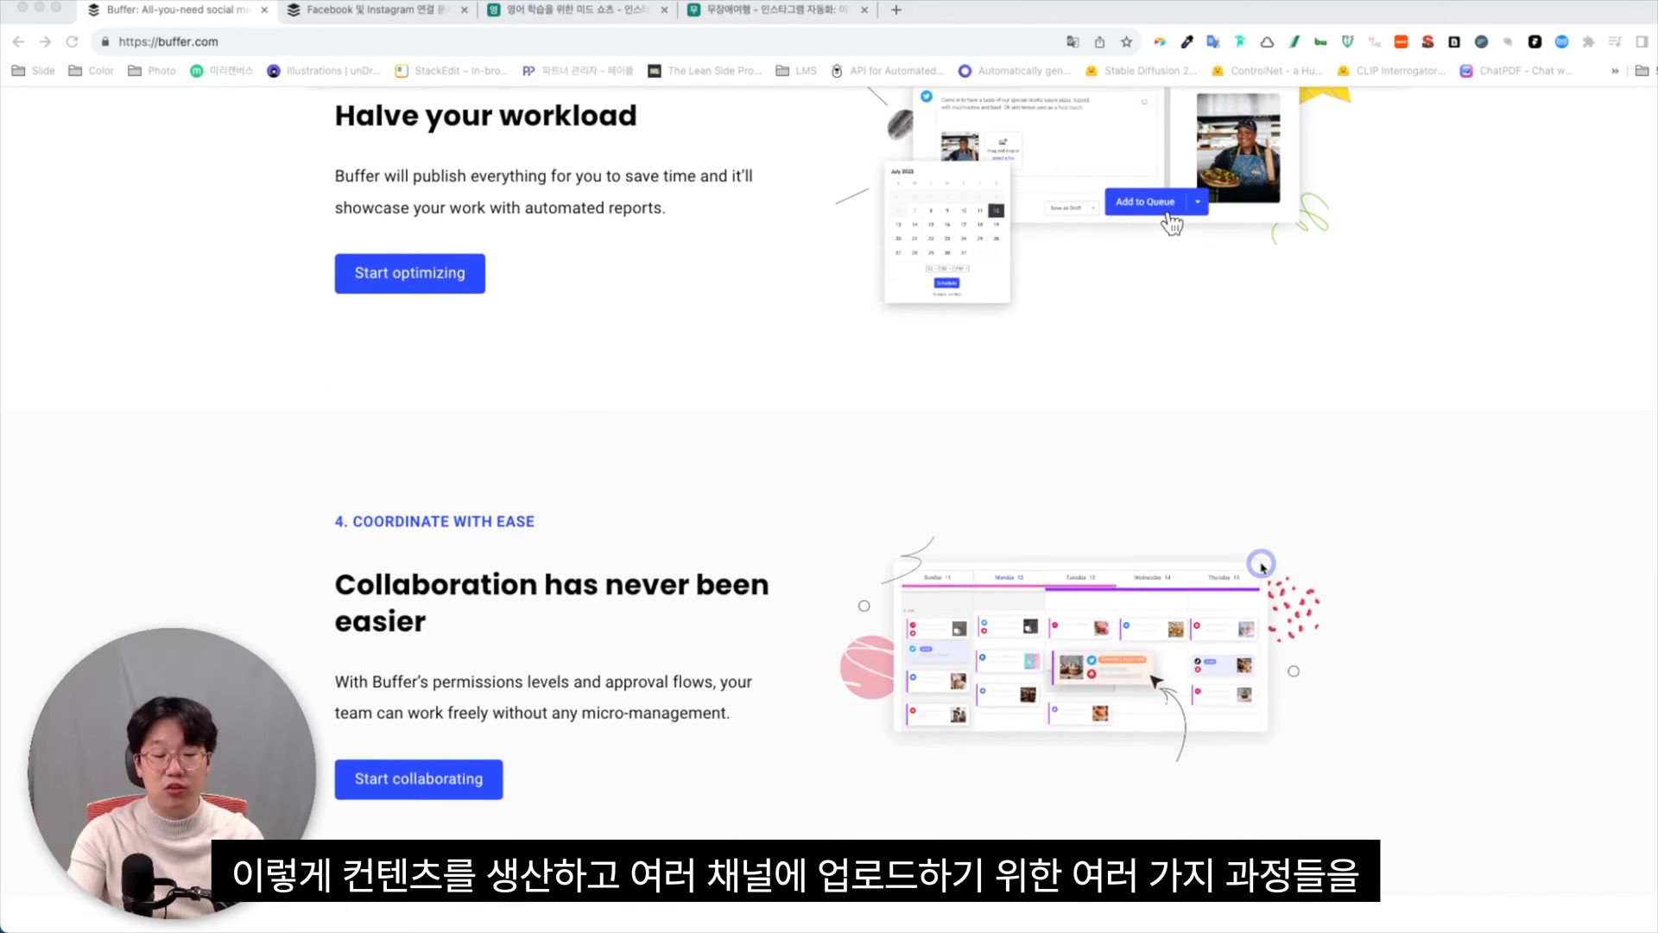
{"action": "scroll", "coordinate": [1261, 567], "scroll_direction": "down", "scroll_amount": 5}
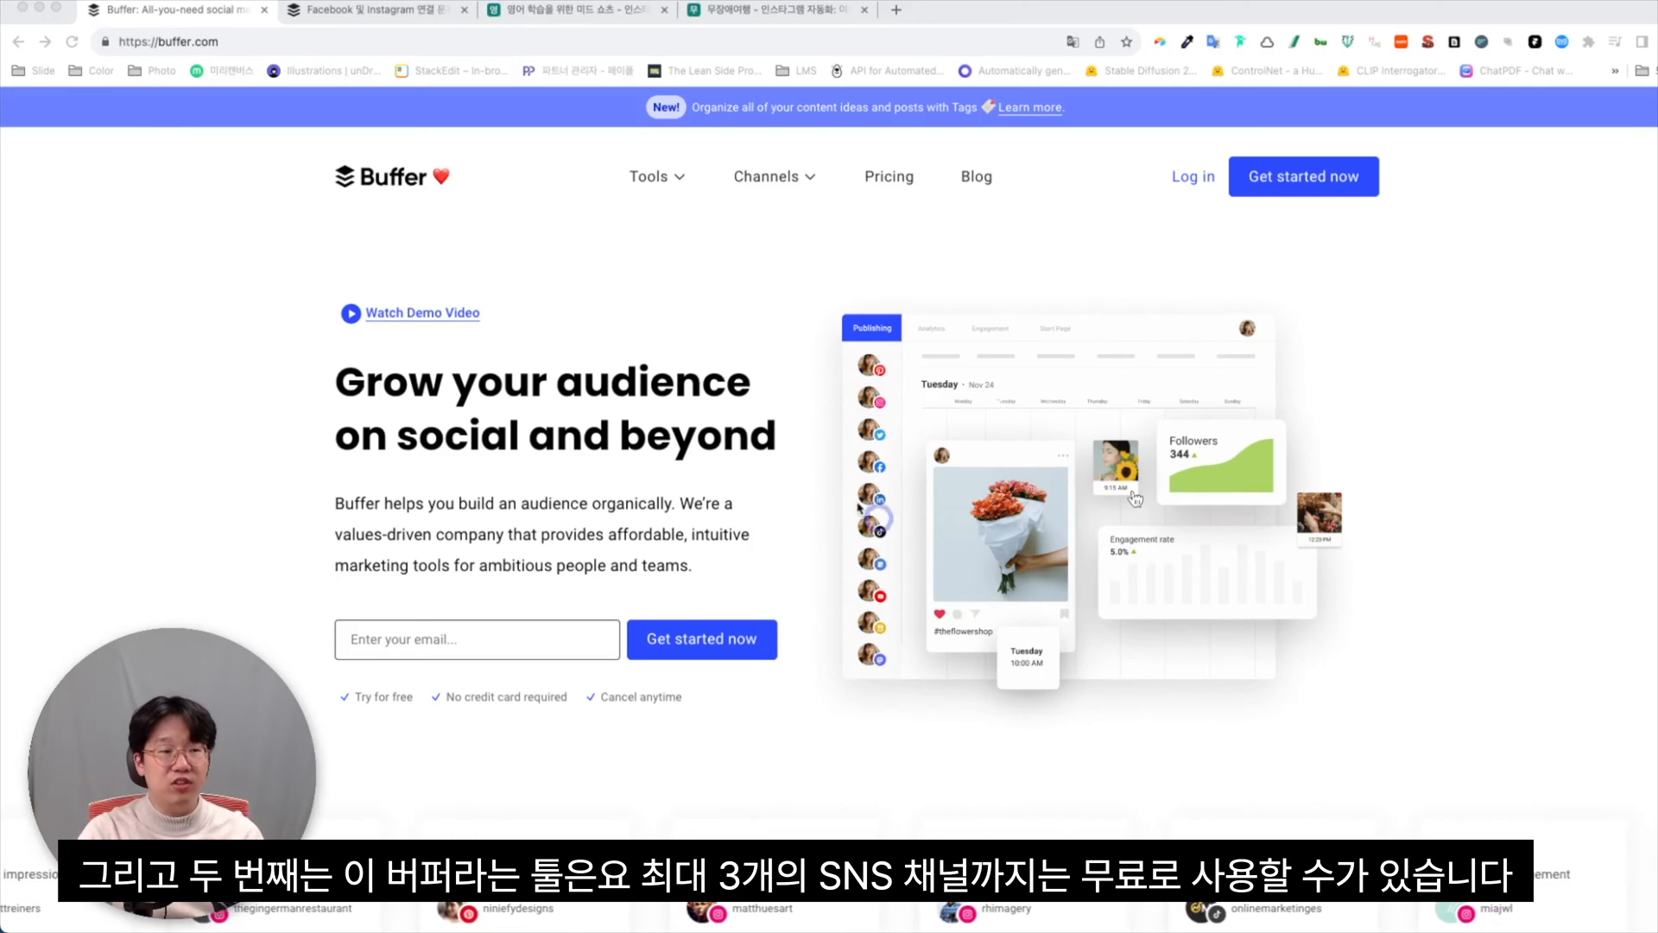
Open Buffer's pricing page and review the plan details.
{"action": "left_click", "coordinate": [884, 179]}
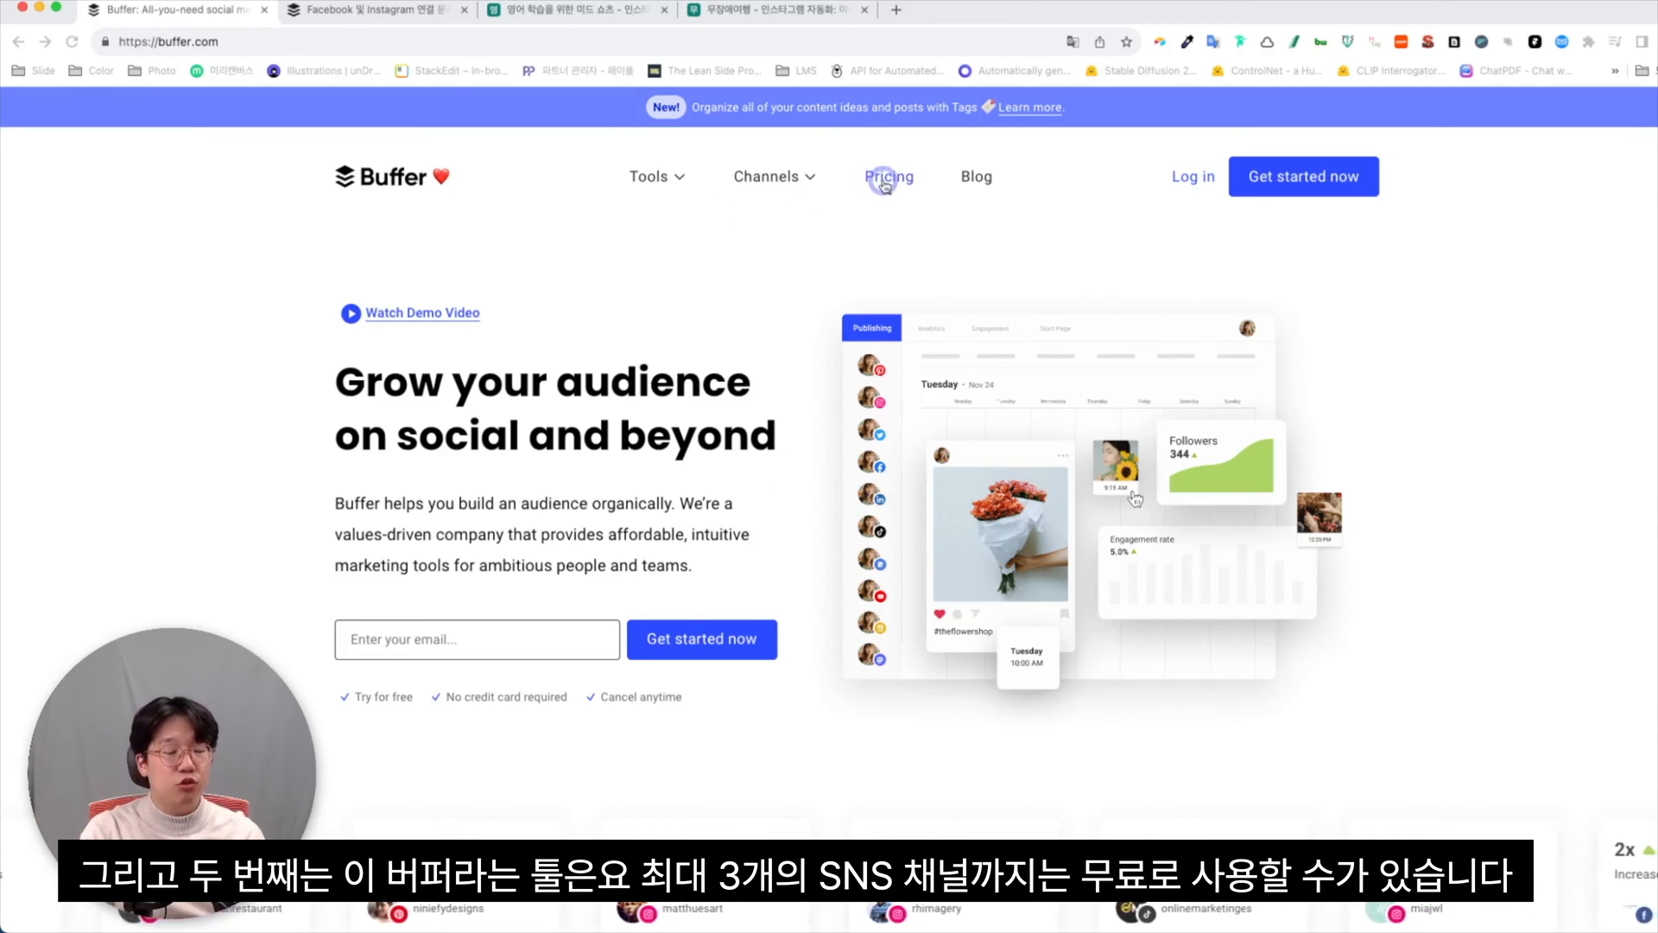
{"action": "left_click_drag", "start_coordinate": [393, 685], "coordinate": [546, 678]}
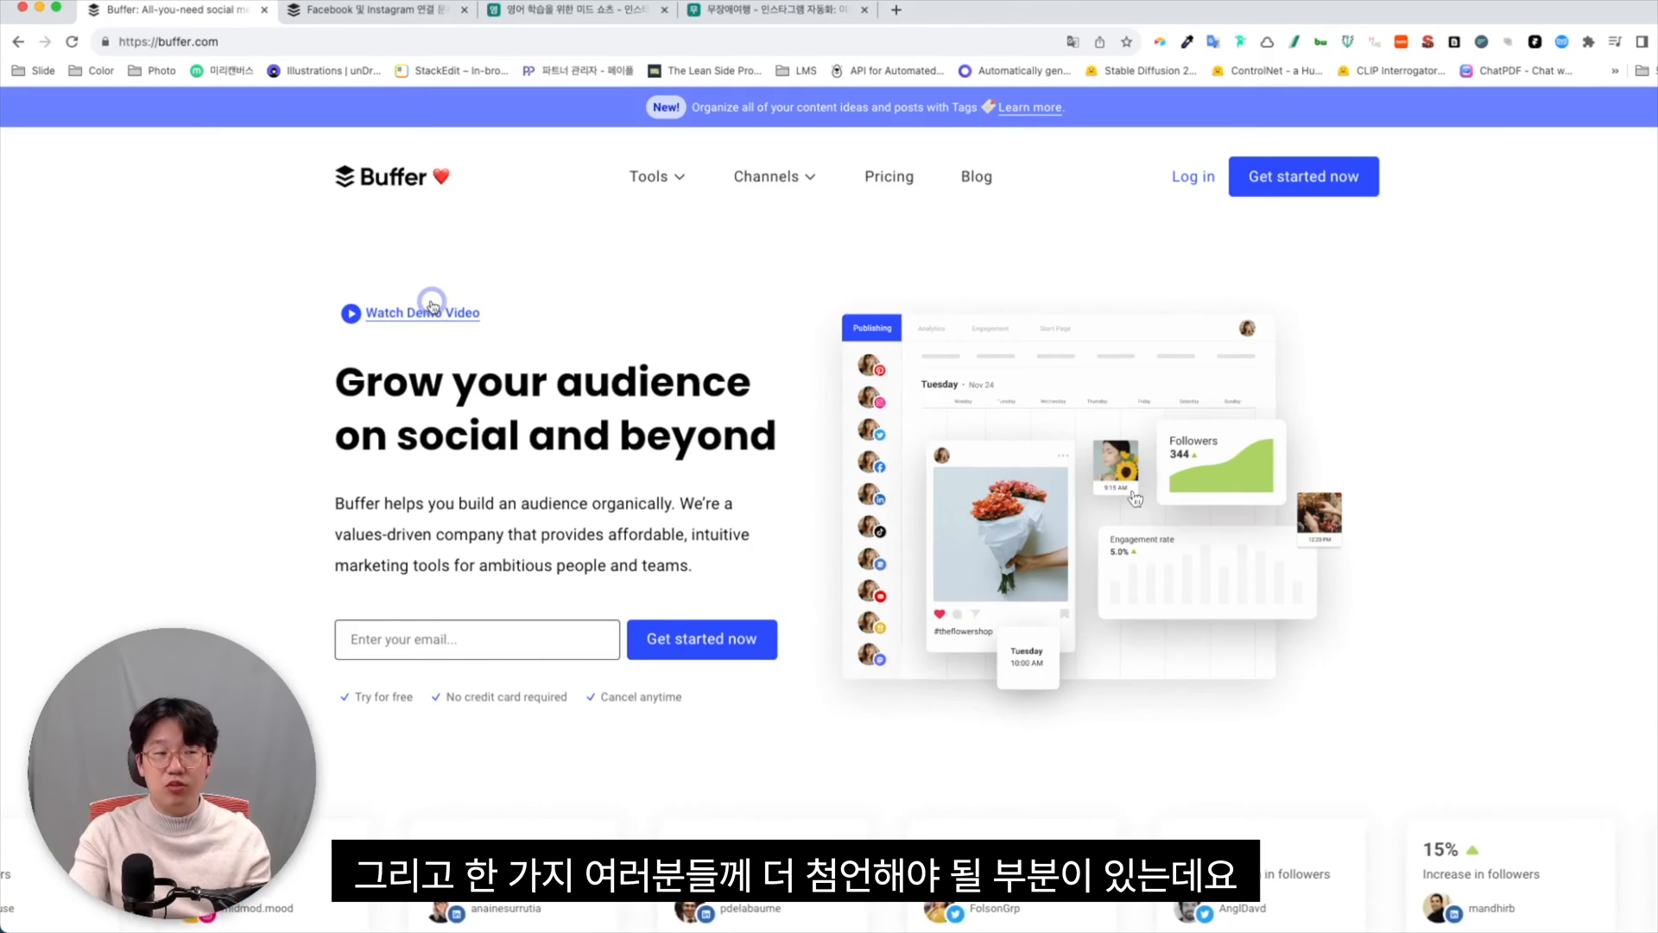
Review the Buffer help article's section on converting Instagram to a business or creator account, then return to the Buffer page.
{"action": "left_click", "coordinate": [401, 19]}
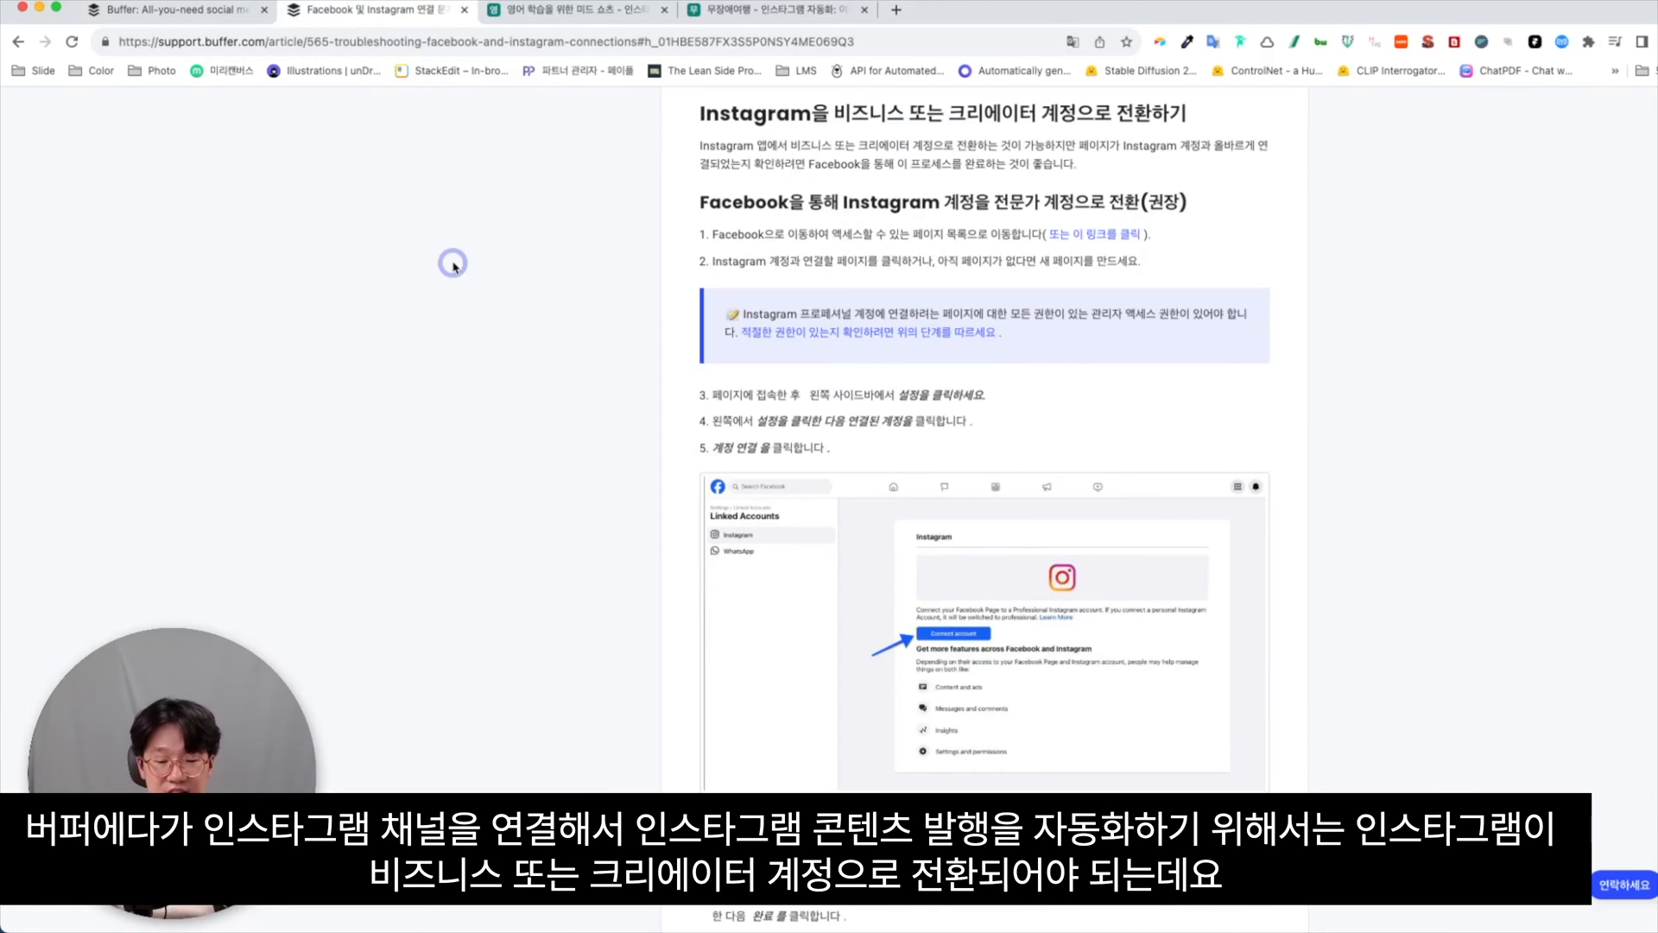
{"action": "key", "text": "super+equal"}
{"action": "key", "text": "super+equal"}
{"action": "key", "text": "super+equal"}
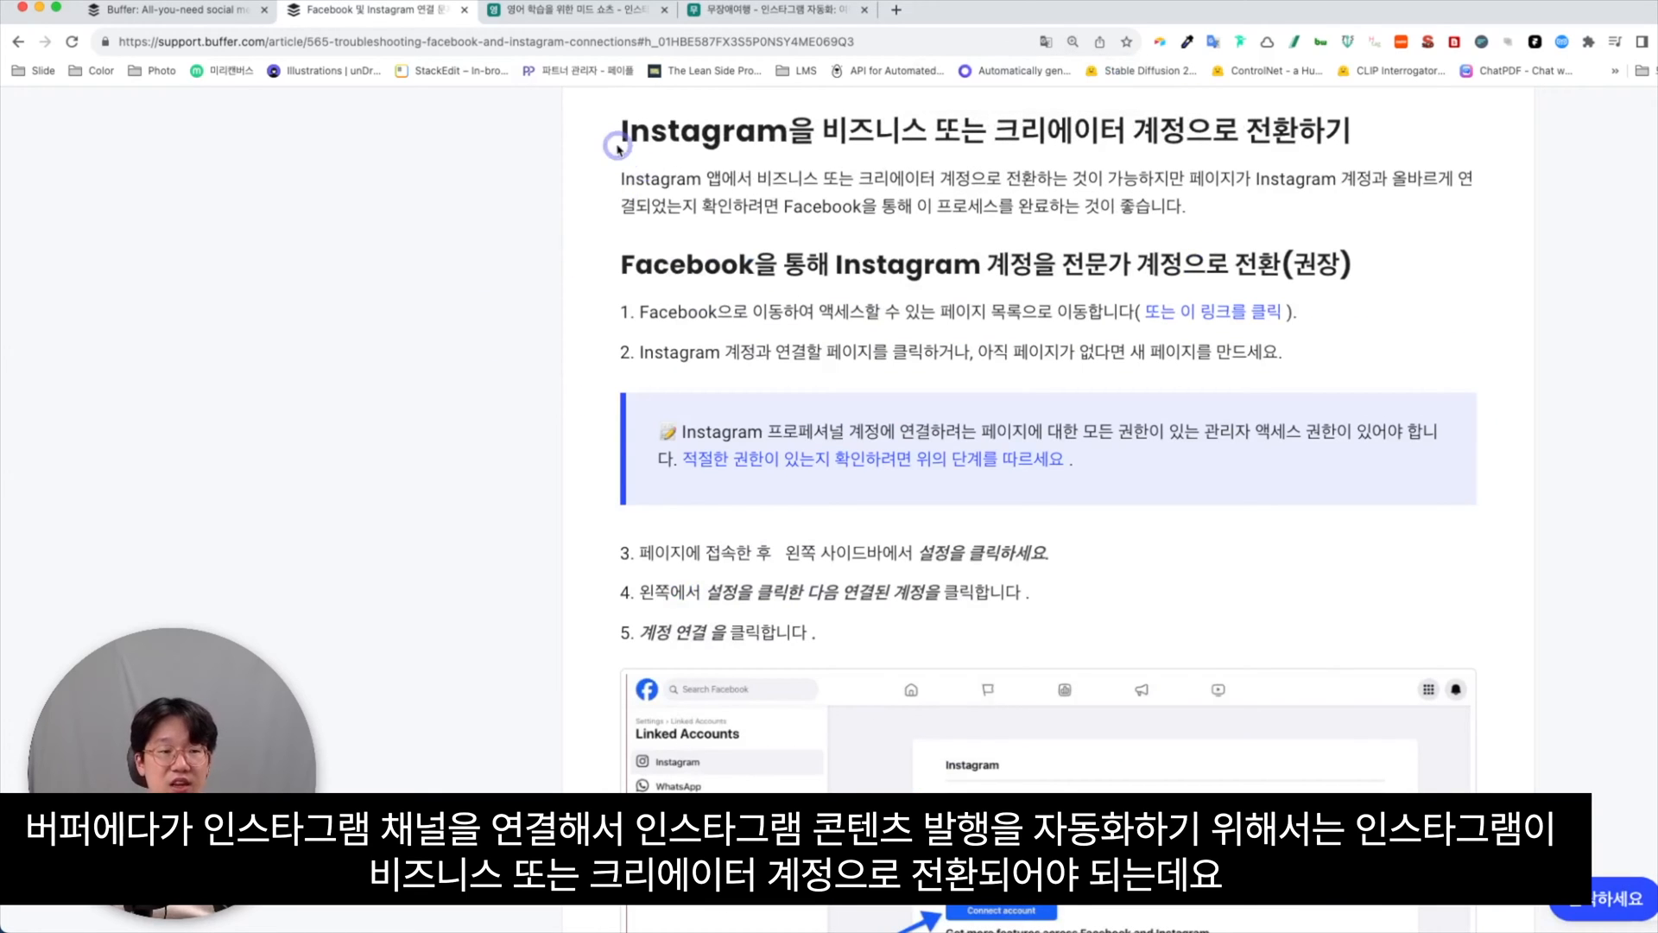
{"action": "left_click_drag", "start_coordinate": [619, 149], "coordinate": [1181, 143]}
{"action": "left_click", "coordinate": [1086, 283]}
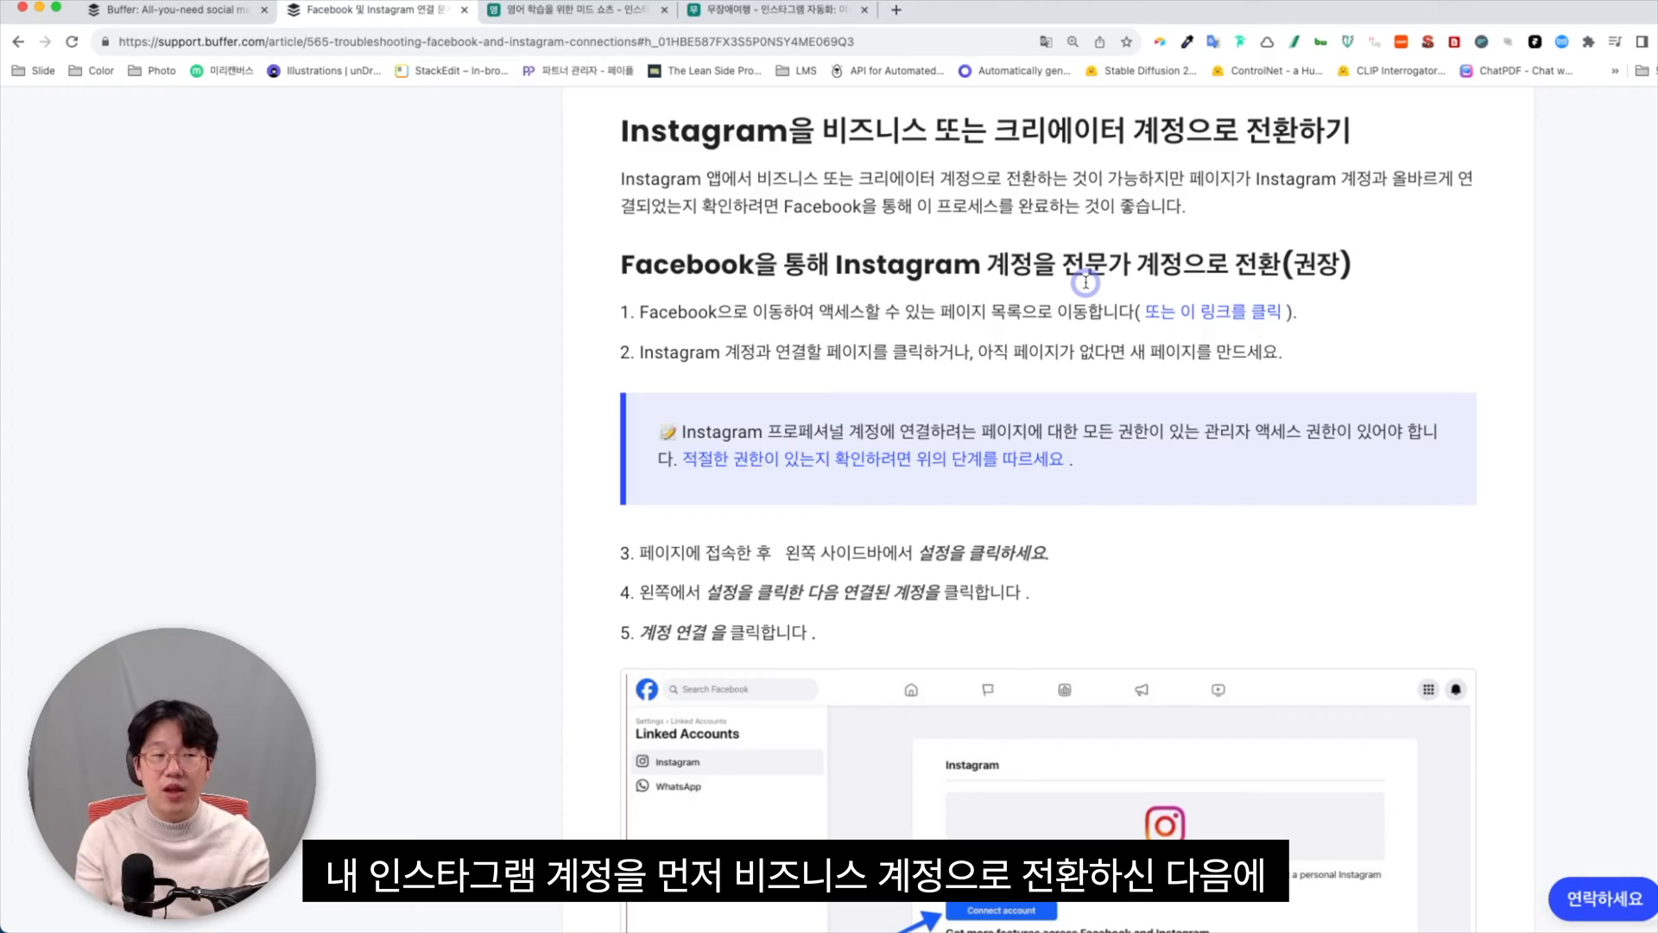
{"action": "left_click", "coordinate": [206, 10]}
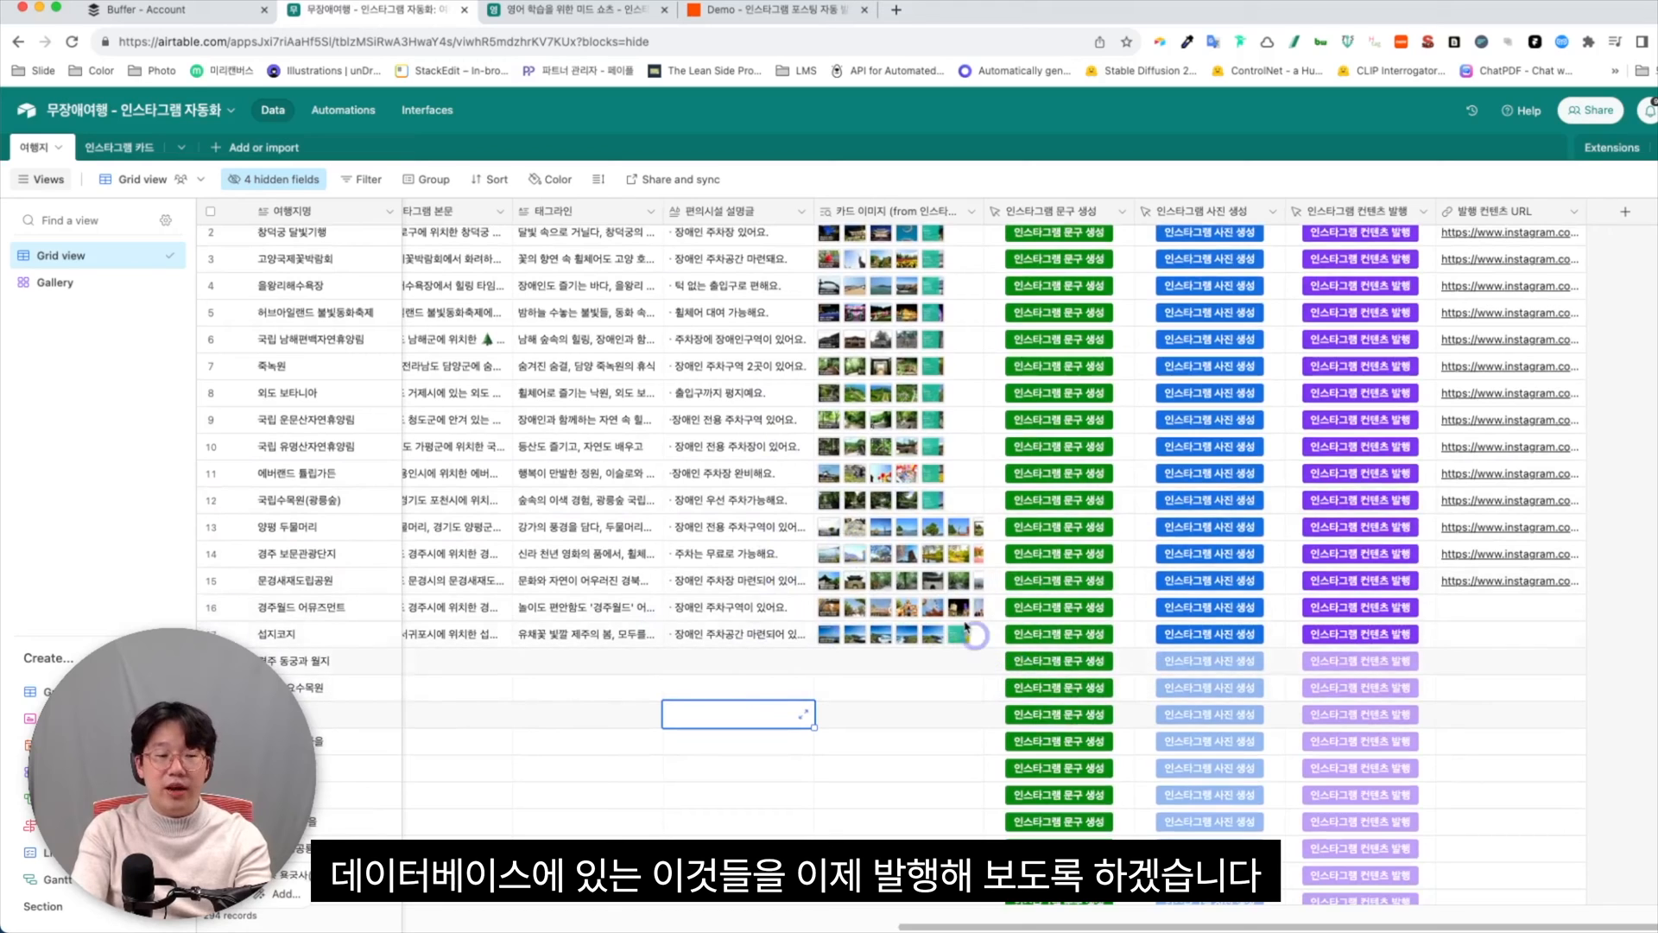
In the Airtable 여행지 table, read the full 인스타그램 본문 text of the 경주월드 어뮤즈먼트 record.
{"action": "scroll", "coordinate": [951, 608], "scroll_direction": "left", "scroll_amount": 5}
{"action": "scroll", "coordinate": [951, 608], "scroll_direction": "left", "scroll_amount": 4}
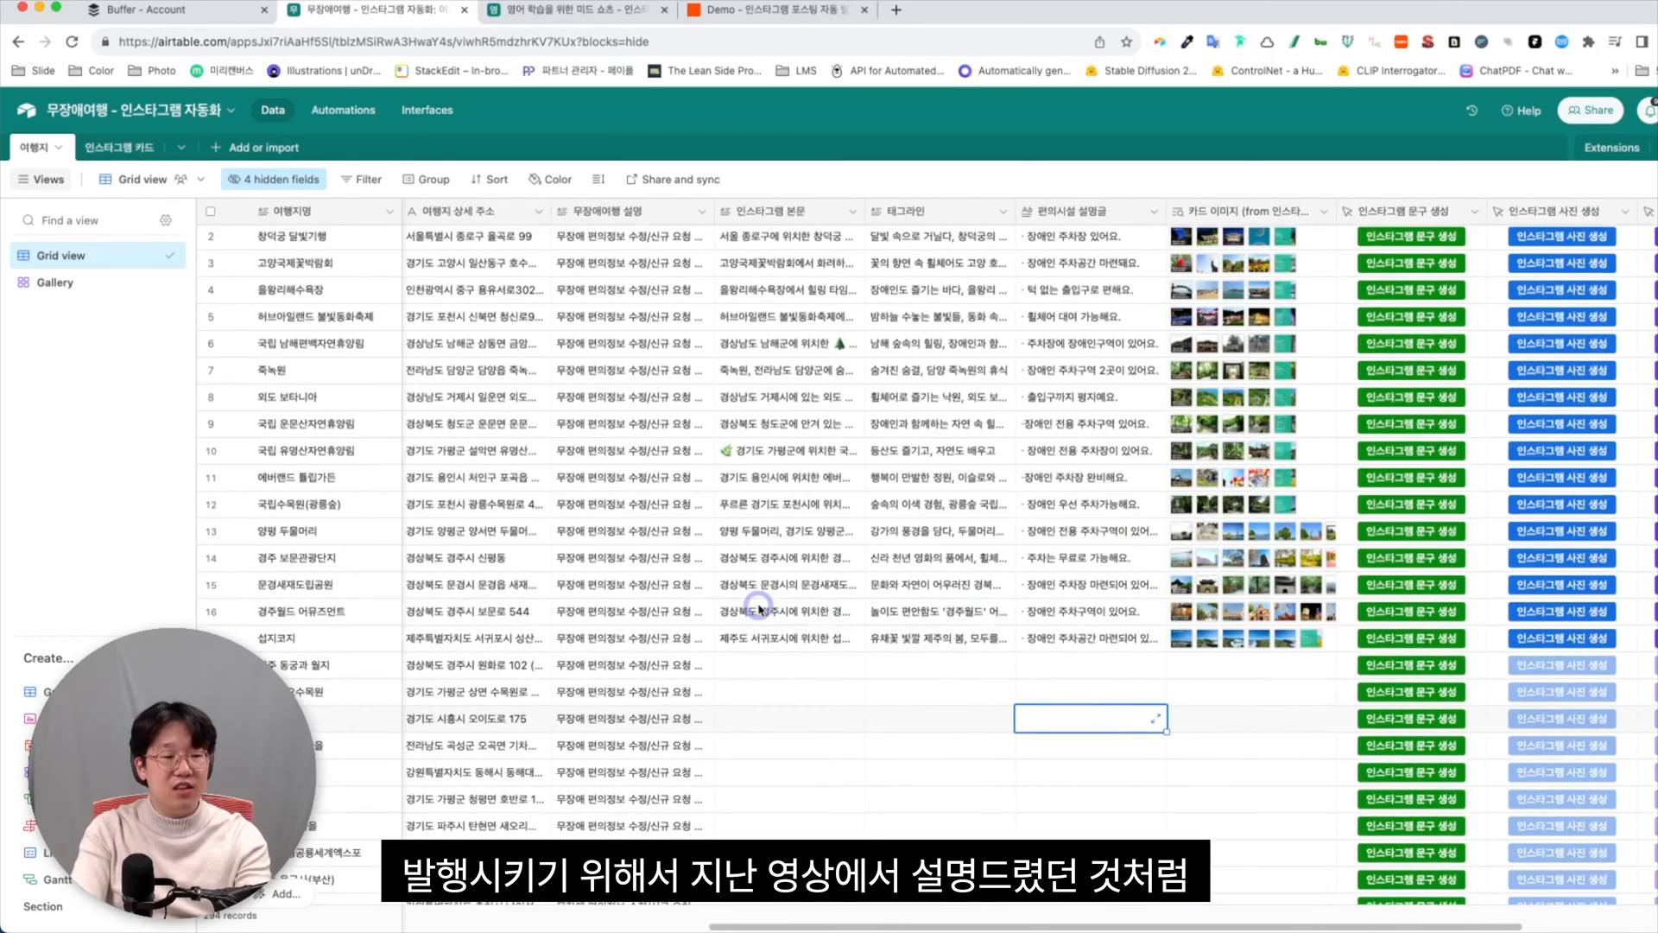
{"action": "scroll", "coordinate": [751, 612], "scroll_direction": "left", "scroll_amount": 2}
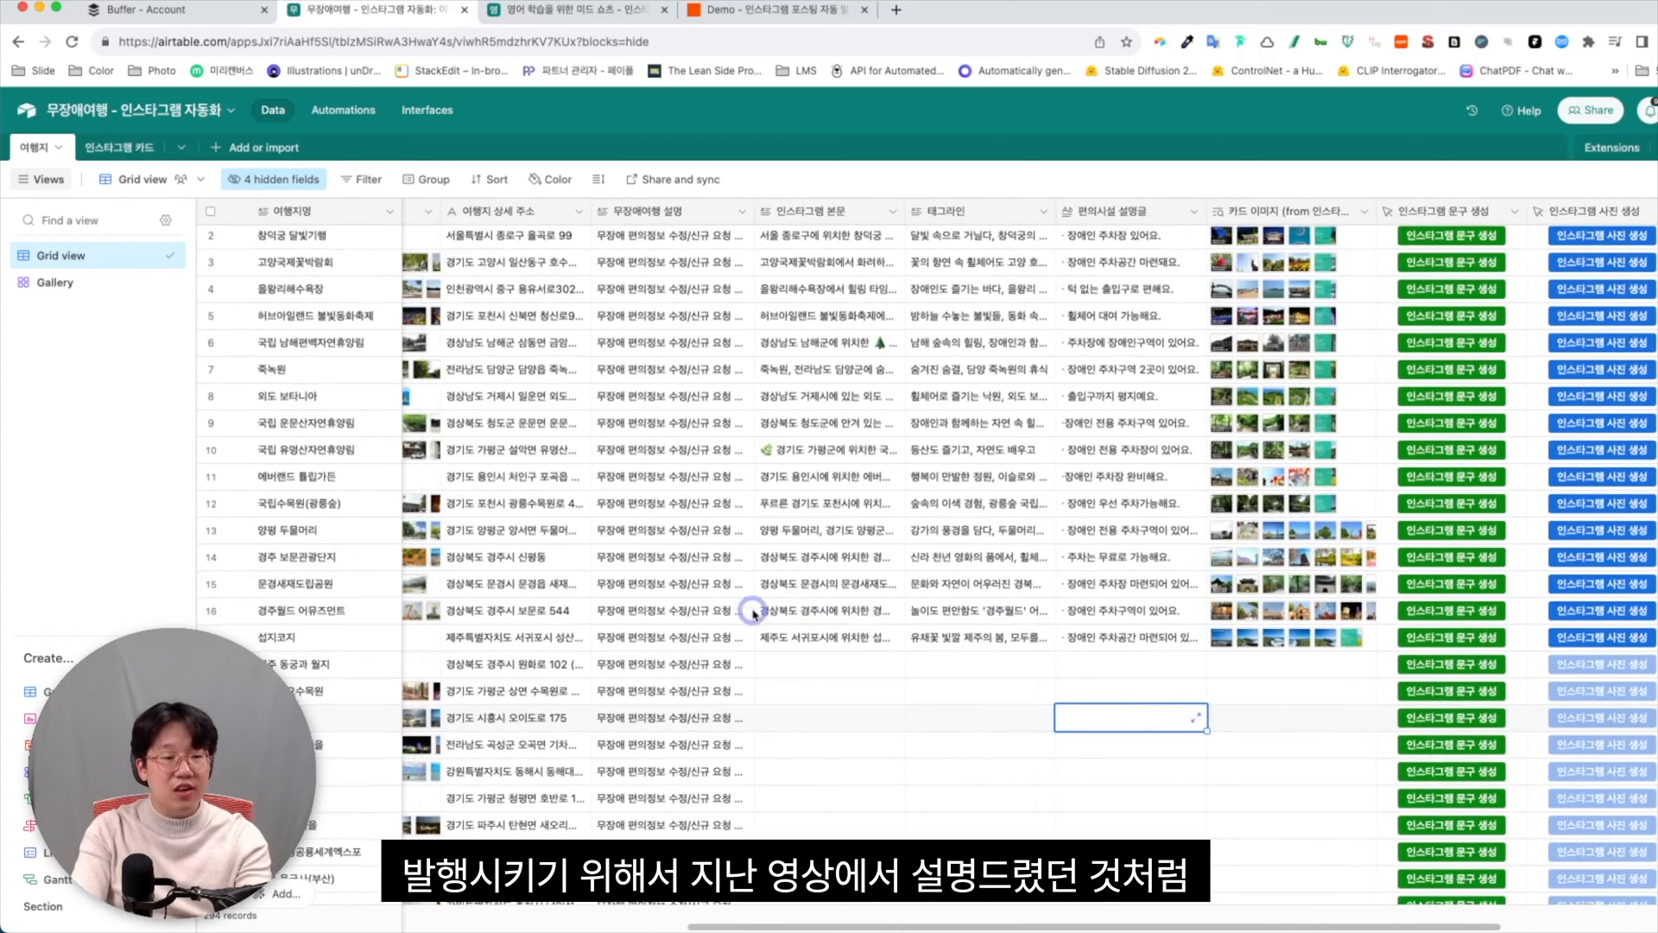
{"action": "left_click", "coordinate": [851, 615]}
{"action": "left_click", "coordinate": [894, 615]}
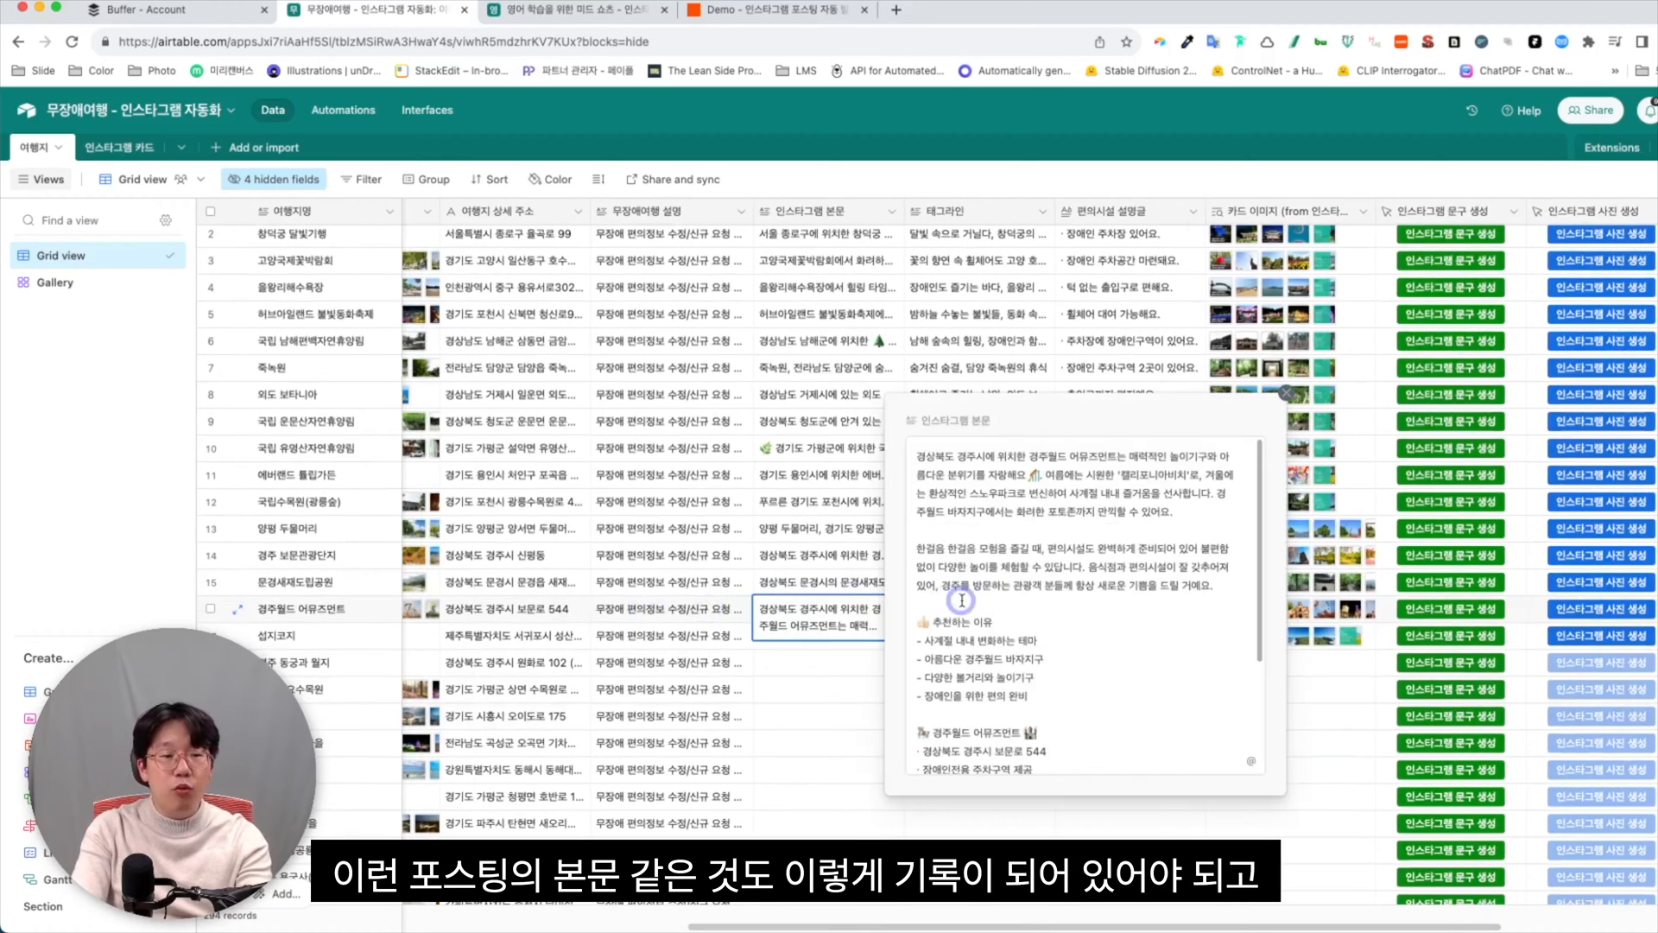
{"action": "scroll", "coordinate": [1247, 733], "scroll_direction": "down", "scroll_amount": 4}
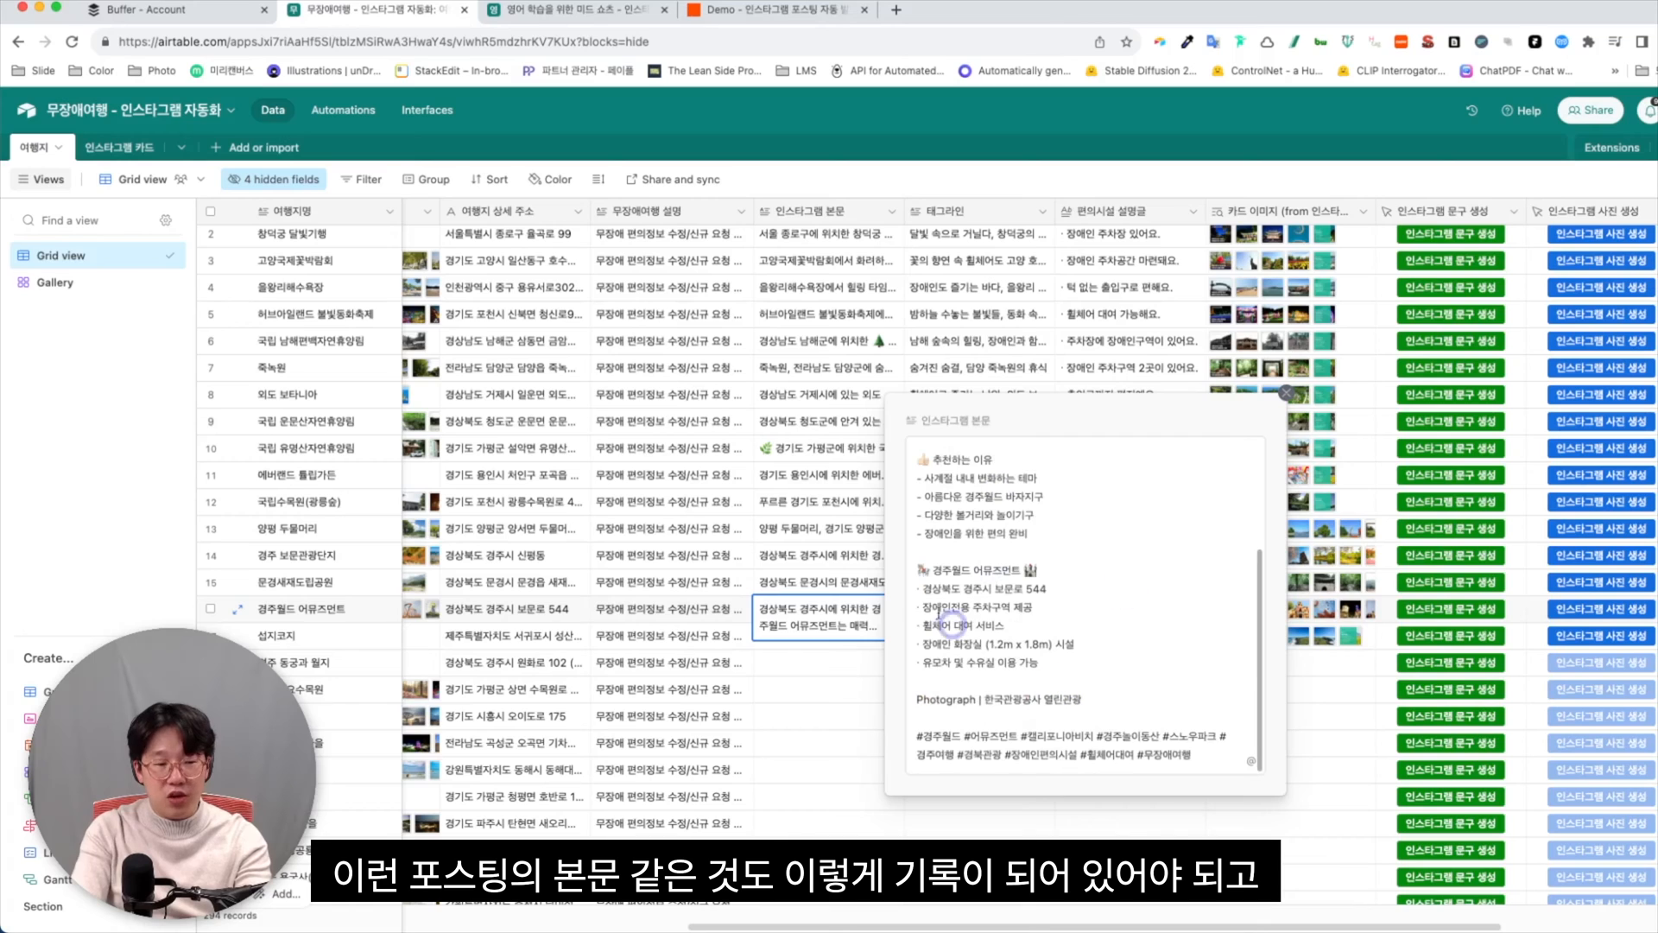
{"action": "key", "text": "Escape"}
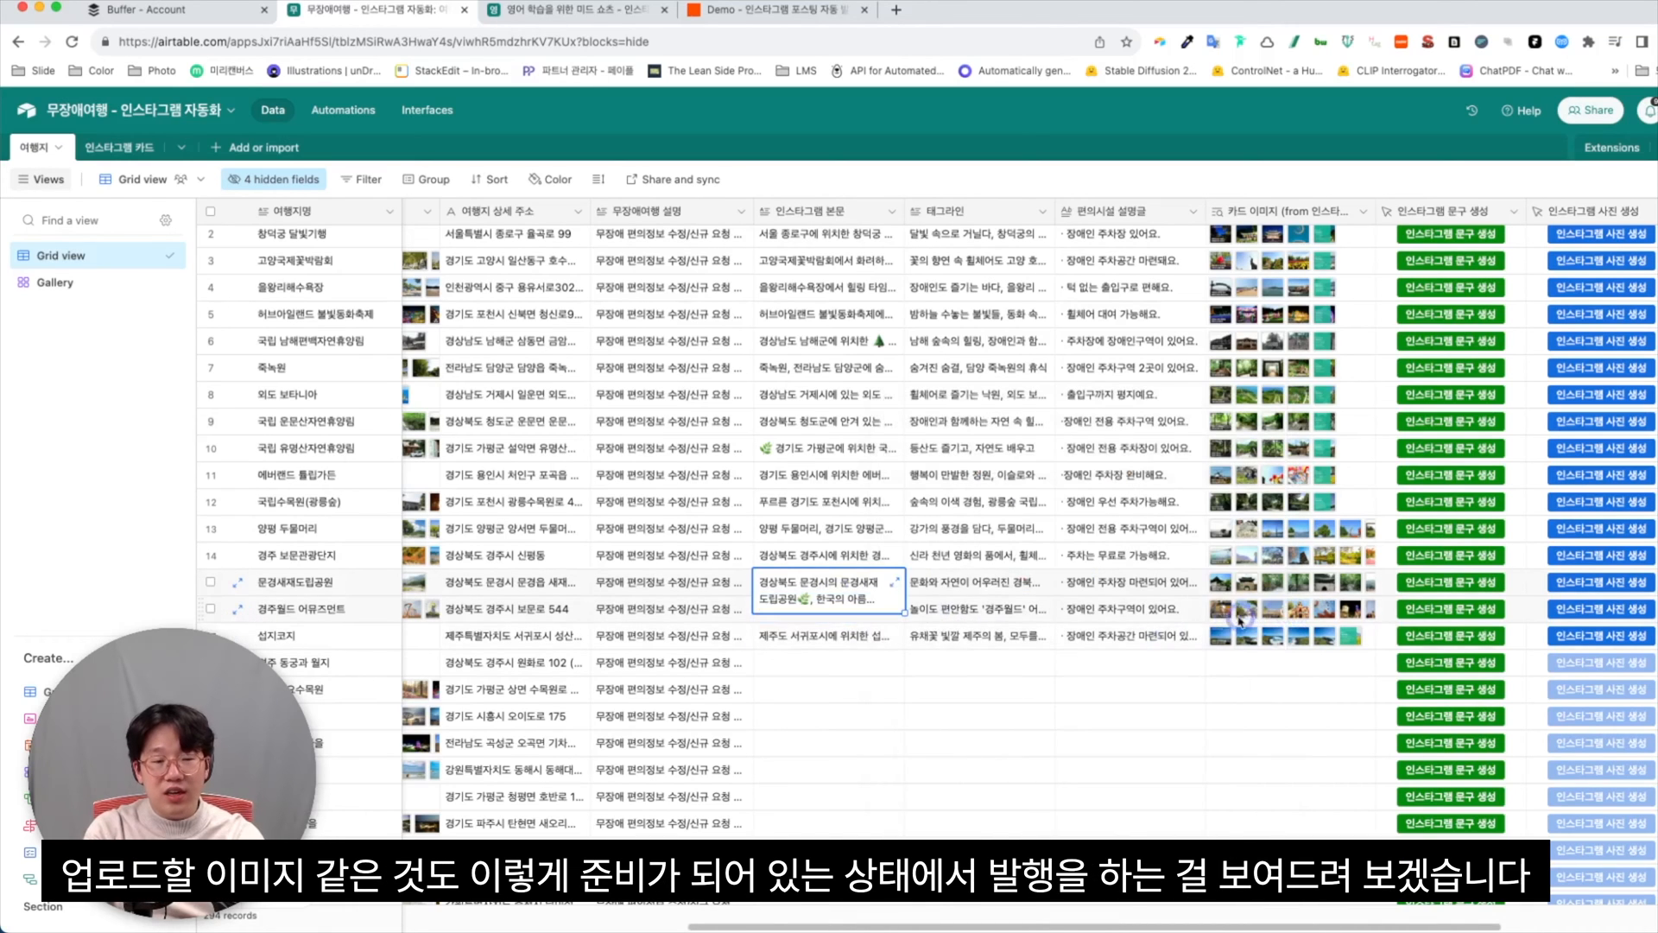
Preview the first four card images attached to the 경주월드 어뮤즈먼트 record.
{"action": "left_click", "coordinate": [1227, 610]}
{"action": "left_click", "coordinate": [1227, 616]}
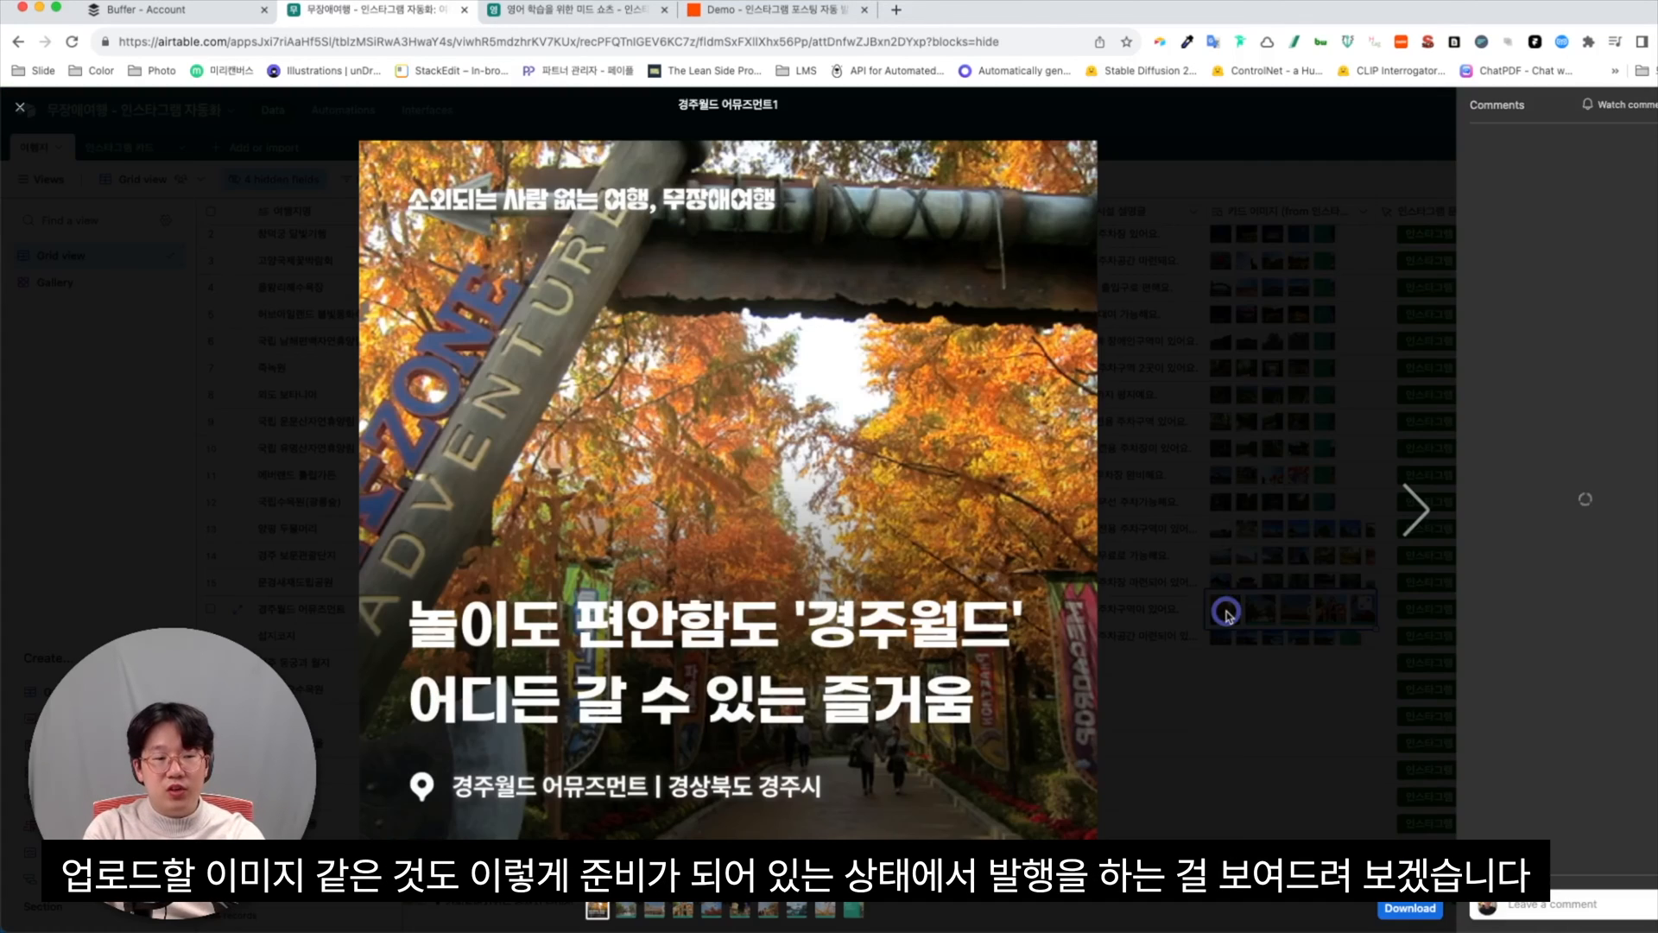
{"action": "left_click", "coordinate": [1406, 506]}
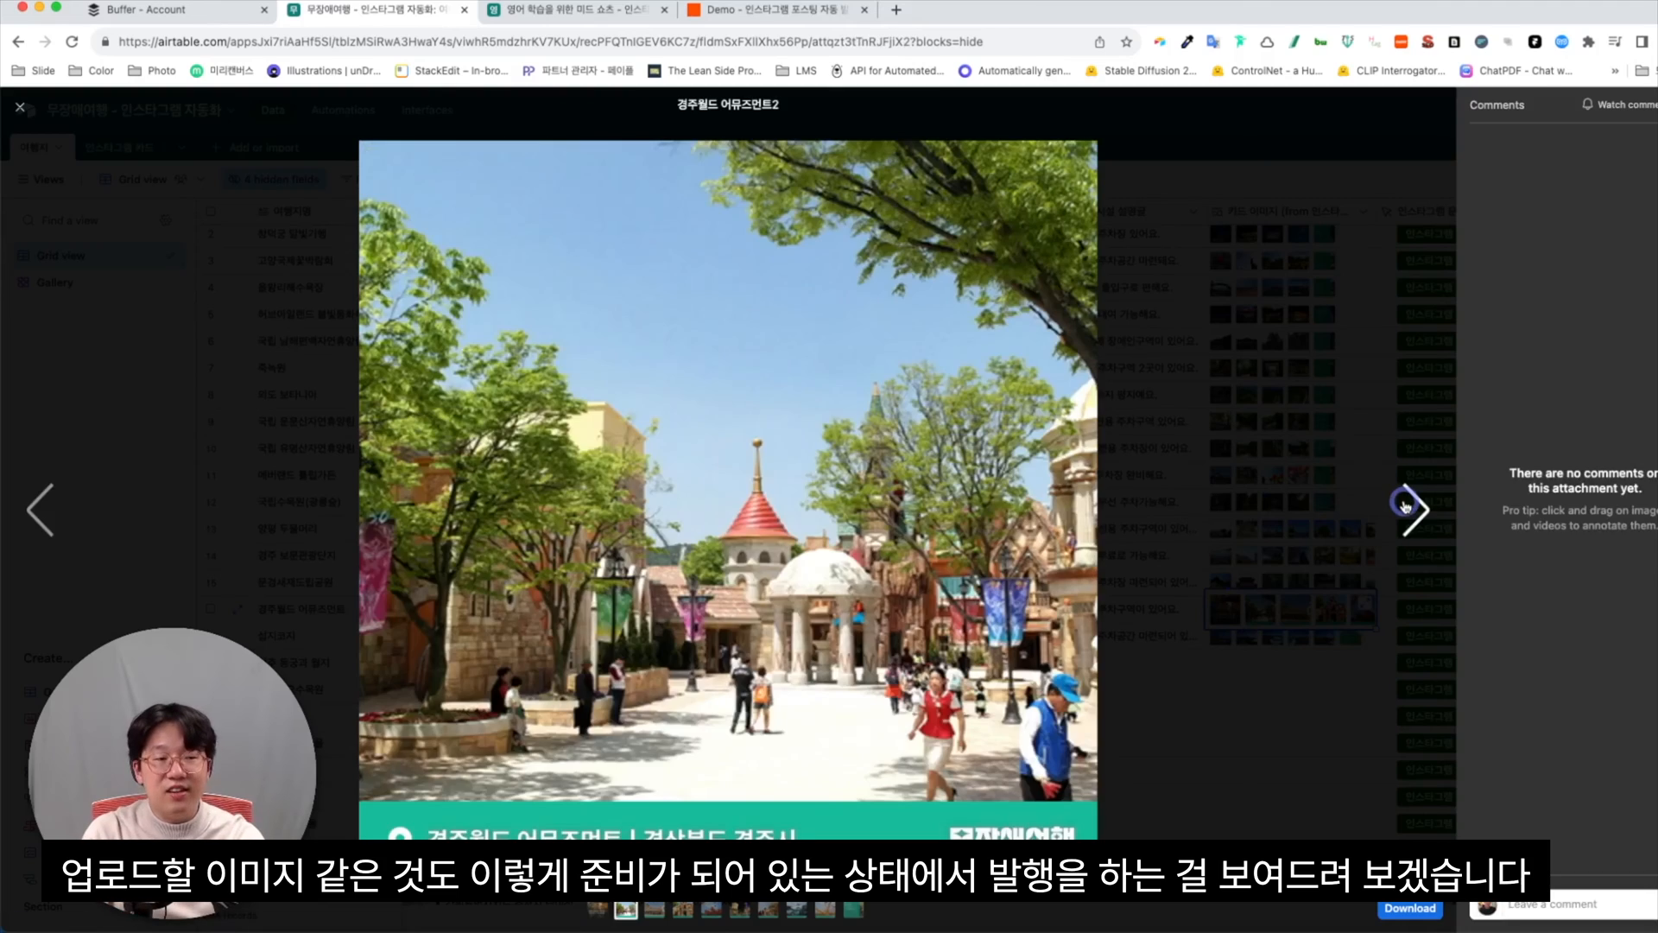
{"action": "left_click", "coordinate": [1406, 505]}
{"action": "left_click", "coordinate": [1406, 505]}
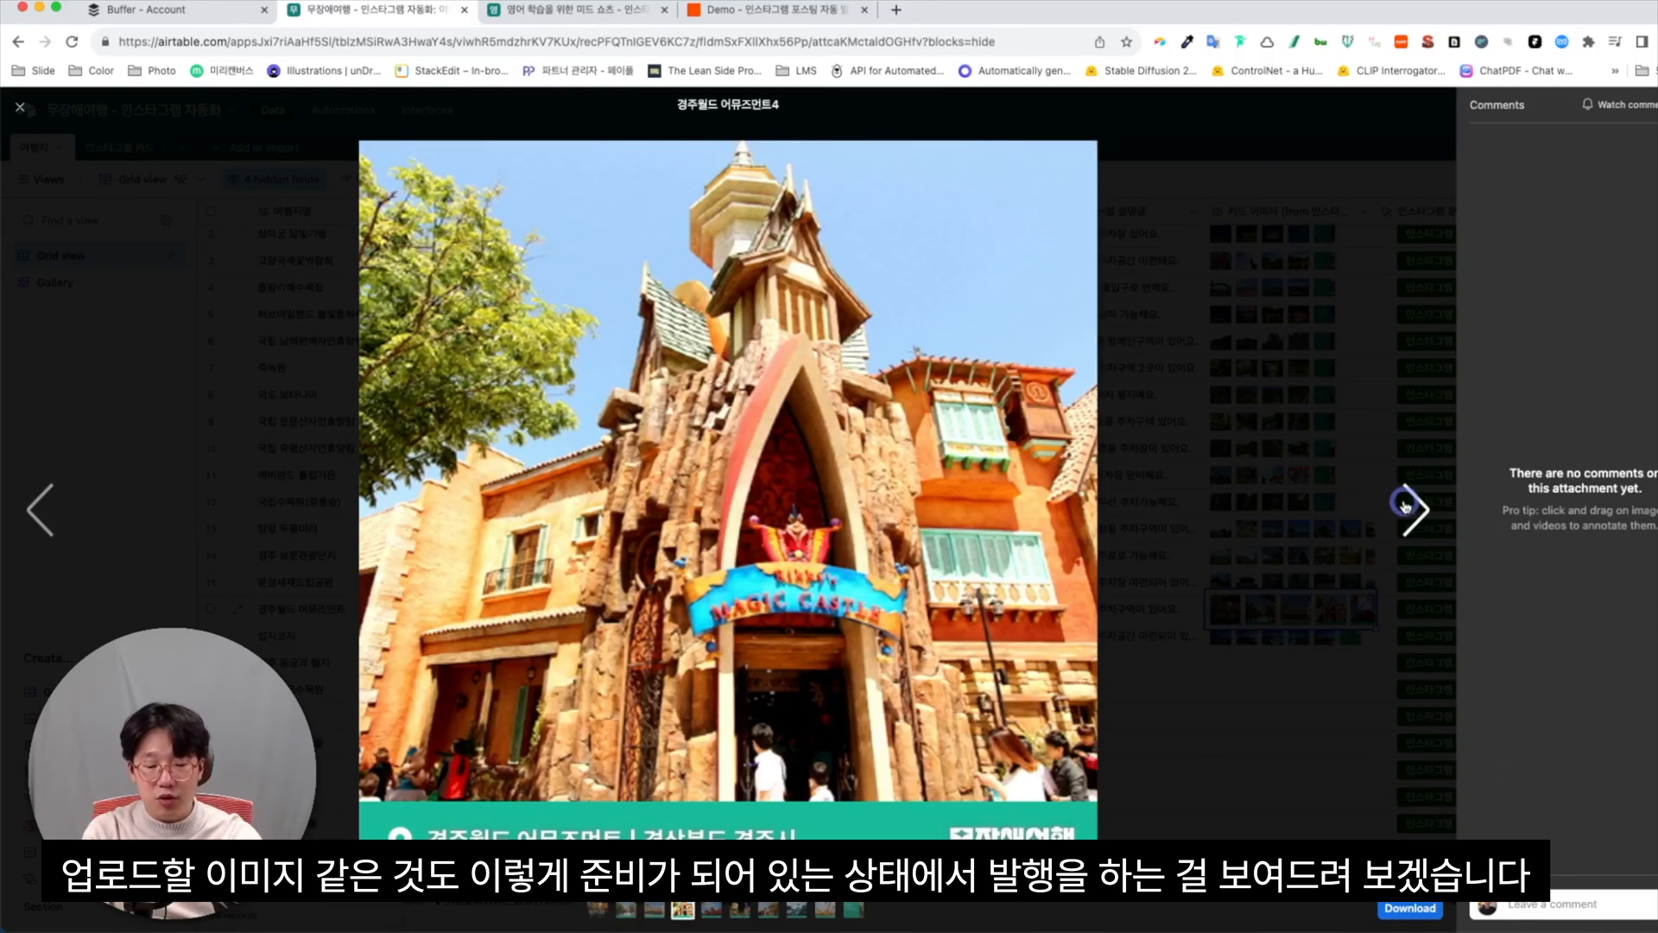
{"action": "key", "text": "Escape"}
{"action": "scroll", "coordinate": [1328, 596], "scroll_direction": "right", "scroll_amount": 2}
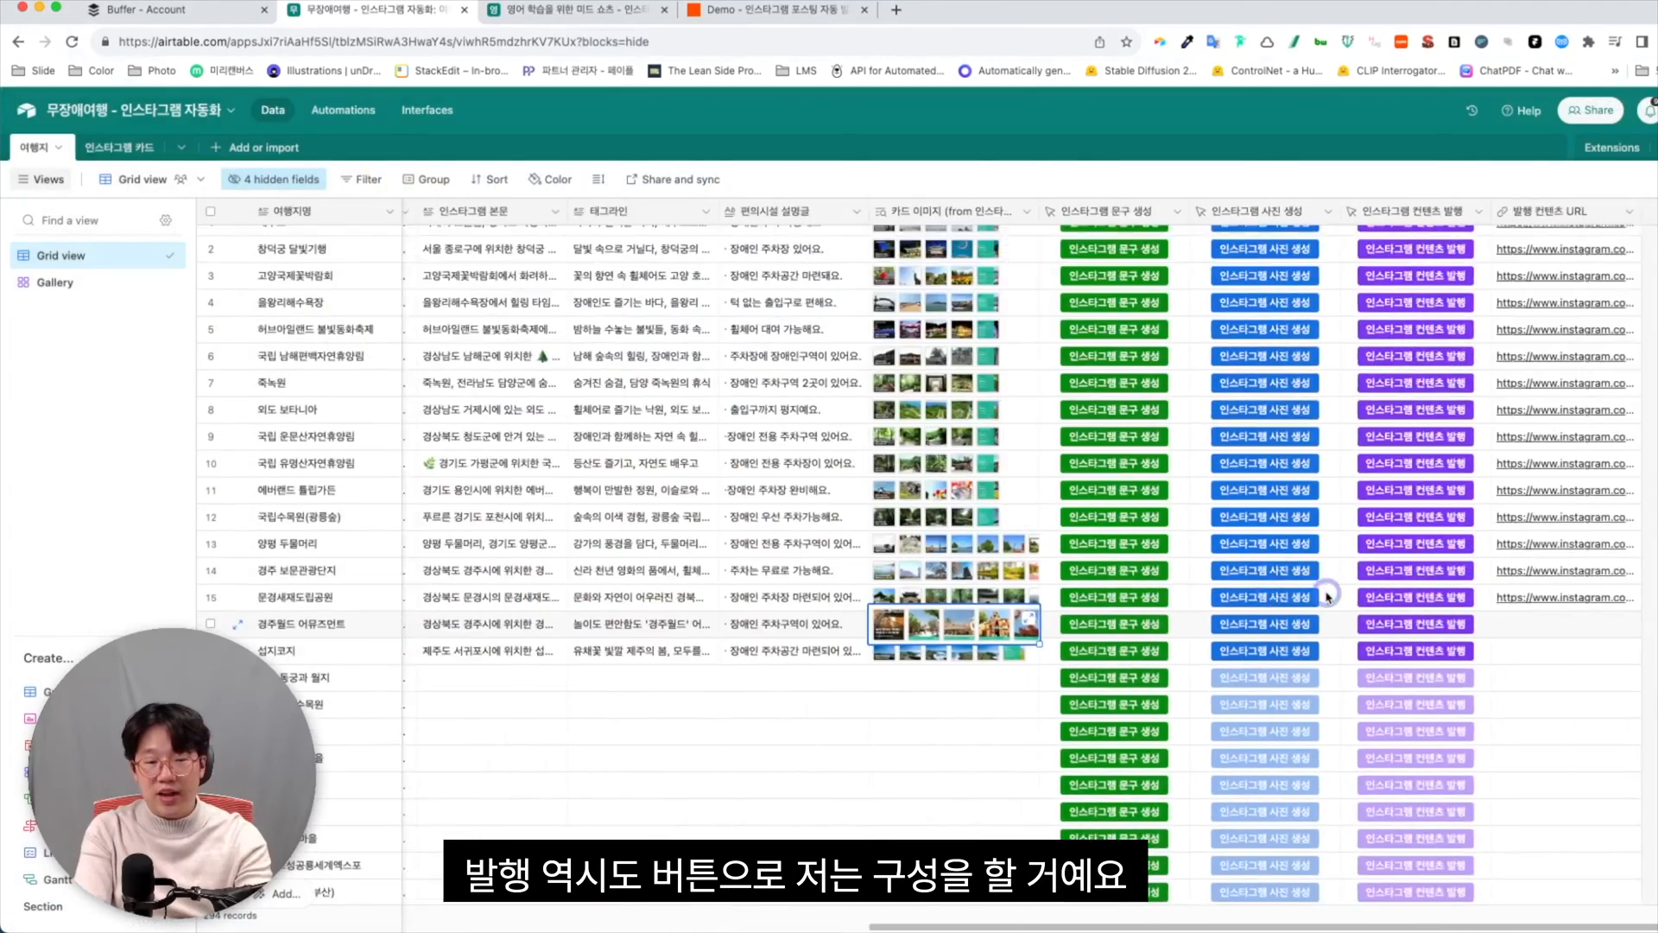
{"action": "scroll", "coordinate": [1327, 596], "scroll_direction": "right", "scroll_amount": 1}
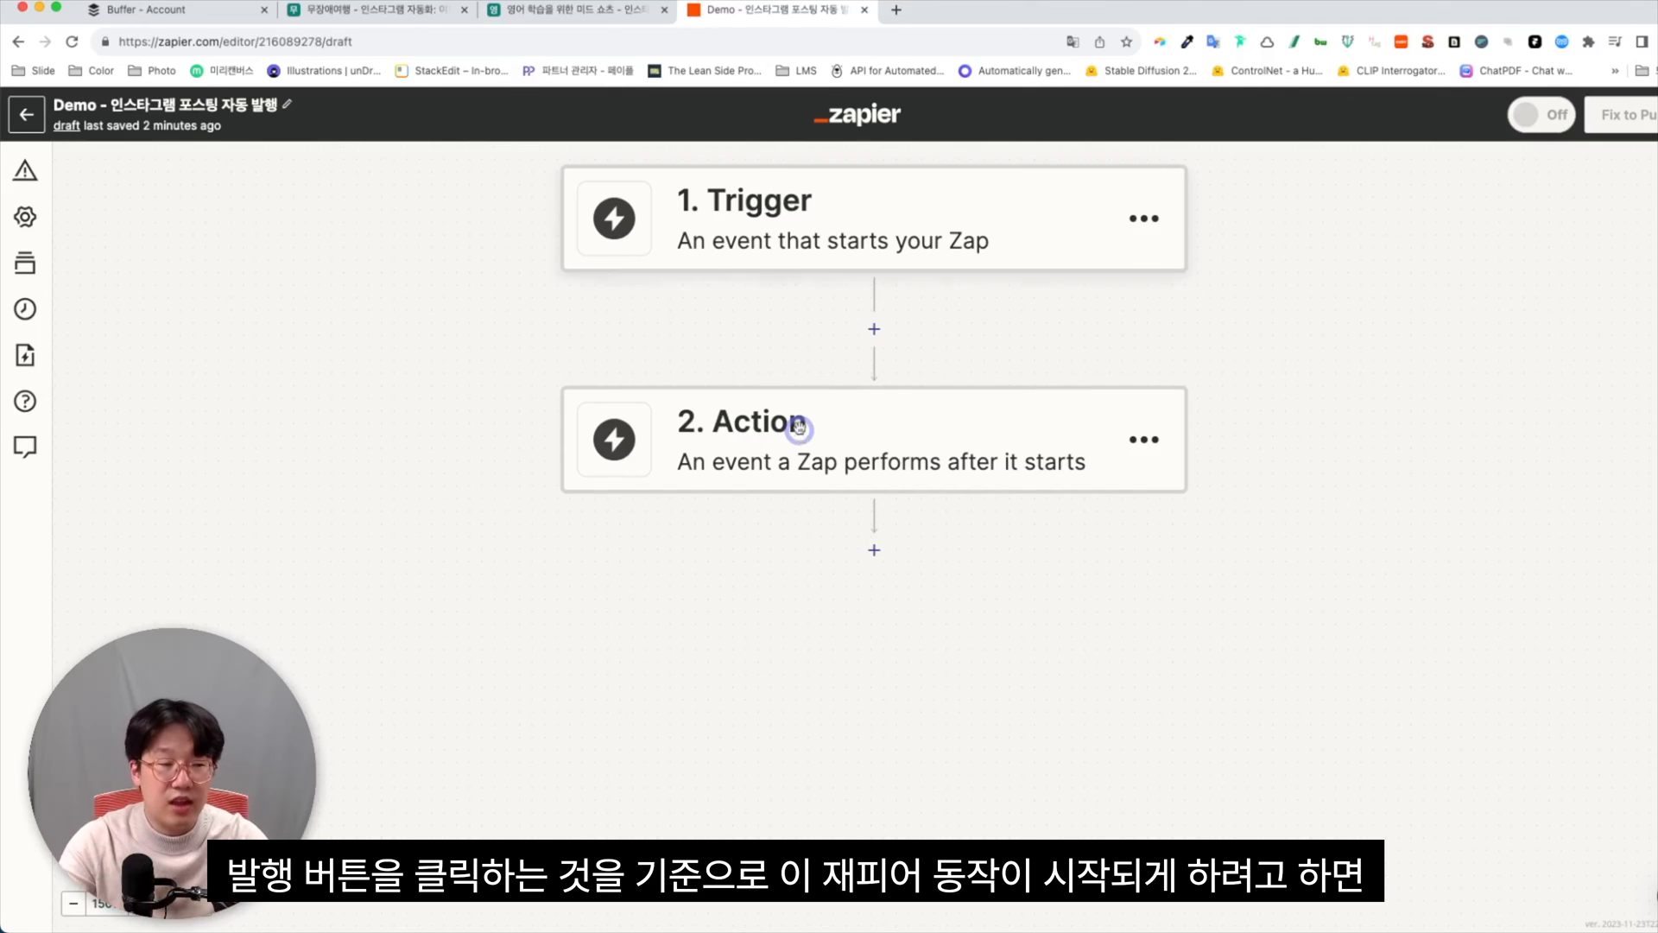
In the Zapier draft, search for "webhook" and set the trigger app to Webhooks by Zapier.
{"action": "left_click", "coordinate": [759, 202]}
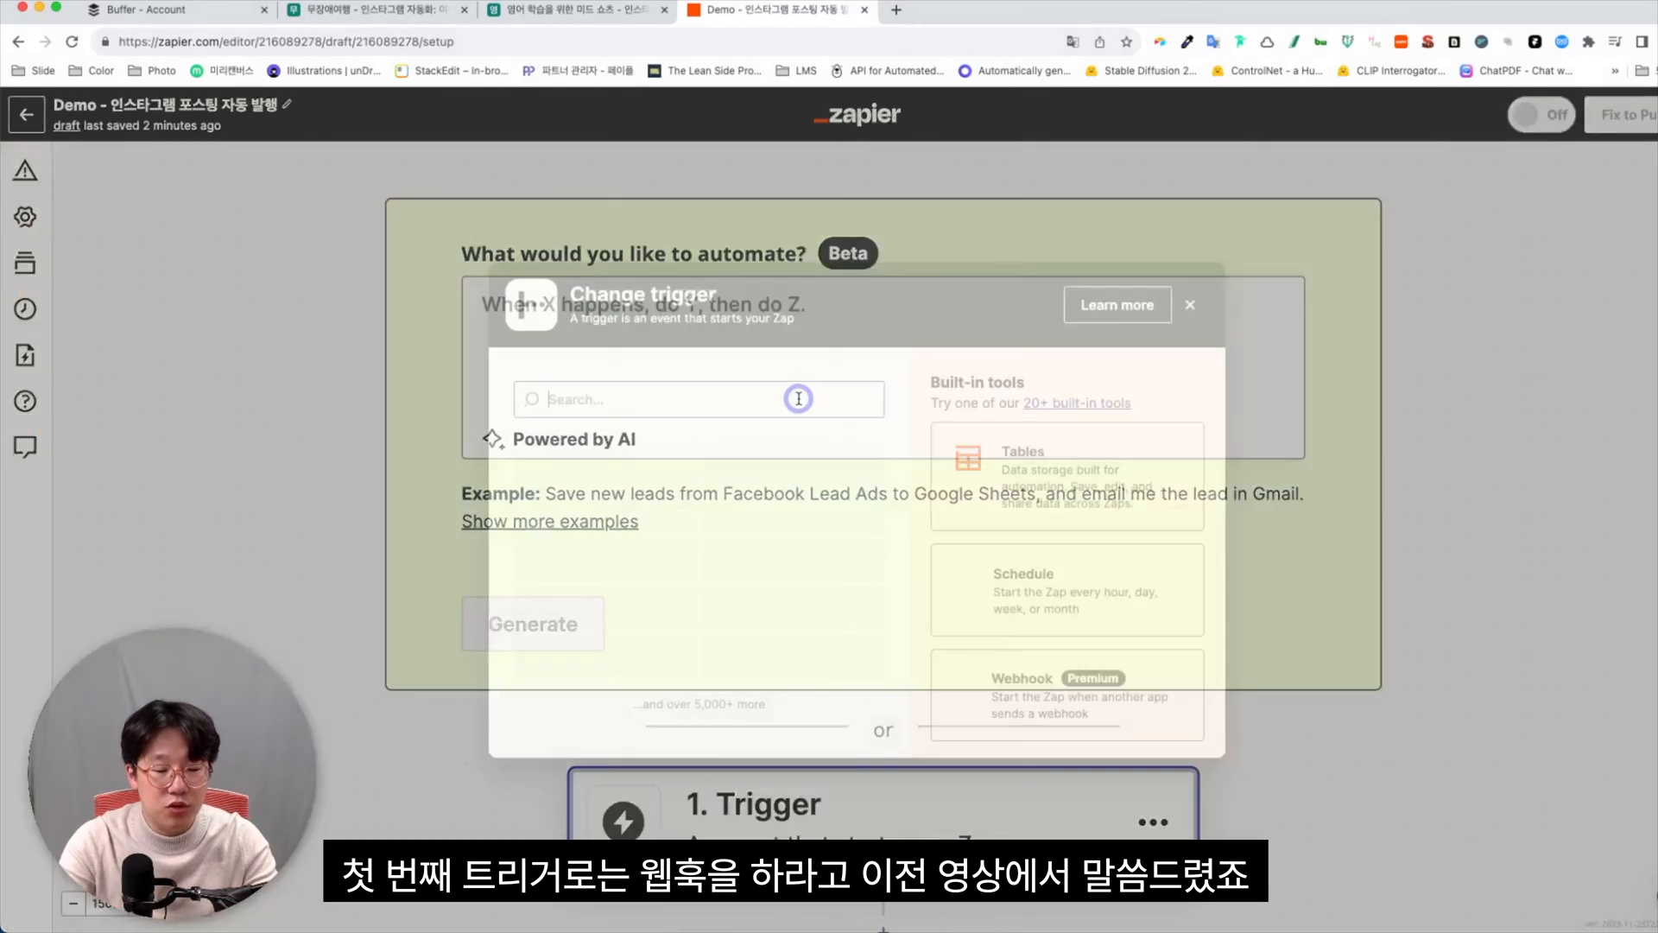
{"action": "type", "text": "webhook"}
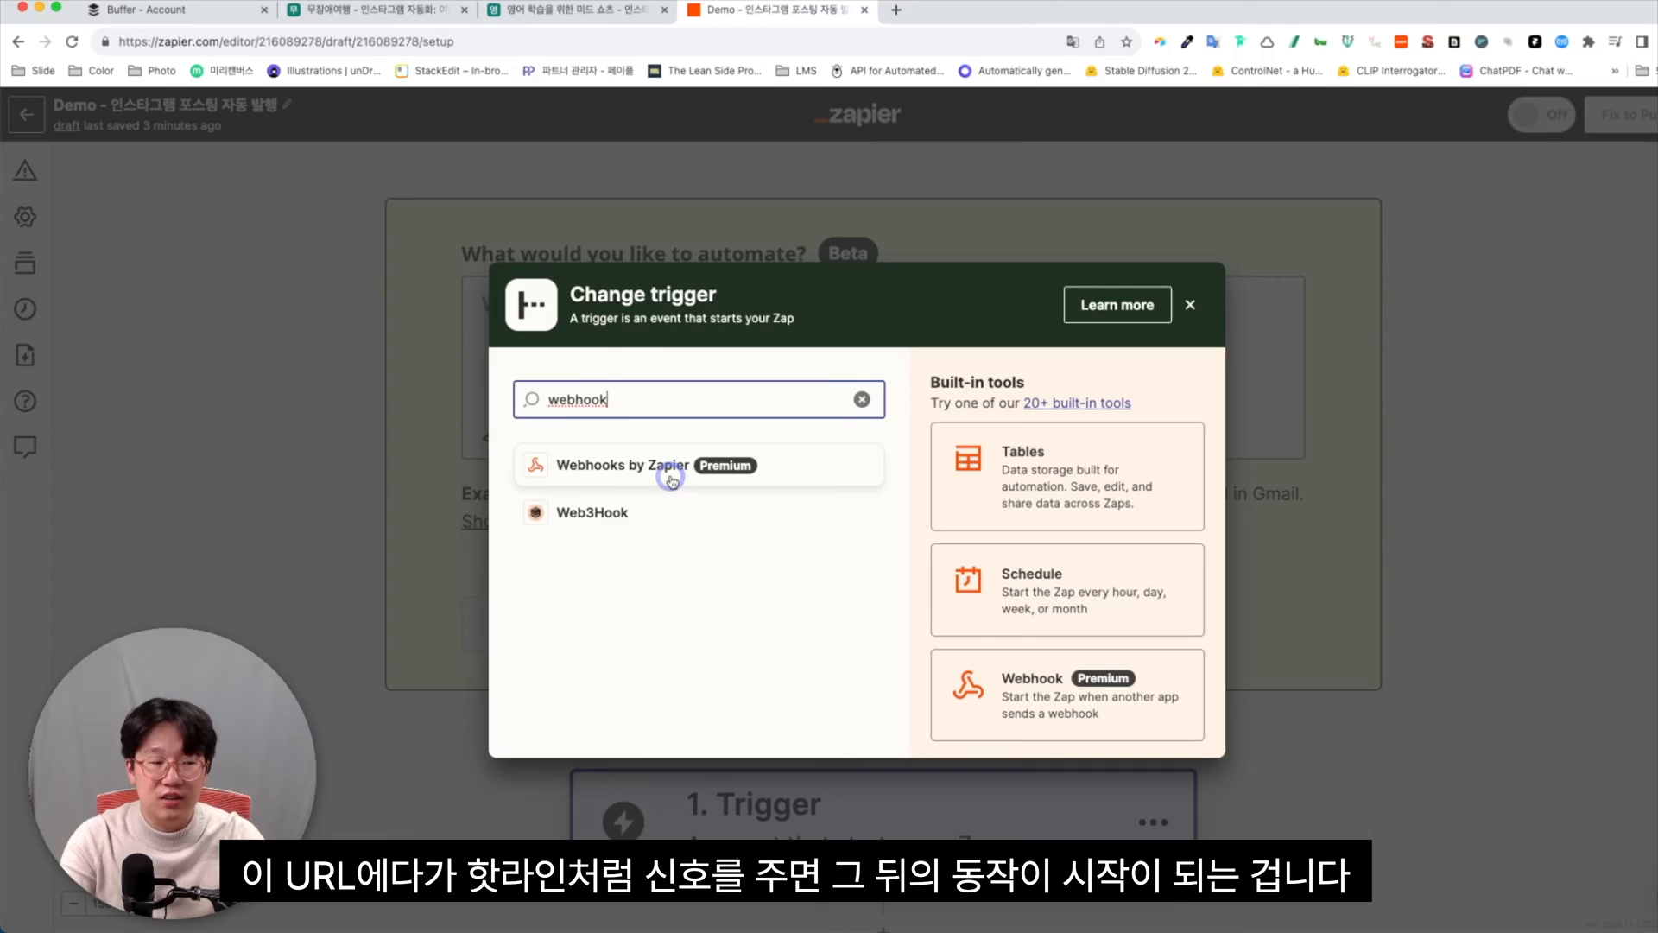
{"action": "left_click", "coordinate": [671, 481]}
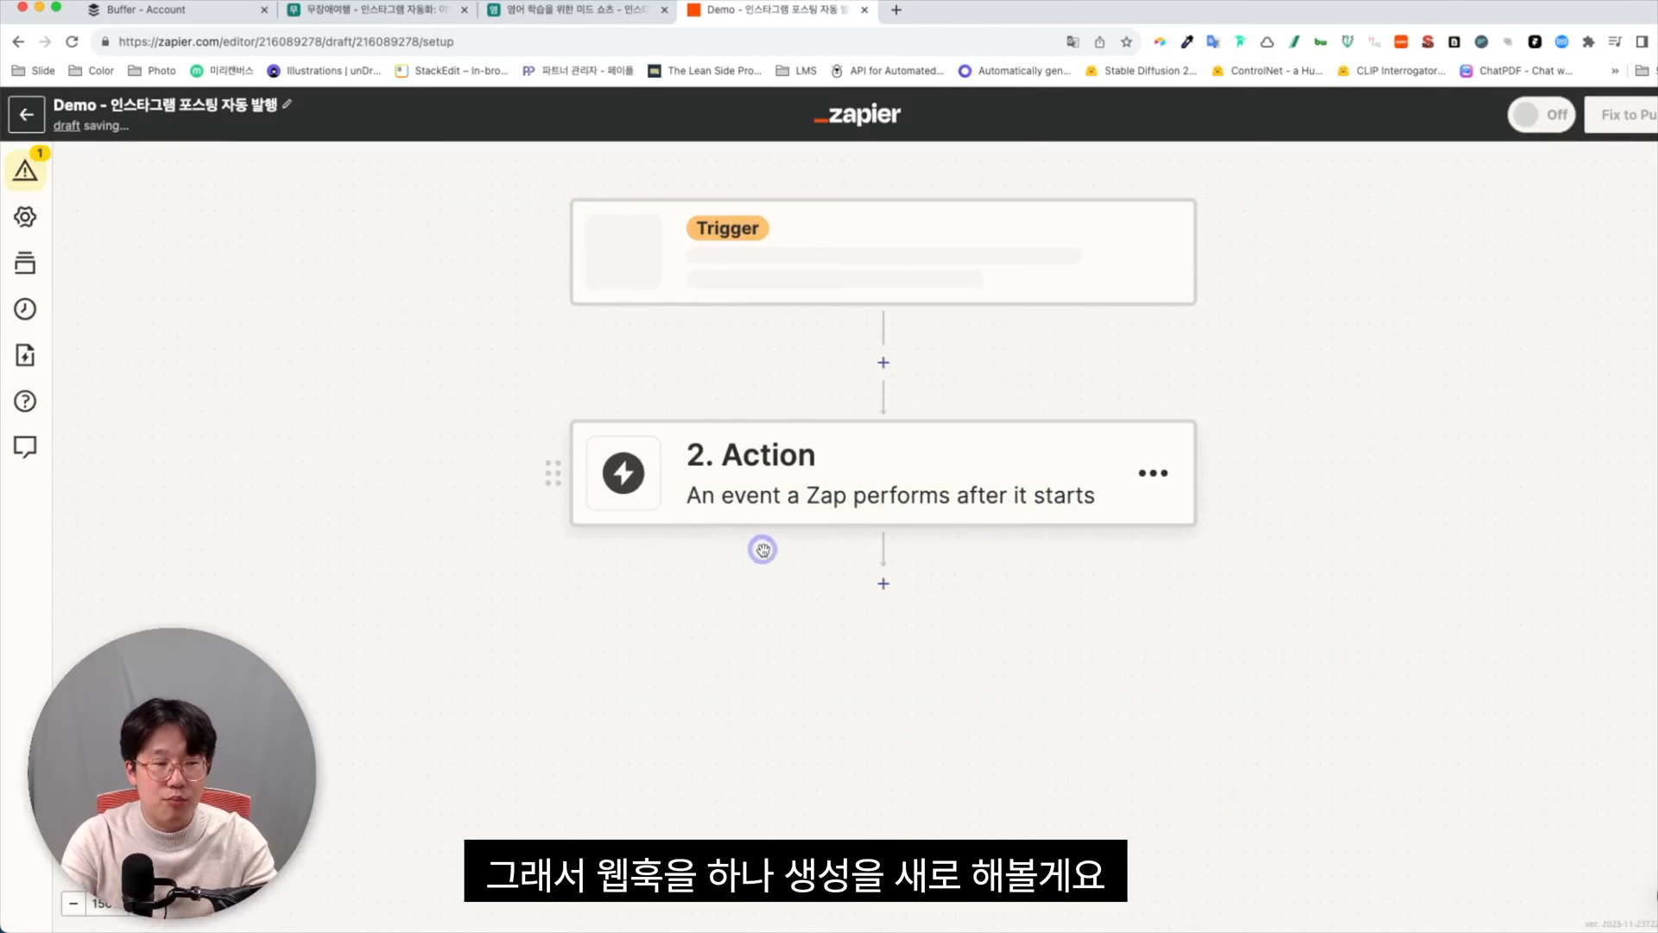
Set the trigger event to Catch Hook and copy the webhook URL from the trigger's test stage.
{"action": "left_click", "coordinate": [1361, 368]}
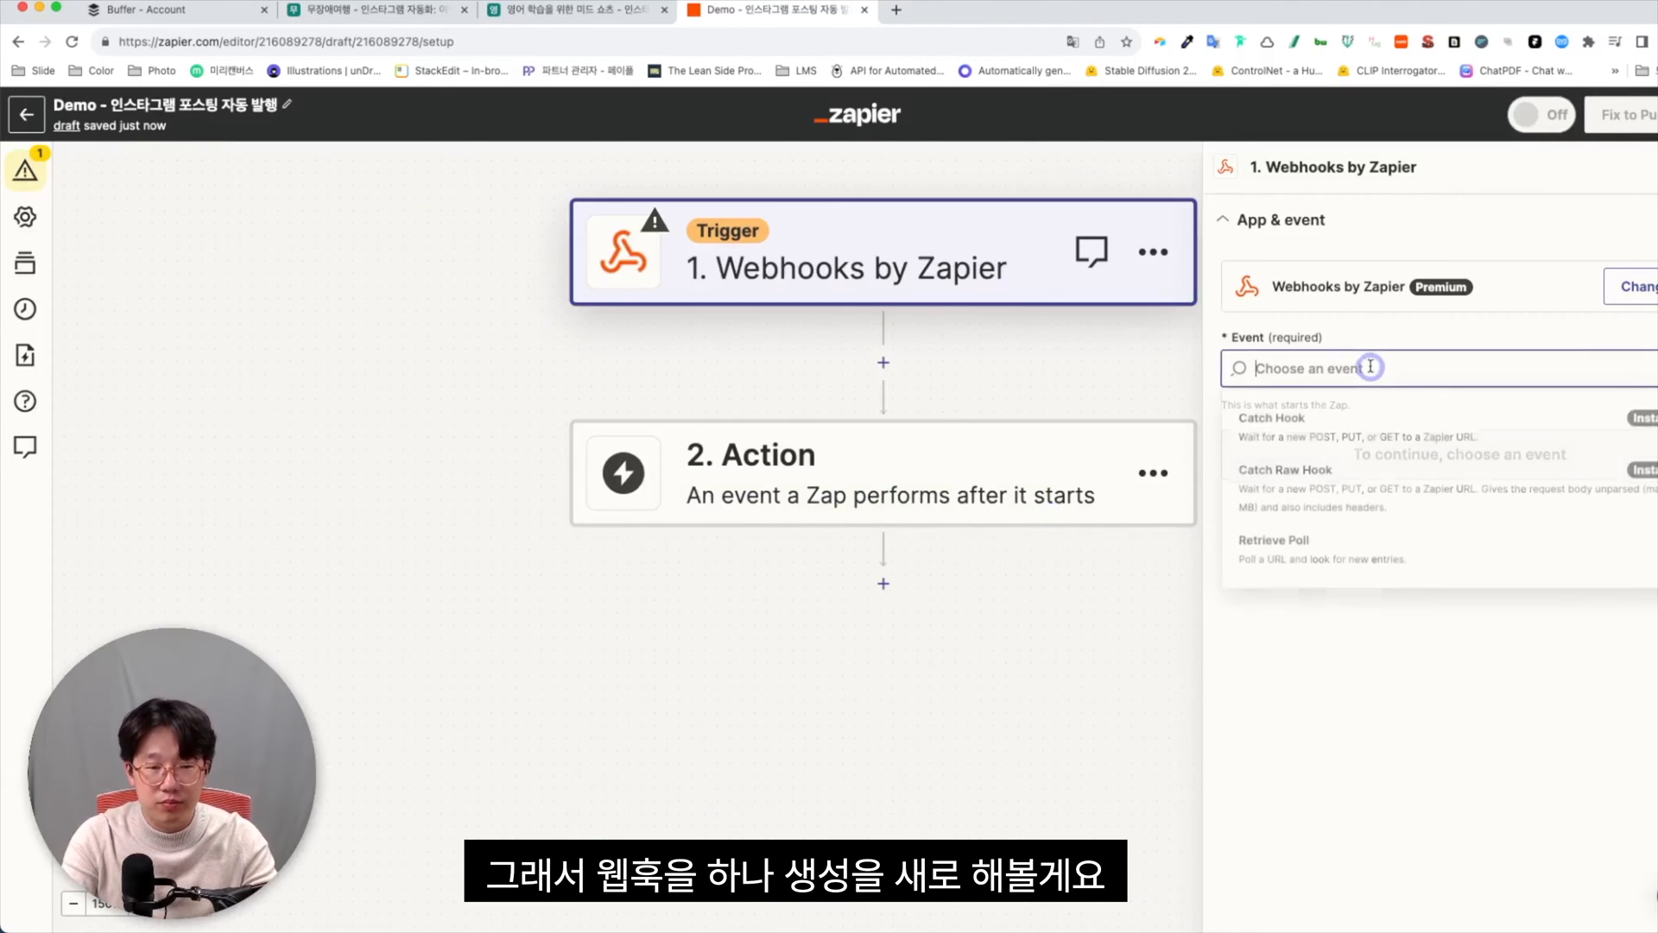
{"action": "left_click", "coordinate": [1345, 430]}
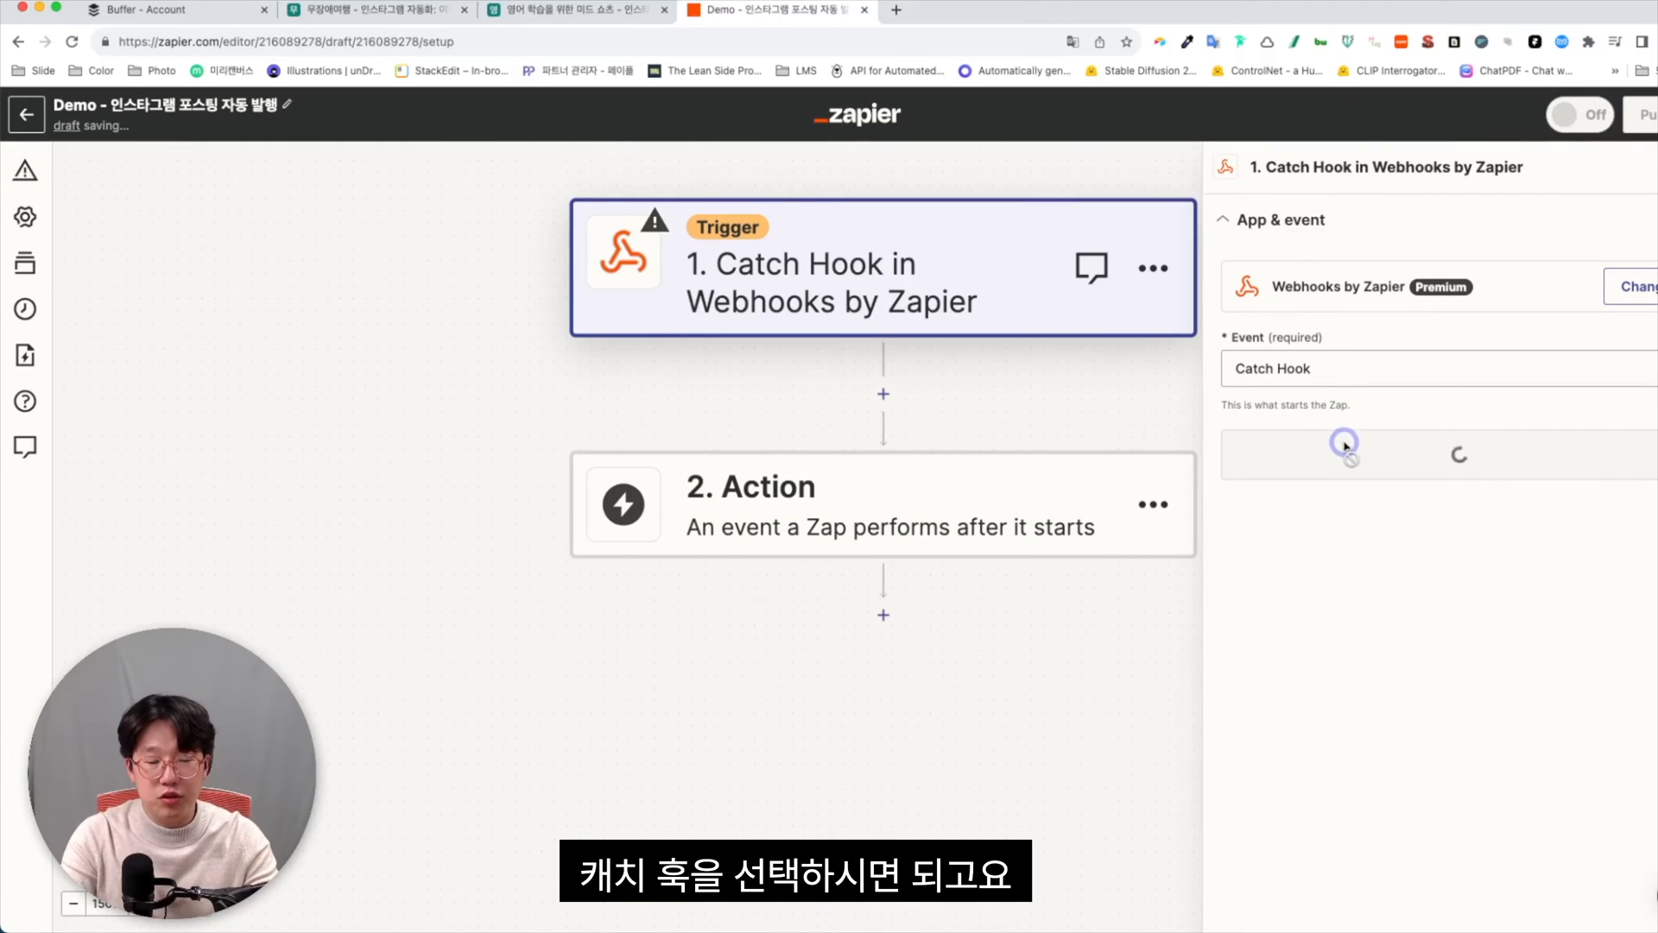
{"action": "left_click", "coordinate": [1345, 447]}
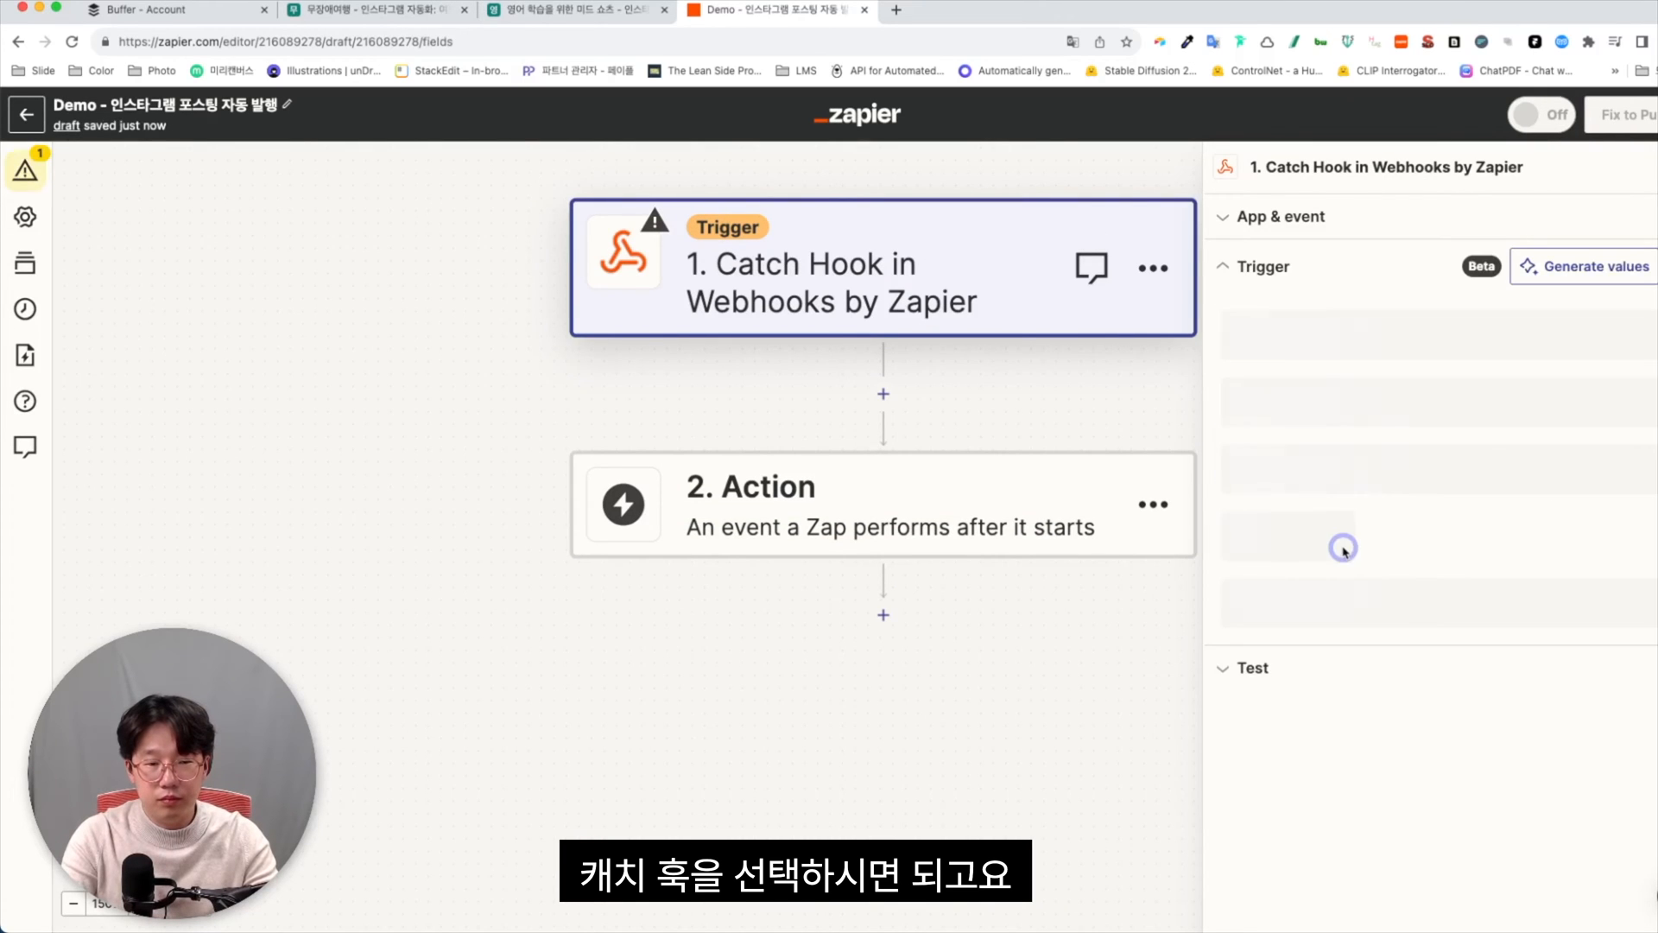
{"action": "left_click", "coordinate": [1408, 439]}
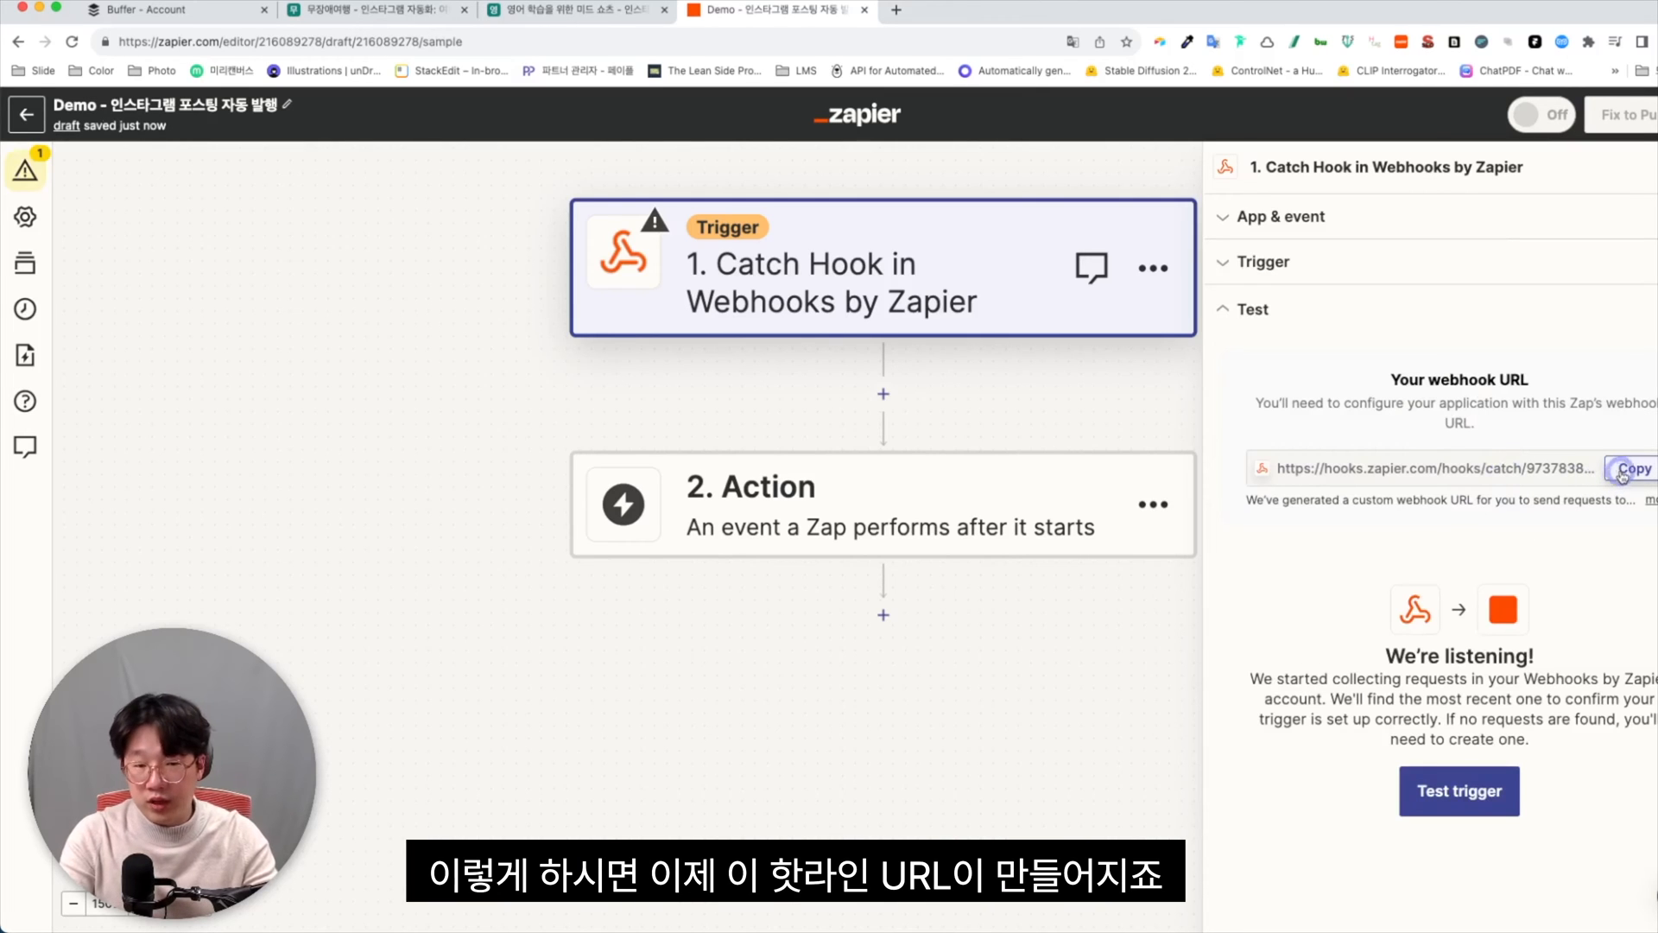
{"action": "left_click", "coordinate": [1625, 472]}
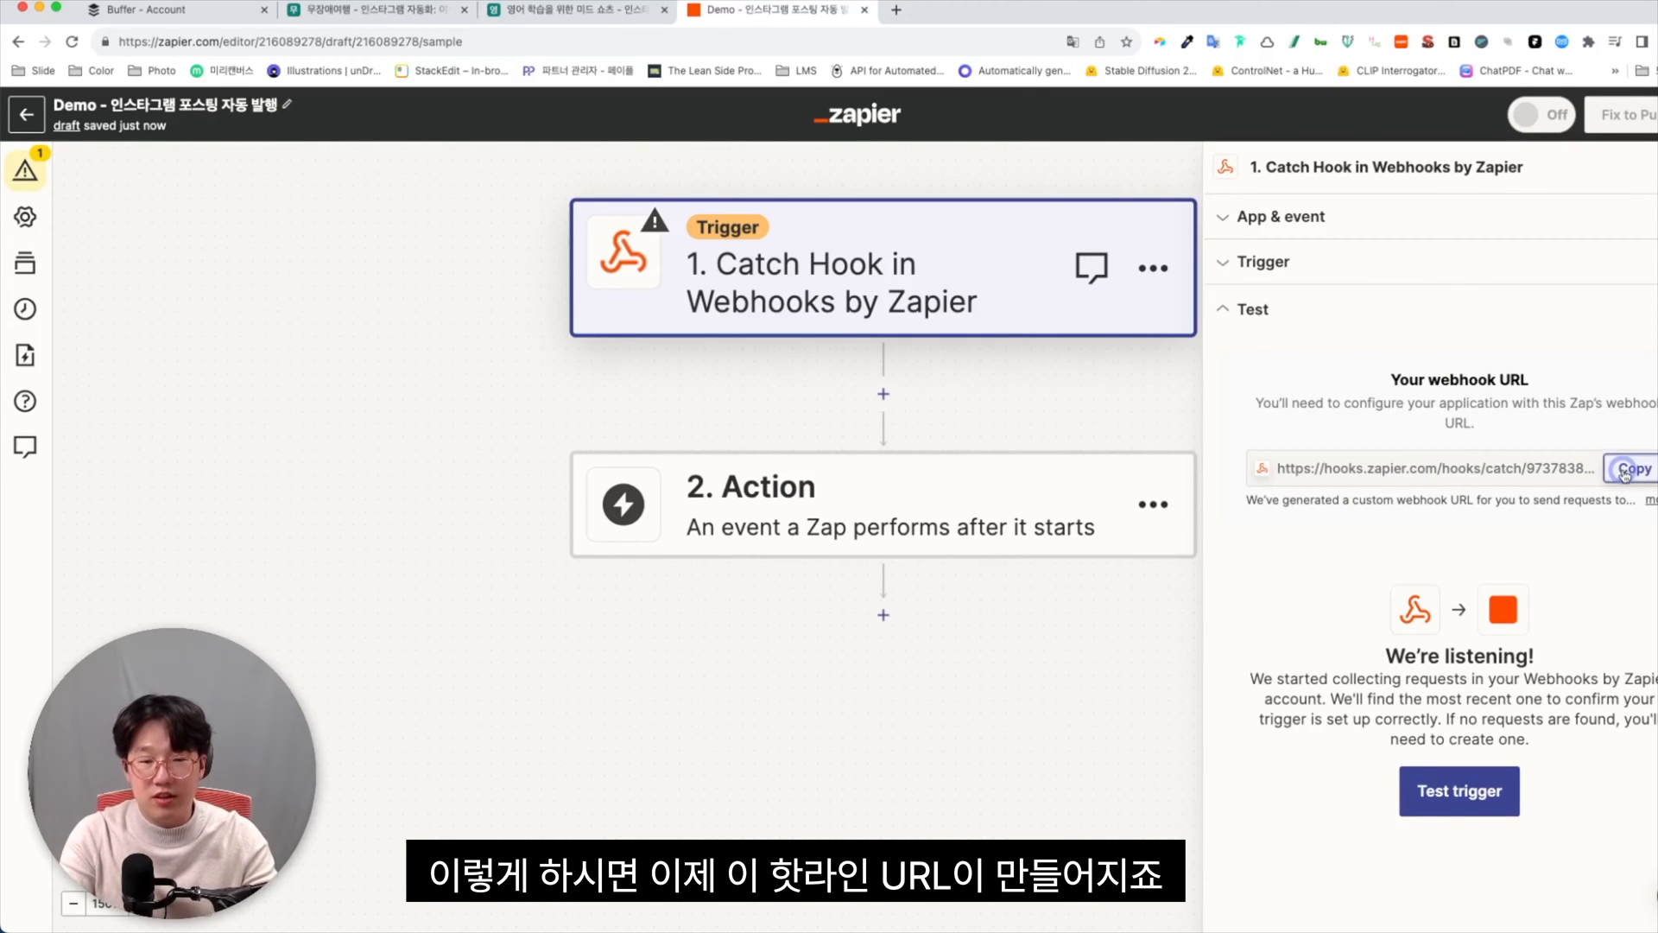
In Airtable, insert the copied webhook URL before ?recordId="&RECORD_ID() in the 인스타그램 컨텐츠 발행 button field's URL formula.
{"action": "left_click", "coordinate": [410, 13]}
{"action": "left_click", "coordinate": [1184, 580]}
{"action": "key", "text": "Up"}
{"action": "key", "text": "alt+Right"}
{"action": "key", "text": "shift+Up"}
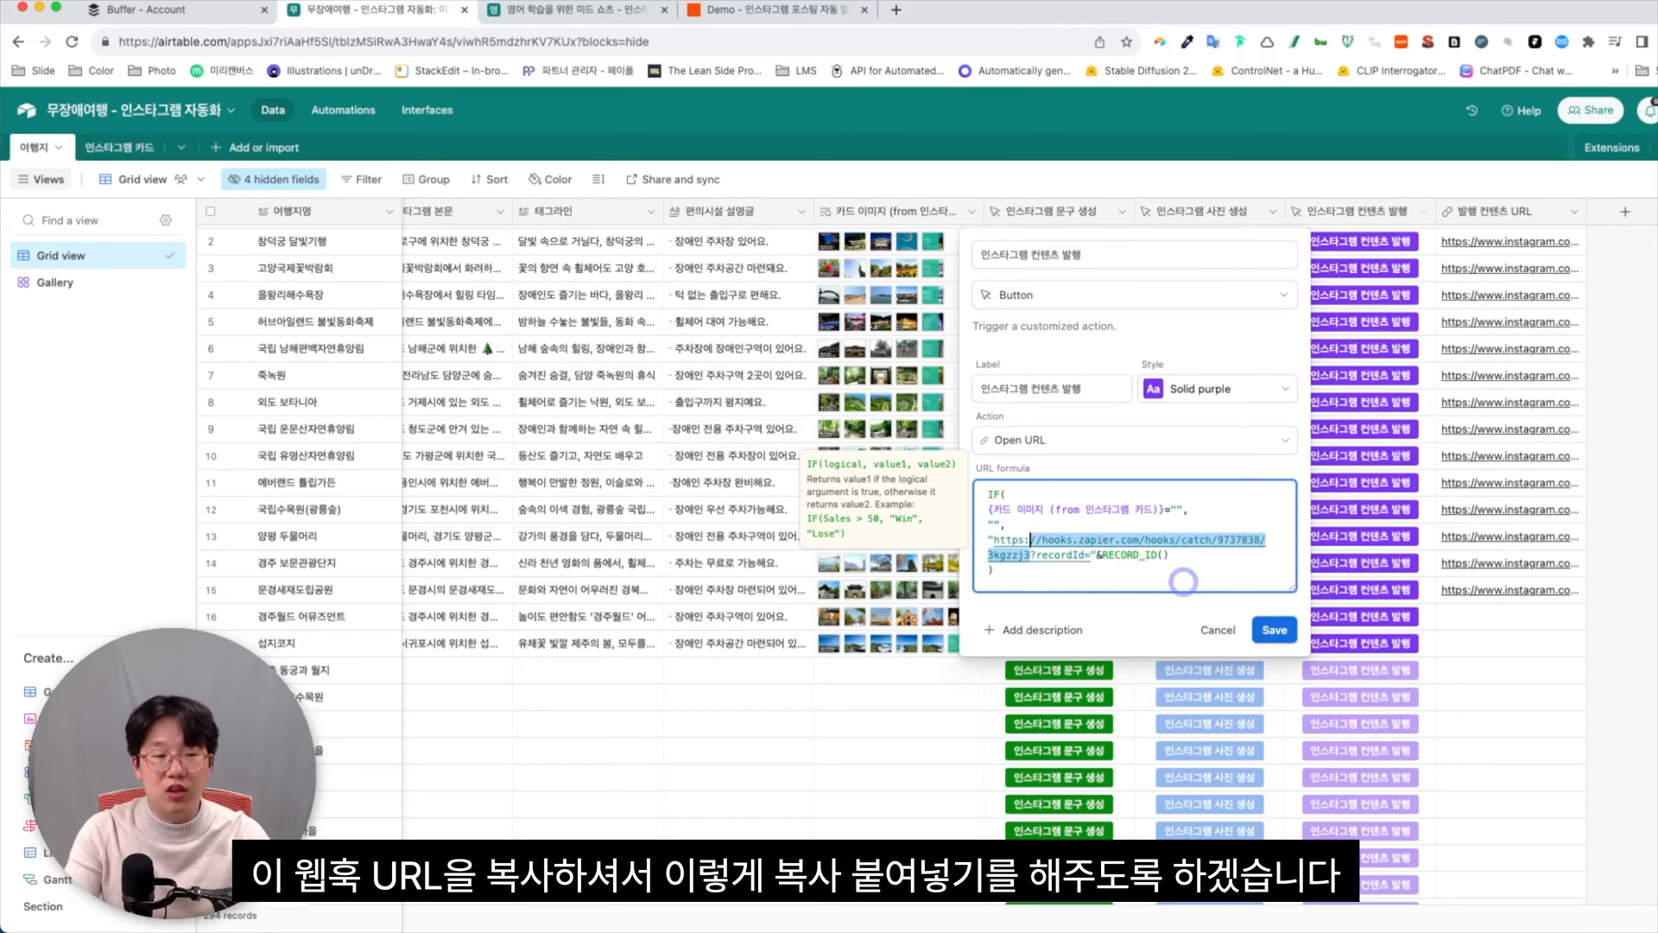
{"action": "key", "text": "shift+Left"}
{"action": "key", "text": "shift+Left"}
{"action": "key", "text": "shift+Left"}
{"action": "key", "text": "shift+Left"}
{"action": "key", "text": "shift+Left"}
{"action": "key", "text": "shift+Left"}
{"action": "left_click", "coordinate": [1183, 581]}
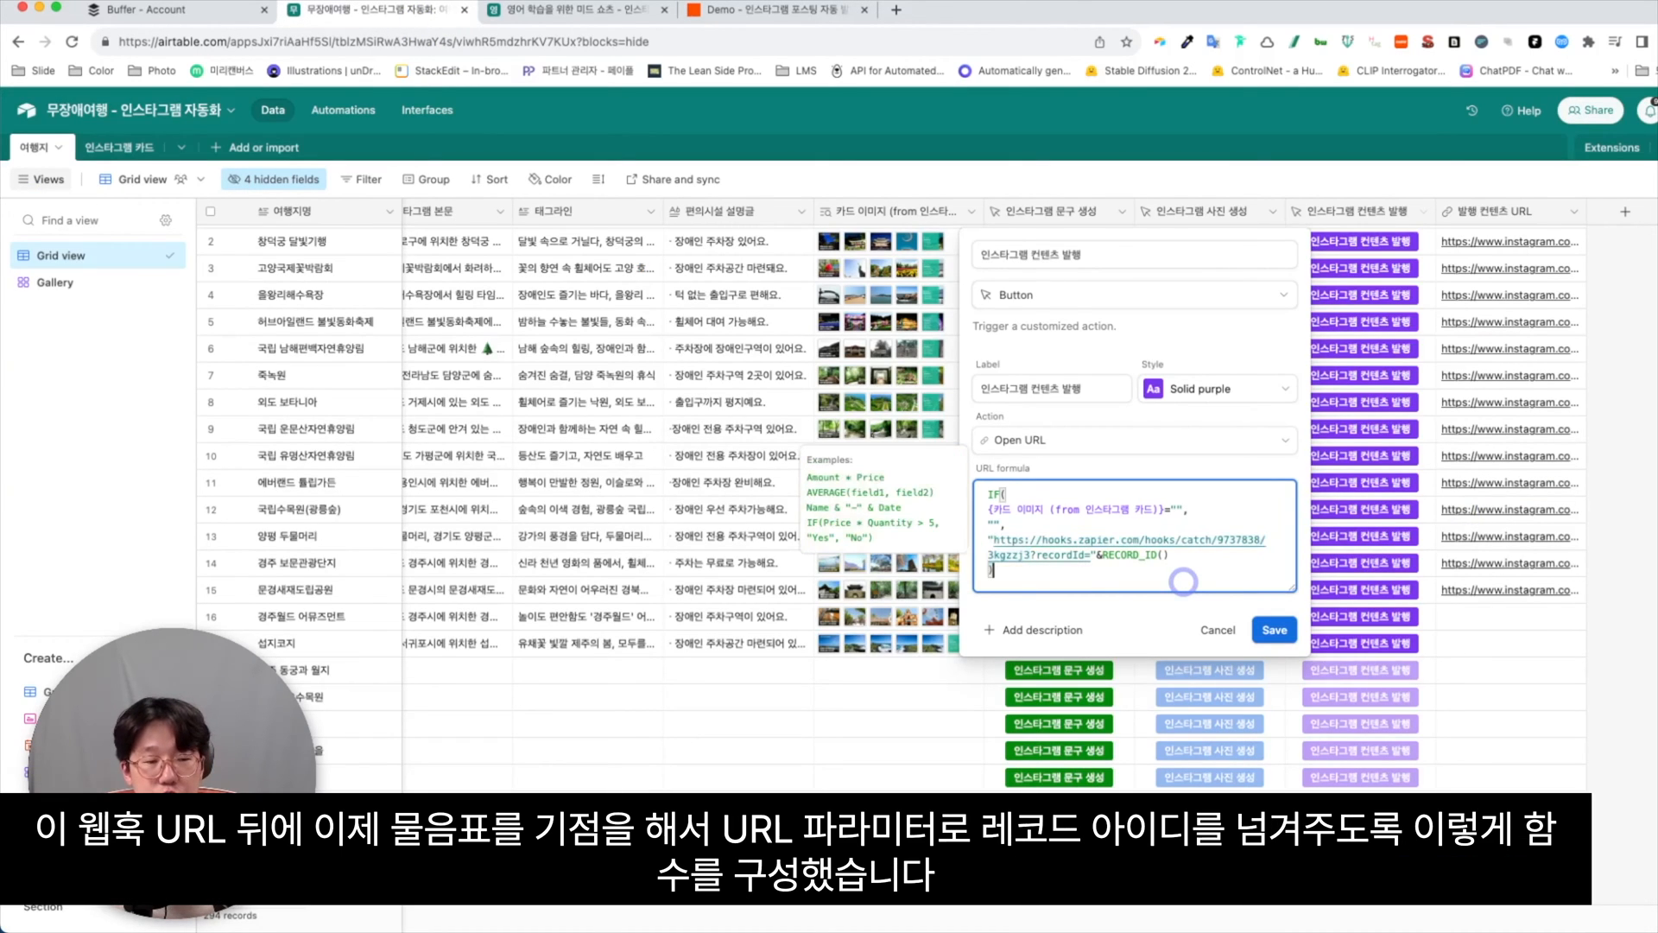
Review the webhook URL and its recordId parameter in the button's IF formula, and save the field.
{"action": "key", "text": "Right"}
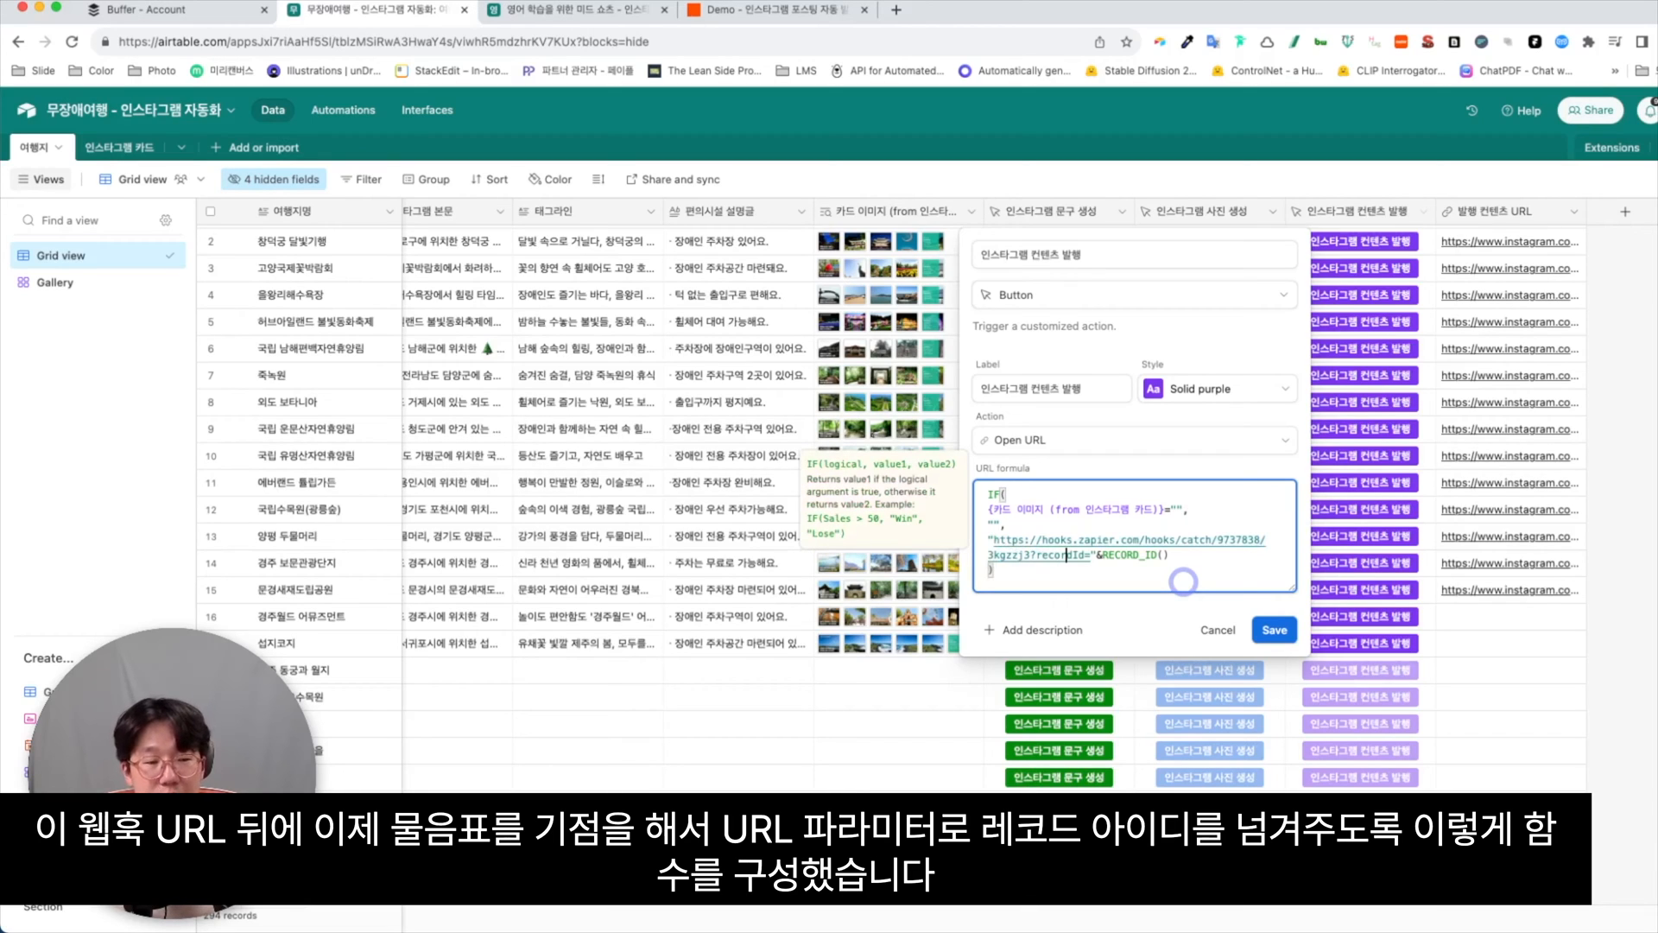
{"action": "key", "text": "super+Right"}
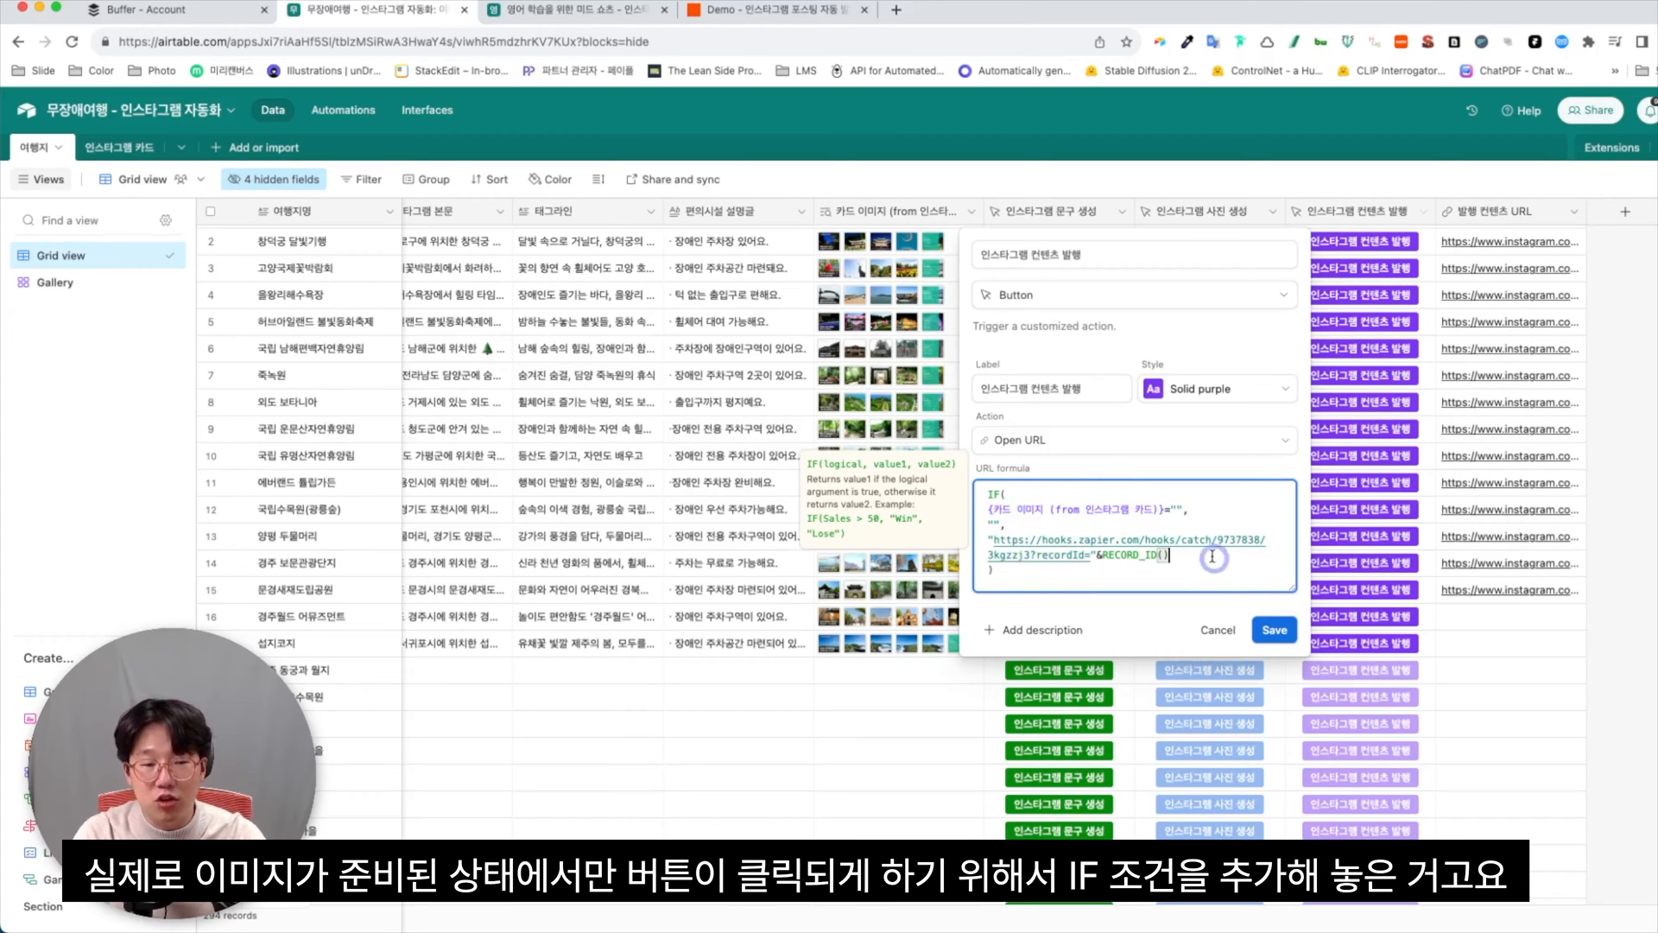
{"action": "left_click_drag", "start_coordinate": [1212, 557], "coordinate": [992, 540]}
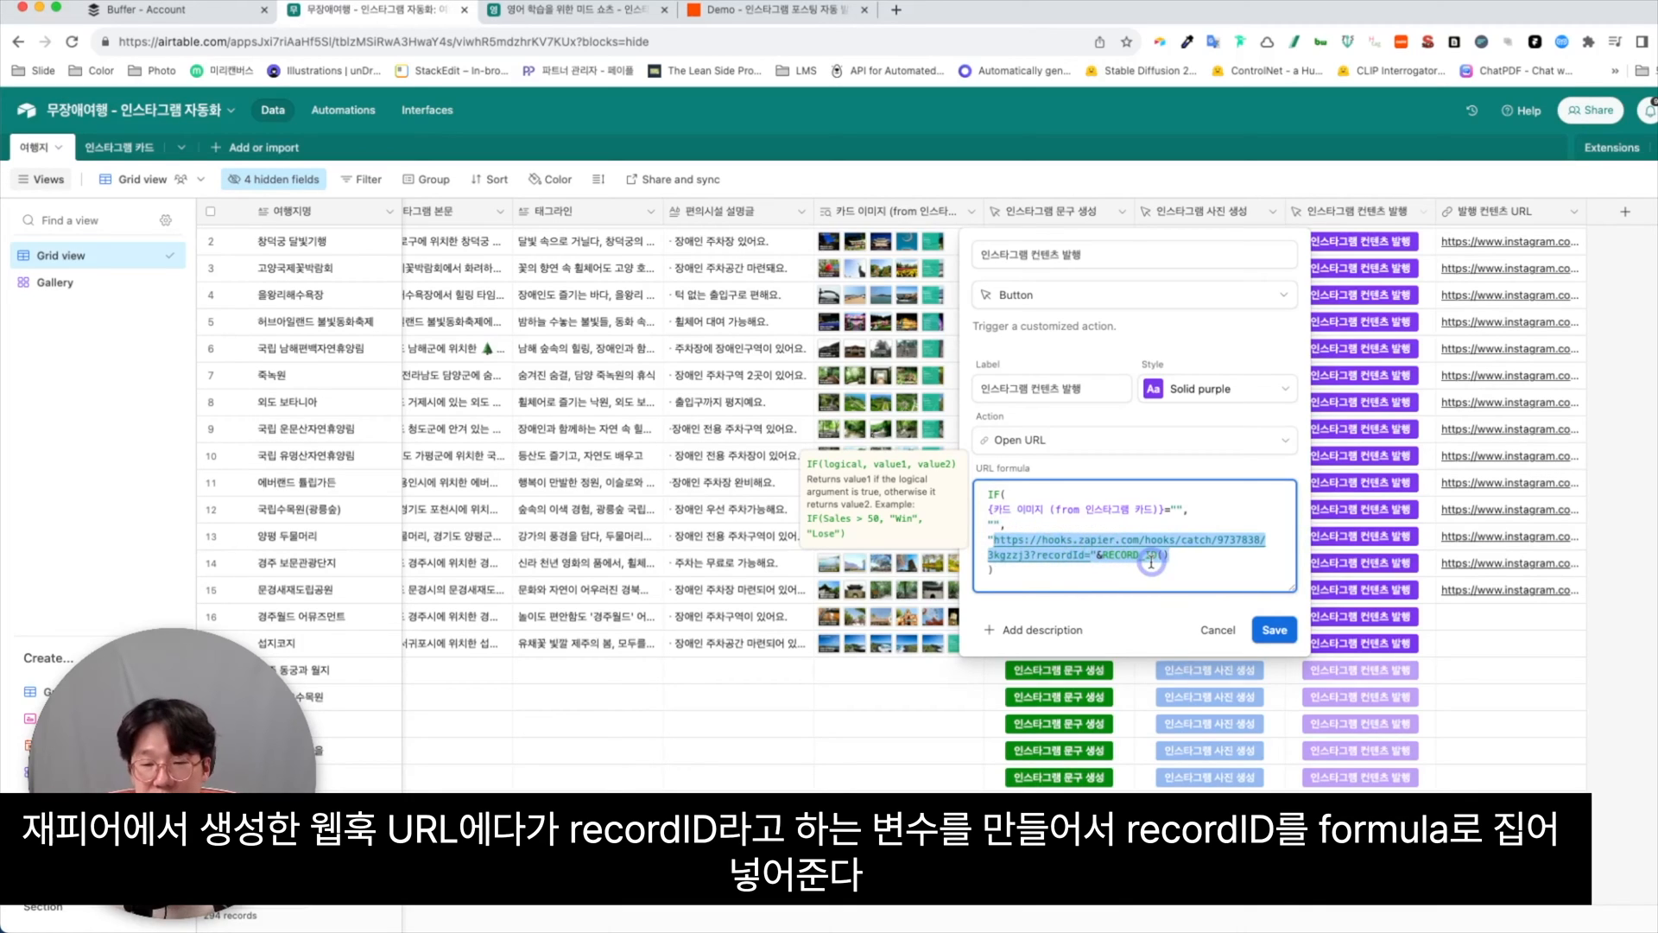
{"action": "left_click", "coordinate": [1192, 560]}
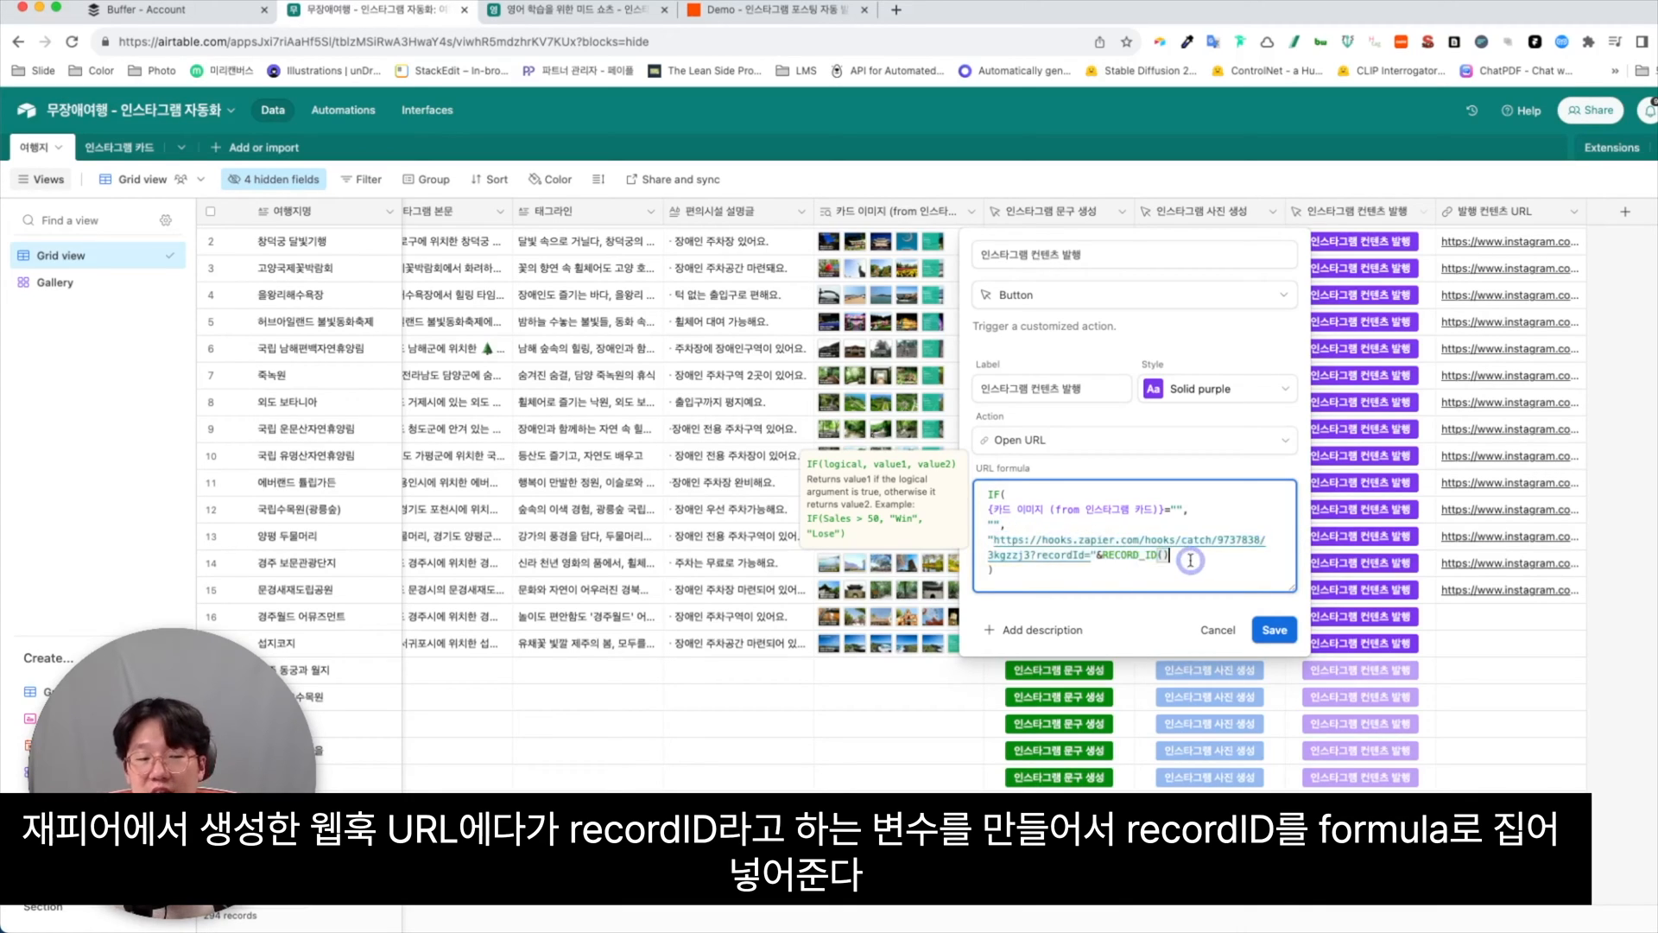
{"action": "left_click", "coordinate": [1276, 631]}
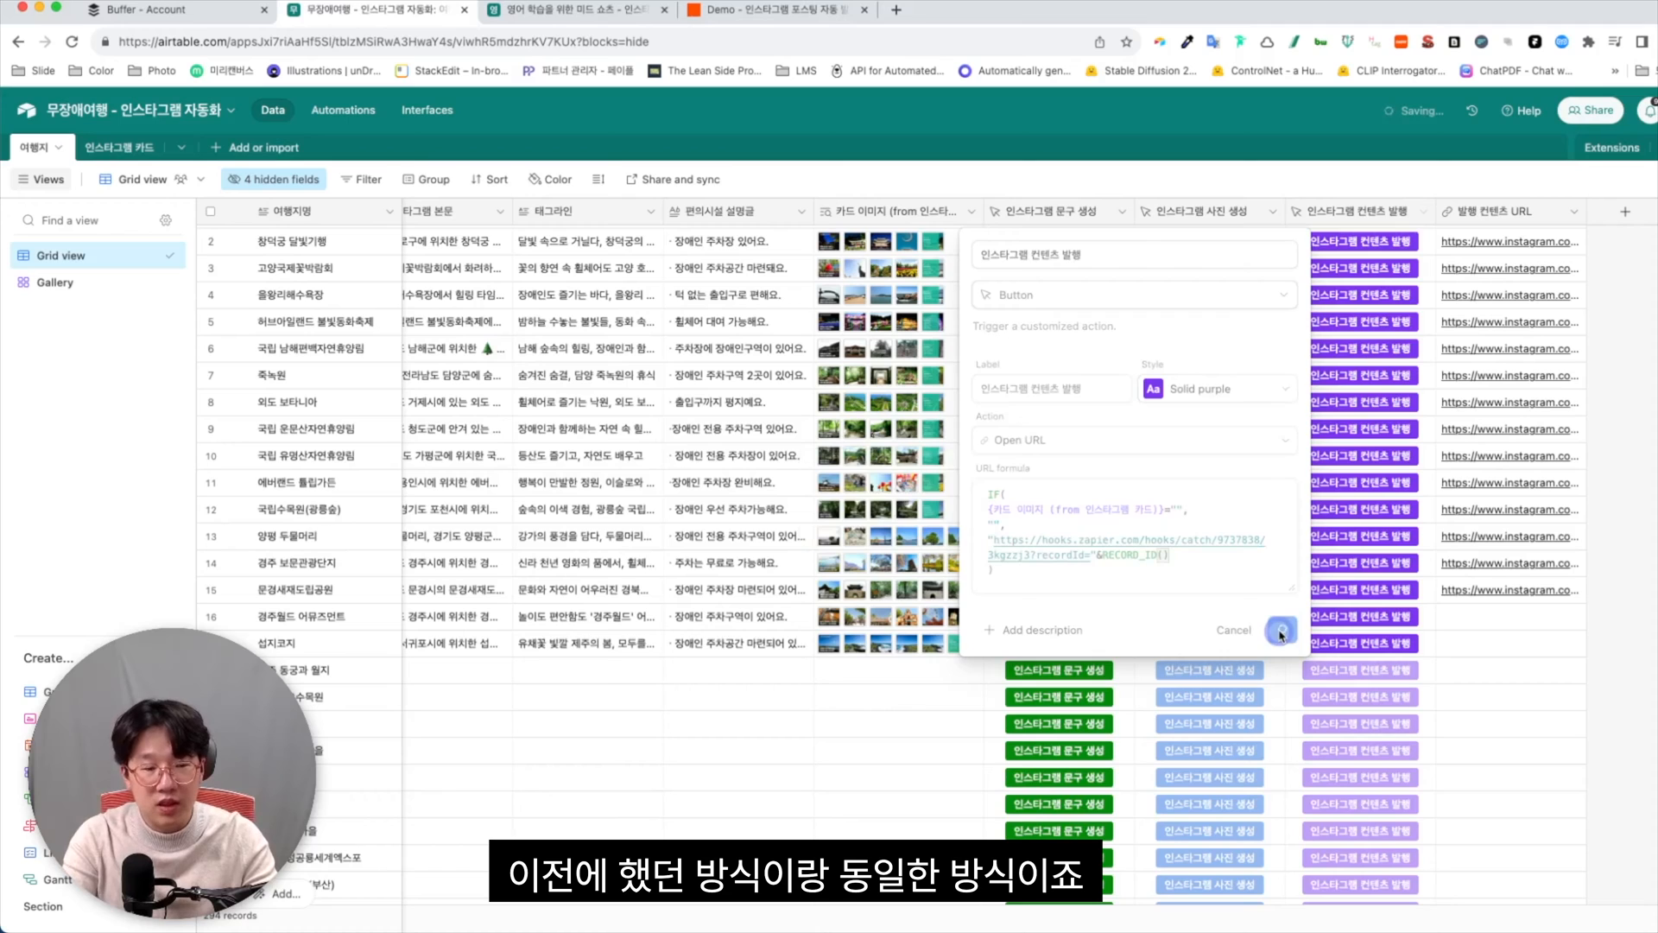
Run the 인스타그램 컨텐츠 발행 button for the 경주월드 어뮤즈먼트 record, and test the Zapier trigger to check the received recordId.
{"action": "left_click", "coordinate": [1350, 619]}
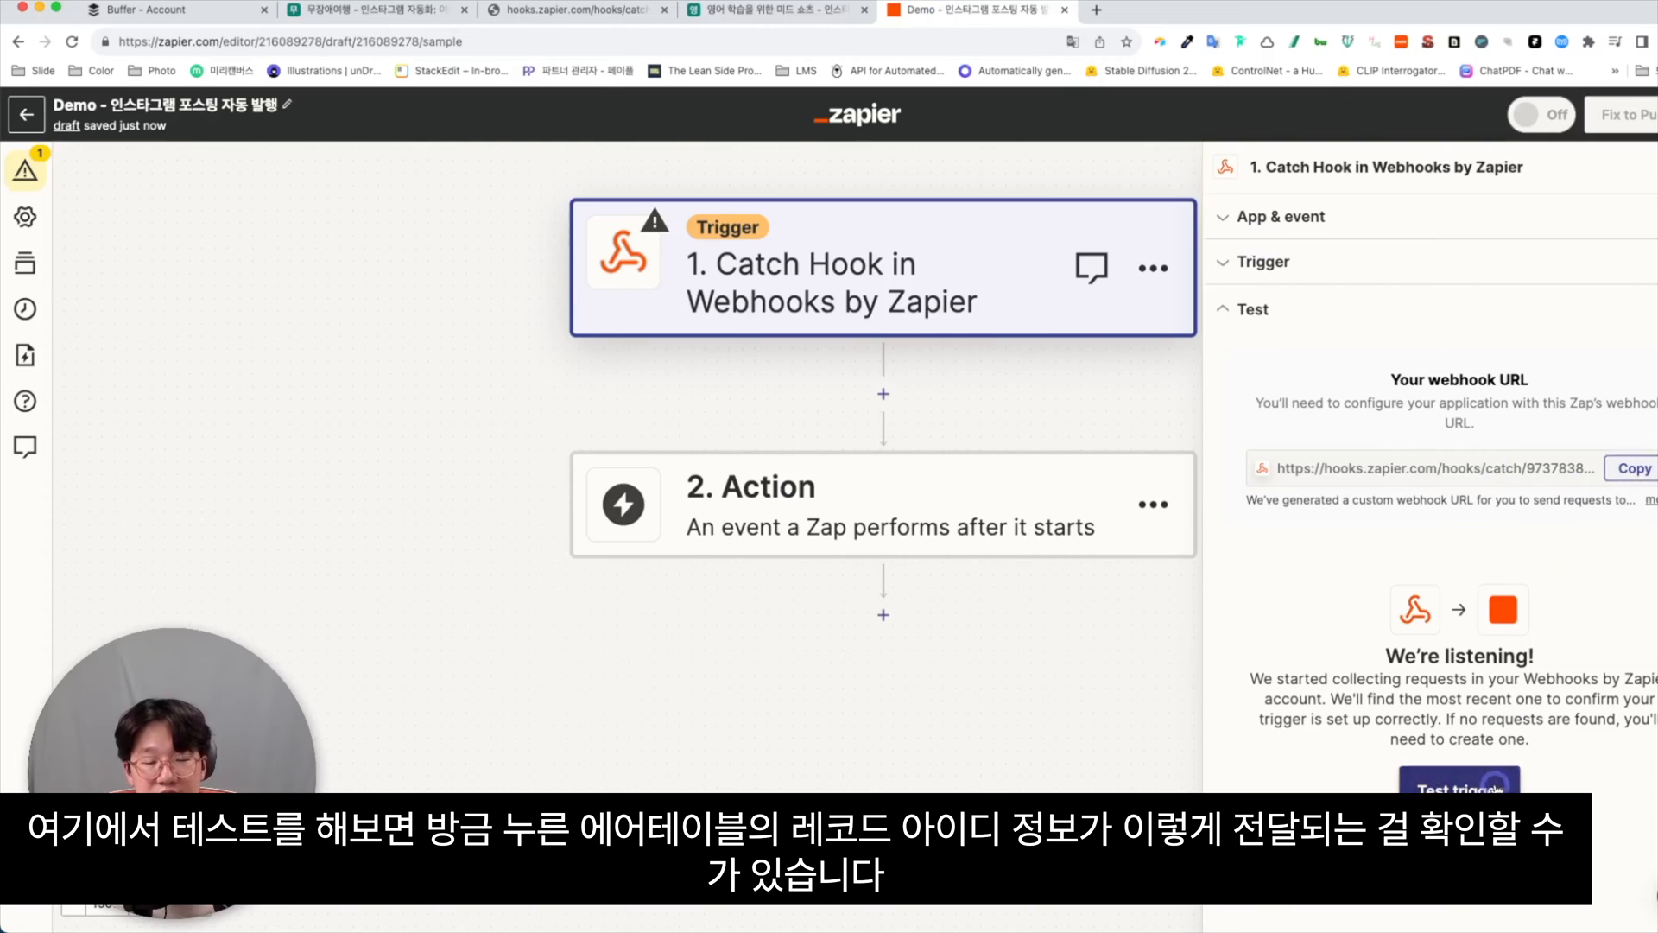
{"action": "left_click", "coordinate": [1495, 785]}
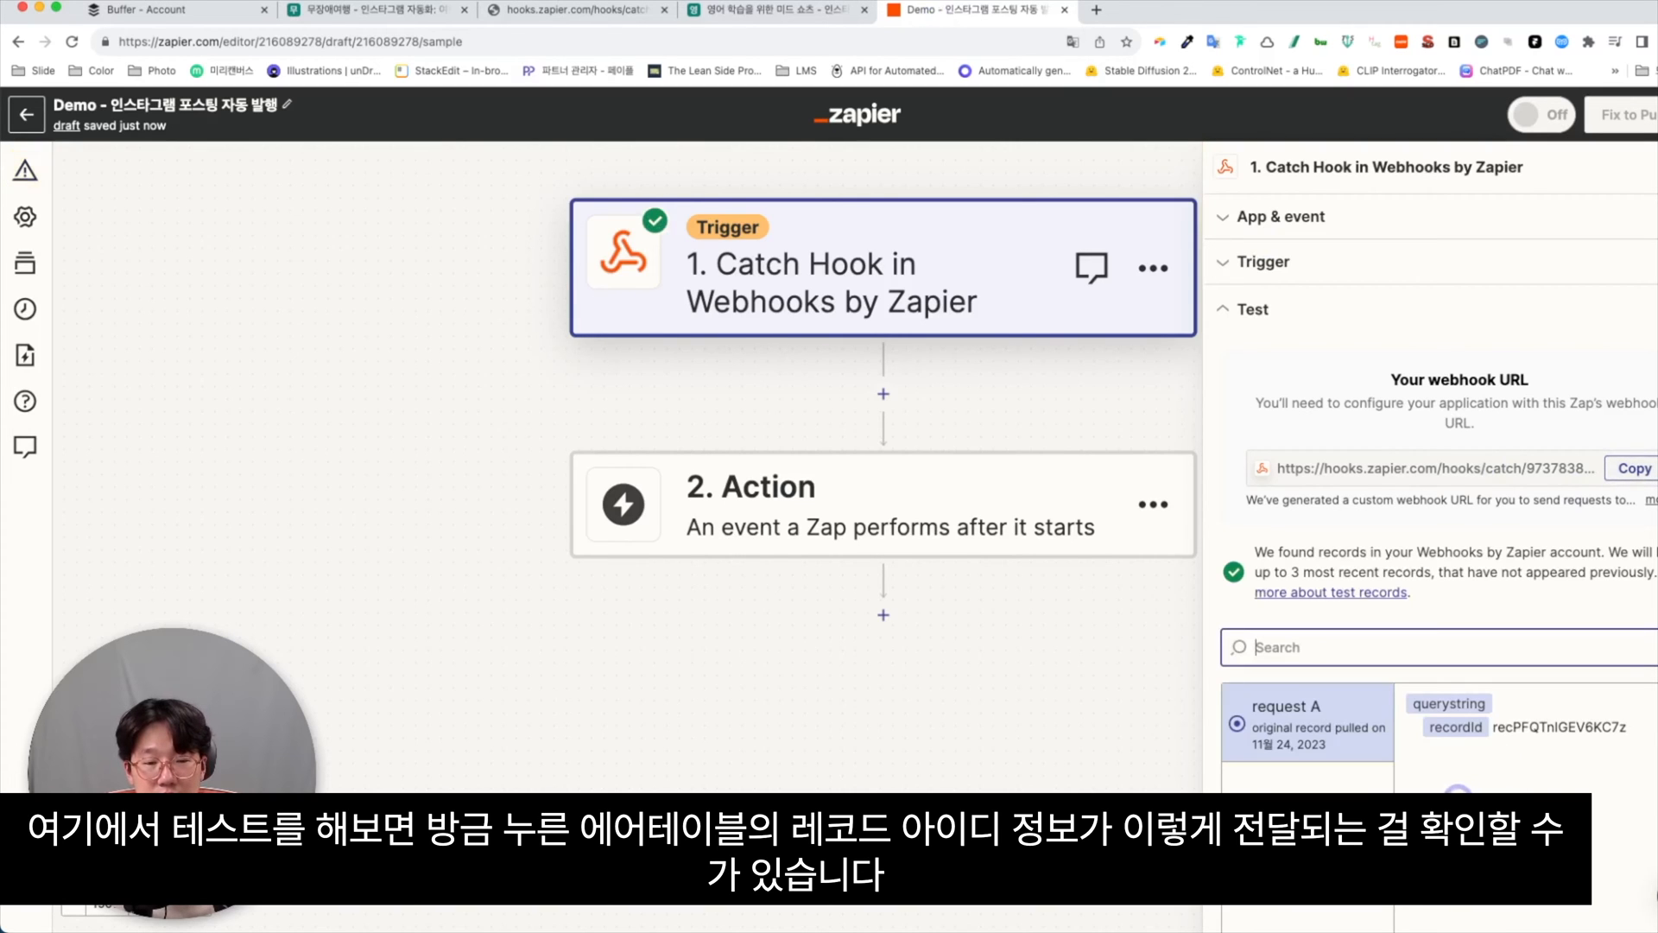
{"action": "scroll", "coordinate": [1451, 741], "scroll_direction": "down", "scroll_amount": 1}
{"action": "left_click", "coordinate": [1527, 659]}
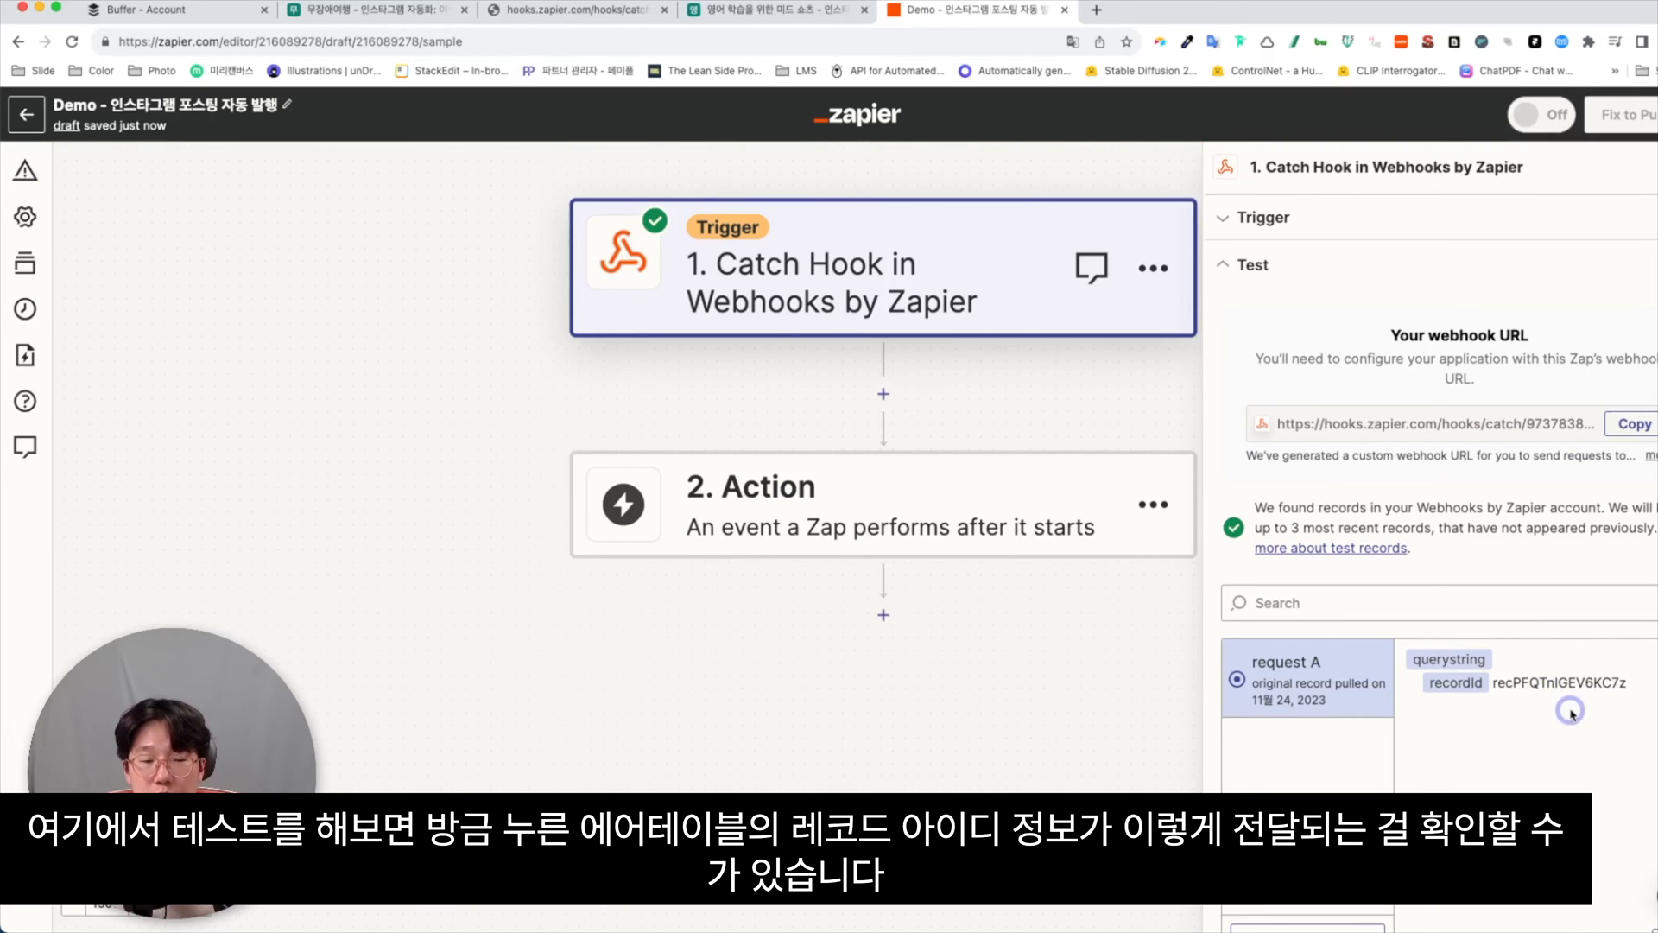
{"action": "scroll", "coordinate": [1544, 672], "scroll_direction": "down", "scroll_amount": 2}
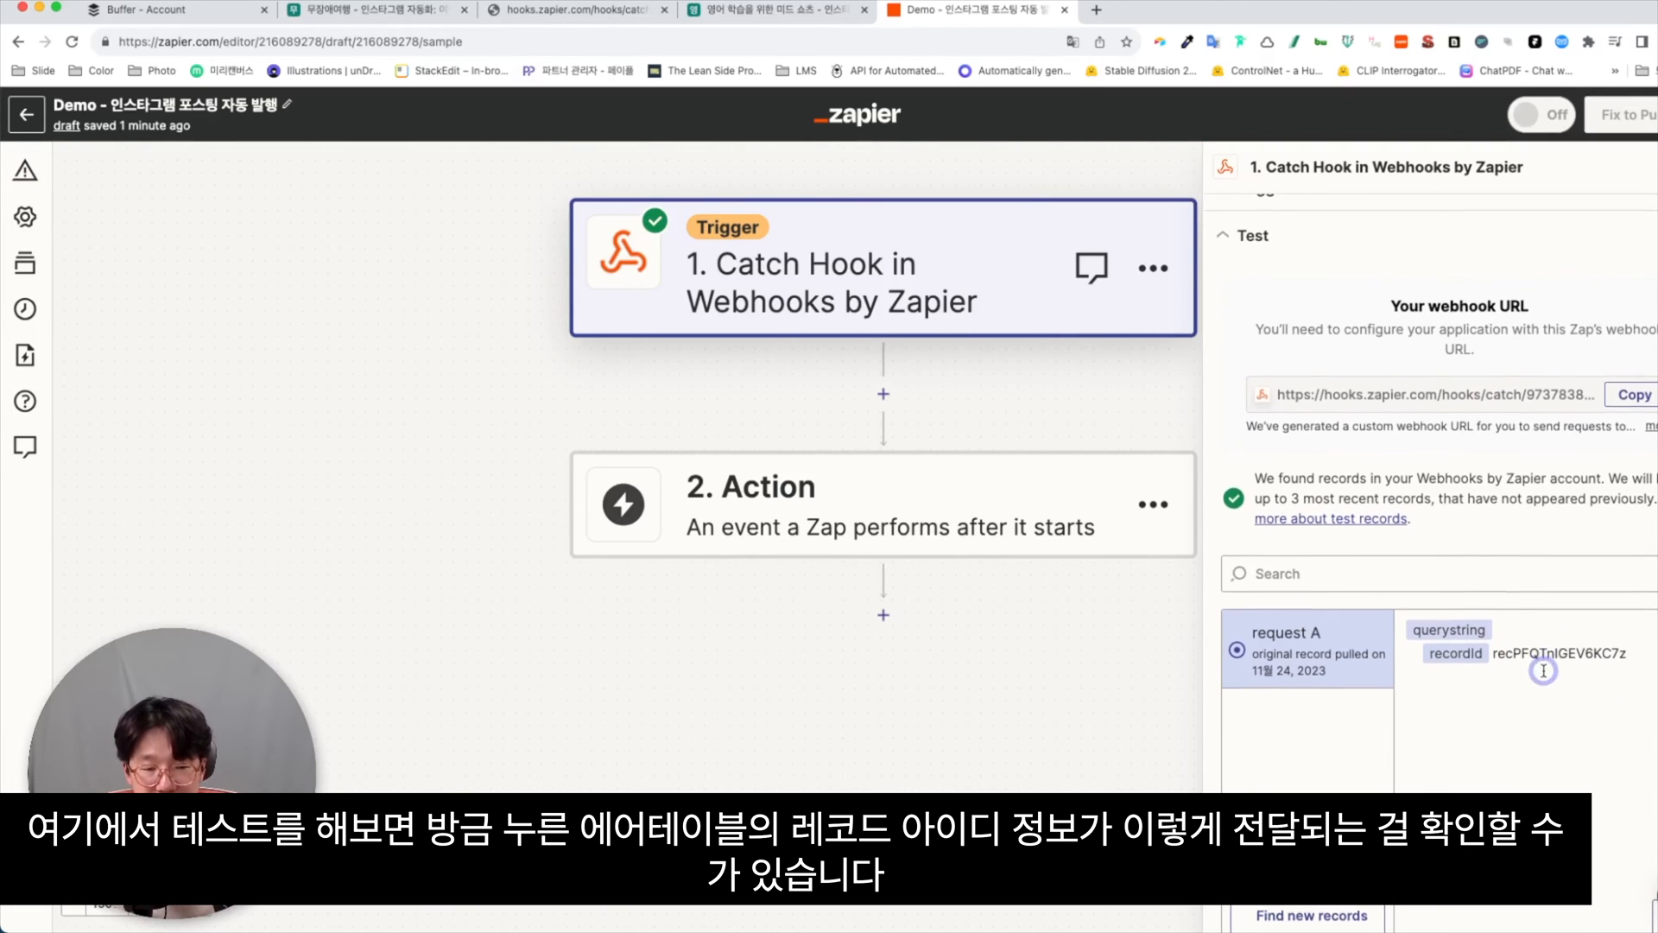
{"action": "left_click_drag", "start_coordinate": [1497, 628], "coordinate": [1621, 642]}
{"action": "left_click", "coordinate": [1621, 630]}
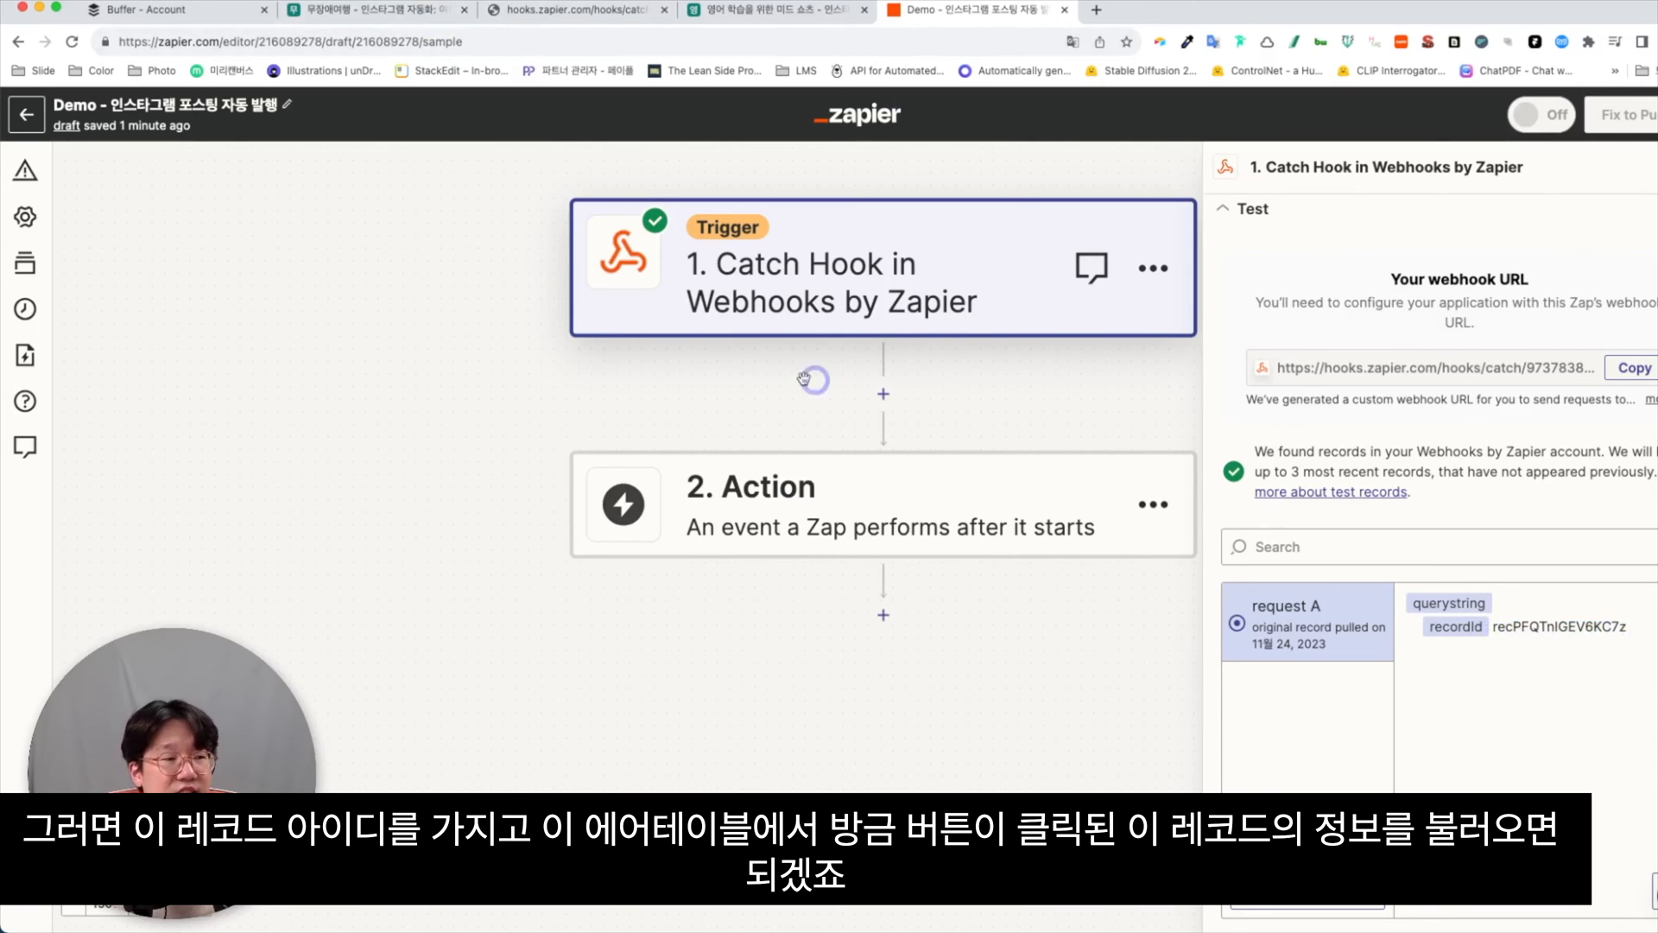
Back in Airtable, select the 경주월드 어뮤즈먼트 record and look over its card images as the test data.
{"action": "left_click", "coordinate": [426, 10]}
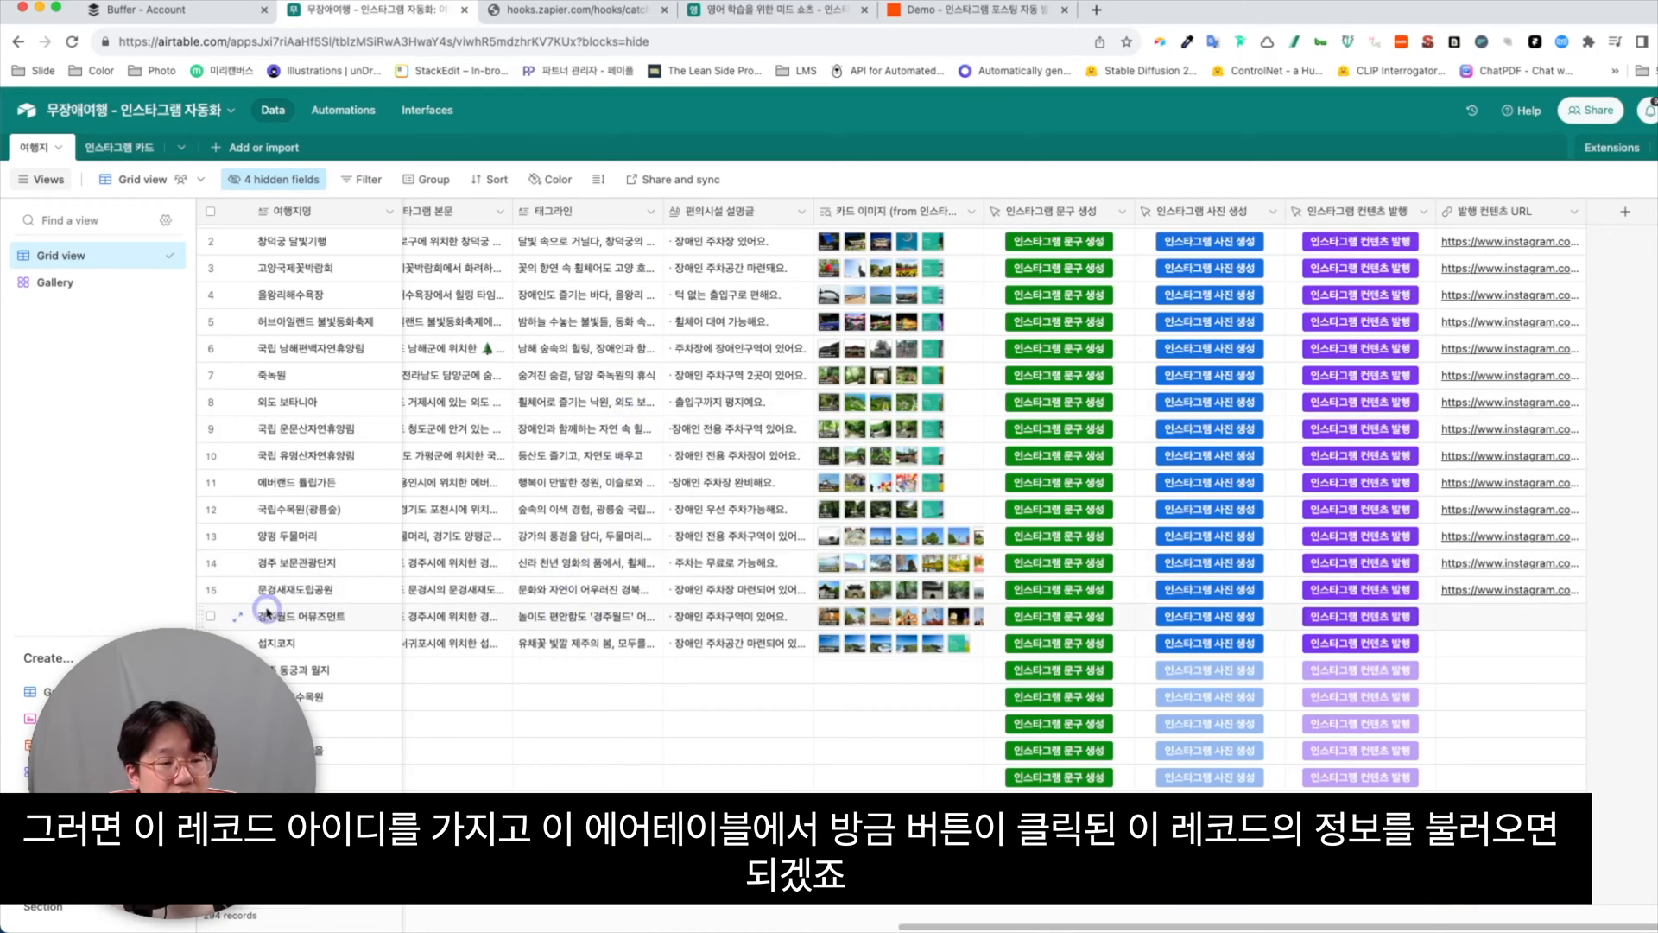
{"action": "left_click", "coordinate": [210, 617]}
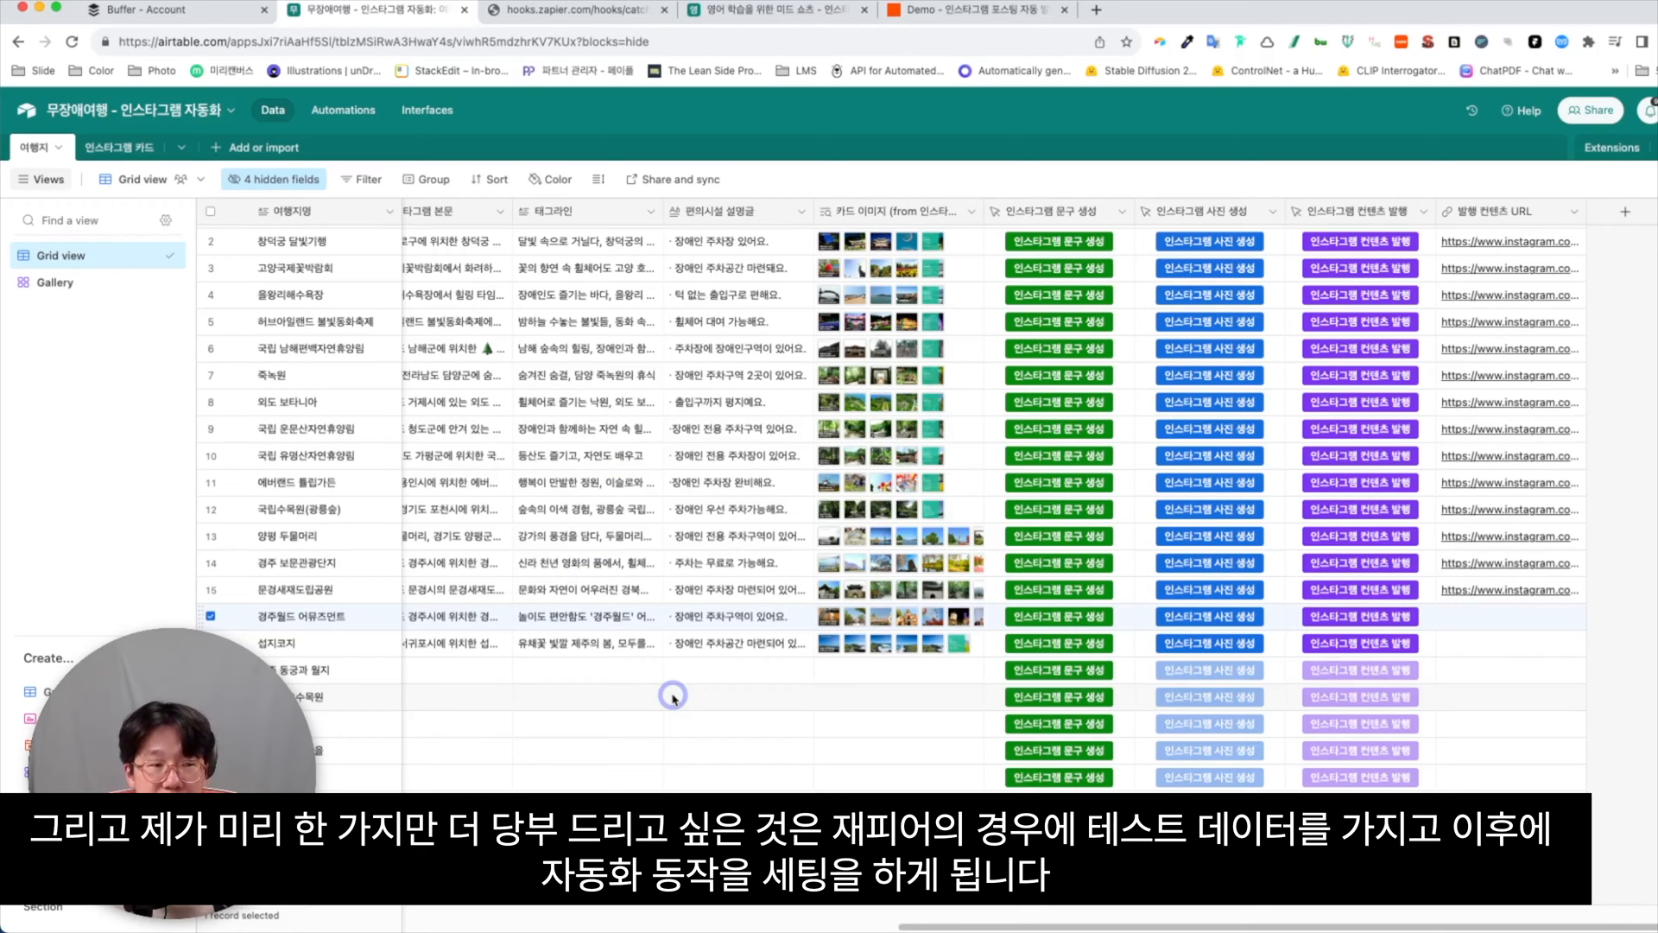
{"action": "left_click", "coordinate": [994, 10]}
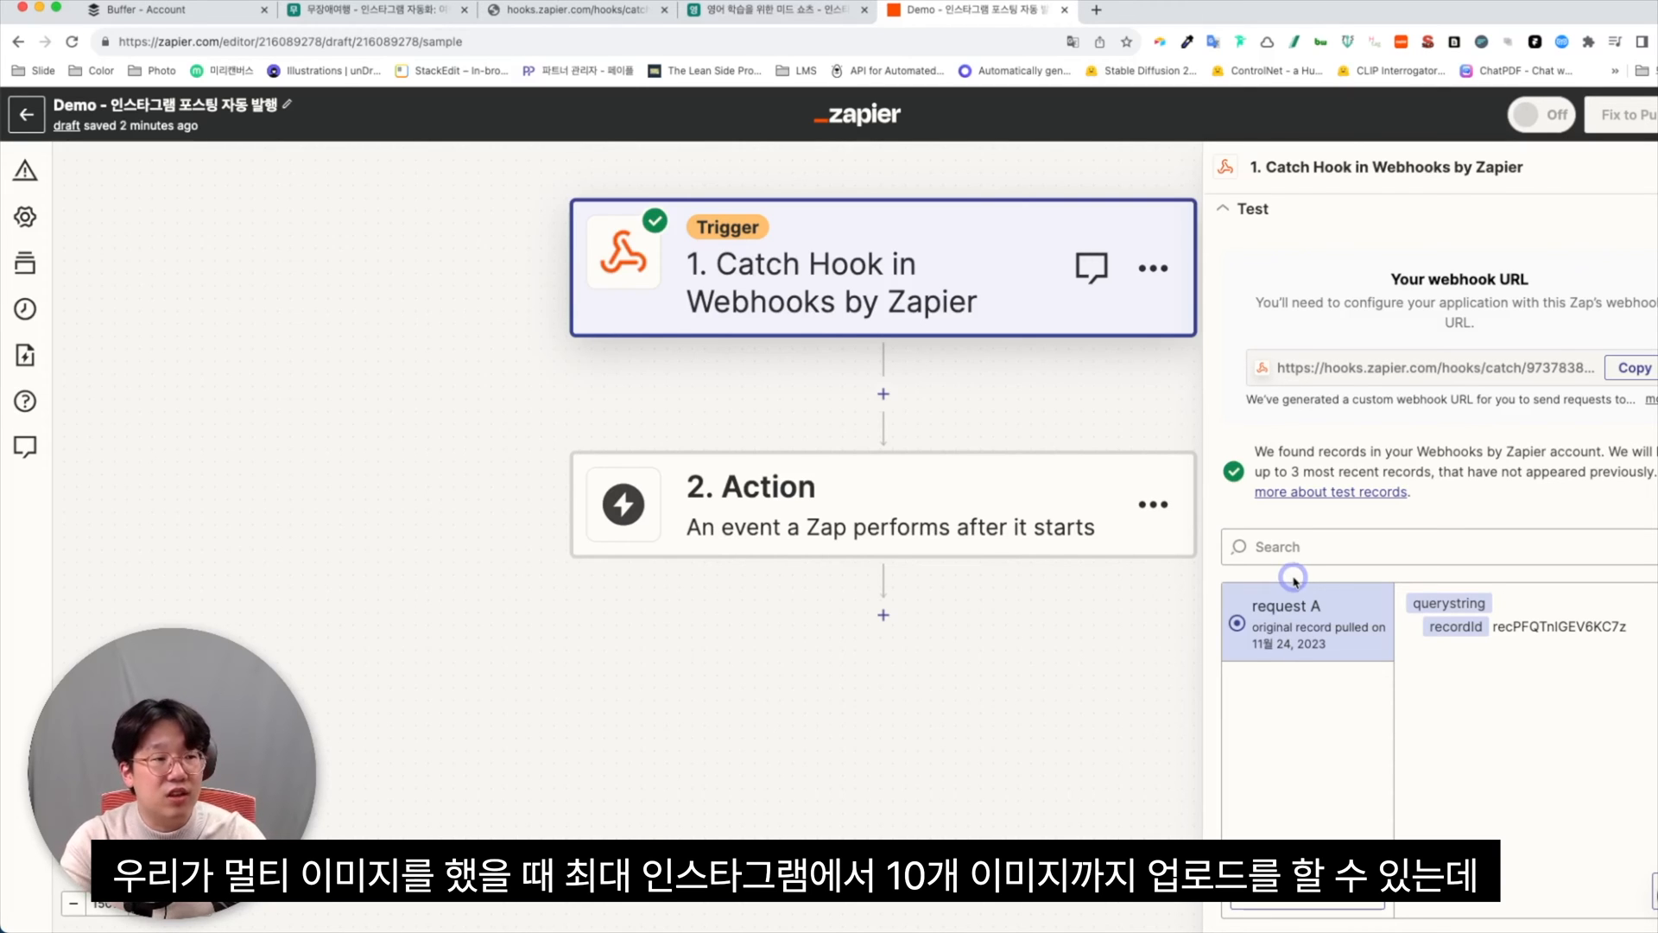
{"action": "left_click", "coordinate": [350, 13]}
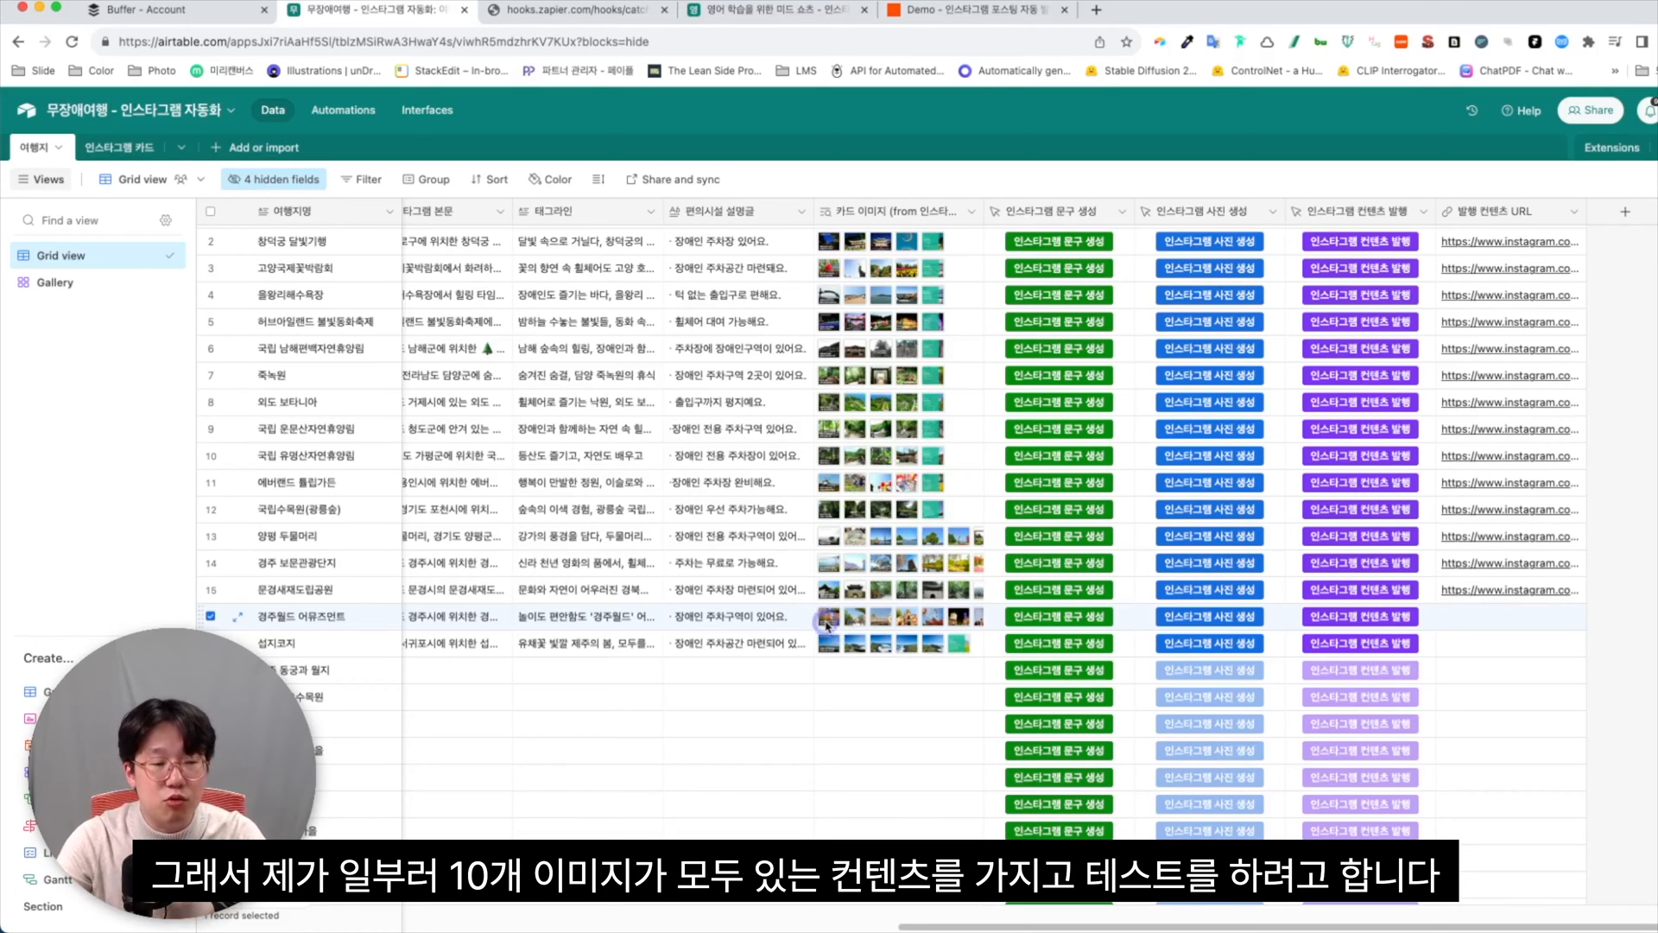
{"action": "left_click", "coordinate": [828, 622]}
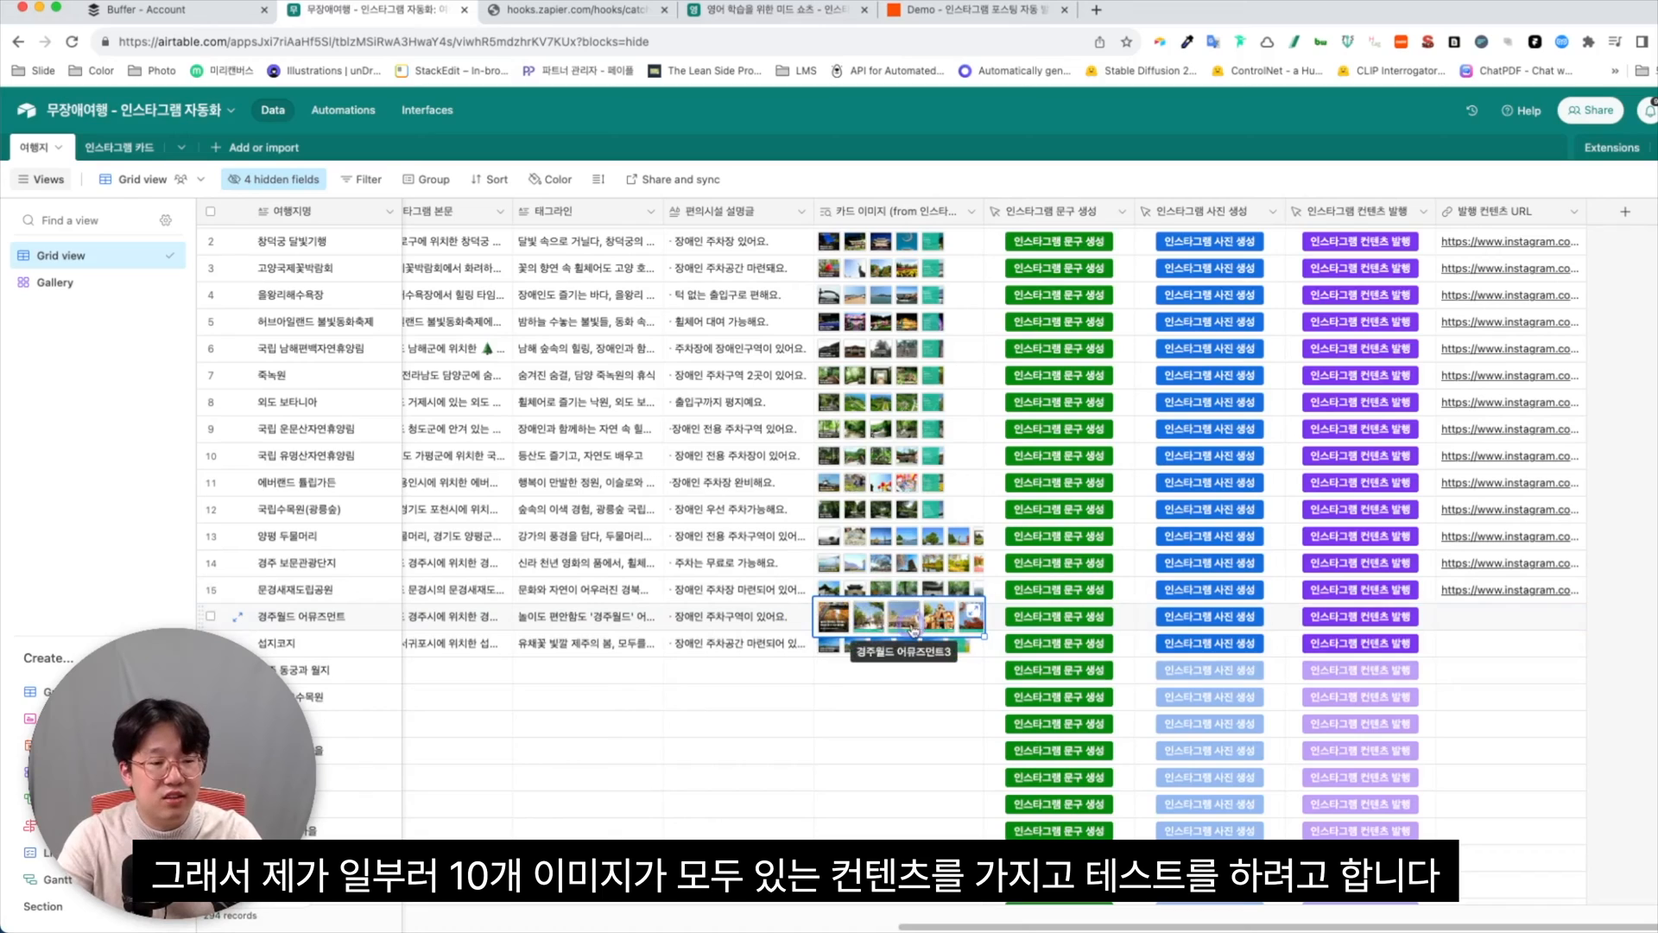
{"action": "left_click", "coordinate": [227, 622]}
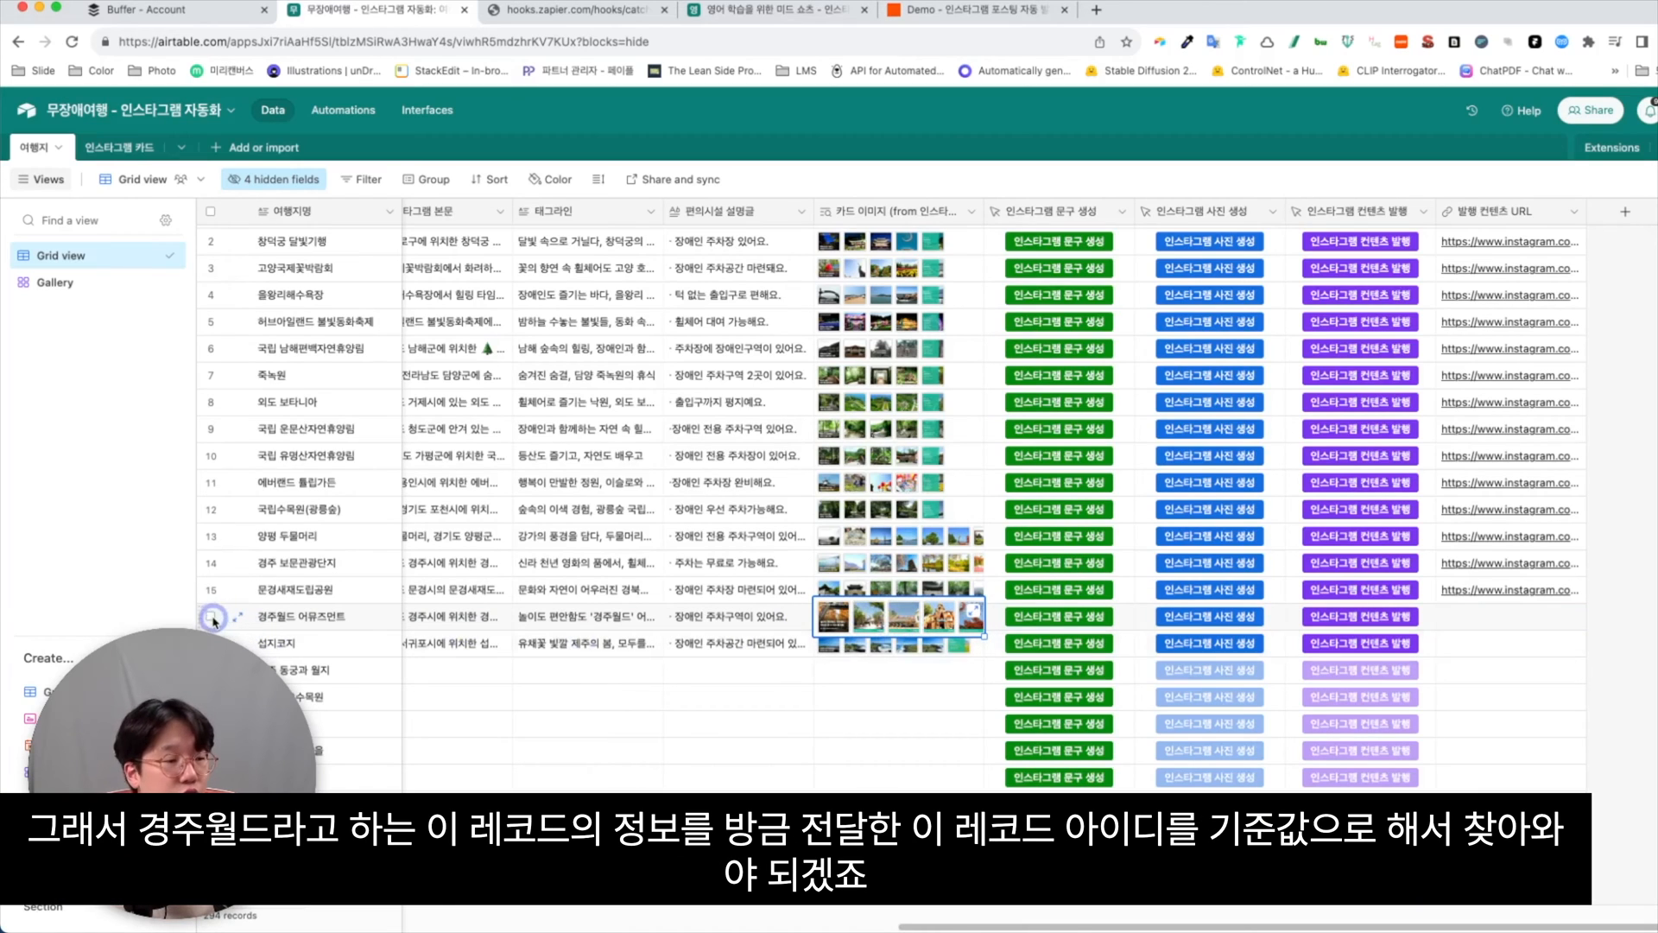
{"action": "left_click", "coordinate": [211, 618]}
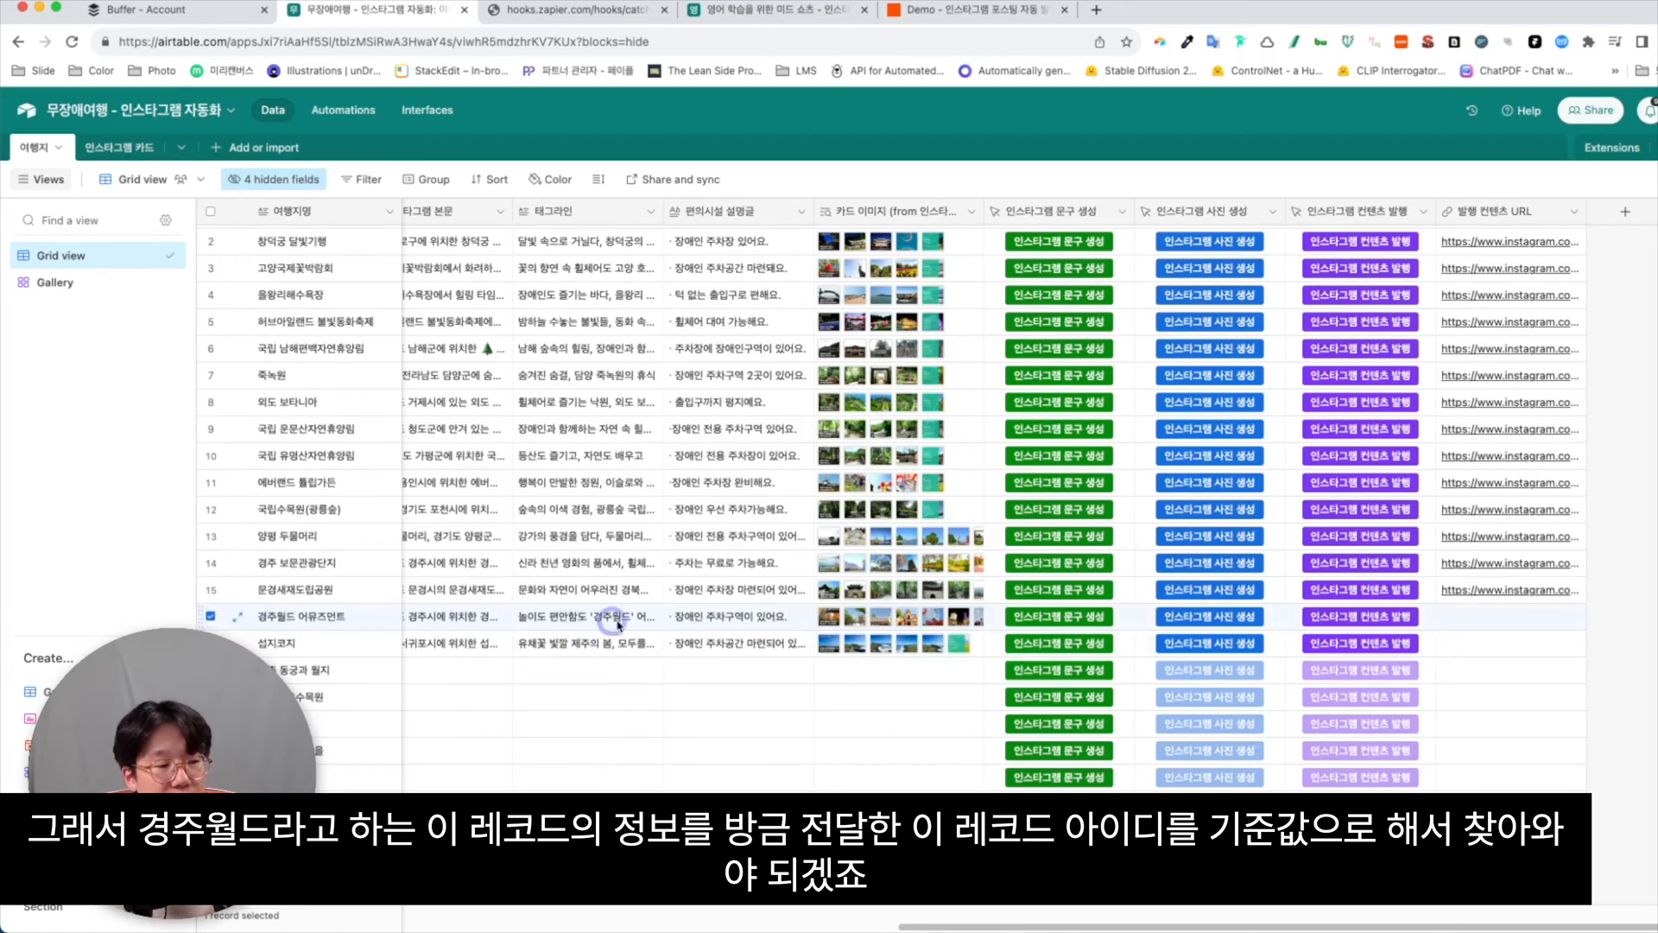
In Zapier, search for "airtable" and set the second step's action to Airtable with the Find Record event.
{"action": "left_click", "coordinate": [976, 9]}
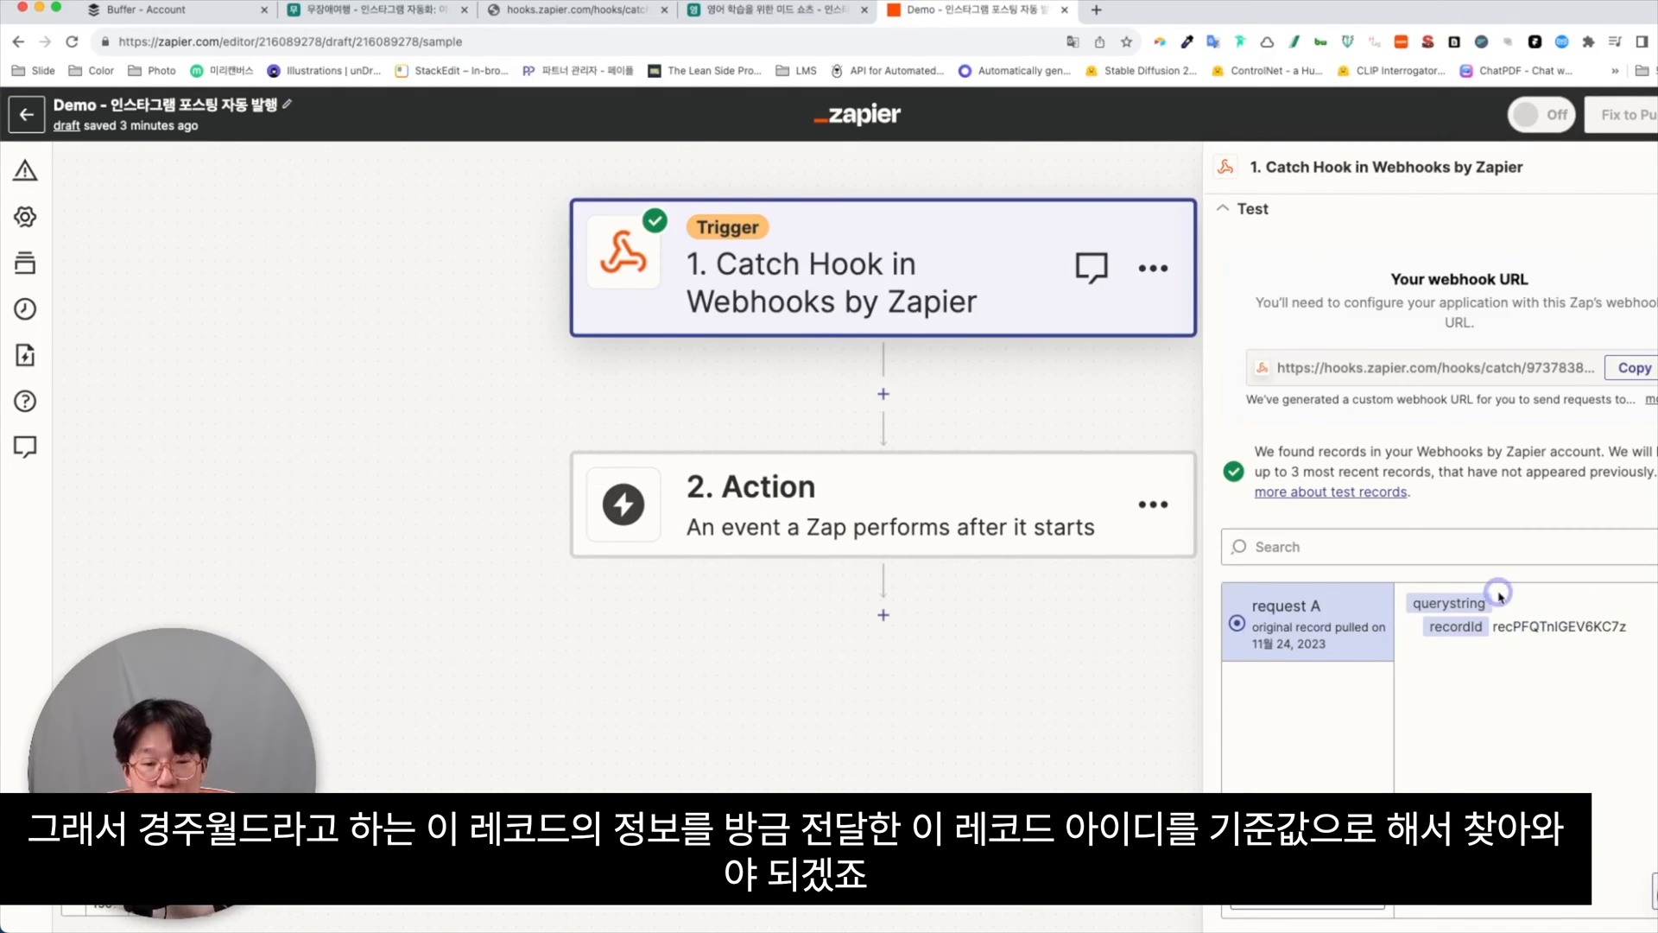
{"action": "left_click", "coordinate": [918, 503]}
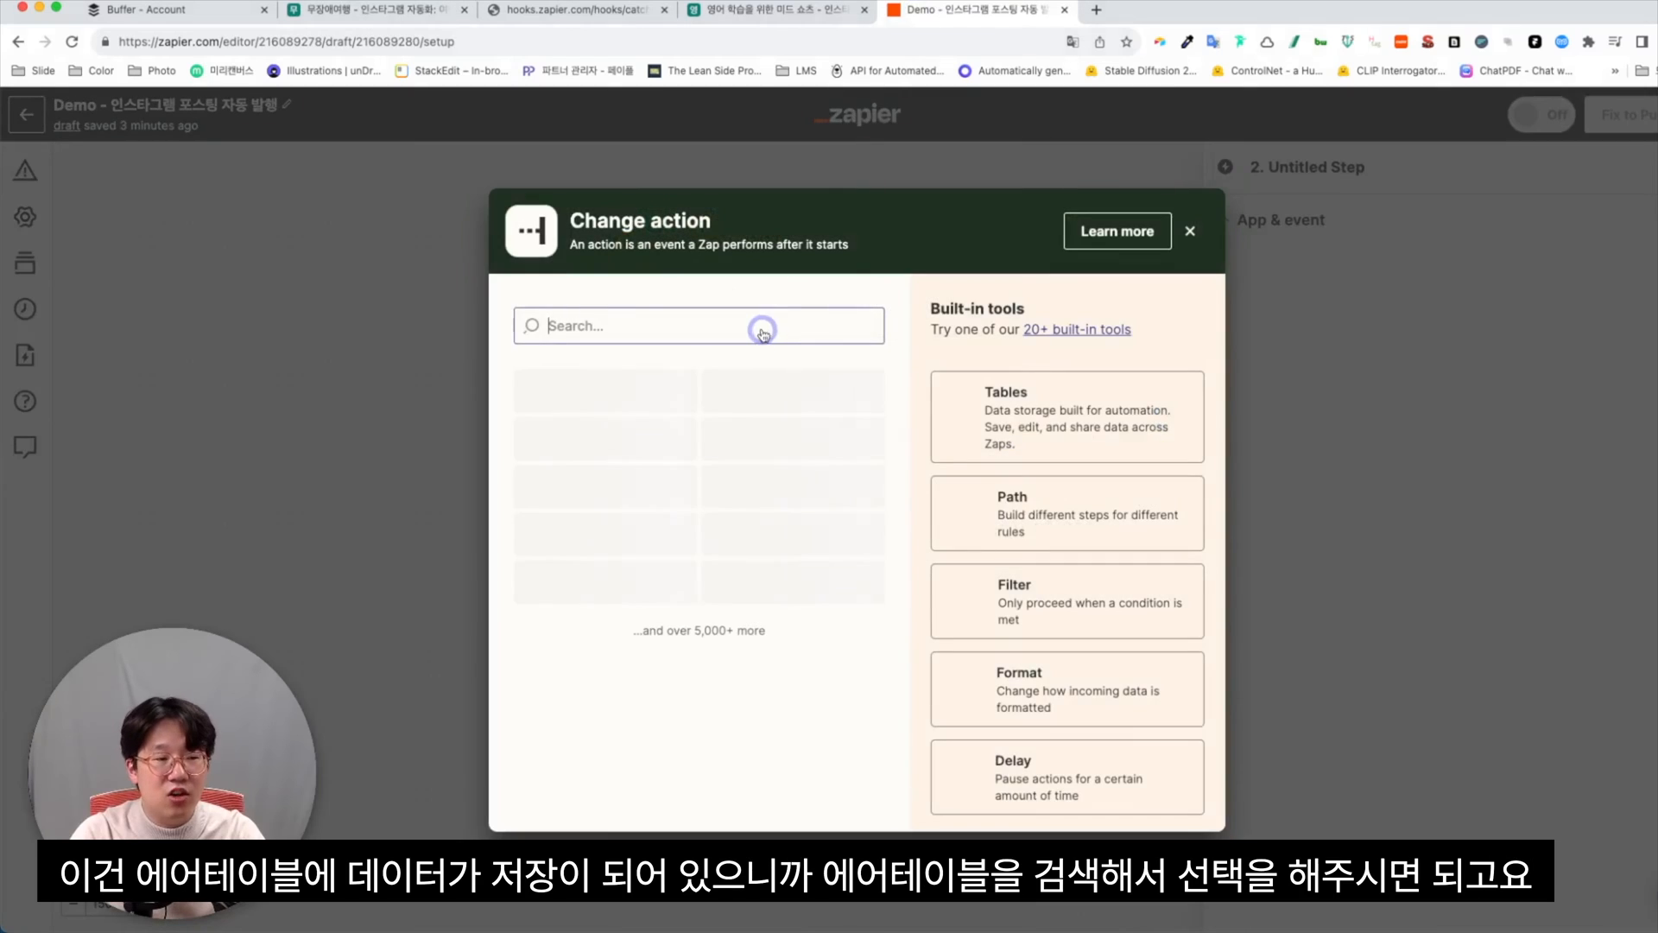
{"action": "left_click", "coordinate": [762, 329]}
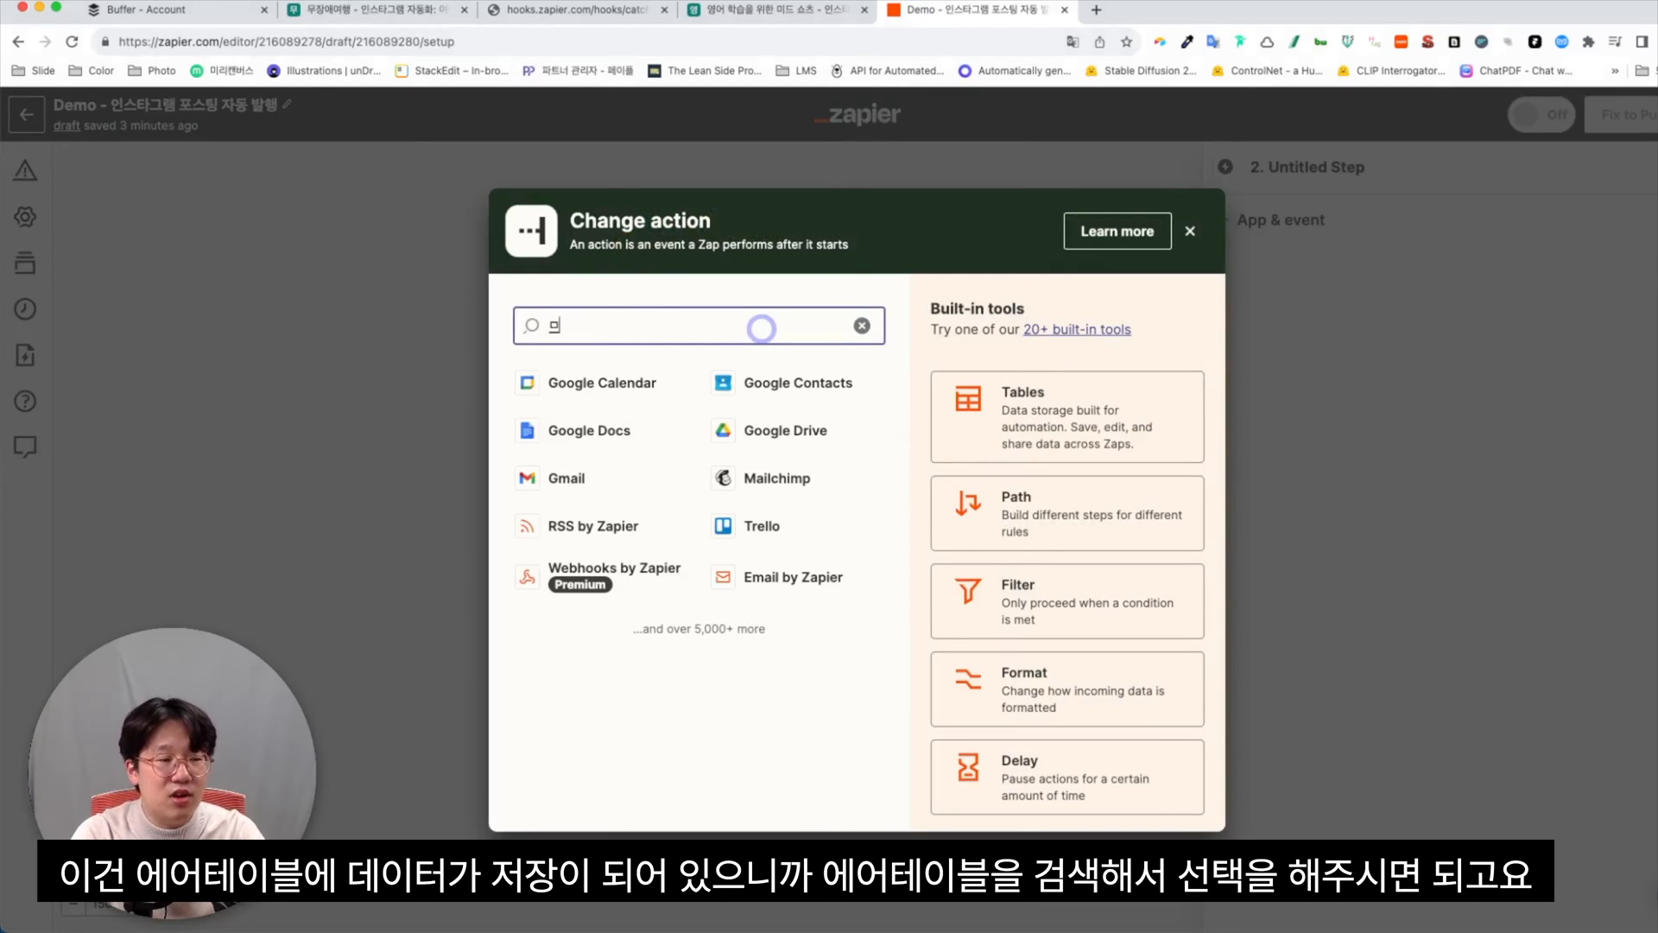
{"action": "key", "text": "BackSpace"}
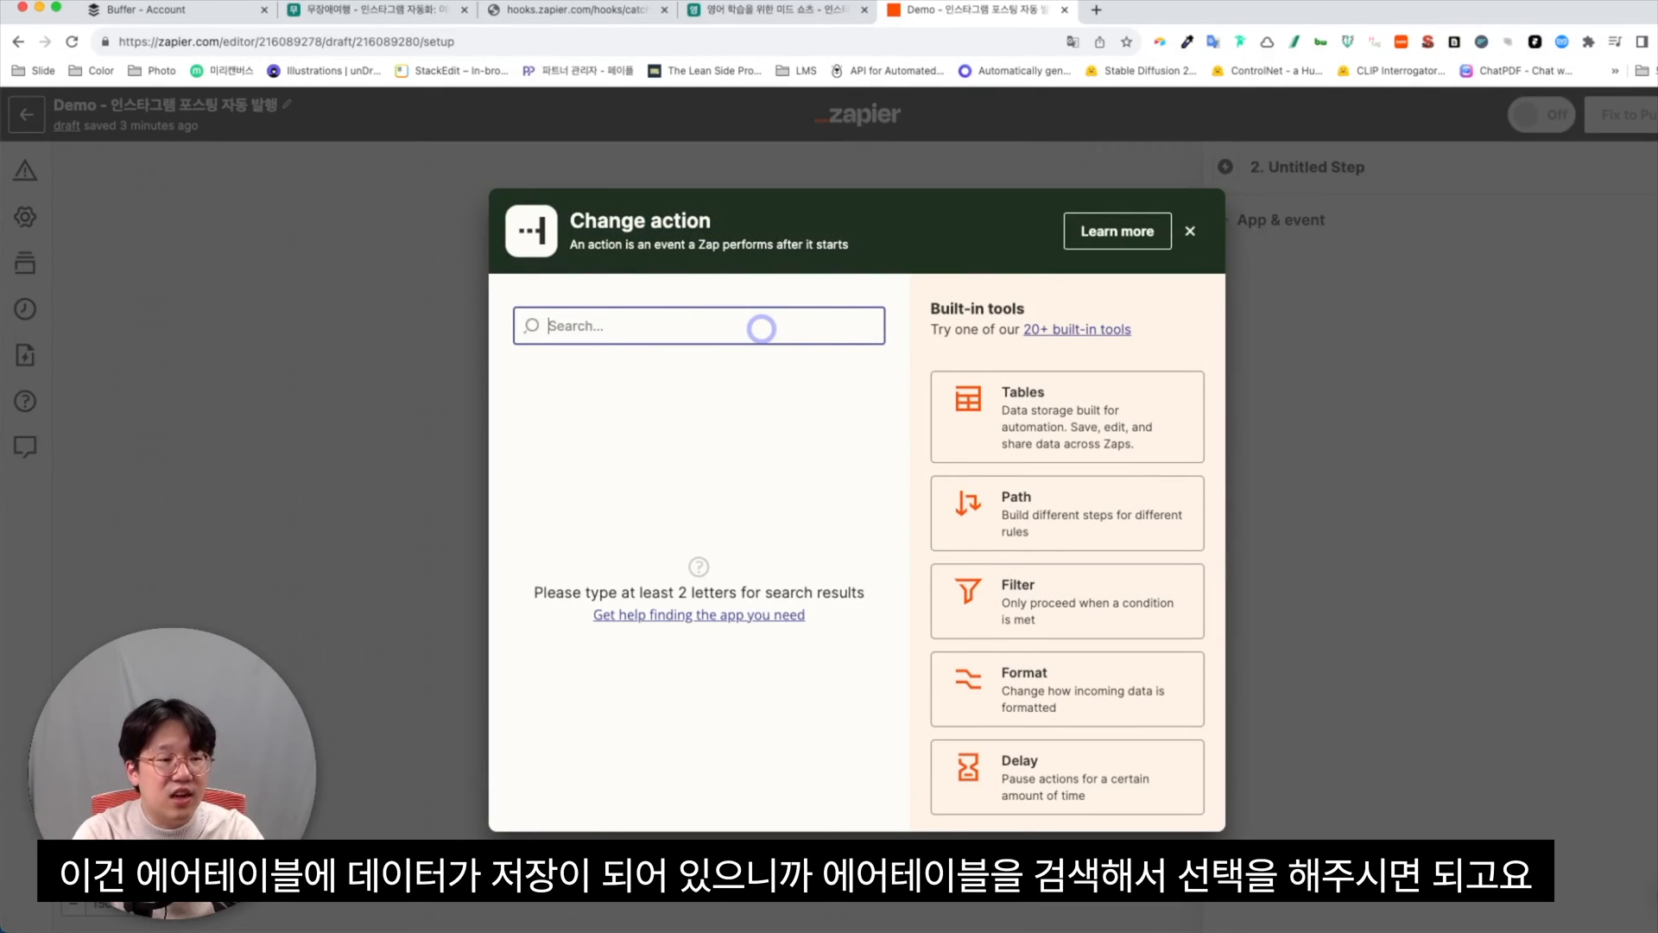
{"action": "type", "text": "airtable"}
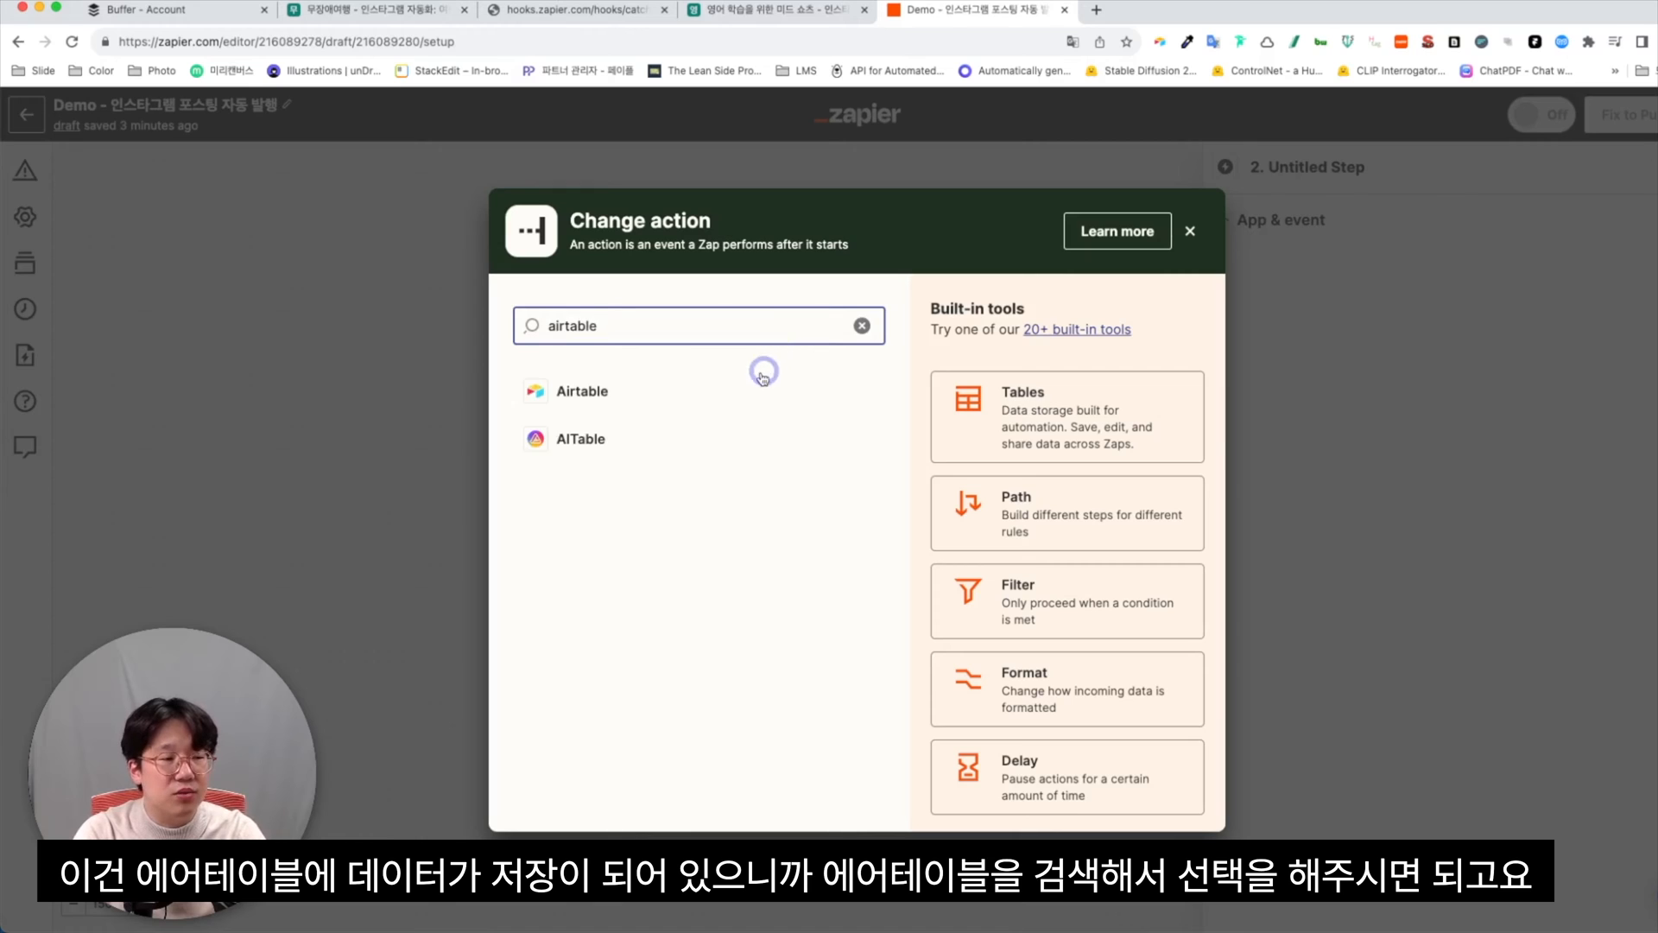
{"action": "left_click", "coordinate": [689, 382]}
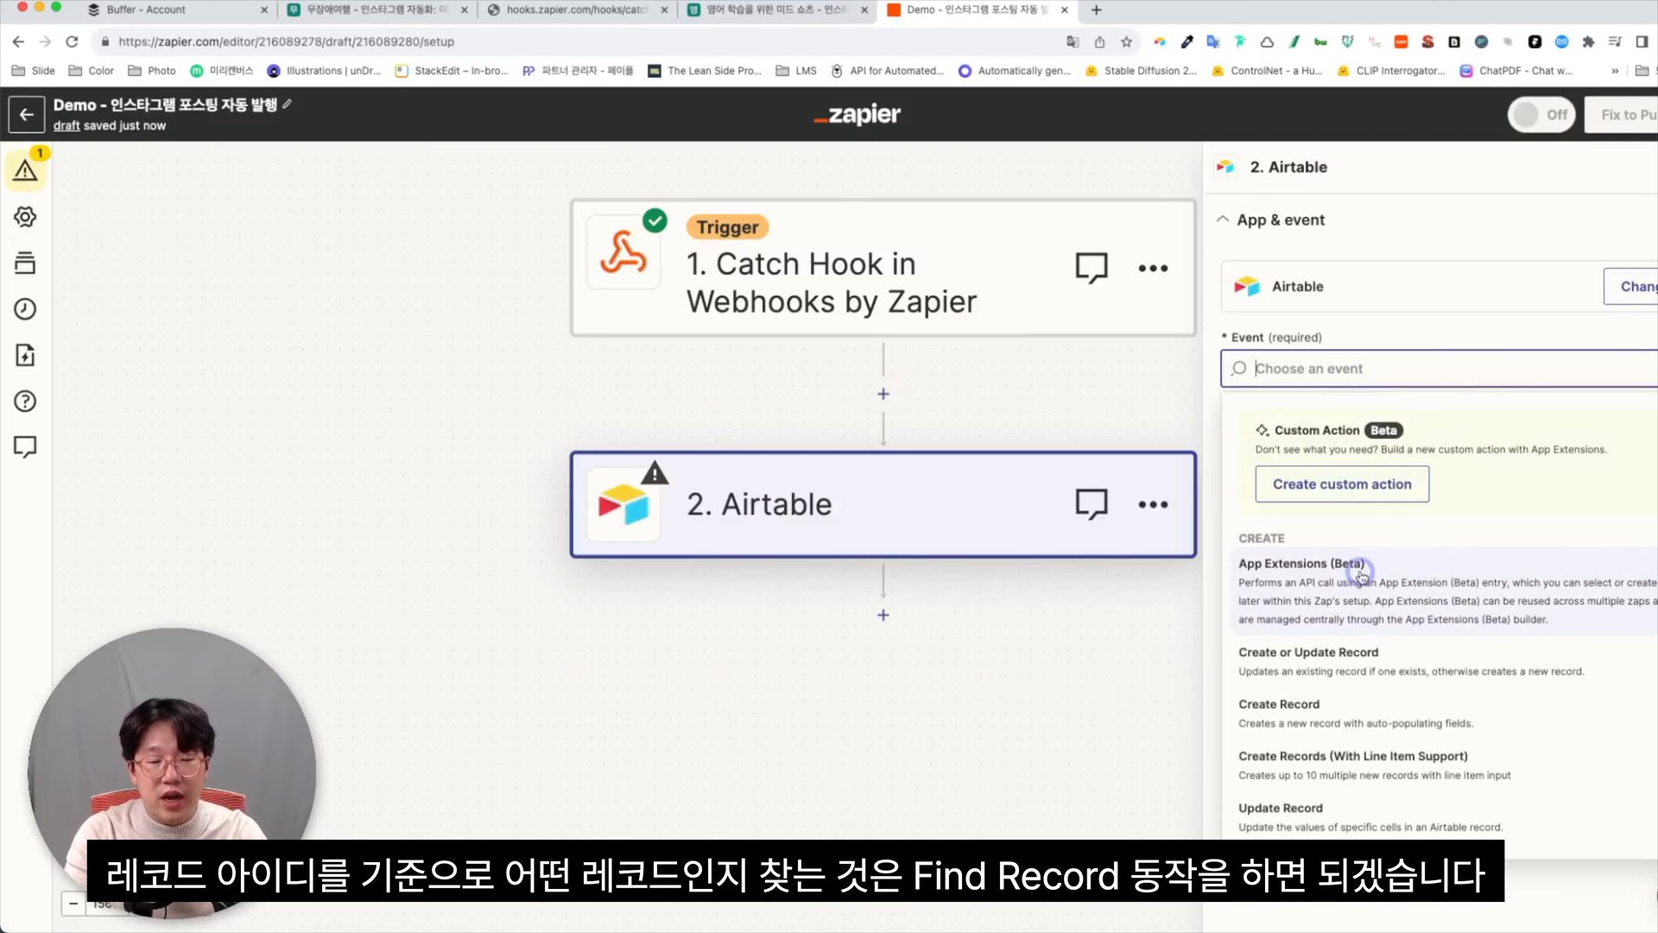
{"action": "scroll", "coordinate": [1361, 574], "scroll_direction": "down", "scroll_amount": 4}
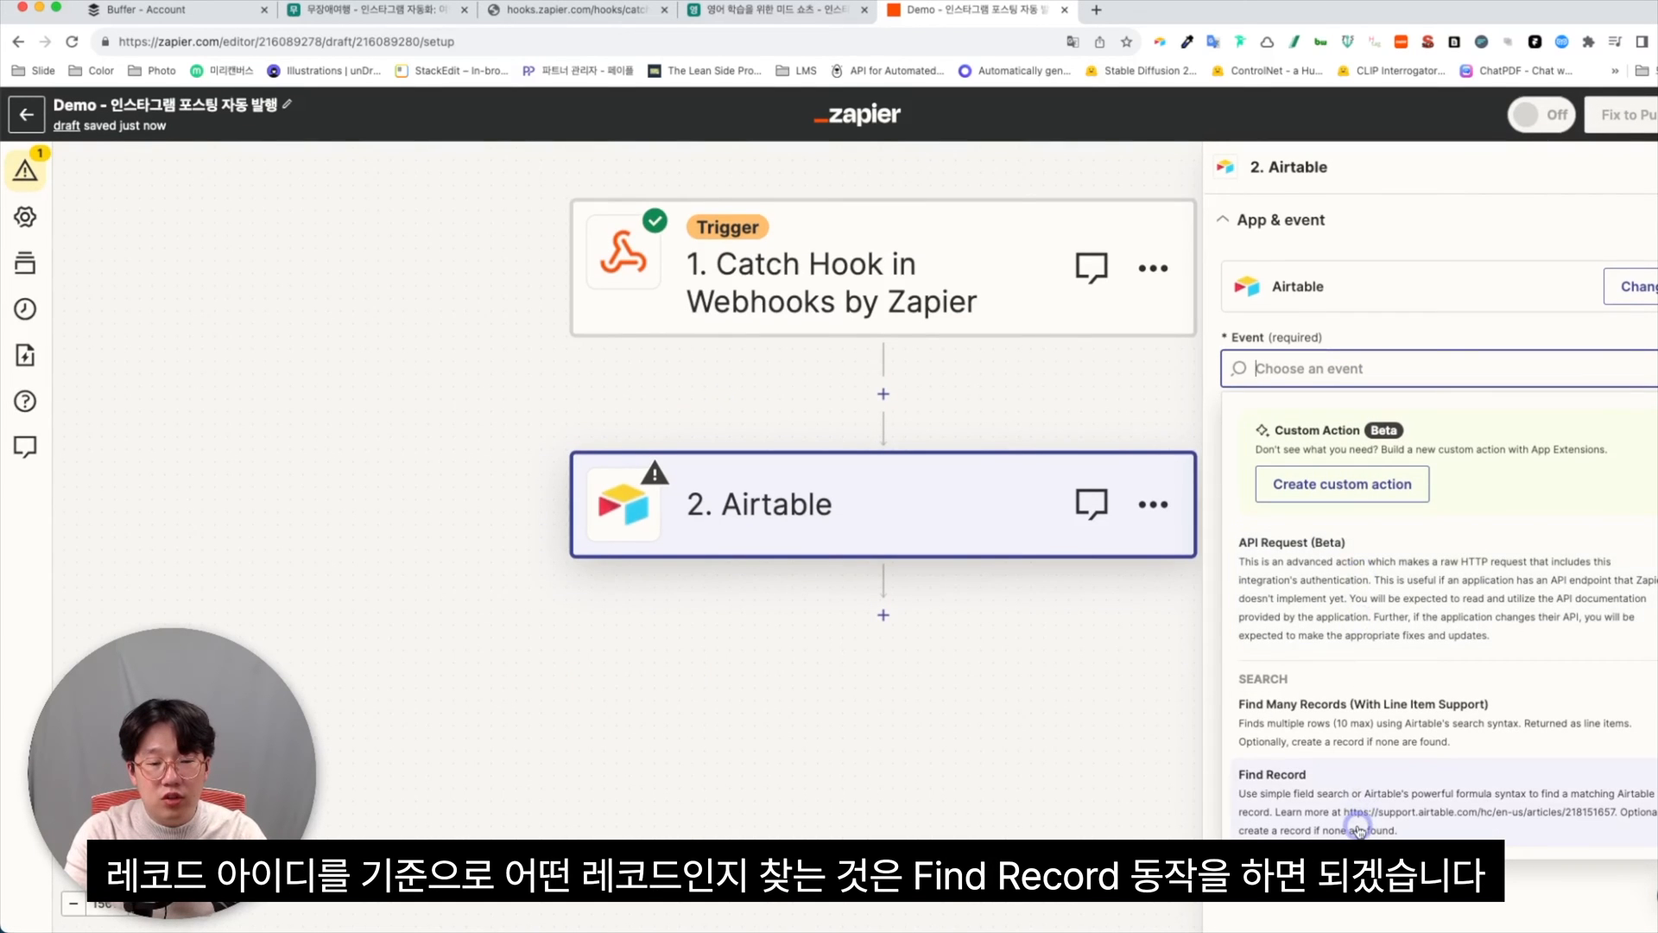
{"action": "left_click", "coordinate": [1359, 830]}
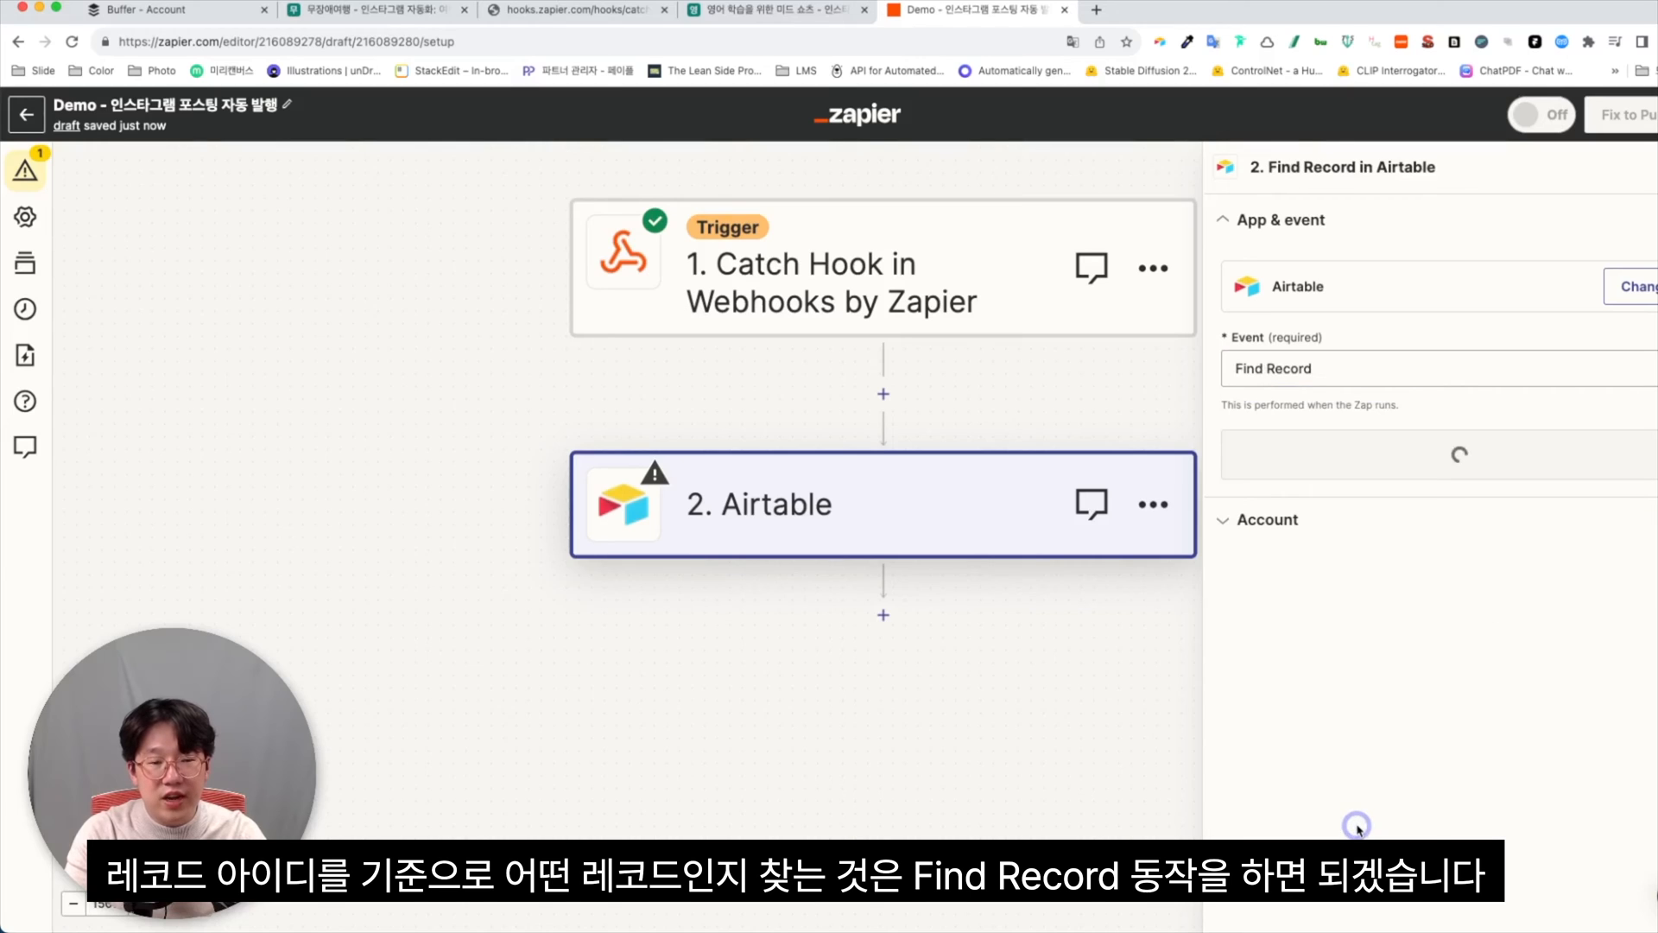
Set the Find Record action to search the 여행지 table by the Record ID field.
{"action": "left_click", "coordinate": [1220, 597]}
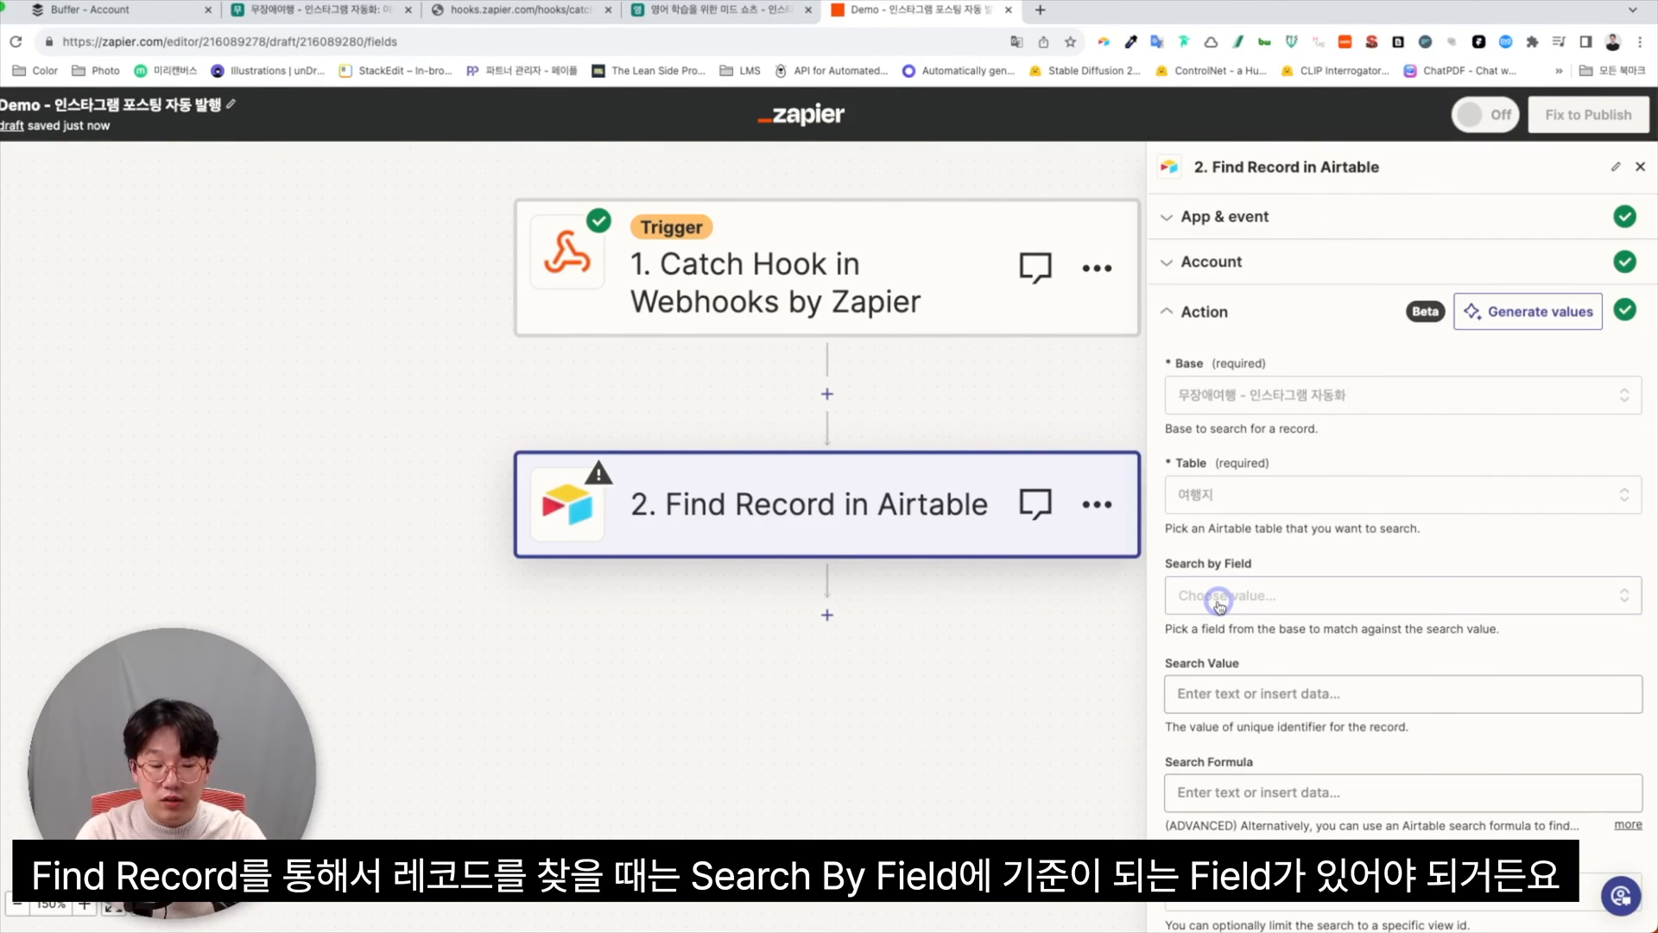
{"action": "left_click", "coordinate": [1220, 605]}
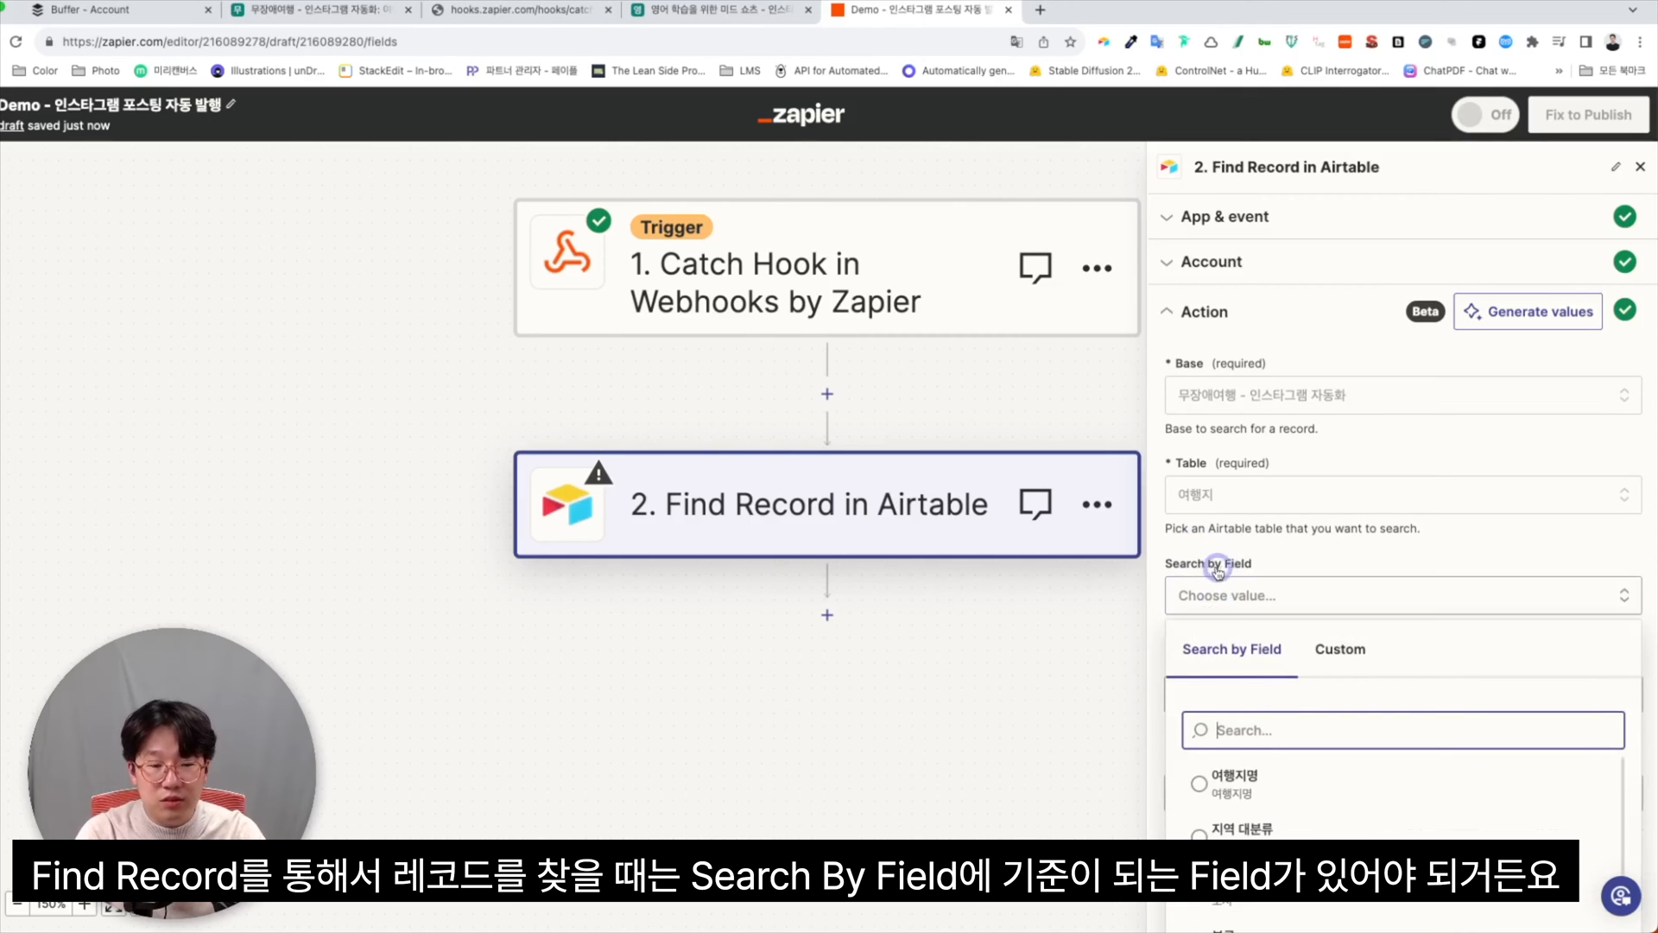
{"action": "left_click", "coordinate": [1289, 691]}
{"action": "scroll", "coordinate": [1289, 691], "scroll_direction": "down", "scroll_amount": 6}
{"action": "left_click", "coordinate": [1263, 725]}
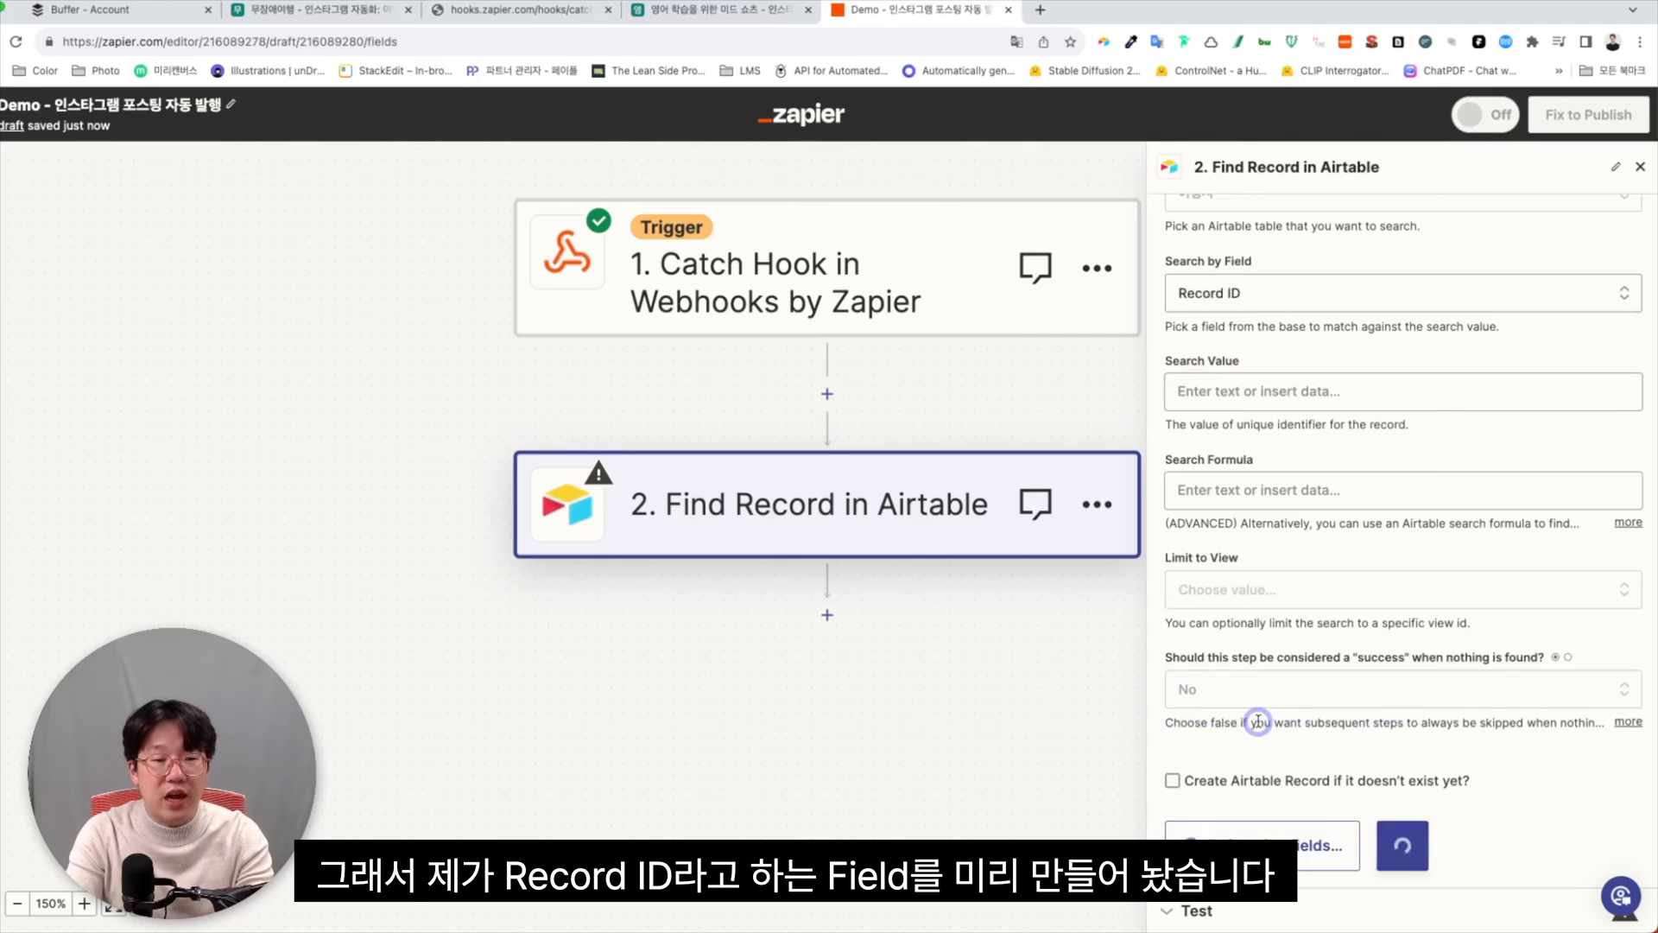
In Airtable, unhide the Record ID formula field of the 여행지 table and open its field options.
{"action": "left_click", "coordinate": [356, 24]}
{"action": "scroll", "coordinate": [1546, 296], "scroll_direction": "right", "scroll_amount": 2}
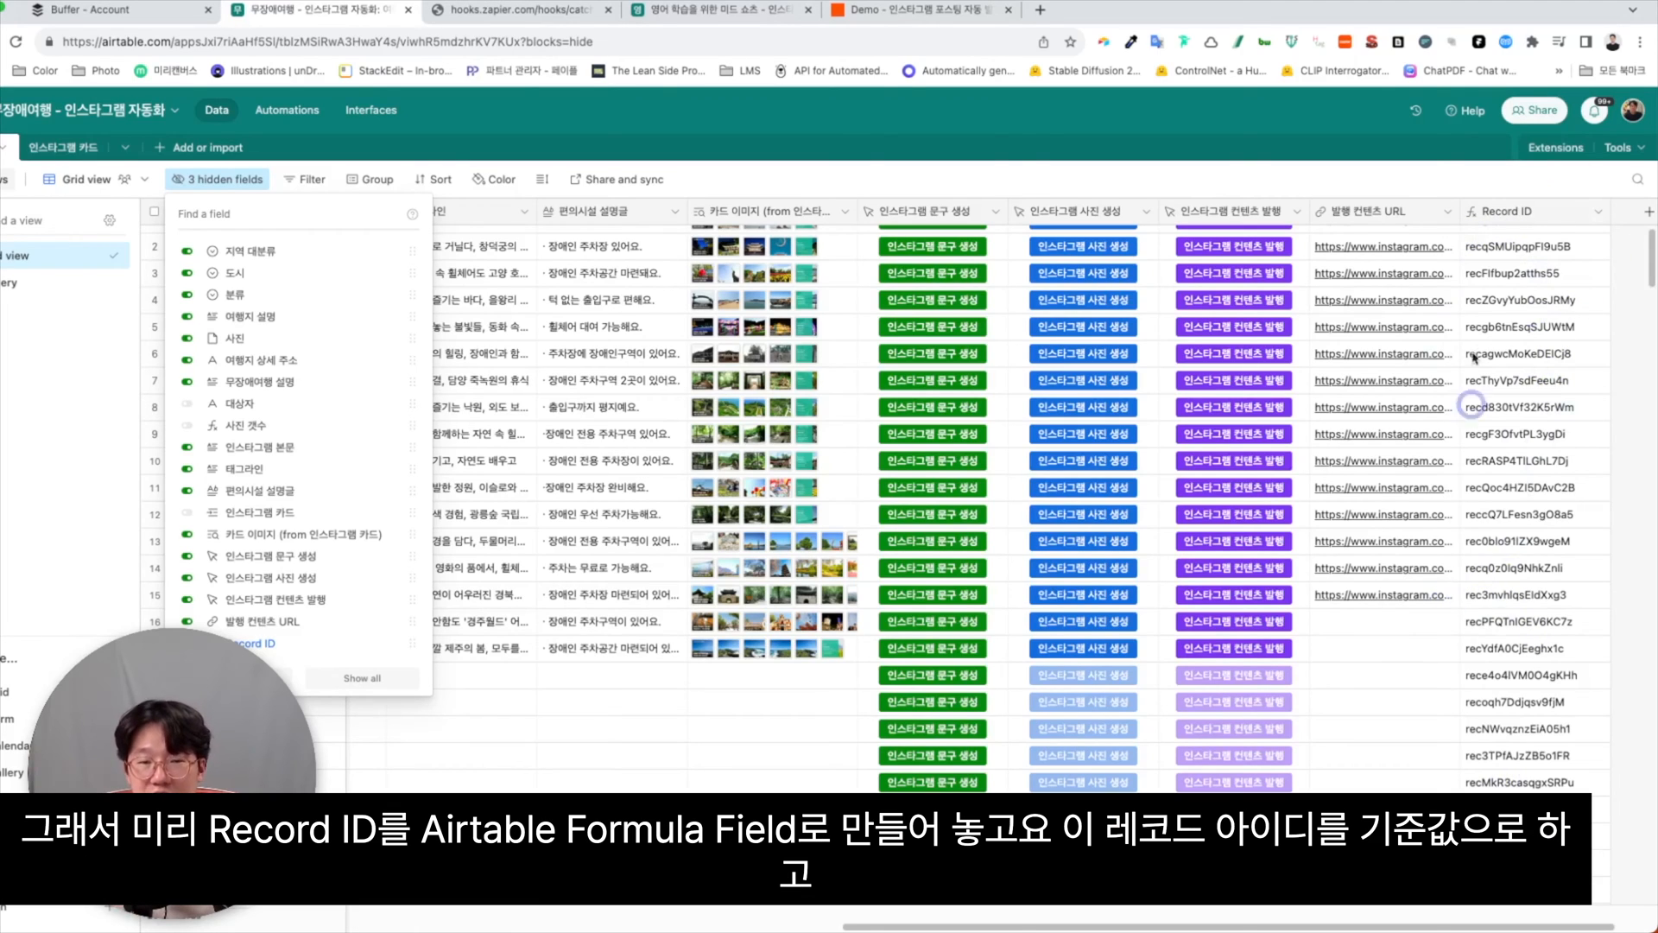
{"action": "left_click", "coordinate": [1598, 214]}
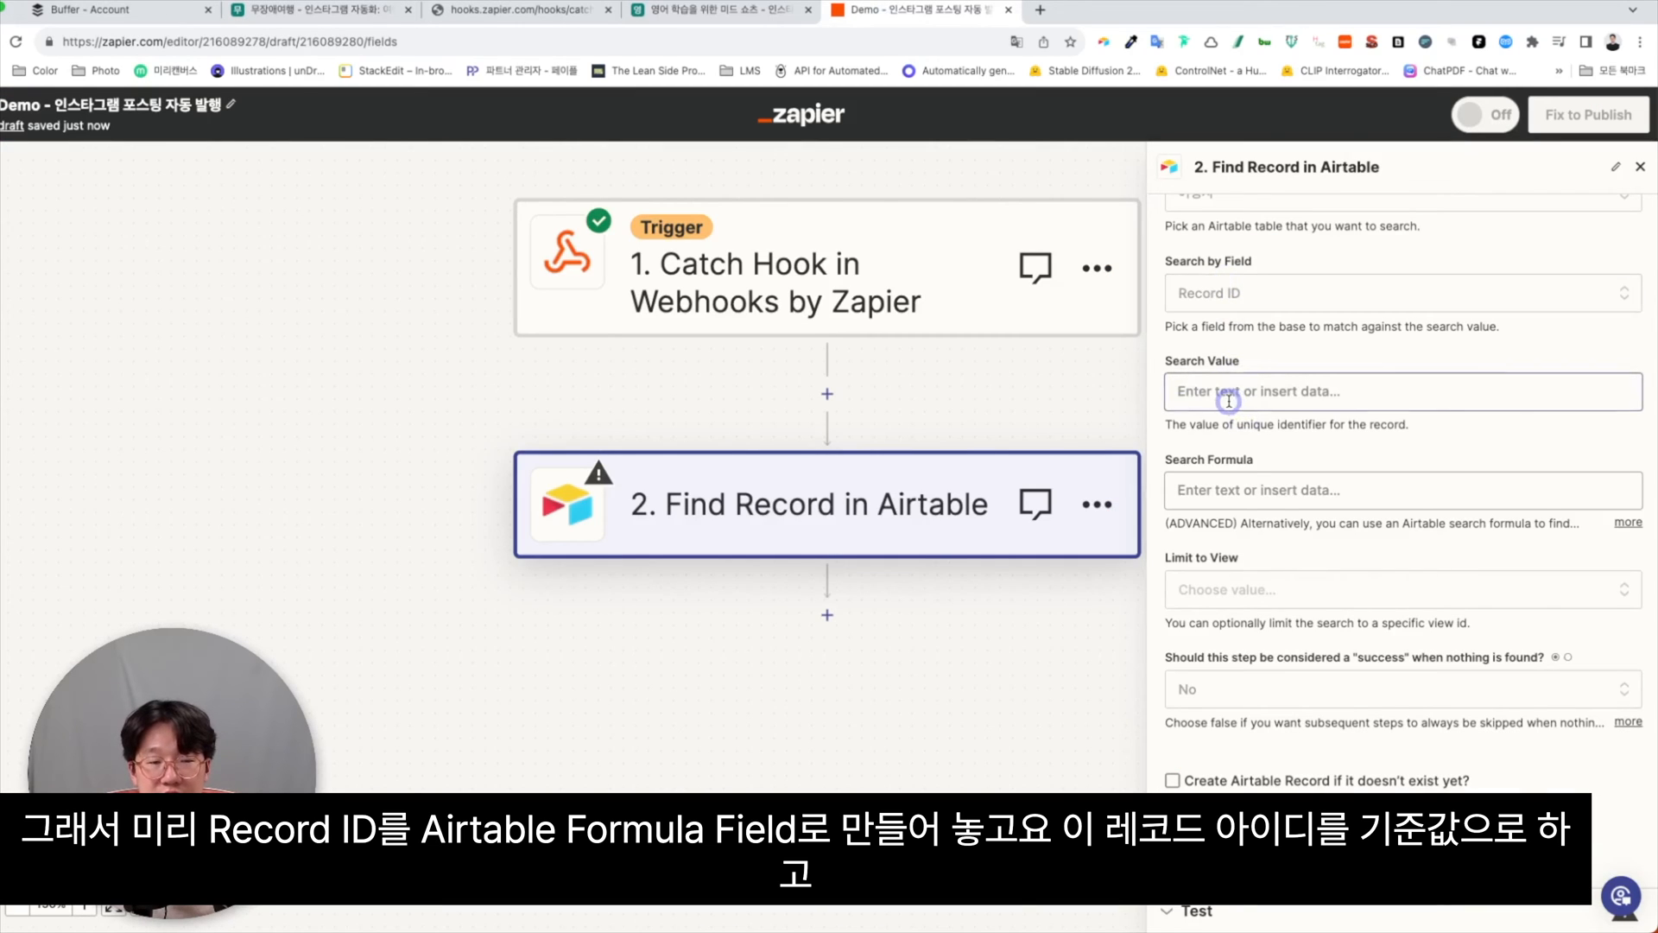
In Zapier, set the Search Value to the Catch Hook's Querystring Record Id and continue to the test stage.
{"action": "left_click", "coordinate": [1229, 399]}
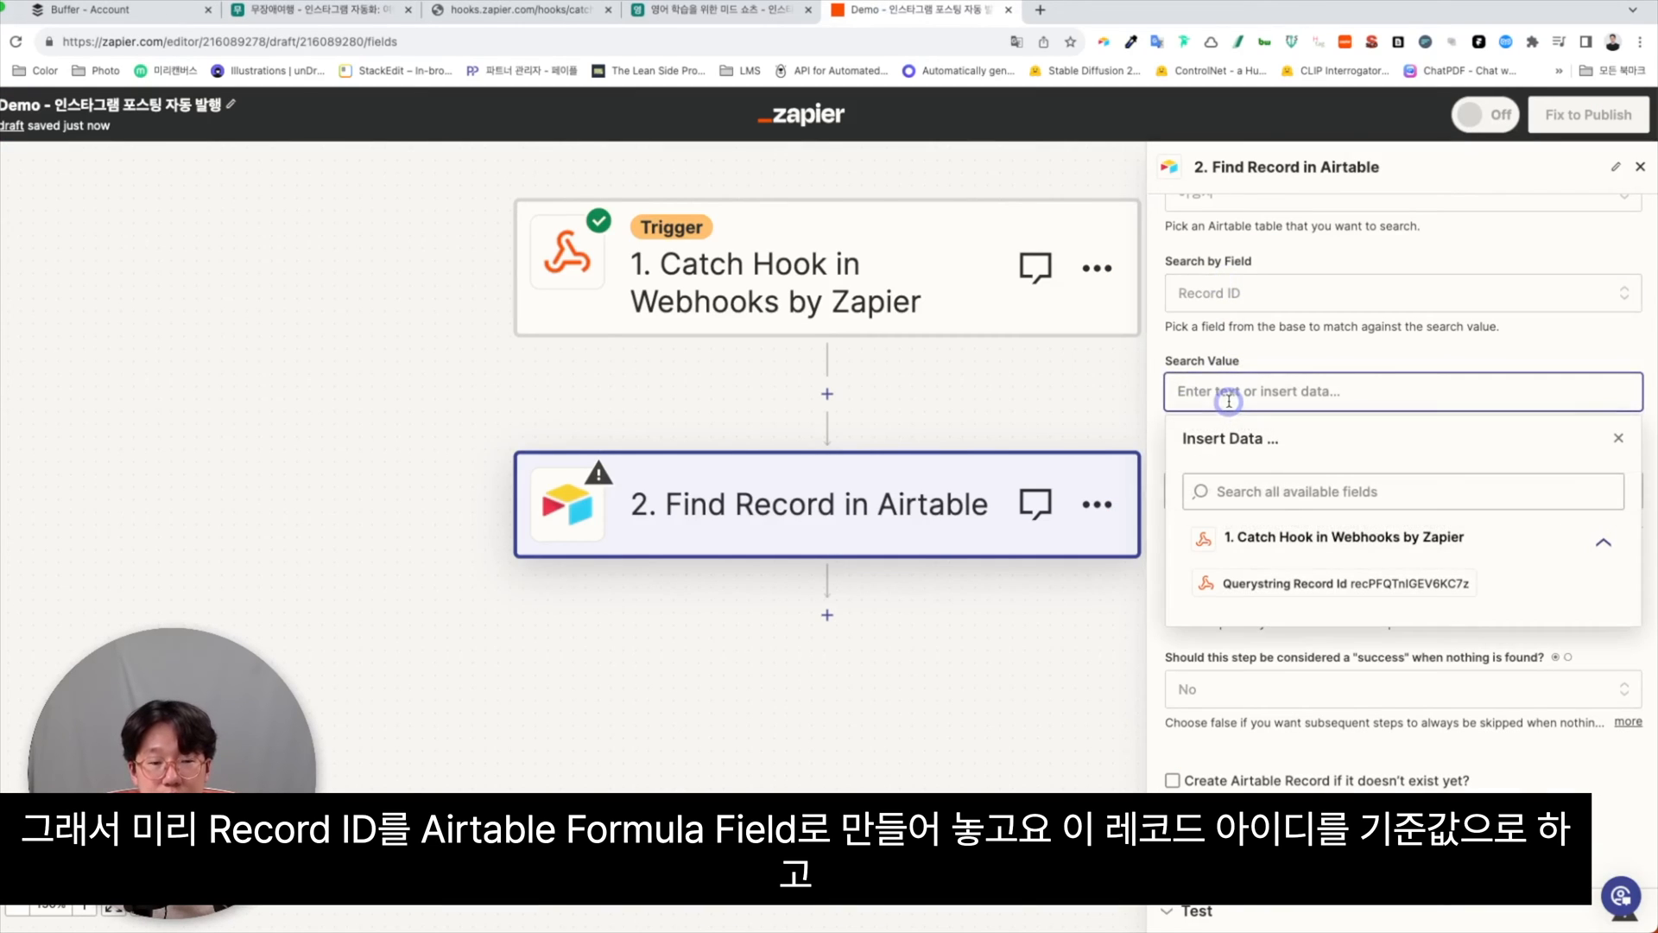
{"action": "left_click", "coordinate": [1390, 603]}
{"action": "left_click", "coordinate": [1413, 373]}
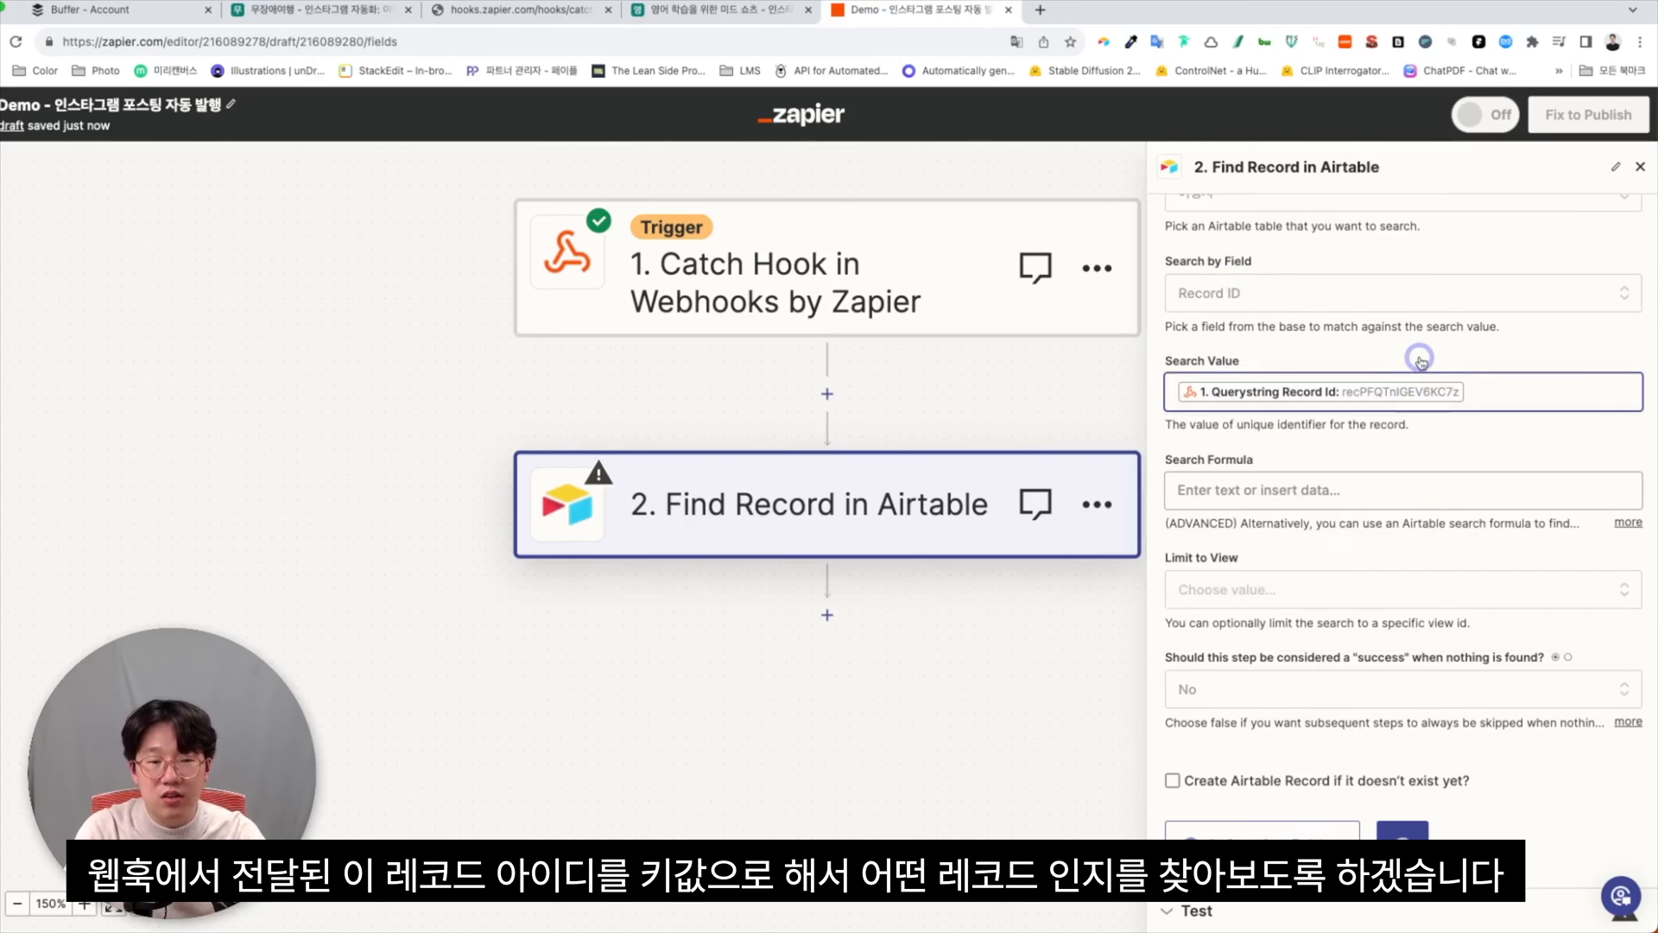
{"action": "left_click", "coordinate": [1368, 831]}
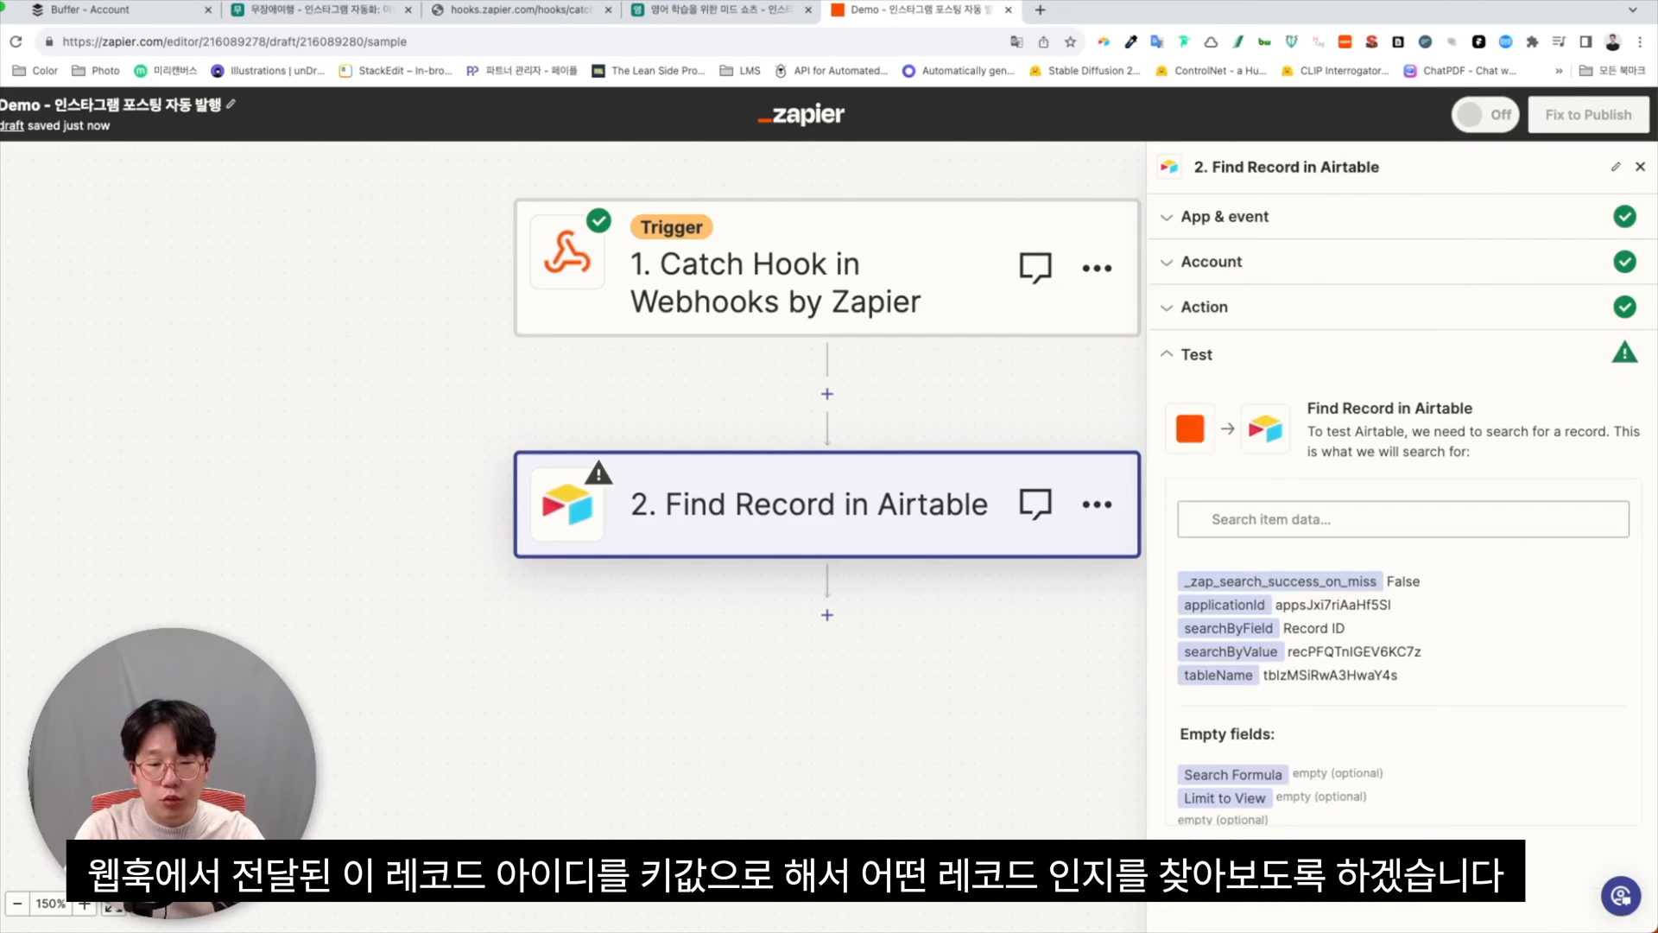
Run the test of the Airtable Find Record step and examine the returned record's ID and fields.
{"action": "left_click", "coordinate": [1350, 868]}
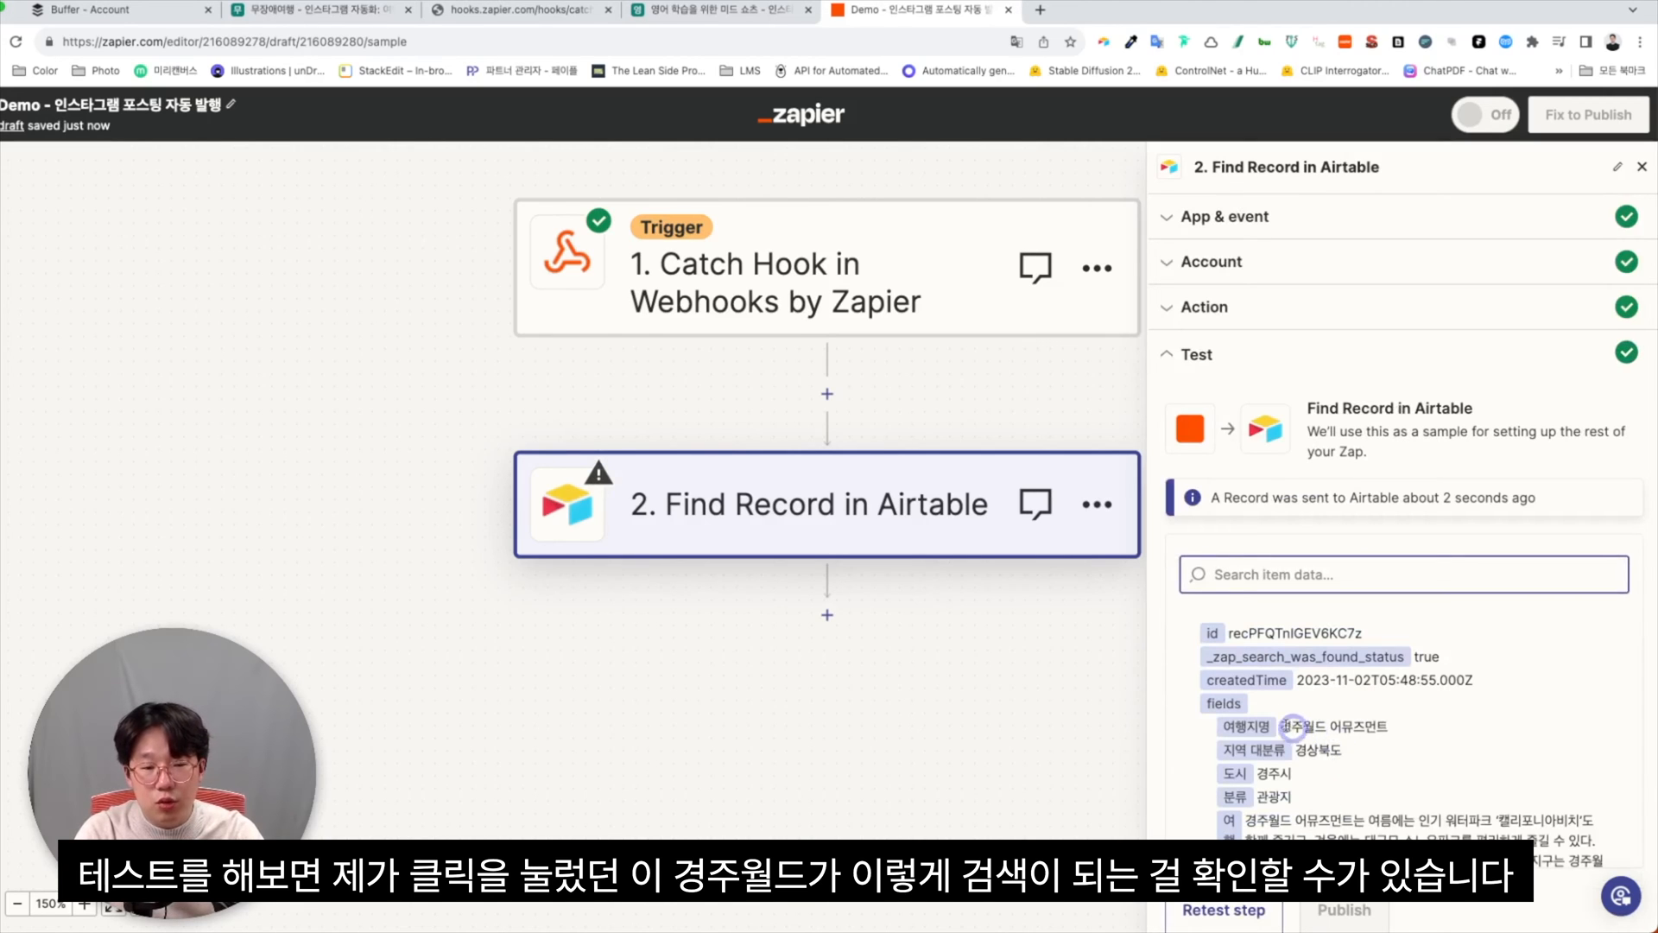
{"action": "left_click_drag", "start_coordinate": [1285, 726], "coordinate": [1408, 728]}
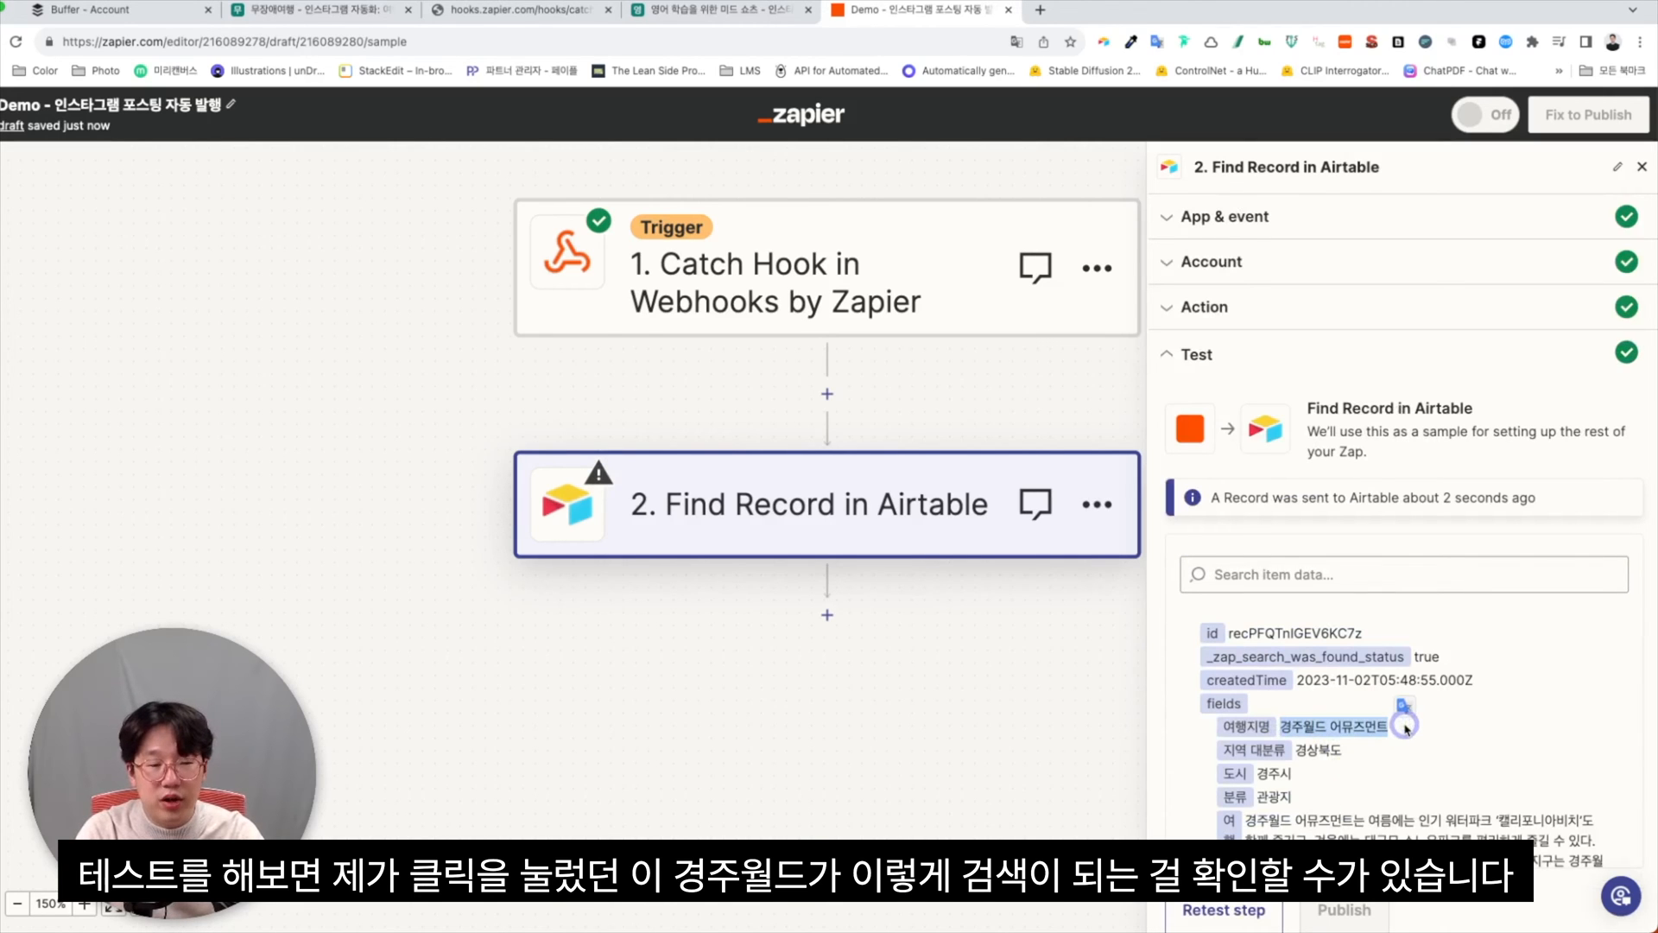
{"action": "scroll", "coordinate": [1400, 717], "scroll_direction": "down", "scroll_amount": 1}
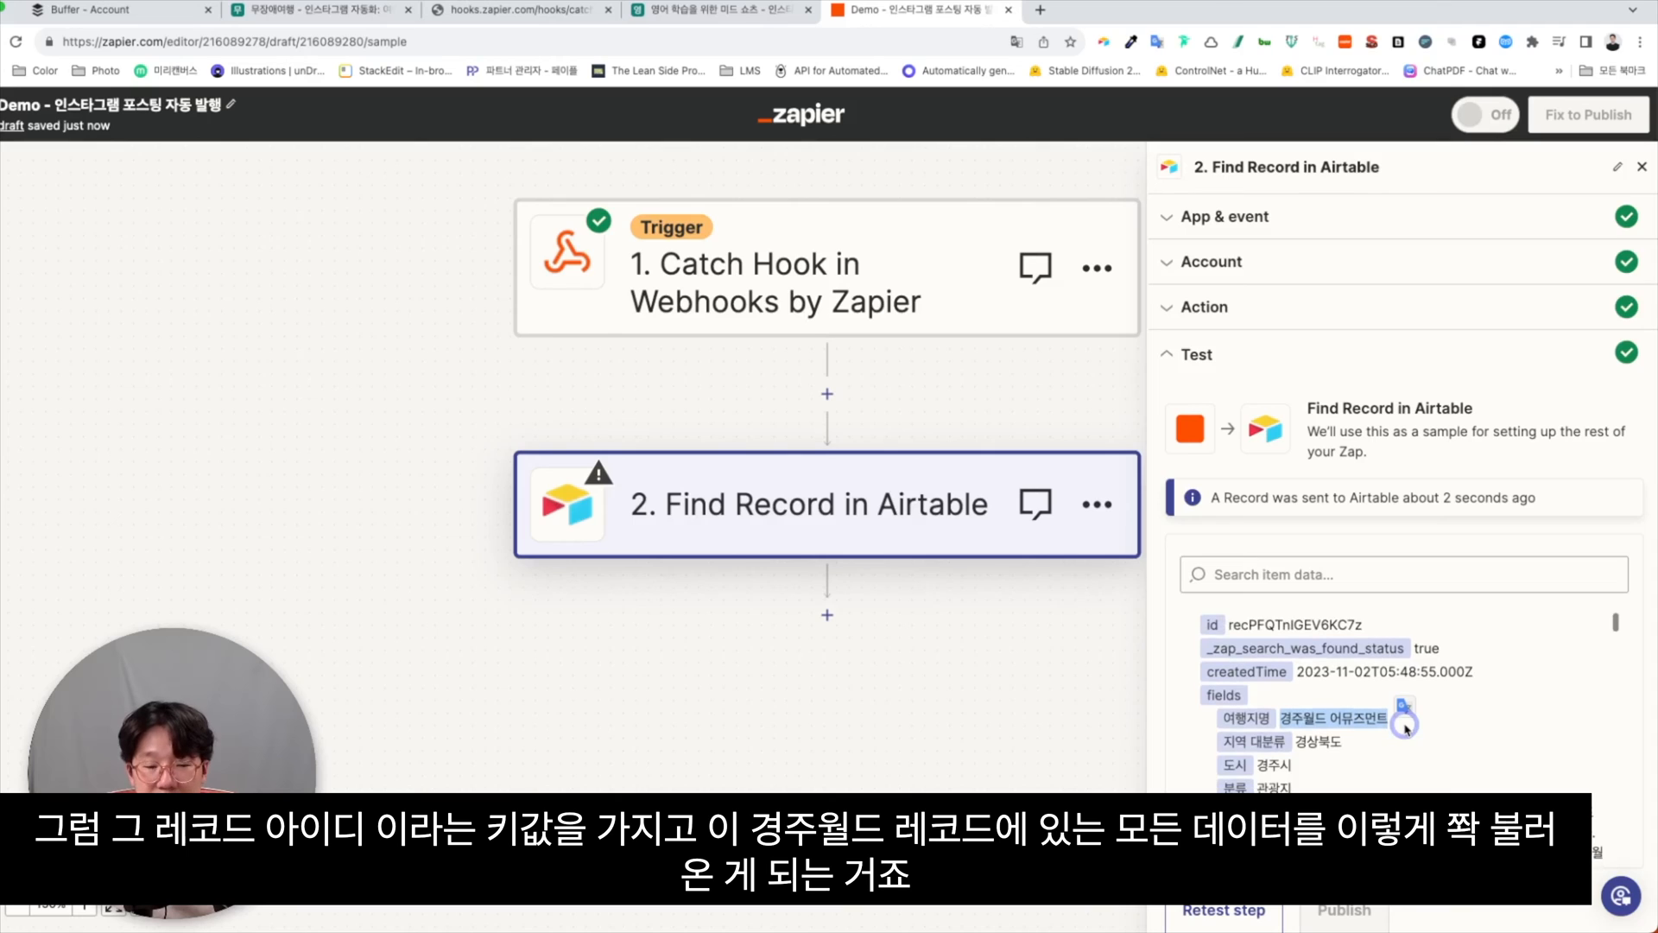
{"action": "left_click_drag", "start_coordinate": [1230, 626], "coordinate": [1389, 625]}
{"action": "left_click", "coordinate": [1411, 642]}
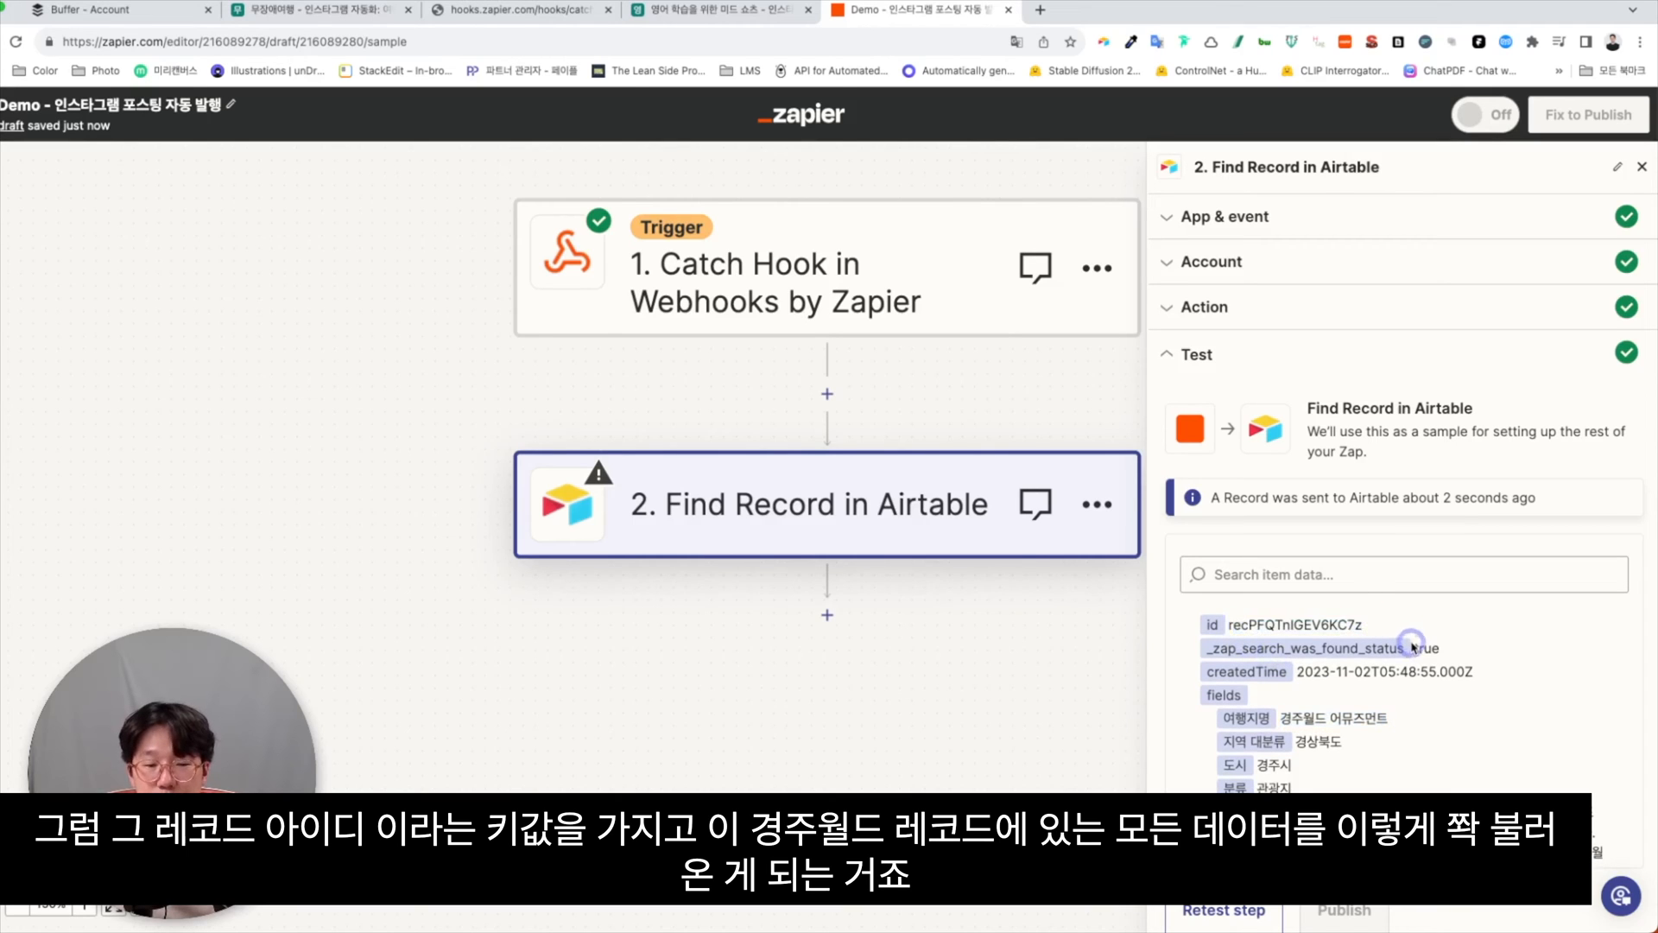
{"action": "scroll", "coordinate": [1369, 723], "scroll_direction": "down", "scroll_amount": 1}
{"action": "scroll", "coordinate": [1368, 724], "scroll_direction": "down", "scroll_amount": 10}
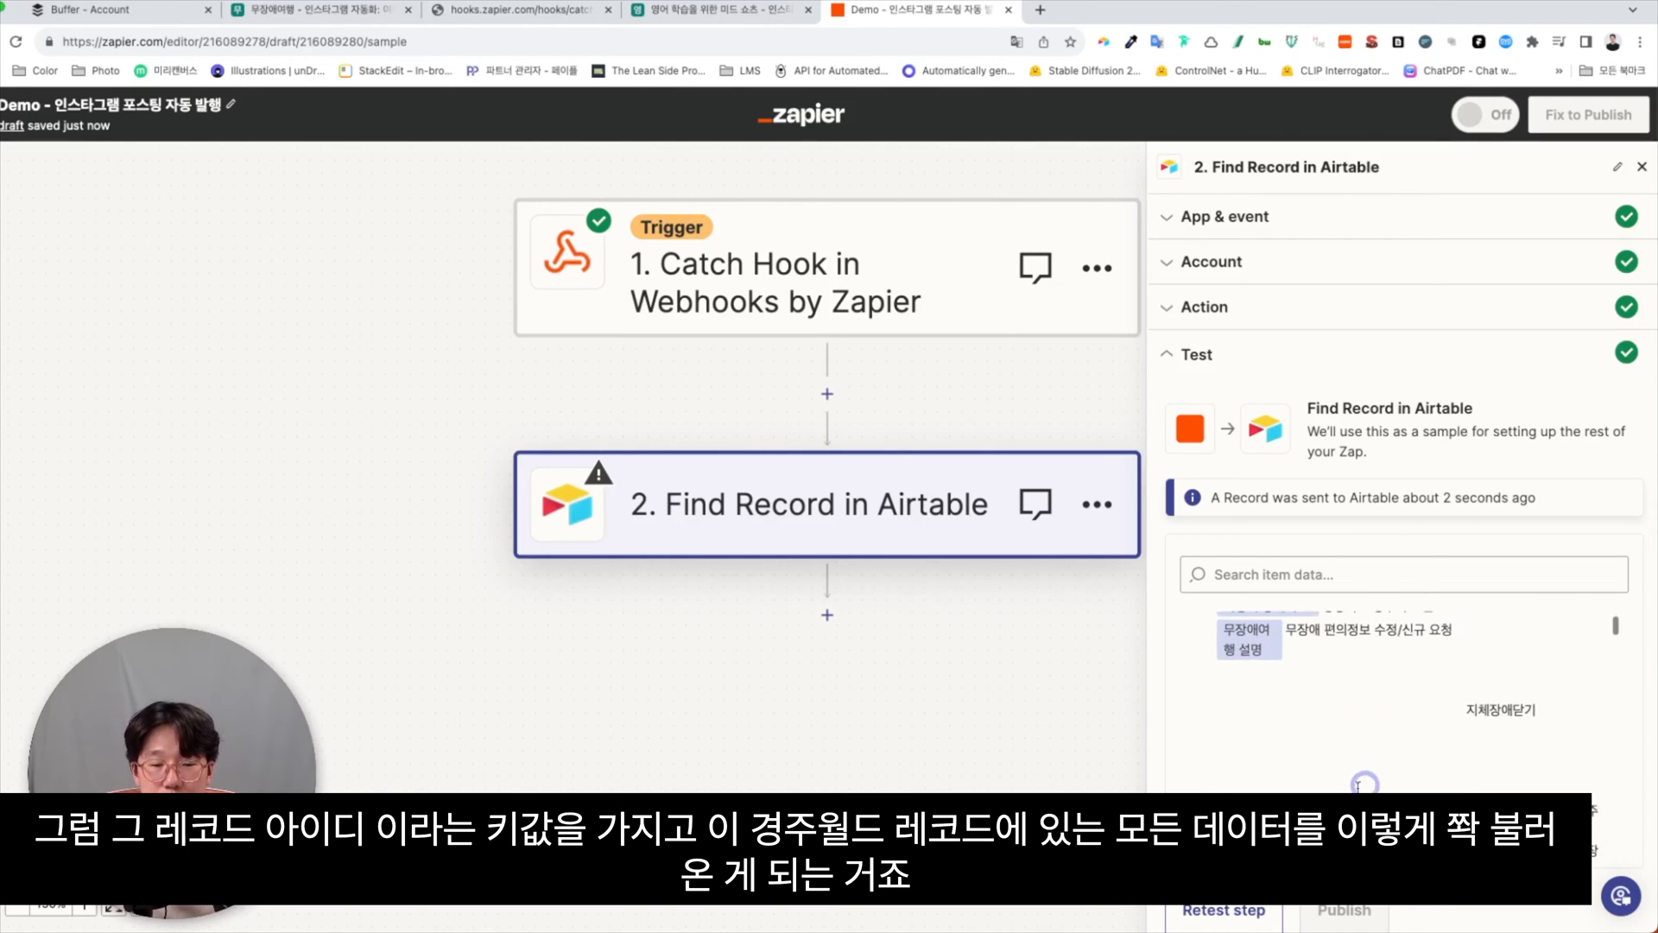
{"action": "scroll", "coordinate": [1332, 764], "scroll_direction": "down", "scroll_amount": 5}
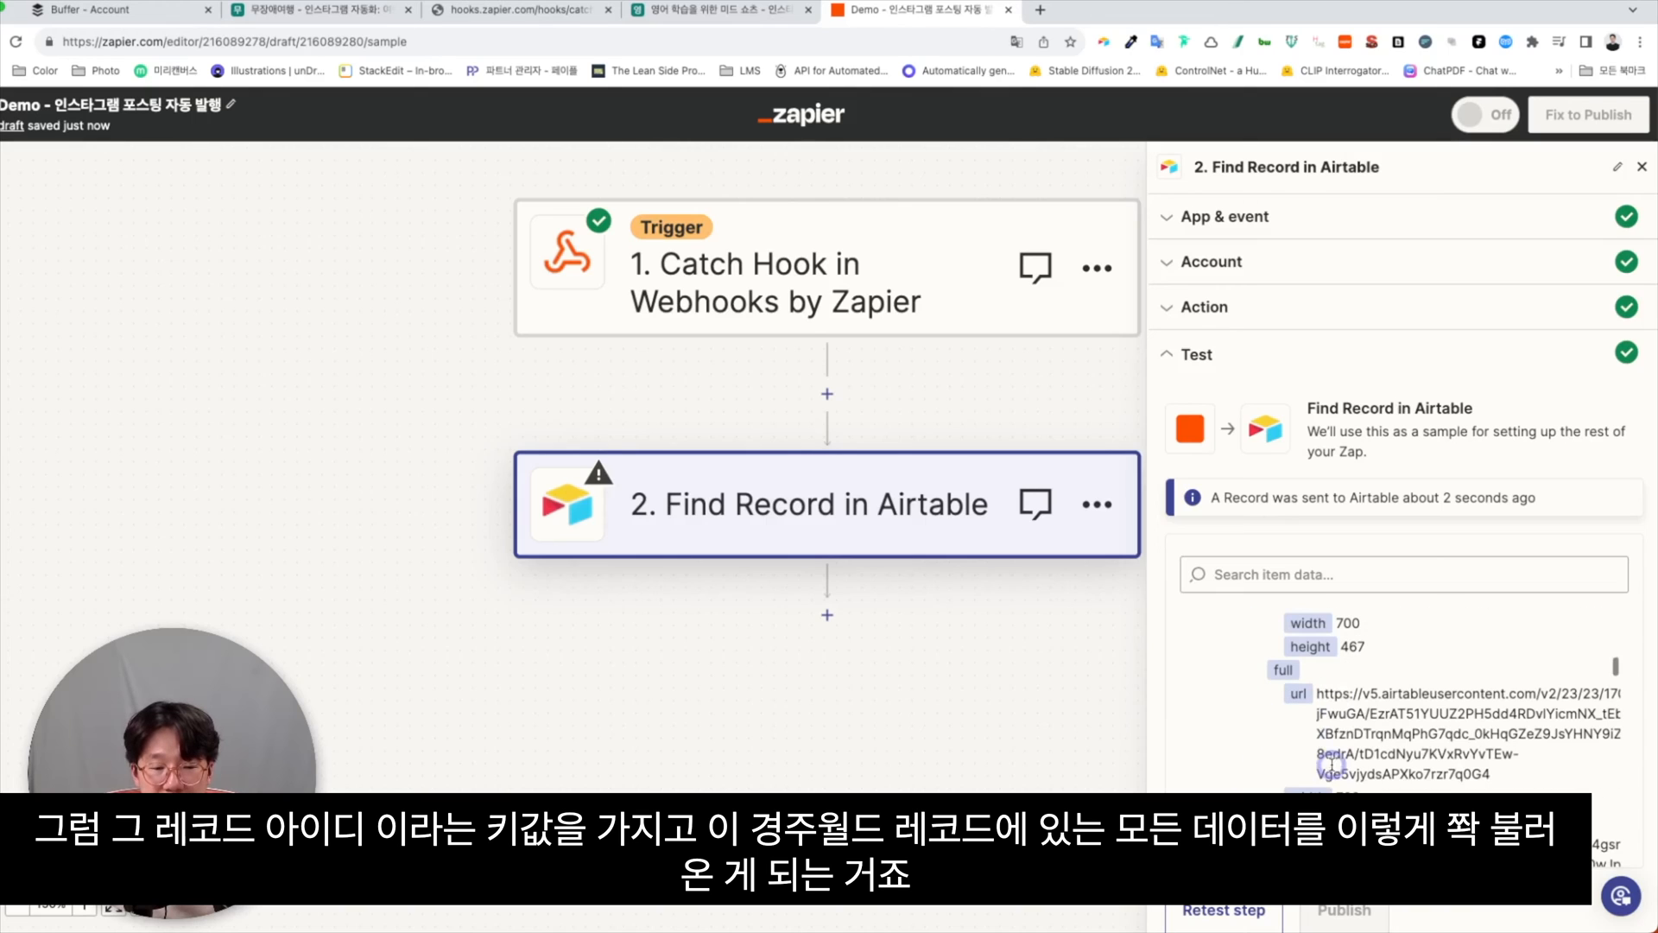
Add Buffer as the third step with the Add to Queue event and continue to its action settings.
{"action": "left_click", "coordinate": [826, 616]}
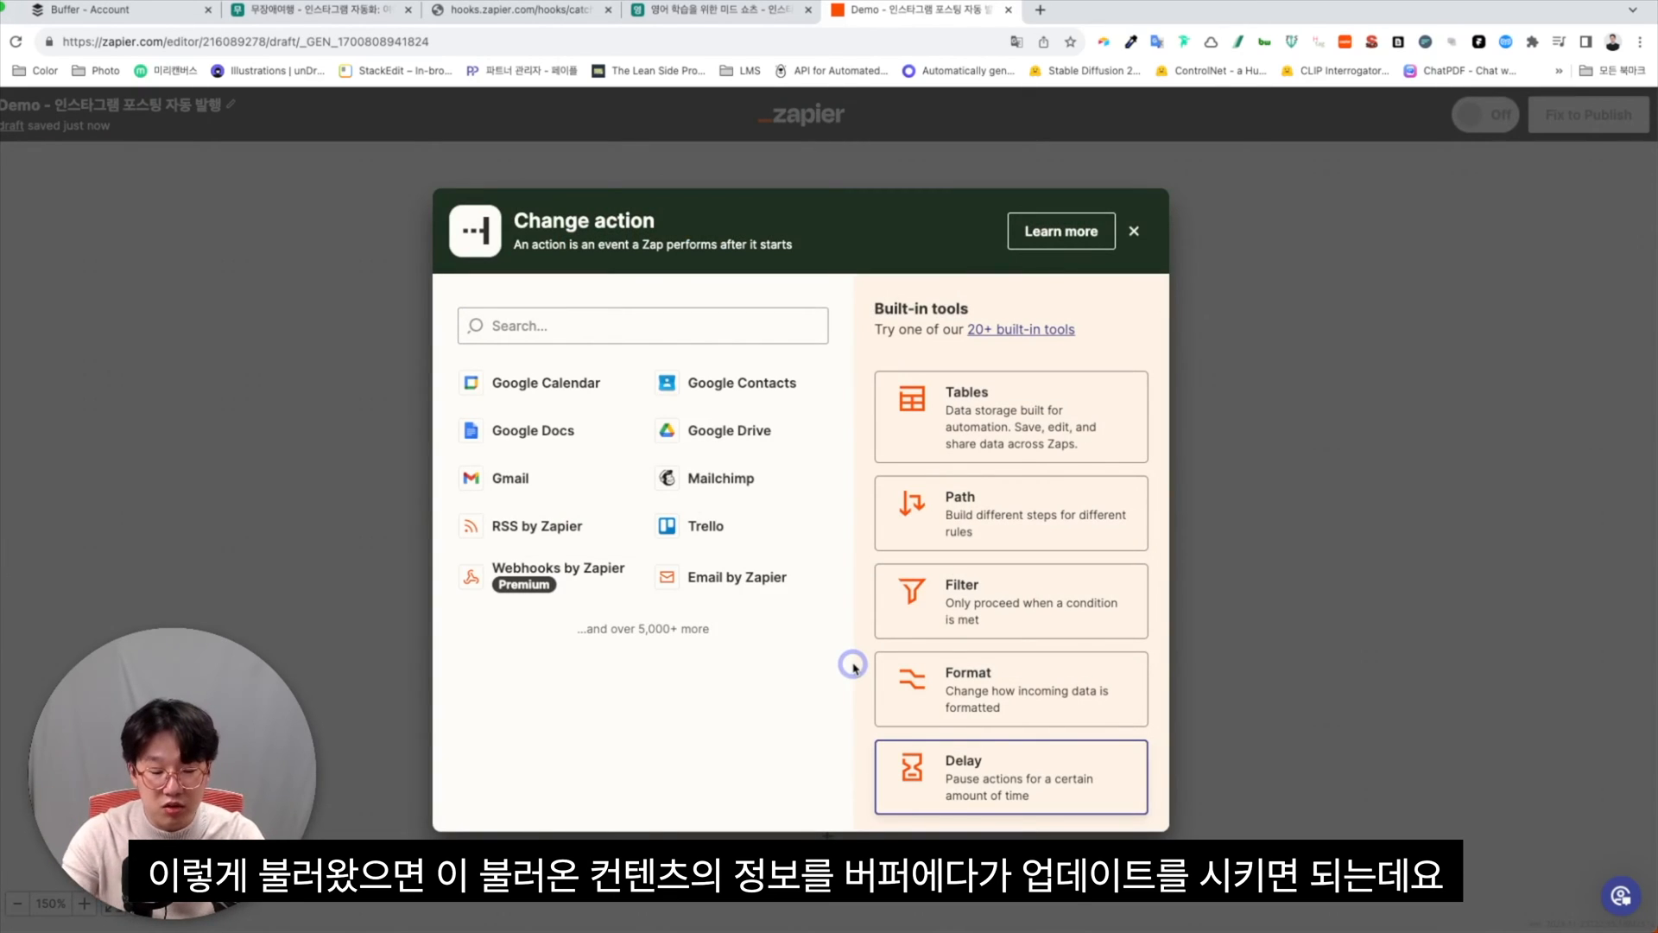
{"action": "left_click", "coordinate": [691, 329]}
{"action": "type", "text": "ㅠbu"}
{"action": "key", "text": "BackSpace"}
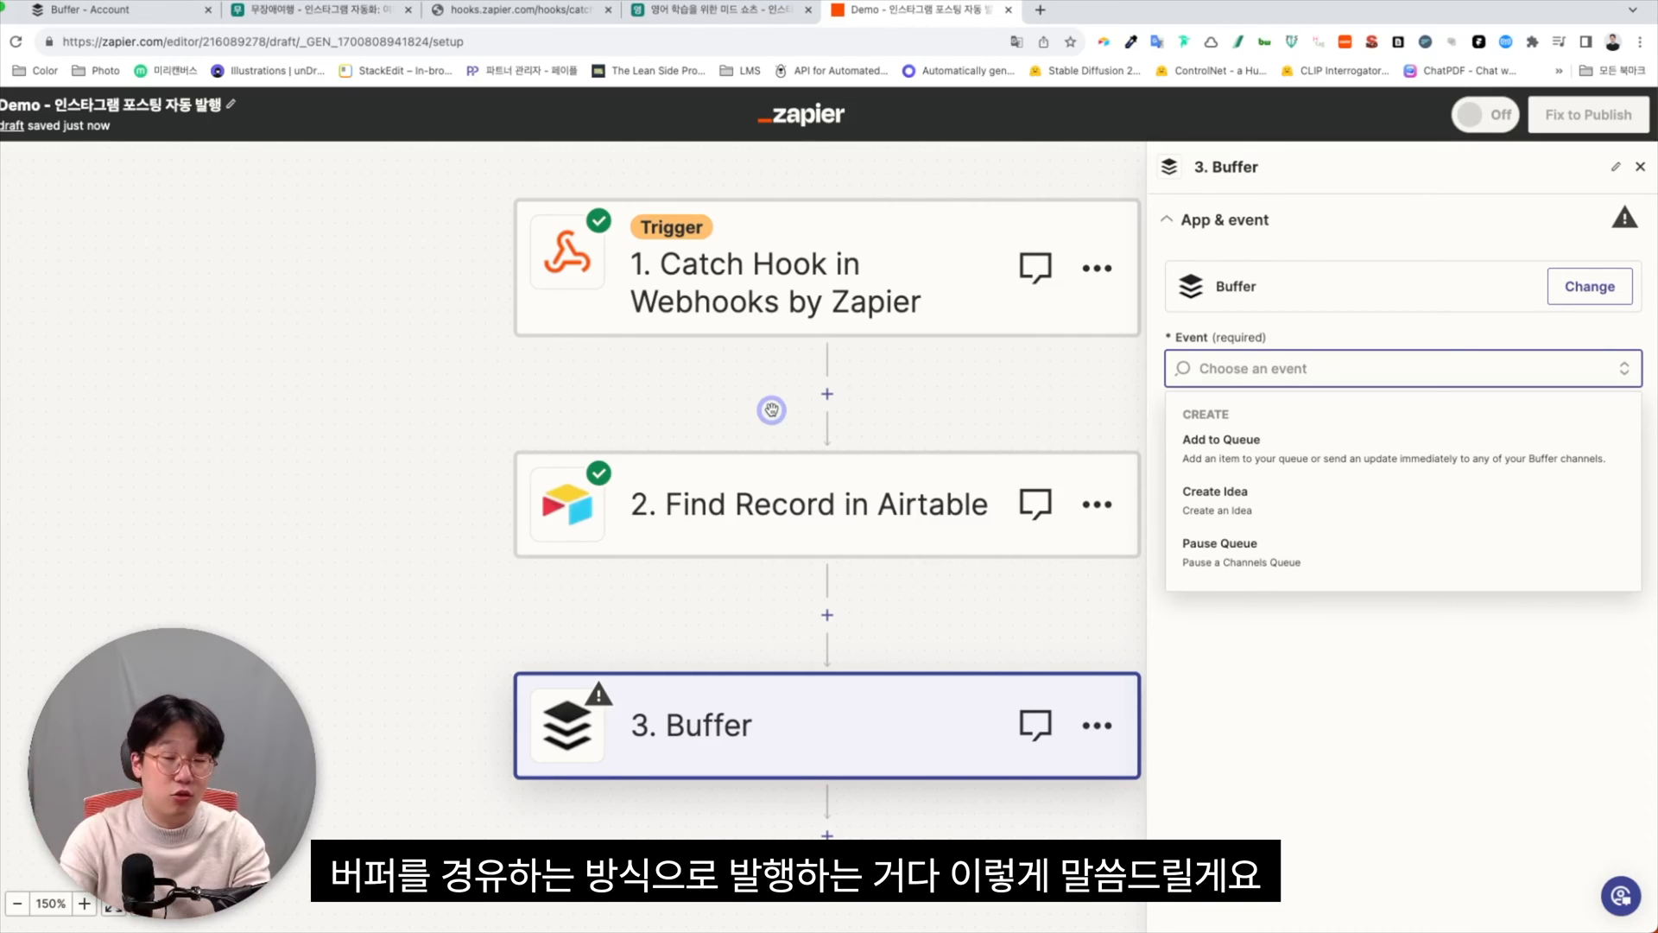
{"action": "left_click", "coordinate": [1226, 450]}
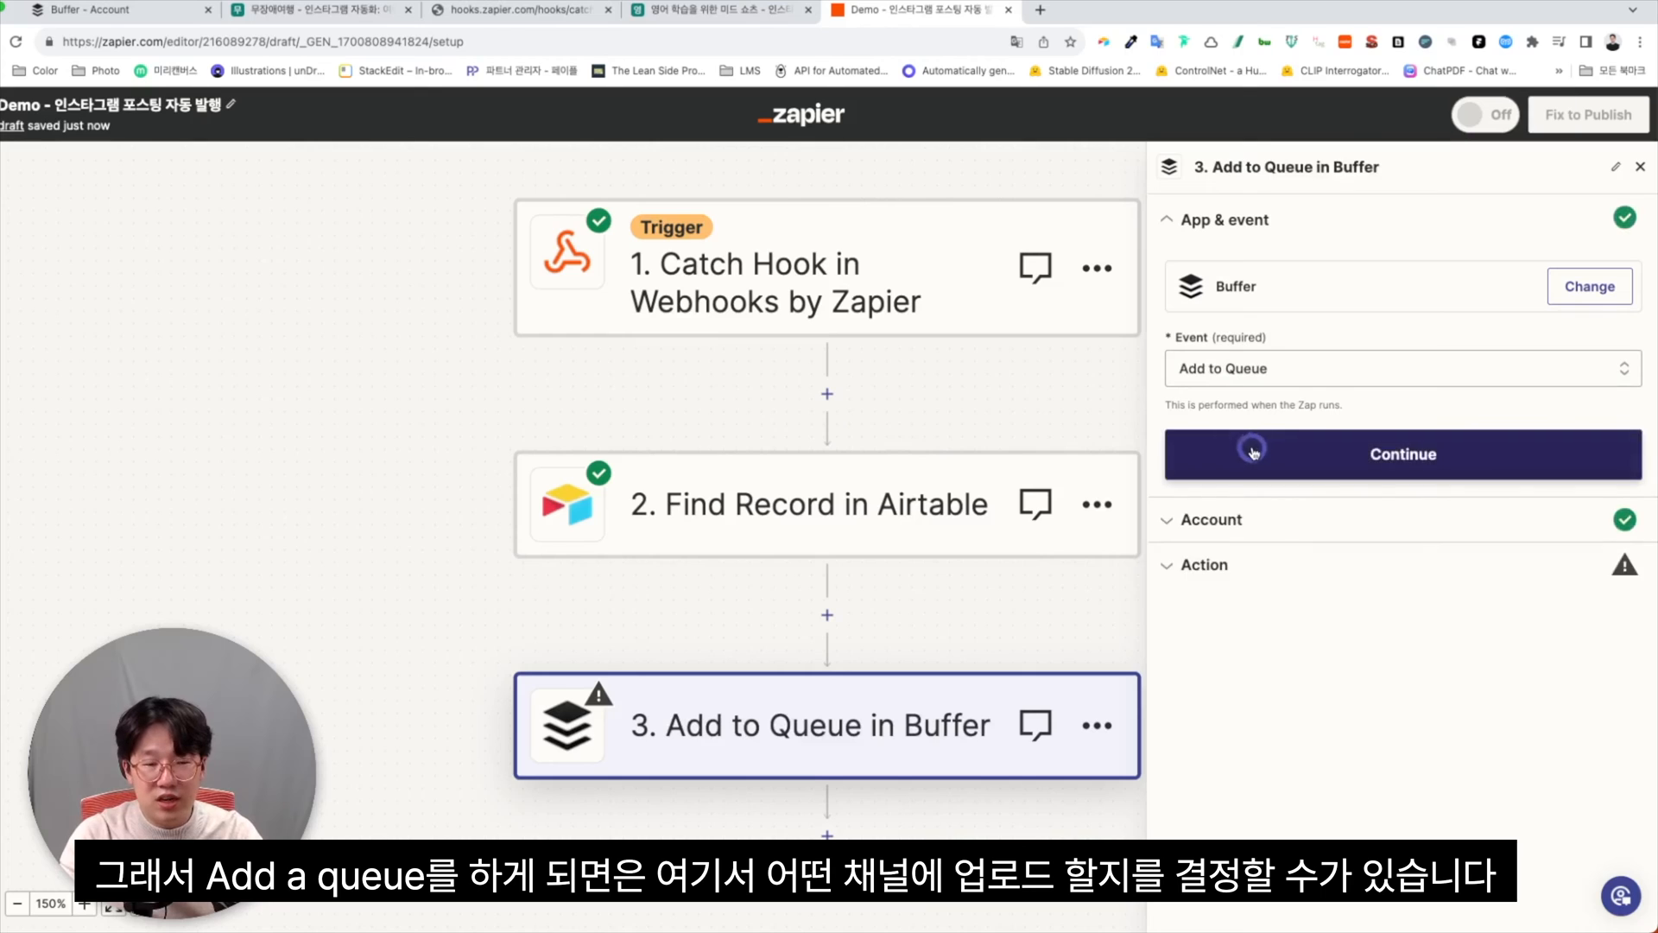
{"action": "left_click", "coordinate": [1254, 453]}
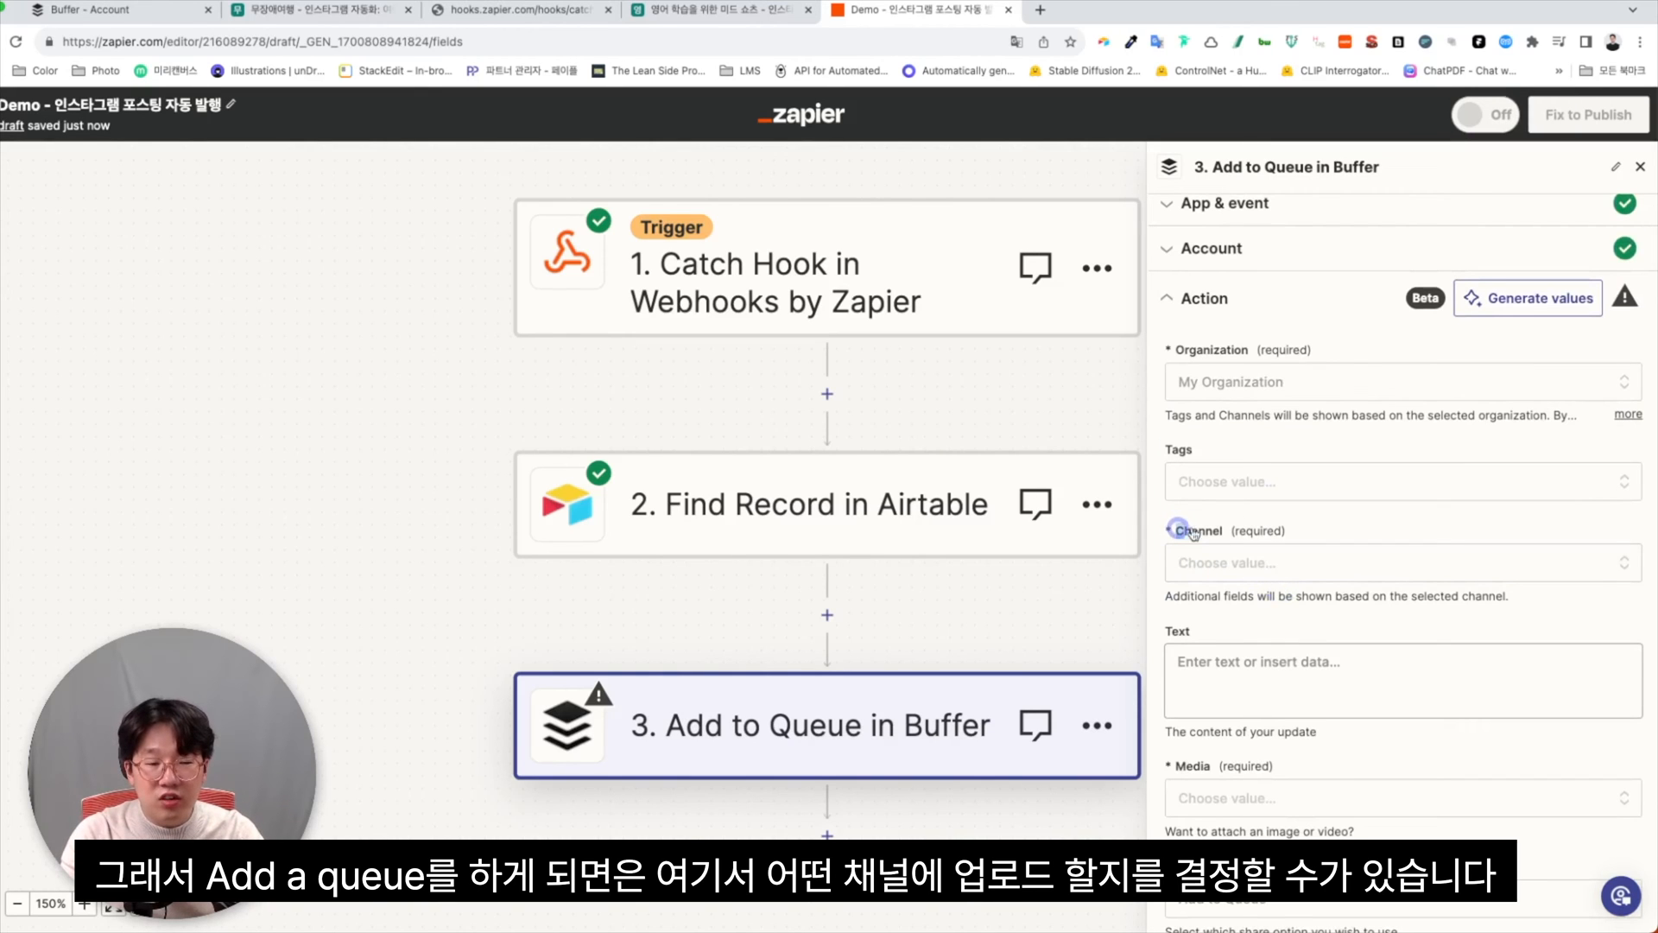
Set the Buffer channel to the automate.anything Instagram Professional Account and the post type to Post.
{"action": "left_click", "coordinate": [1314, 571]}
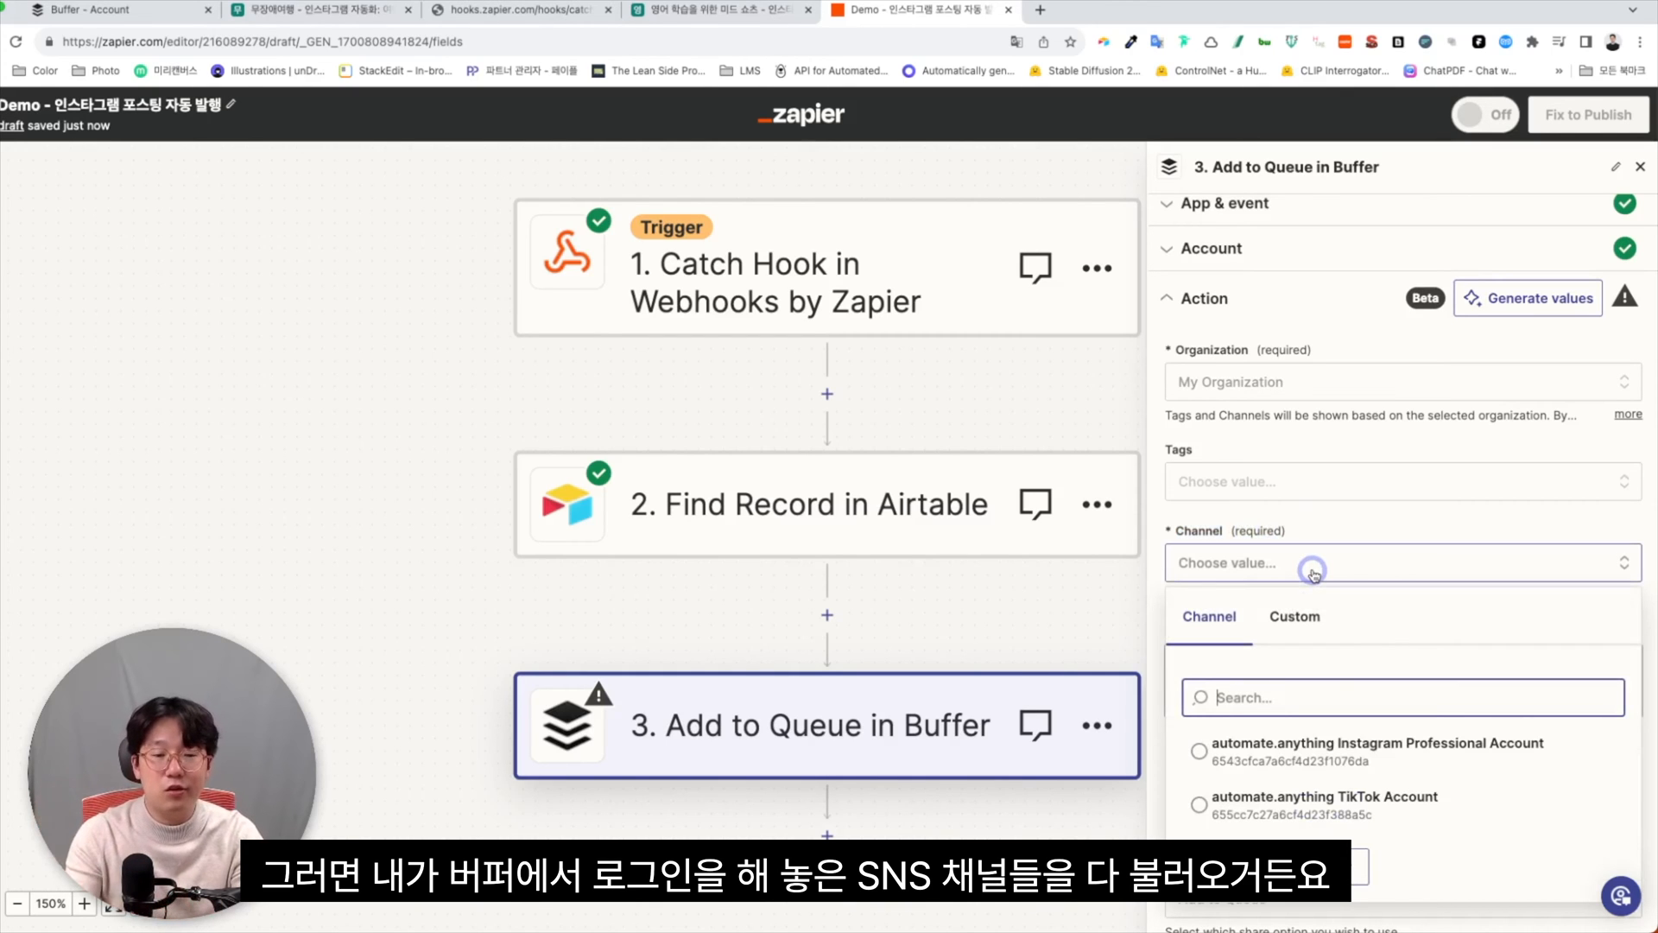
{"action": "left_click", "coordinate": [1250, 761]}
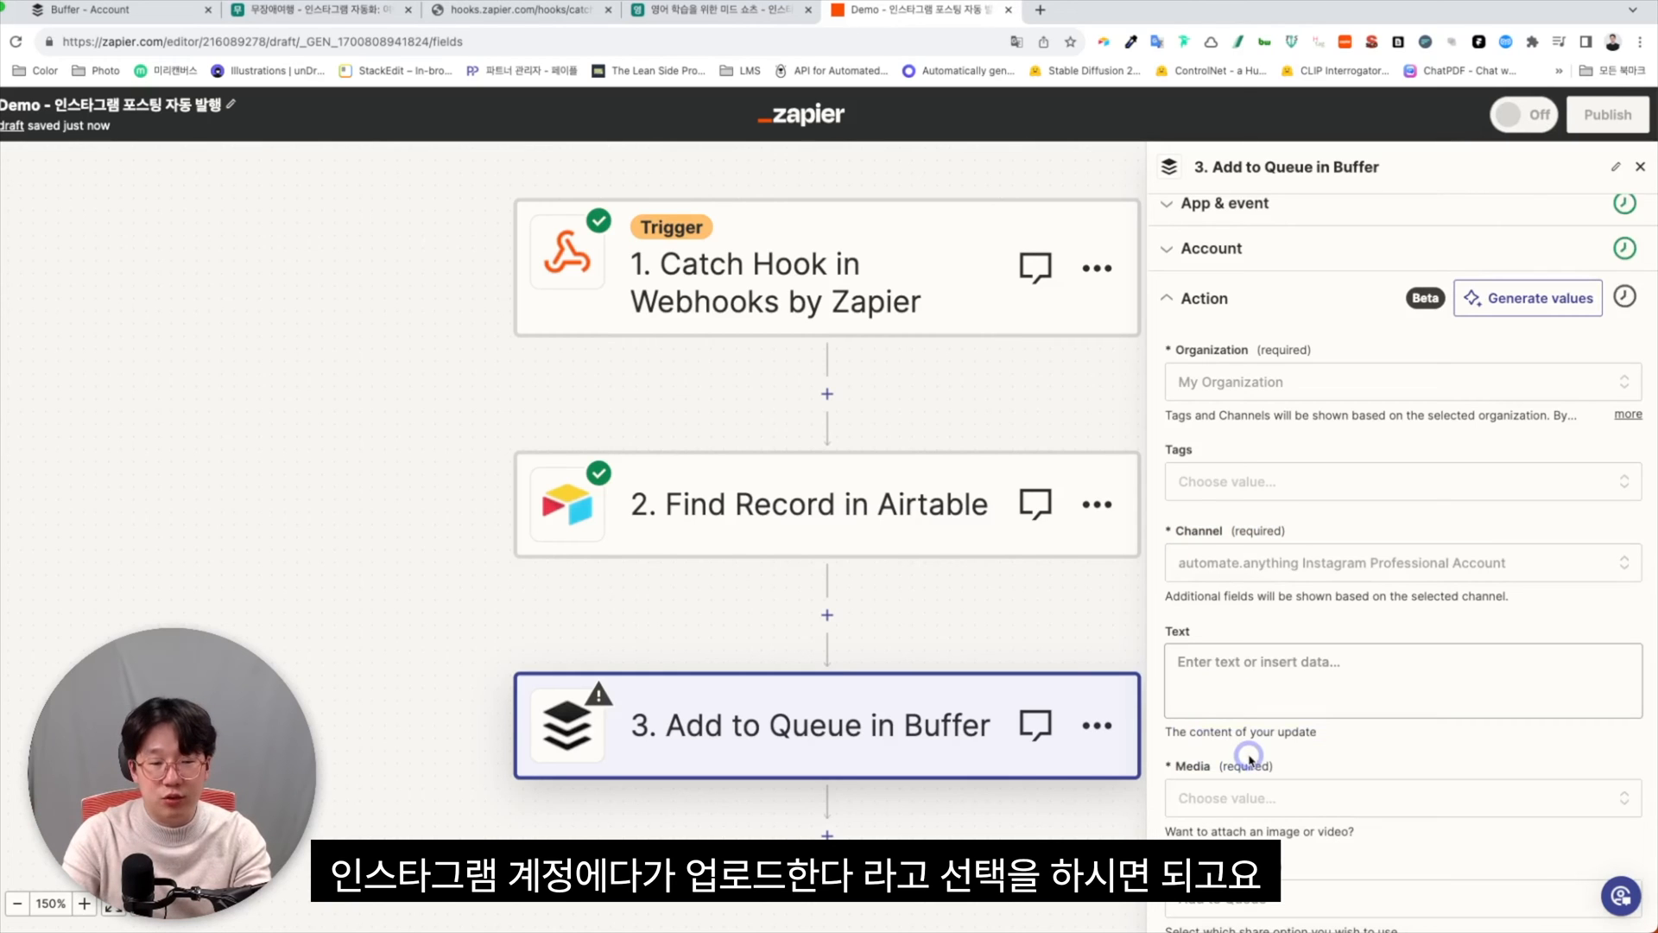
{"action": "scroll", "coordinate": [1227, 611], "scroll_direction": "down", "scroll_amount": 1}
{"action": "left_click", "coordinate": [1227, 610]}
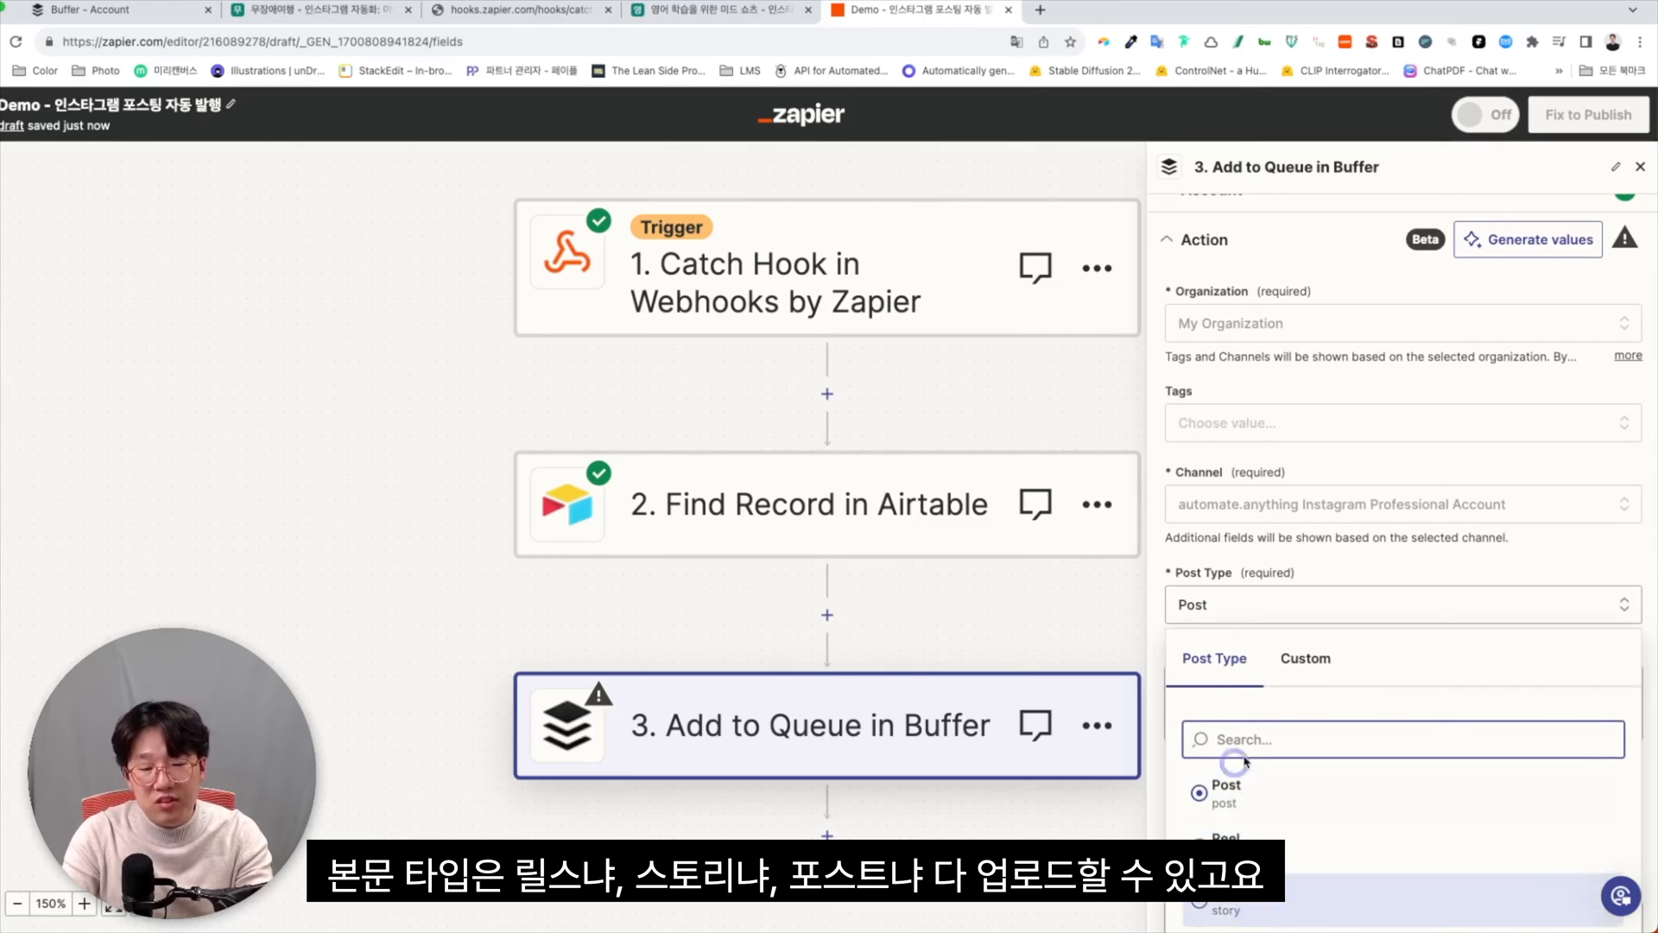
{"action": "left_click", "coordinate": [1244, 805]}
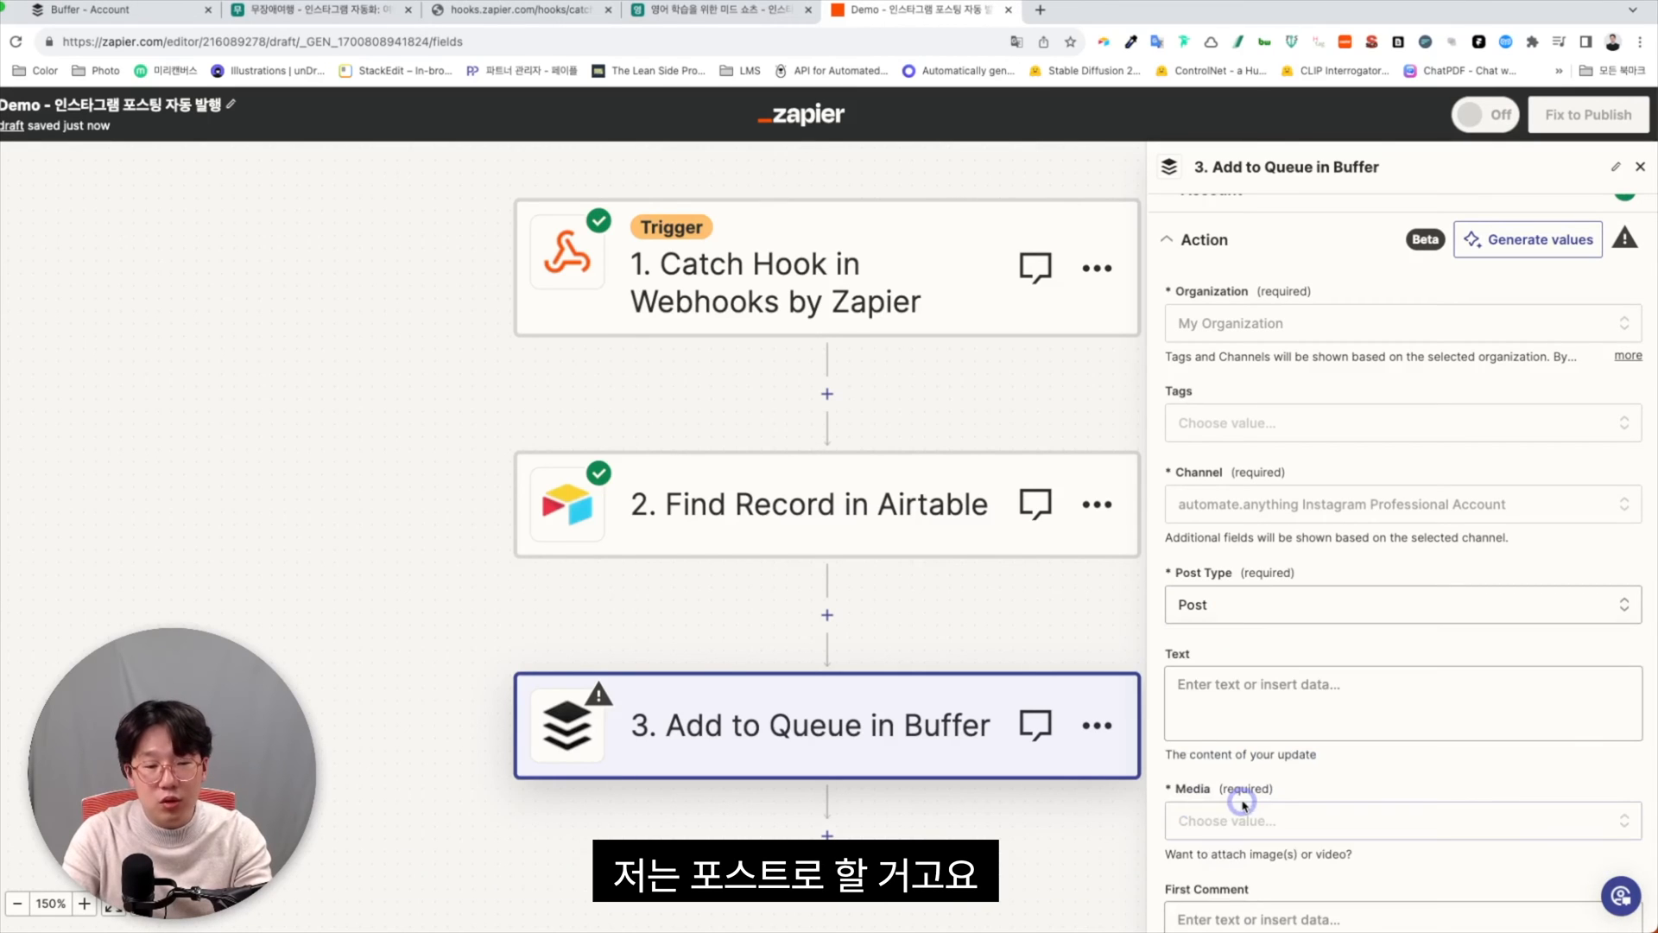
Insert the 인스타그램 본문 field from the Find Record step as the Buffer post's text.
{"action": "left_click", "coordinate": [1257, 722]}
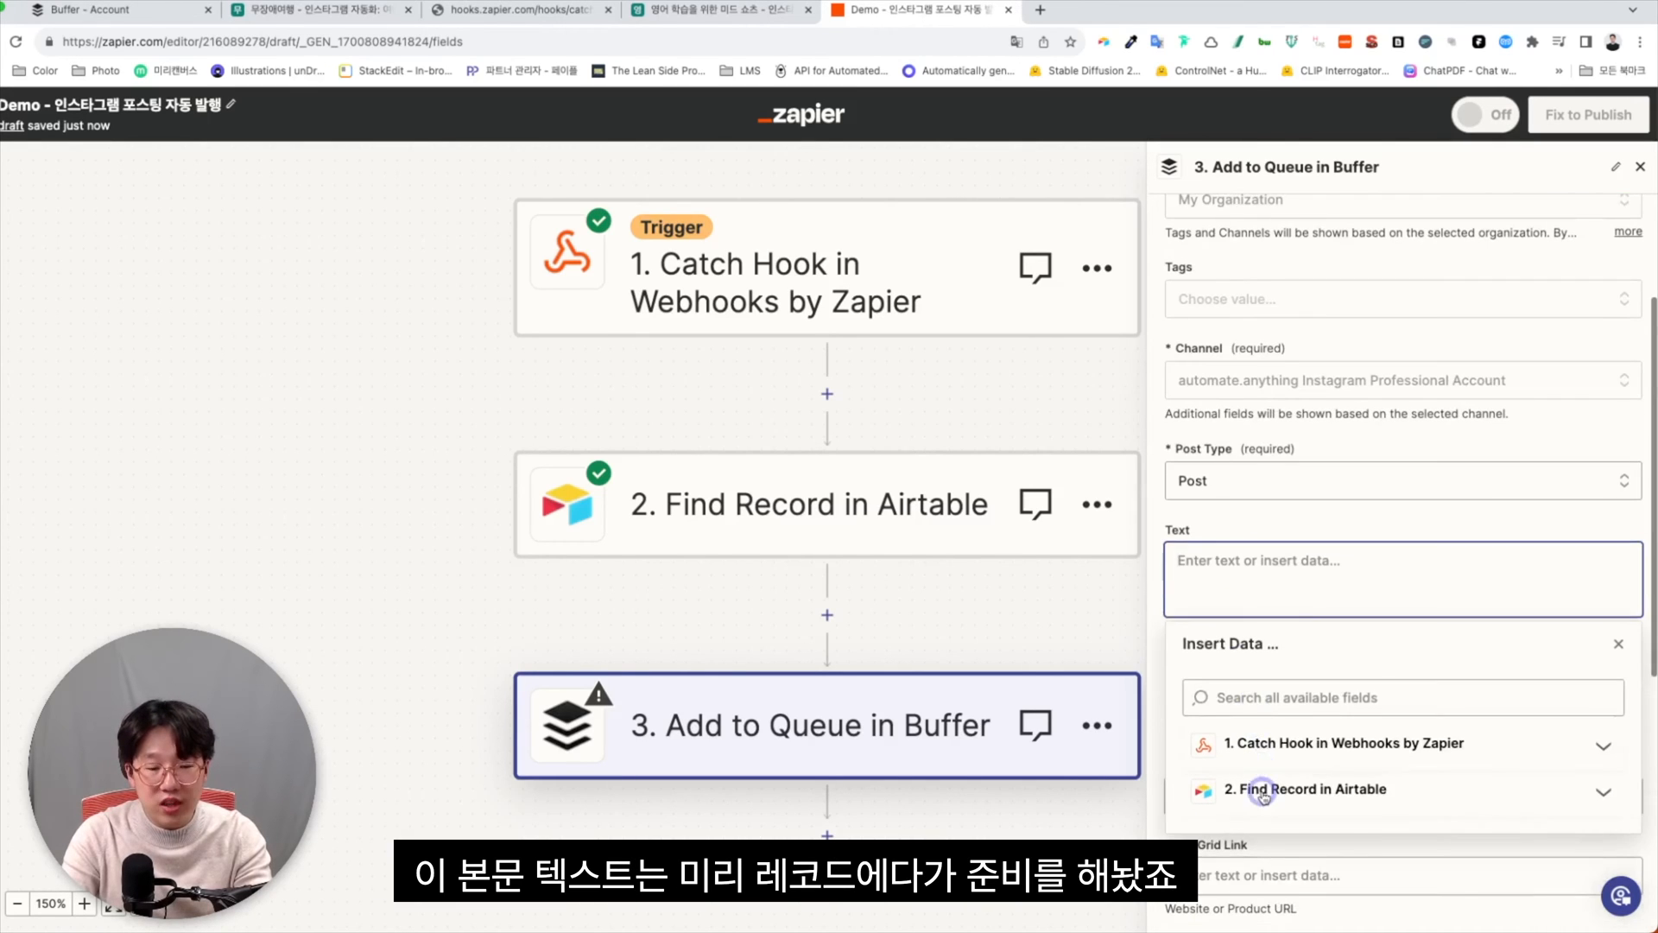
{"action": "left_click", "coordinate": [1261, 786]}
{"action": "scroll", "coordinate": [1261, 790], "scroll_direction": "down", "scroll_amount": 10}
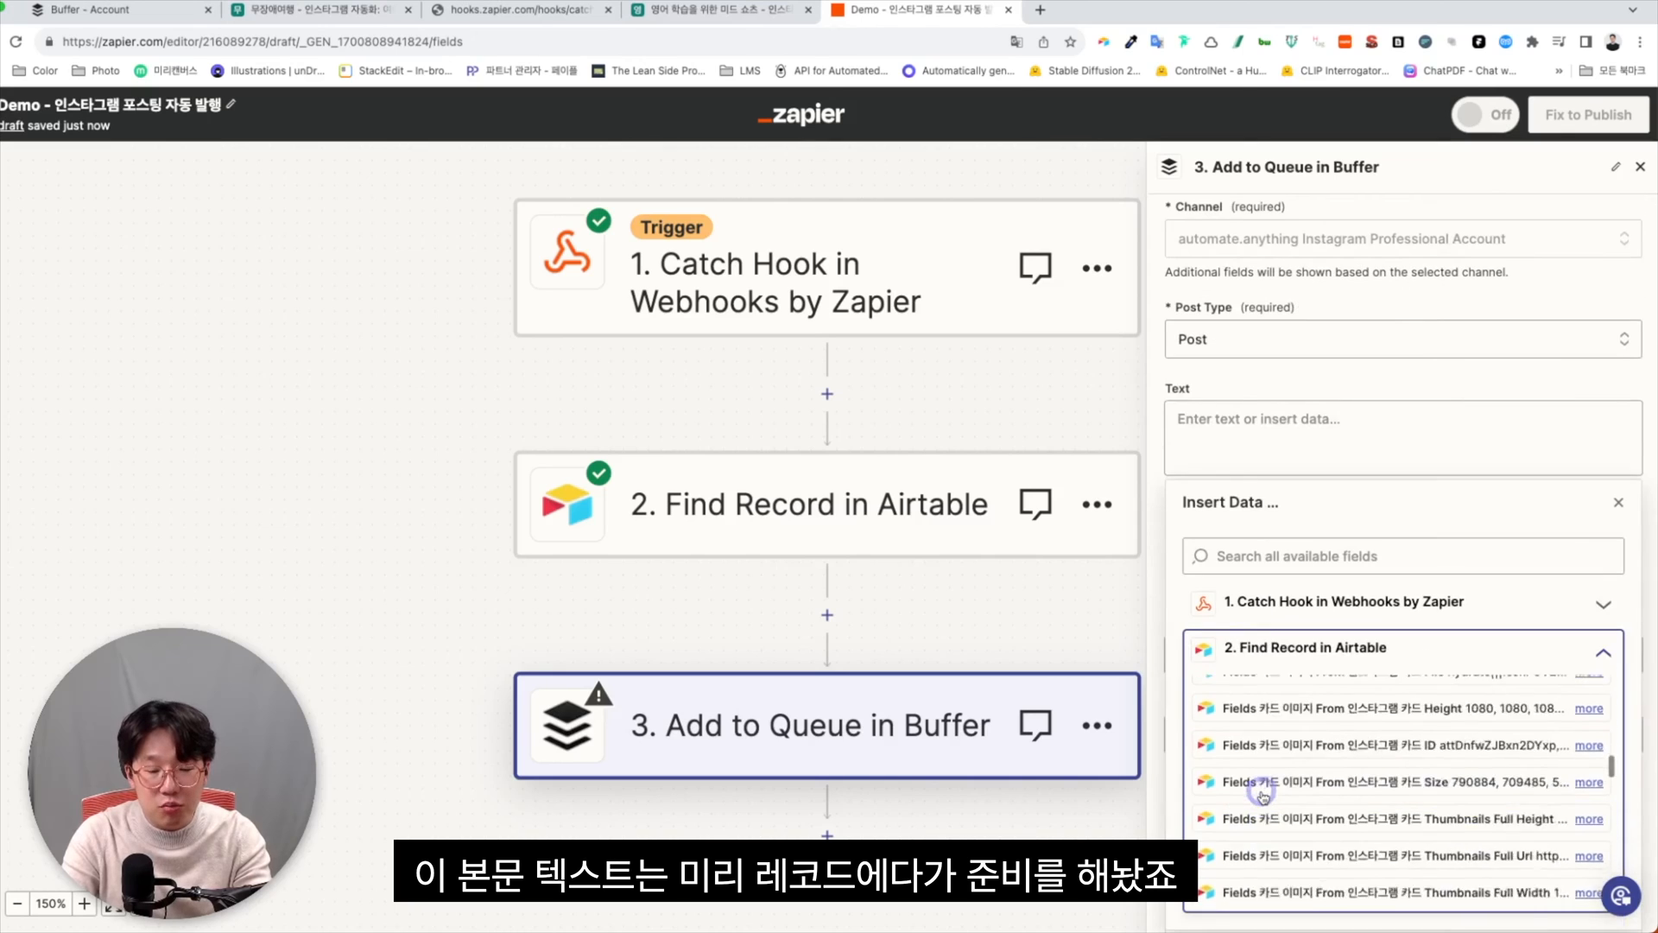
{"action": "scroll", "coordinate": [1270, 808], "scroll_direction": "up", "scroll_amount": 3}
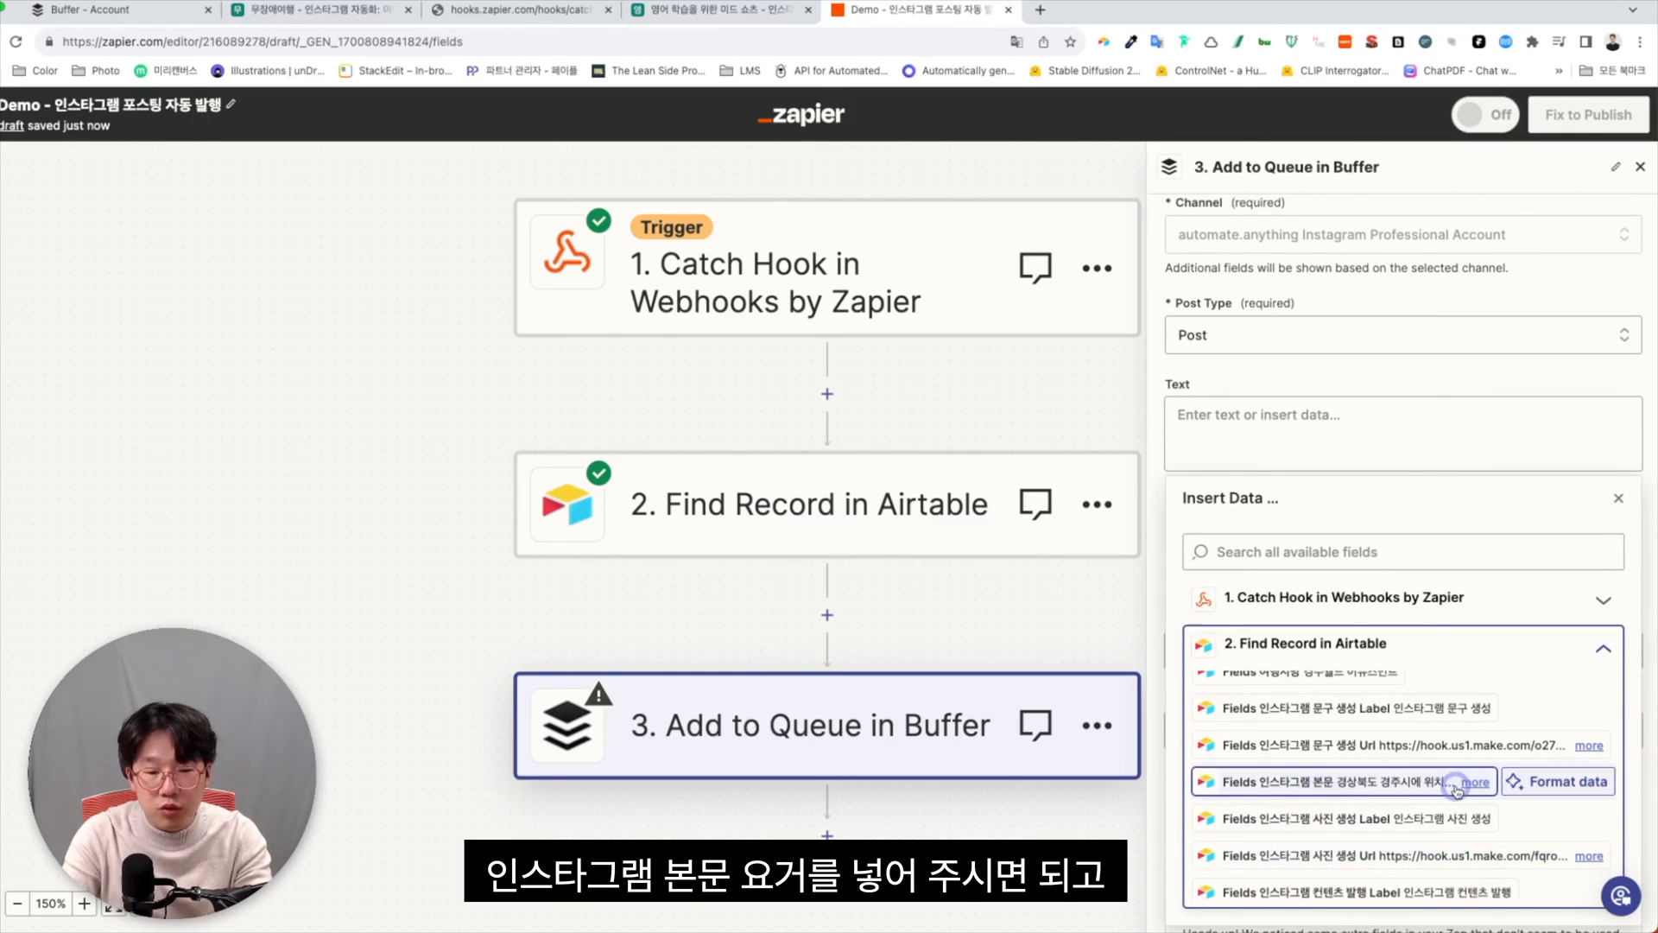
{"action": "left_click", "coordinate": [1398, 785]}
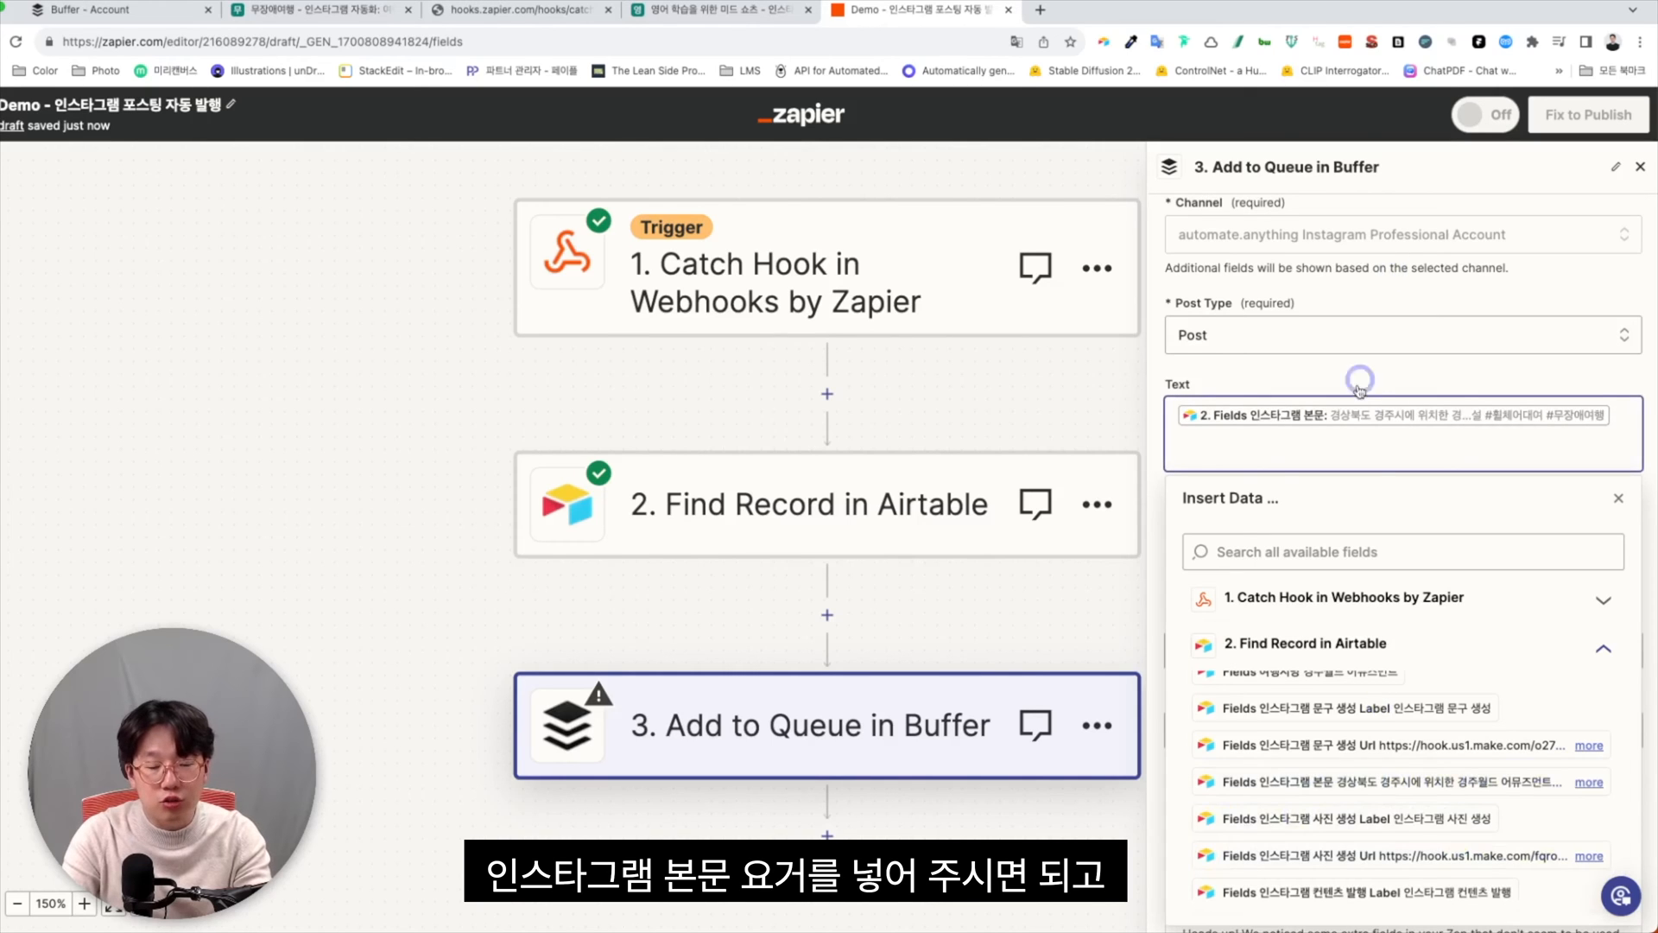
Set the Buffer post's media to Multiple Images and look through the image upload fields.
{"action": "left_click", "coordinate": [1375, 530]}
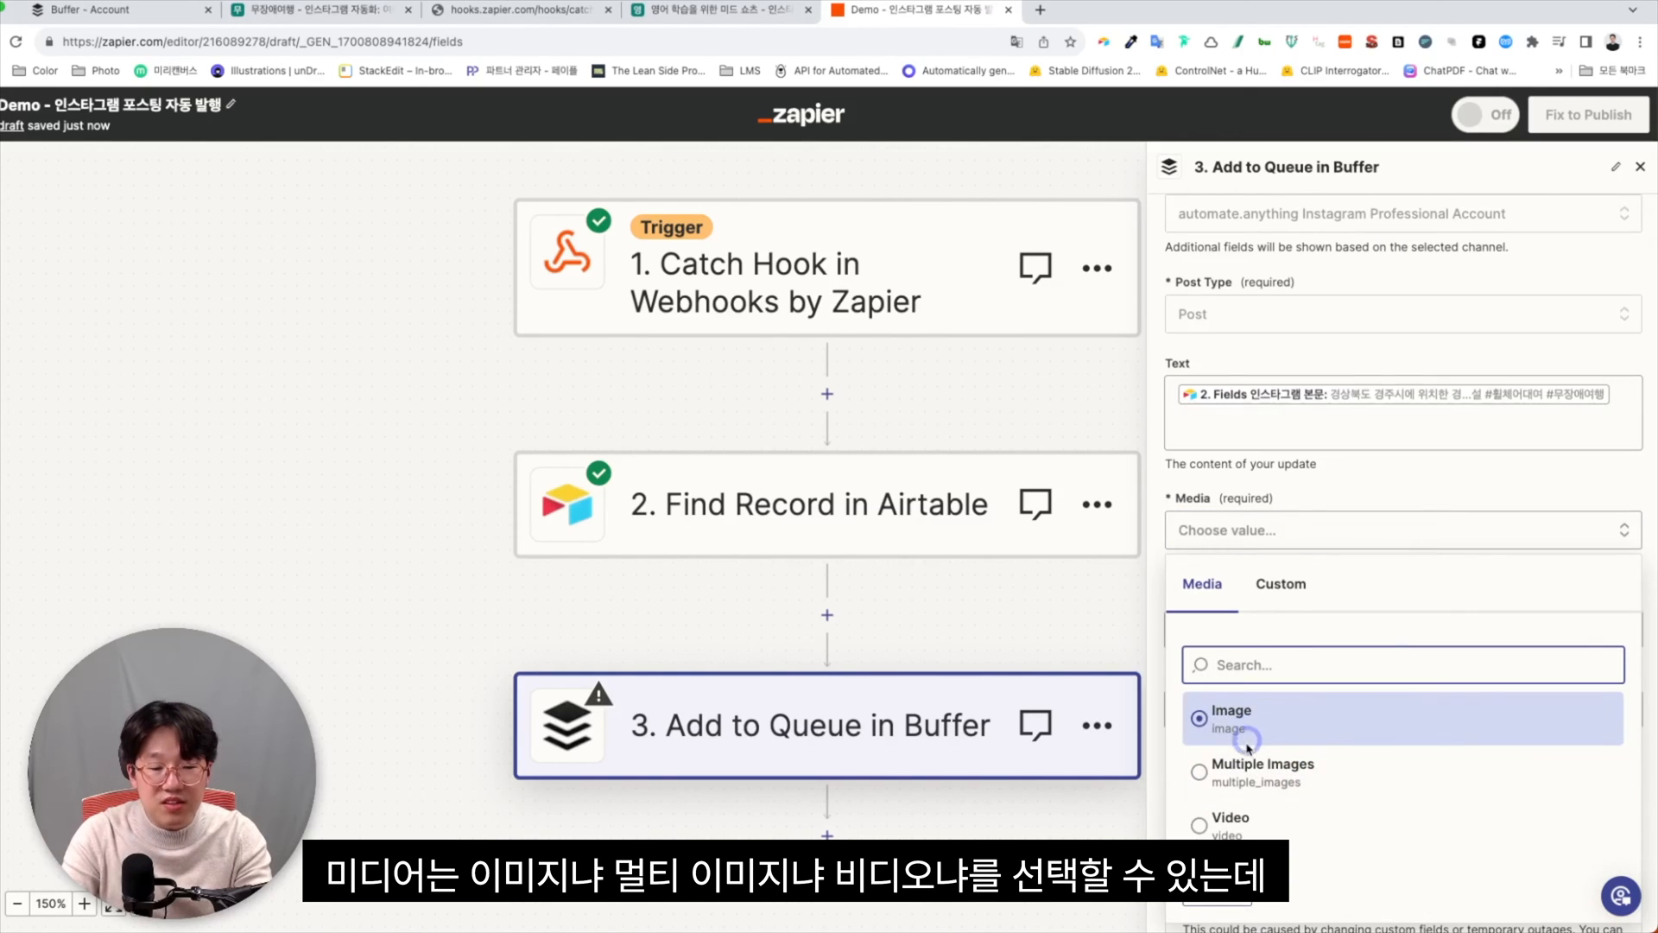
{"action": "left_click", "coordinate": [1241, 831]}
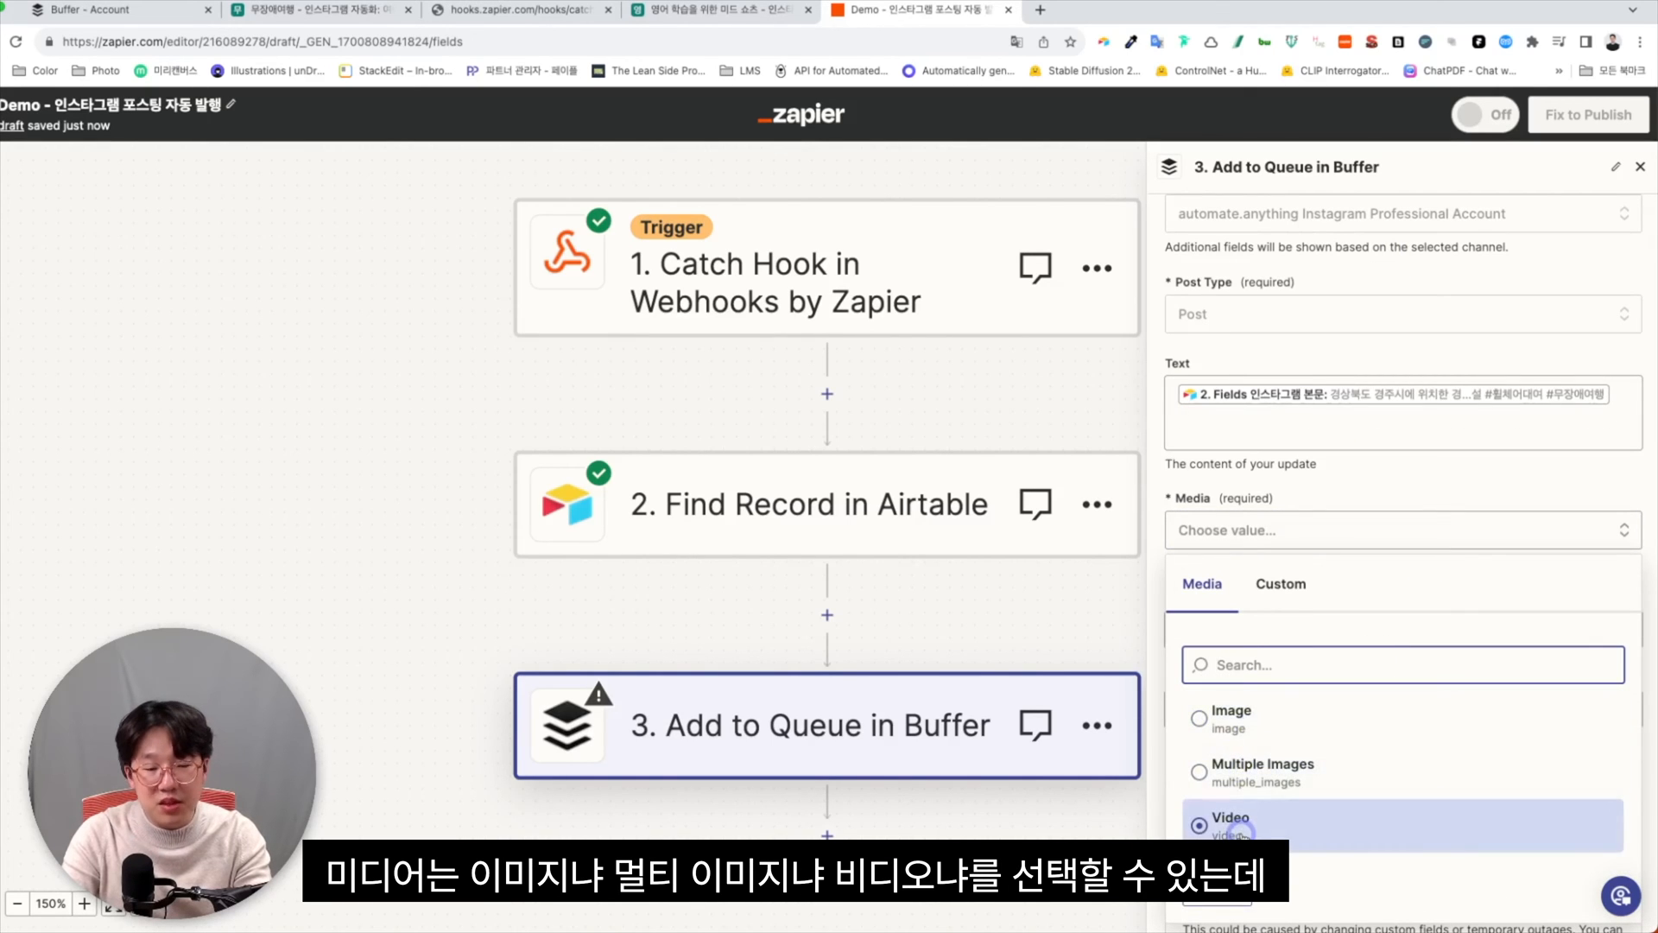
{"action": "left_click", "coordinate": [1264, 777]}
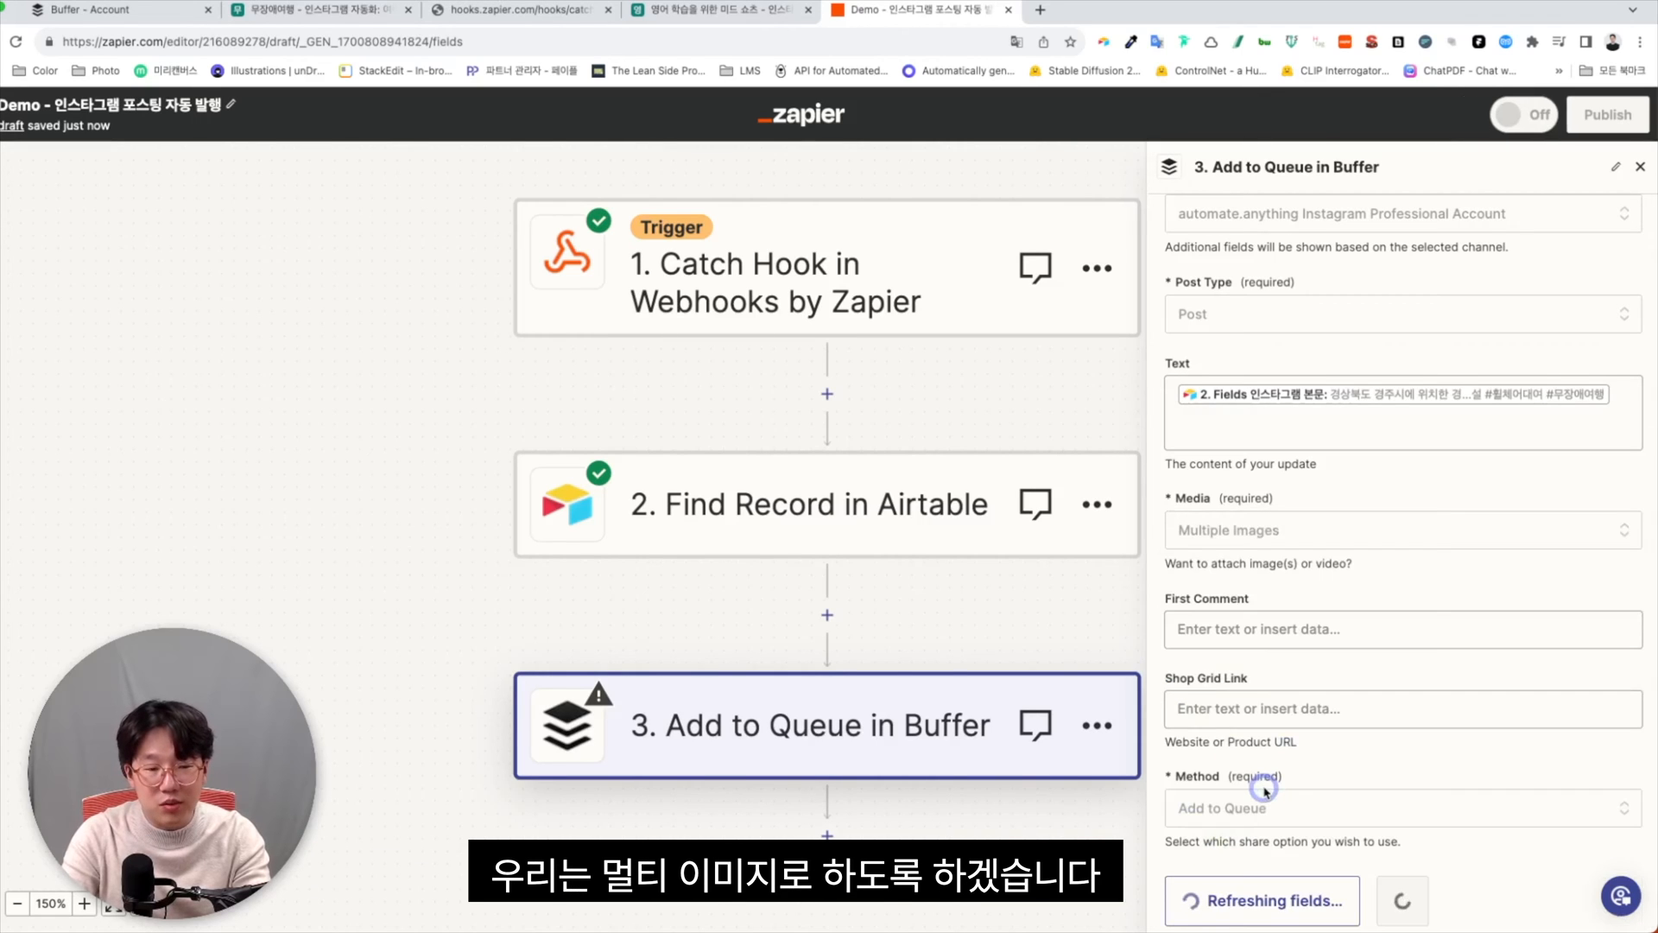
{"action": "scroll", "coordinate": [1266, 791], "scroll_direction": "down", "scroll_amount": 8}
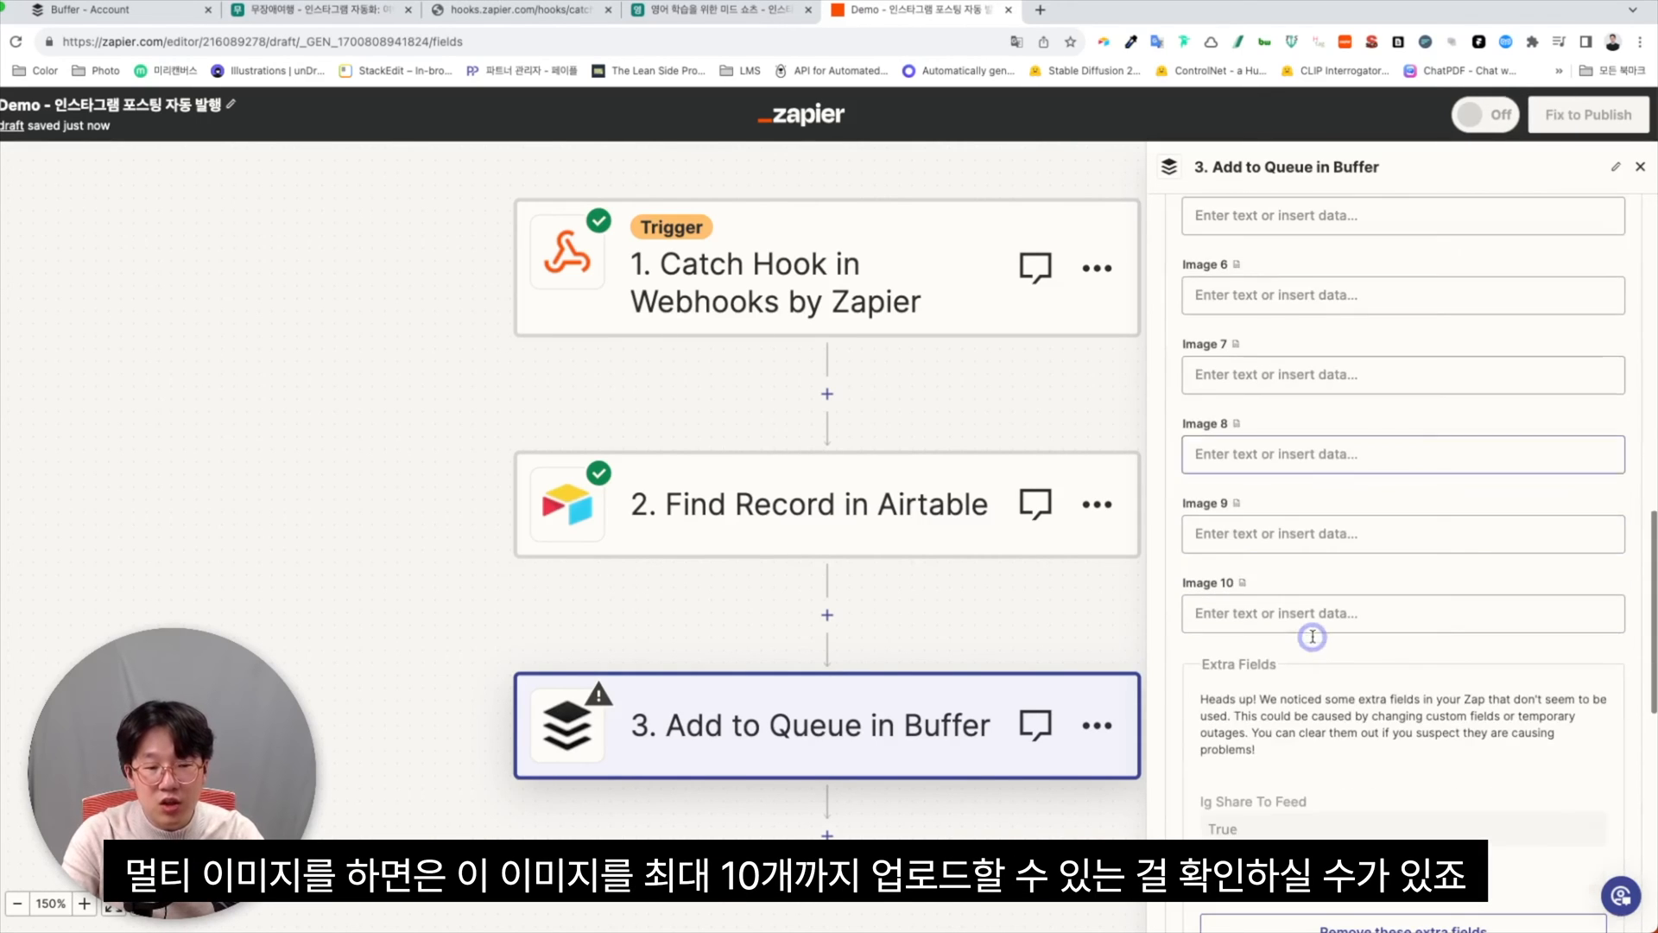
{"action": "scroll", "coordinate": [1326, 441], "scroll_direction": "up", "scroll_amount": 4}
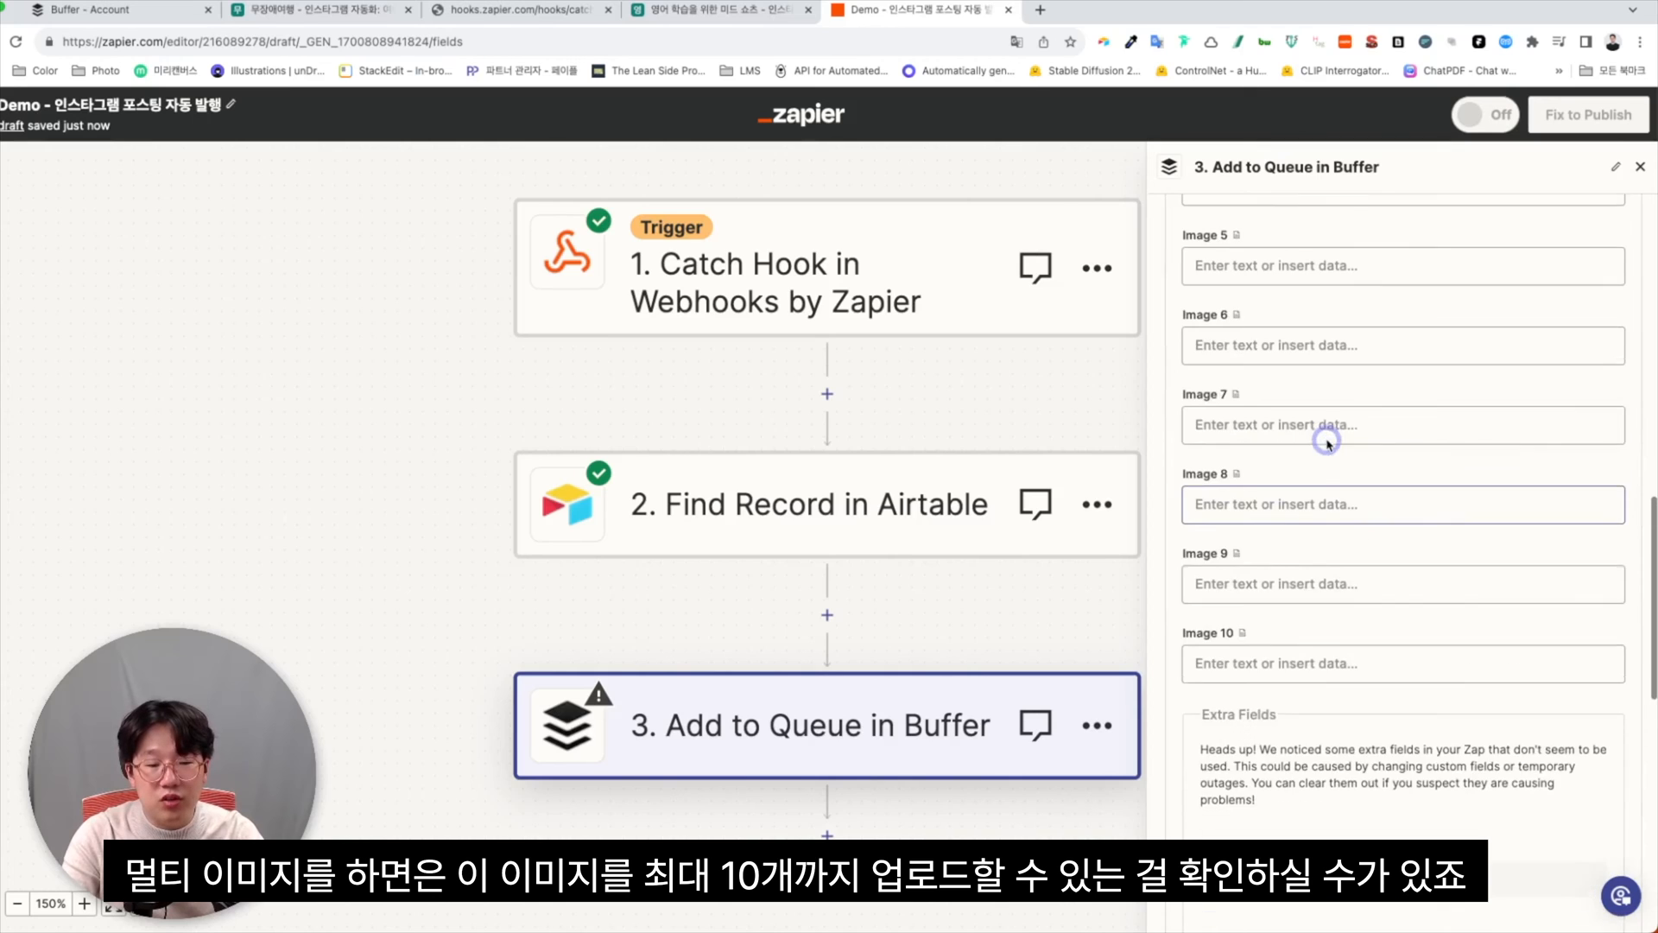
{"action": "scroll", "coordinate": [1327, 442], "scroll_direction": "up", "scroll_amount": 5}
For Image 1, search the Find Record step's data for "카드 이미지".
{"action": "left_click", "coordinate": [1235, 602]}
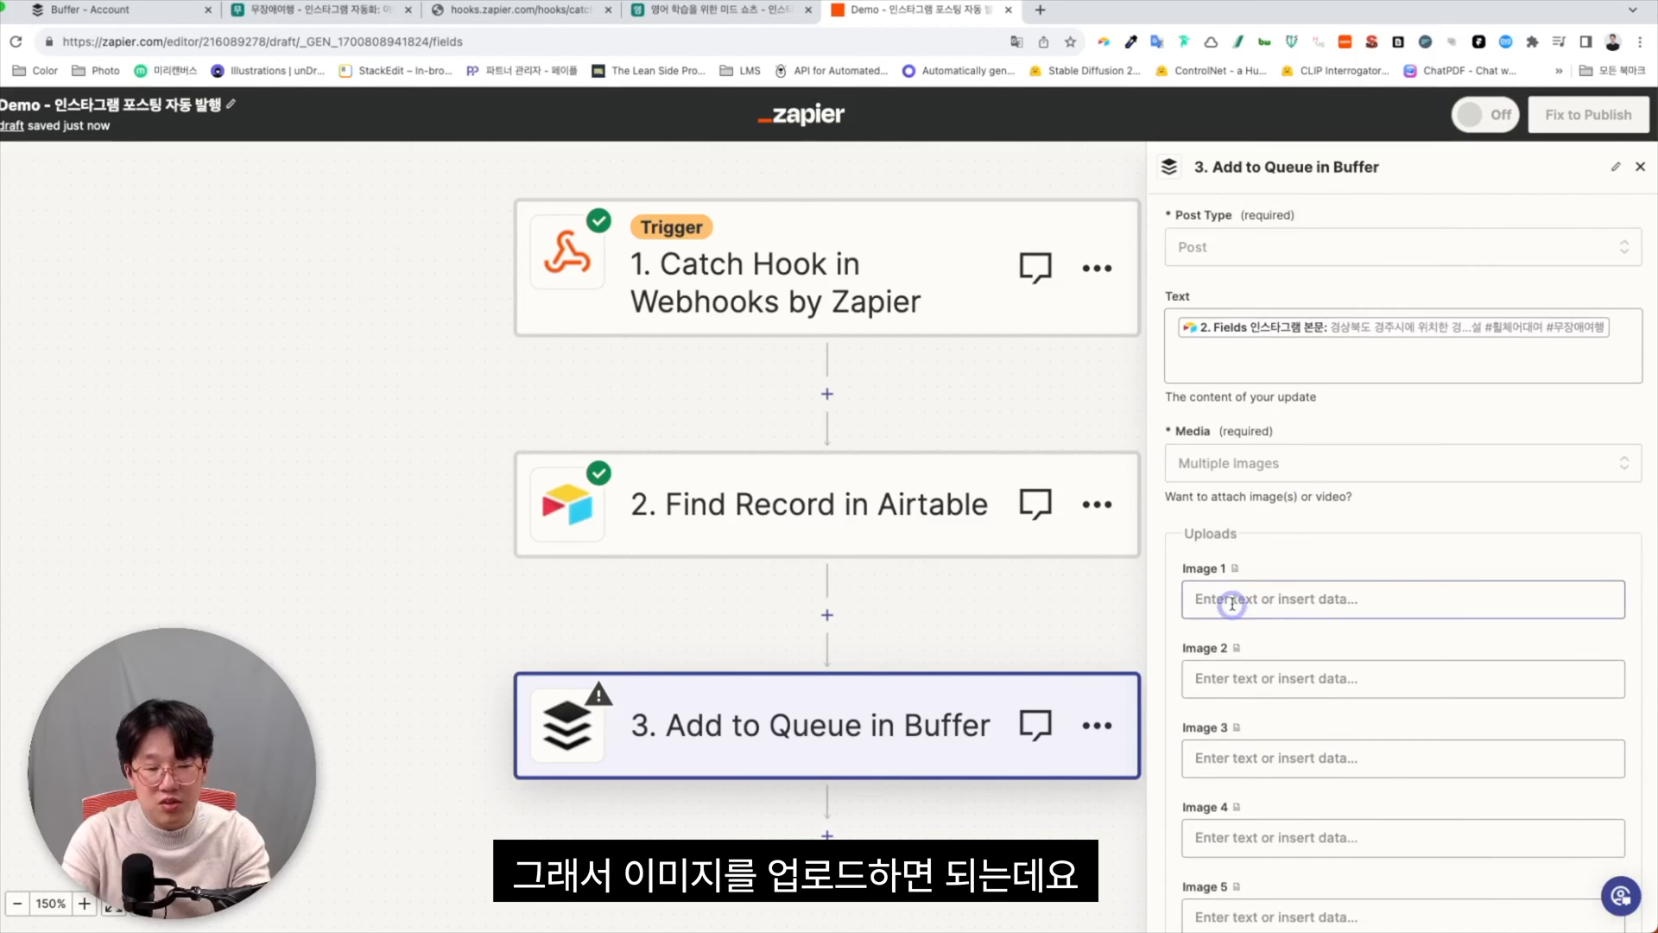
{"action": "left_click", "coordinate": [1205, 790]}
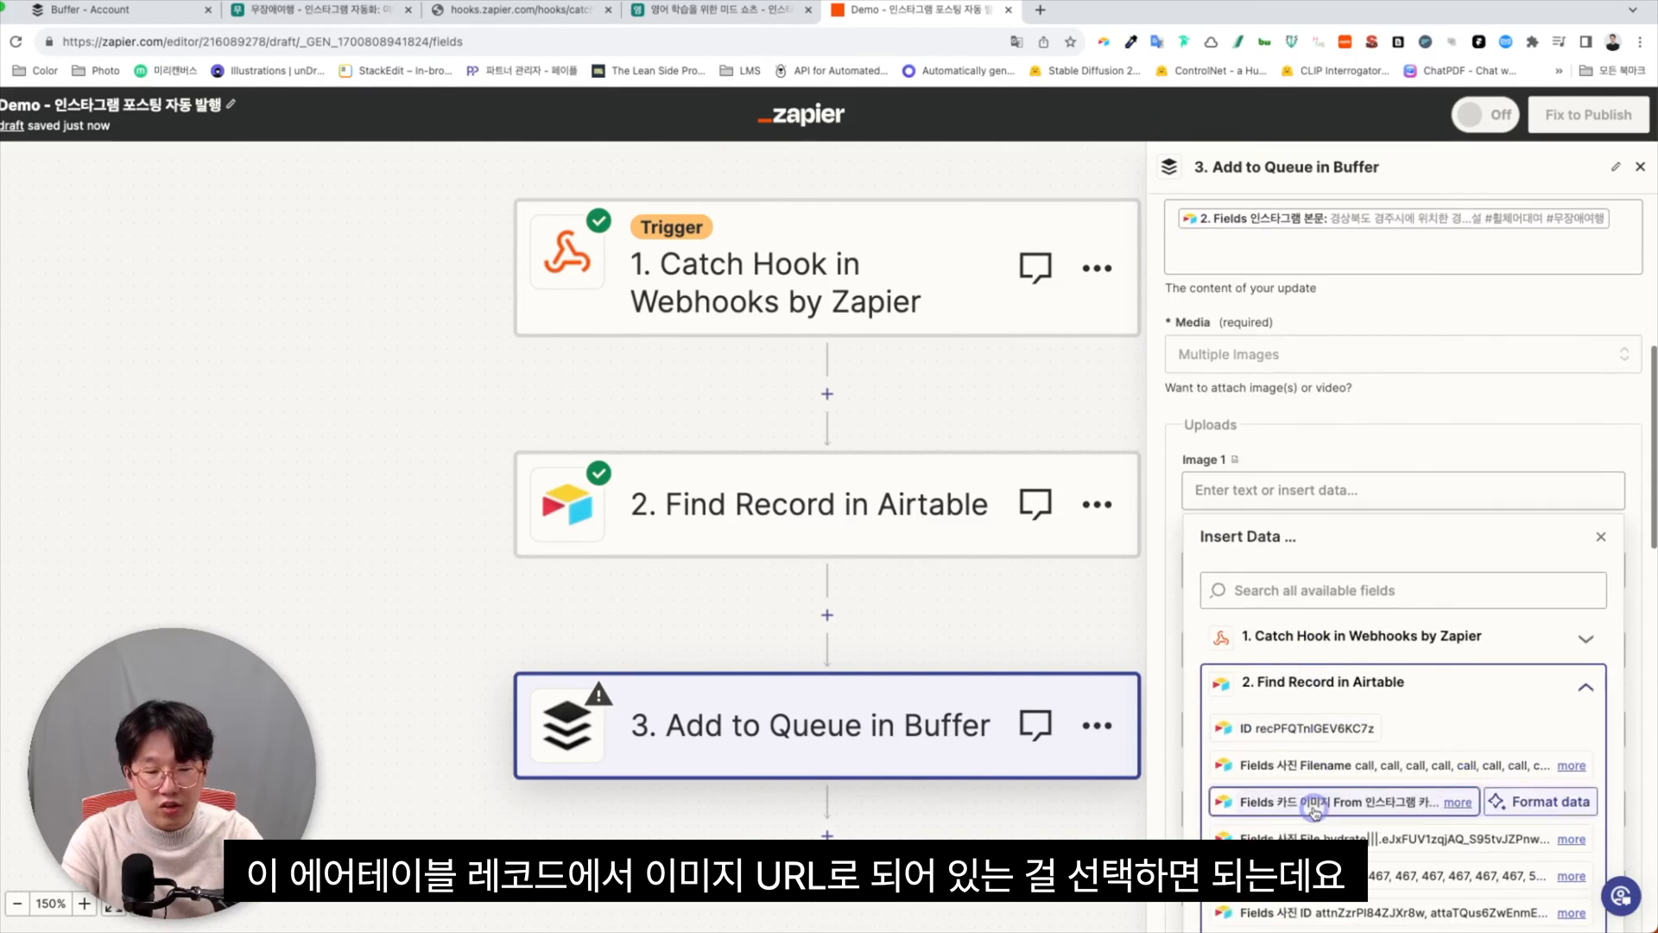
{"action": "scroll", "coordinate": [1317, 828], "scroll_direction": "down", "scroll_amount": 3}
{"action": "type", "text": "카드 이미지"}
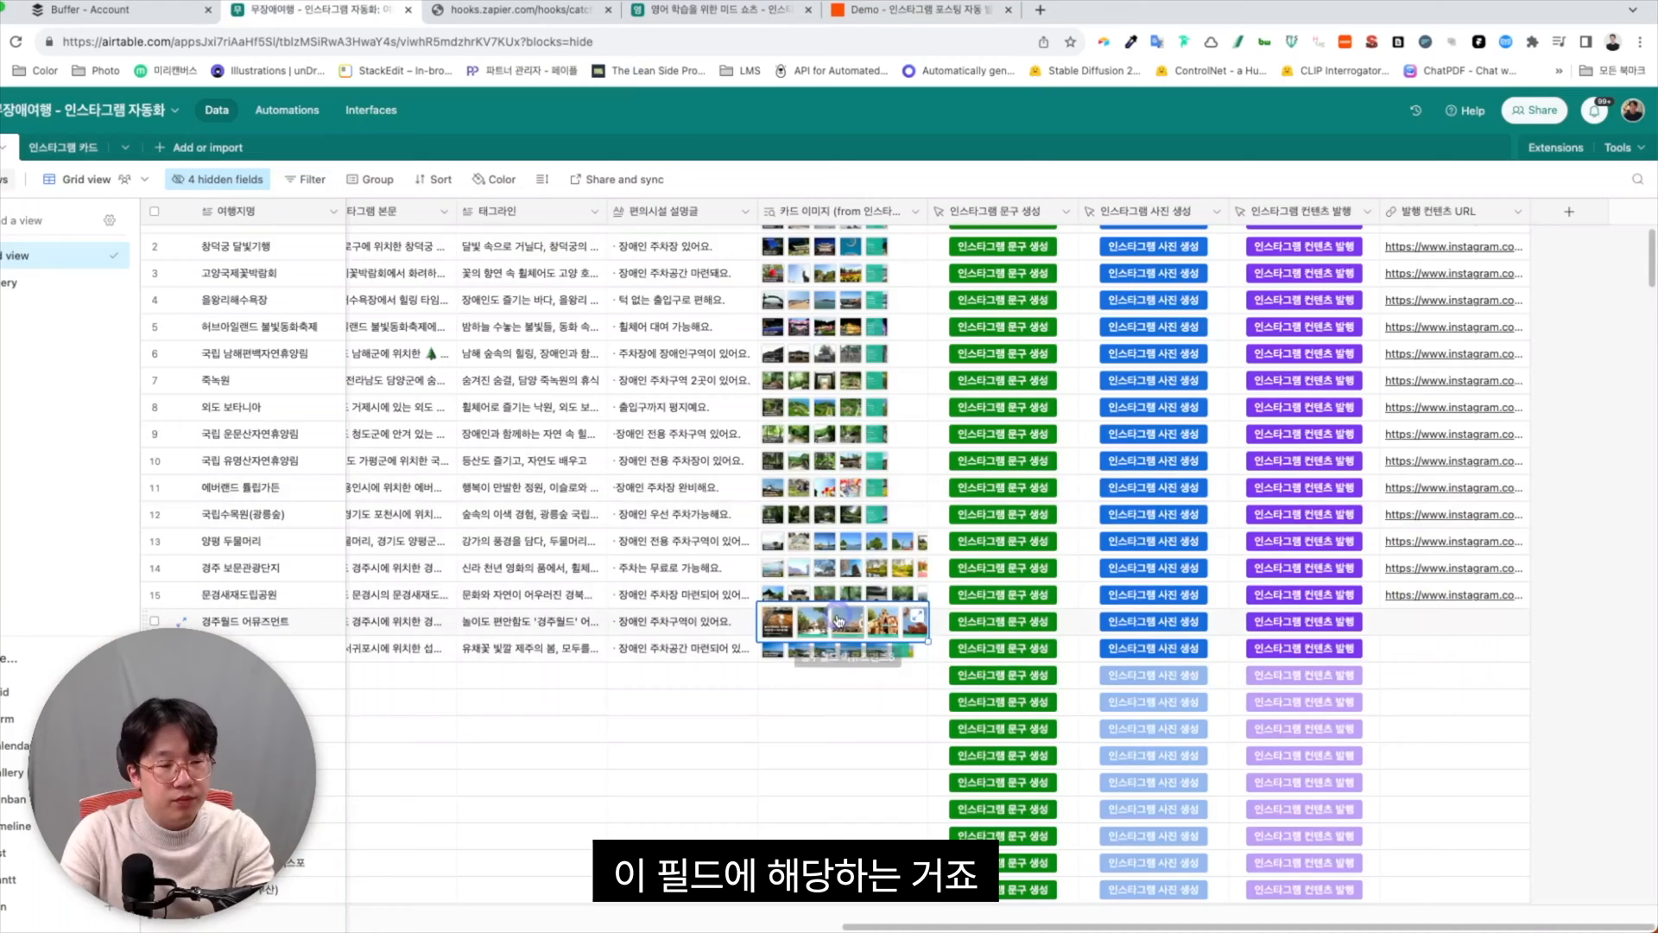
In Airtable, expand the 카드 이미지 cell of the 경주월드 어뮤즈먼트 record and look through its images.
{"action": "left_click", "coordinate": [916, 617]}
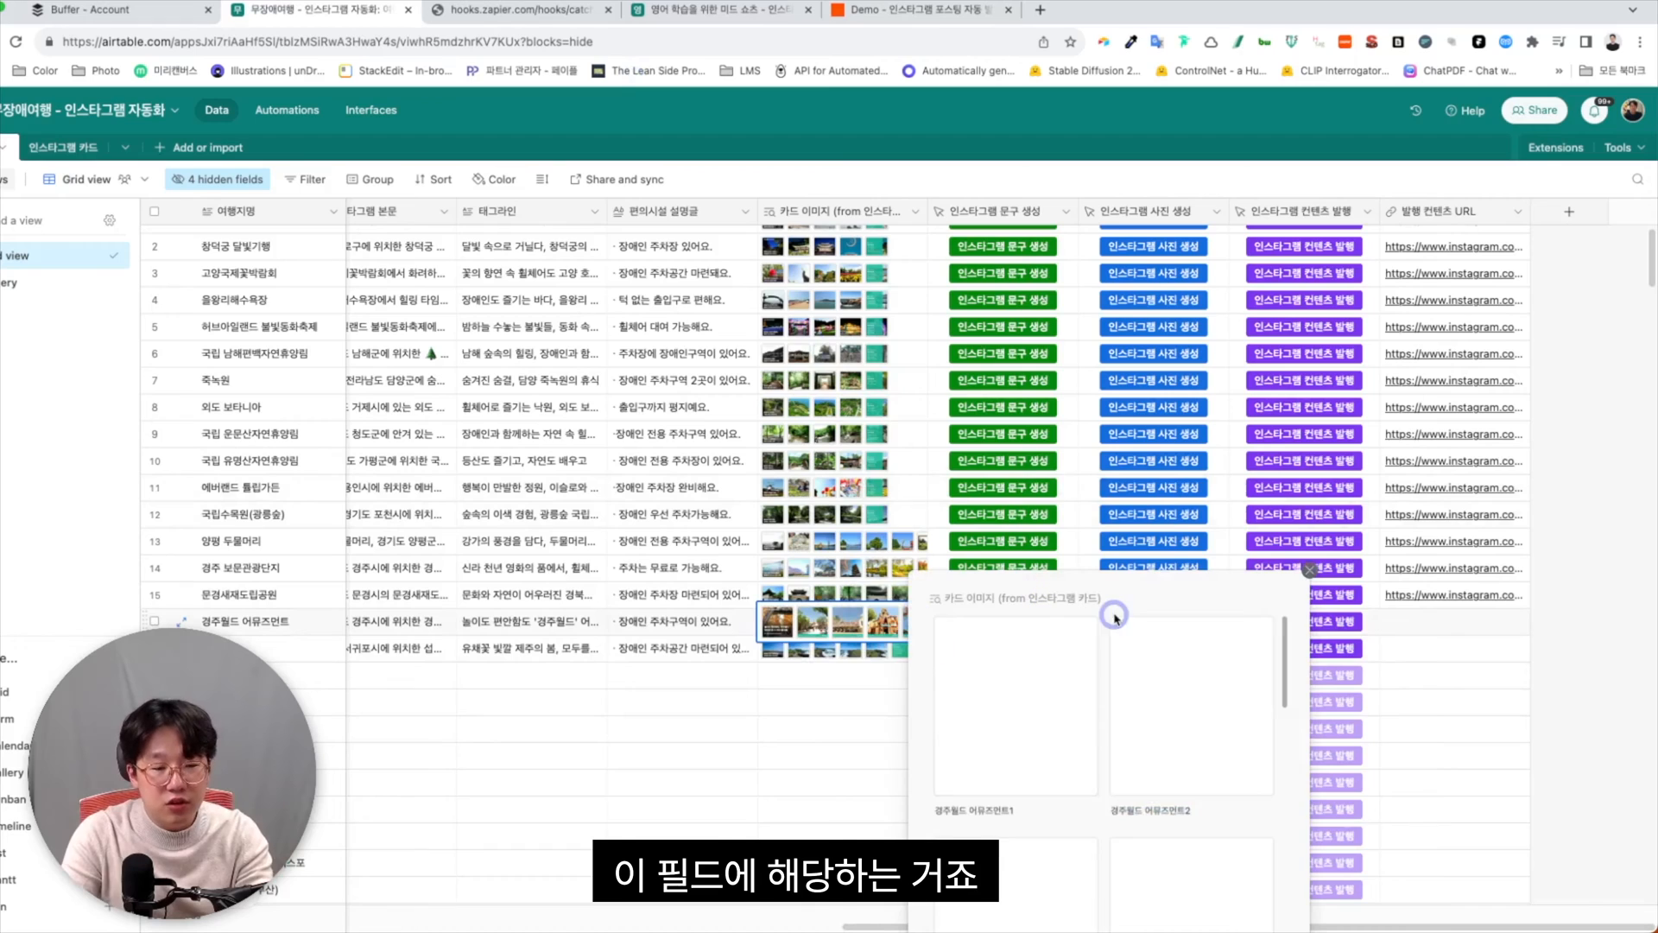
{"action": "scroll", "coordinate": [1115, 619], "scroll_direction": "down", "scroll_amount": 4}
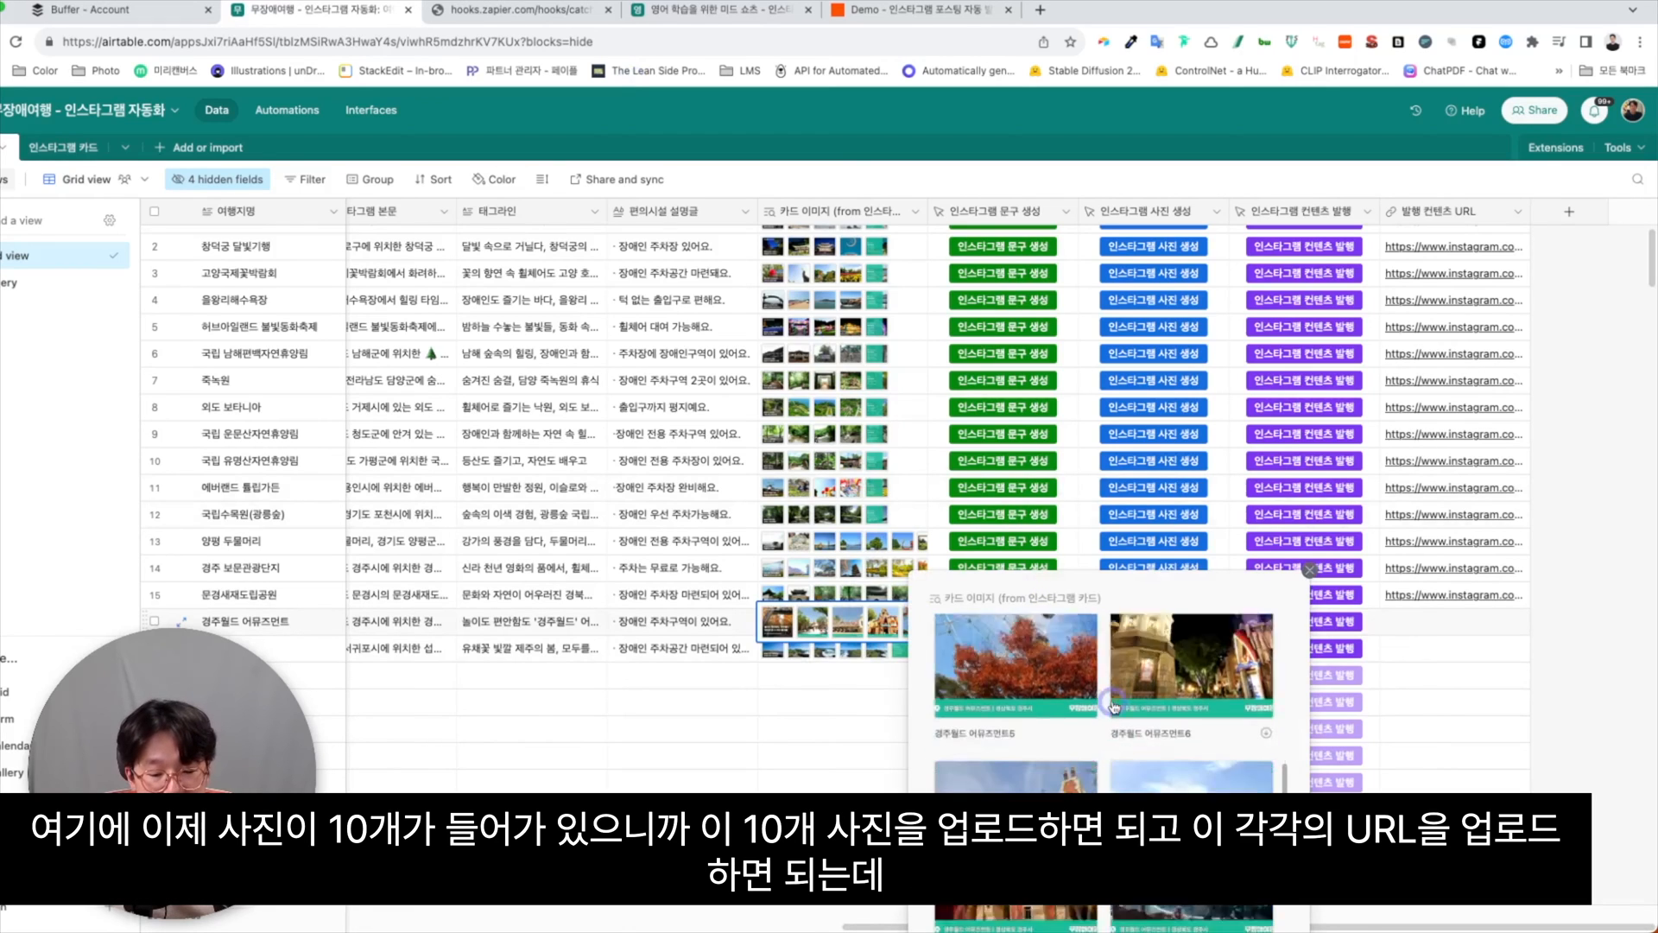
{"action": "scroll", "coordinate": [1132, 758], "scroll_direction": "up", "scroll_amount": 4}
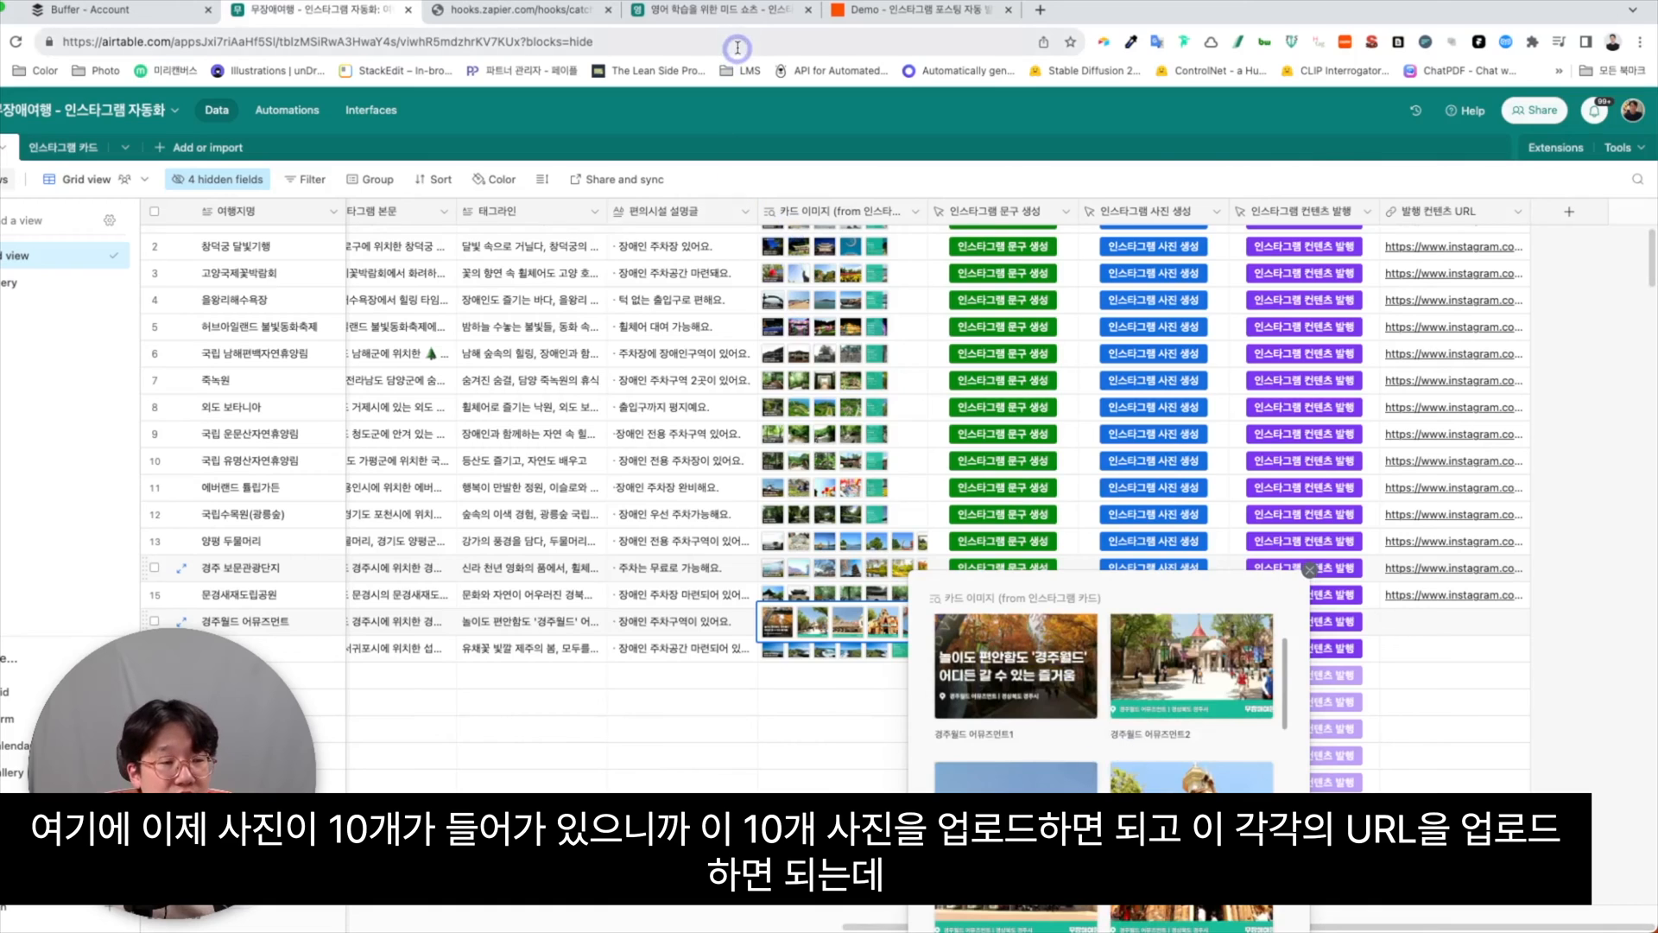
Back in Zapier, examine the full value of the 카드 이미지 From 인스타그램 카드 Url field and insert that field into Image 1.
{"action": "left_click", "coordinate": [914, 10]}
{"action": "scroll", "coordinate": [1416, 561], "scroll_direction": "down", "scroll_amount": 1}
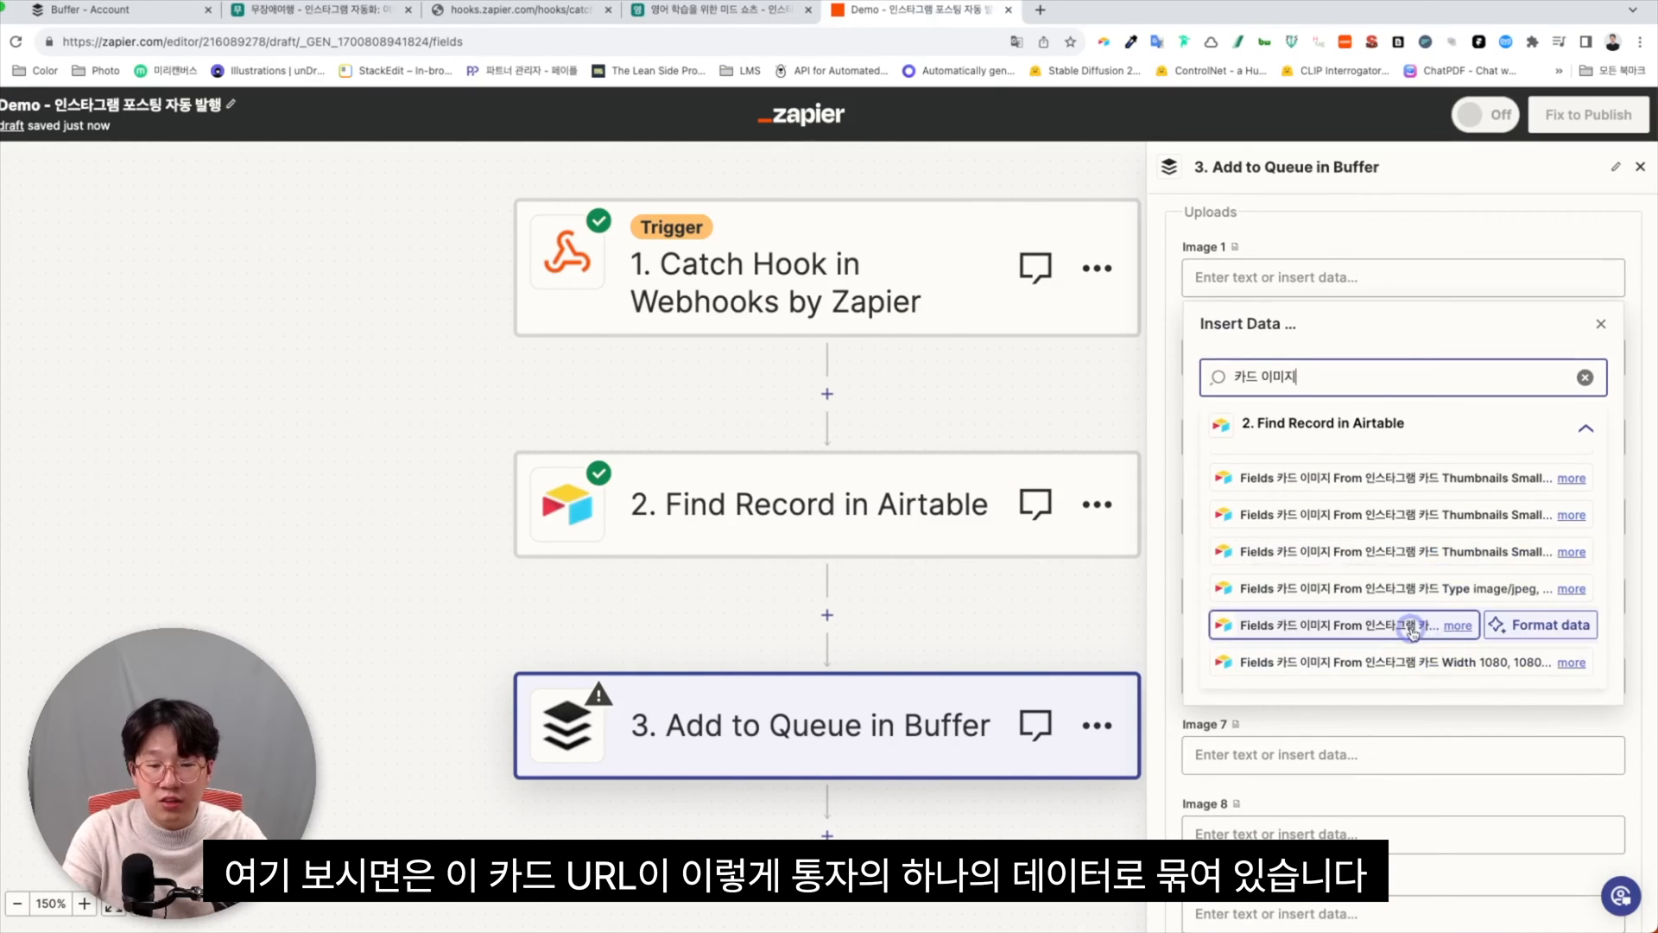
{"action": "left_click", "coordinate": [1458, 662]}
{"action": "scroll", "coordinate": [1454, 635], "scroll_direction": "down", "scroll_amount": 1}
{"action": "scroll", "coordinate": [1453, 635], "scroll_direction": "down", "scroll_amount": 6}
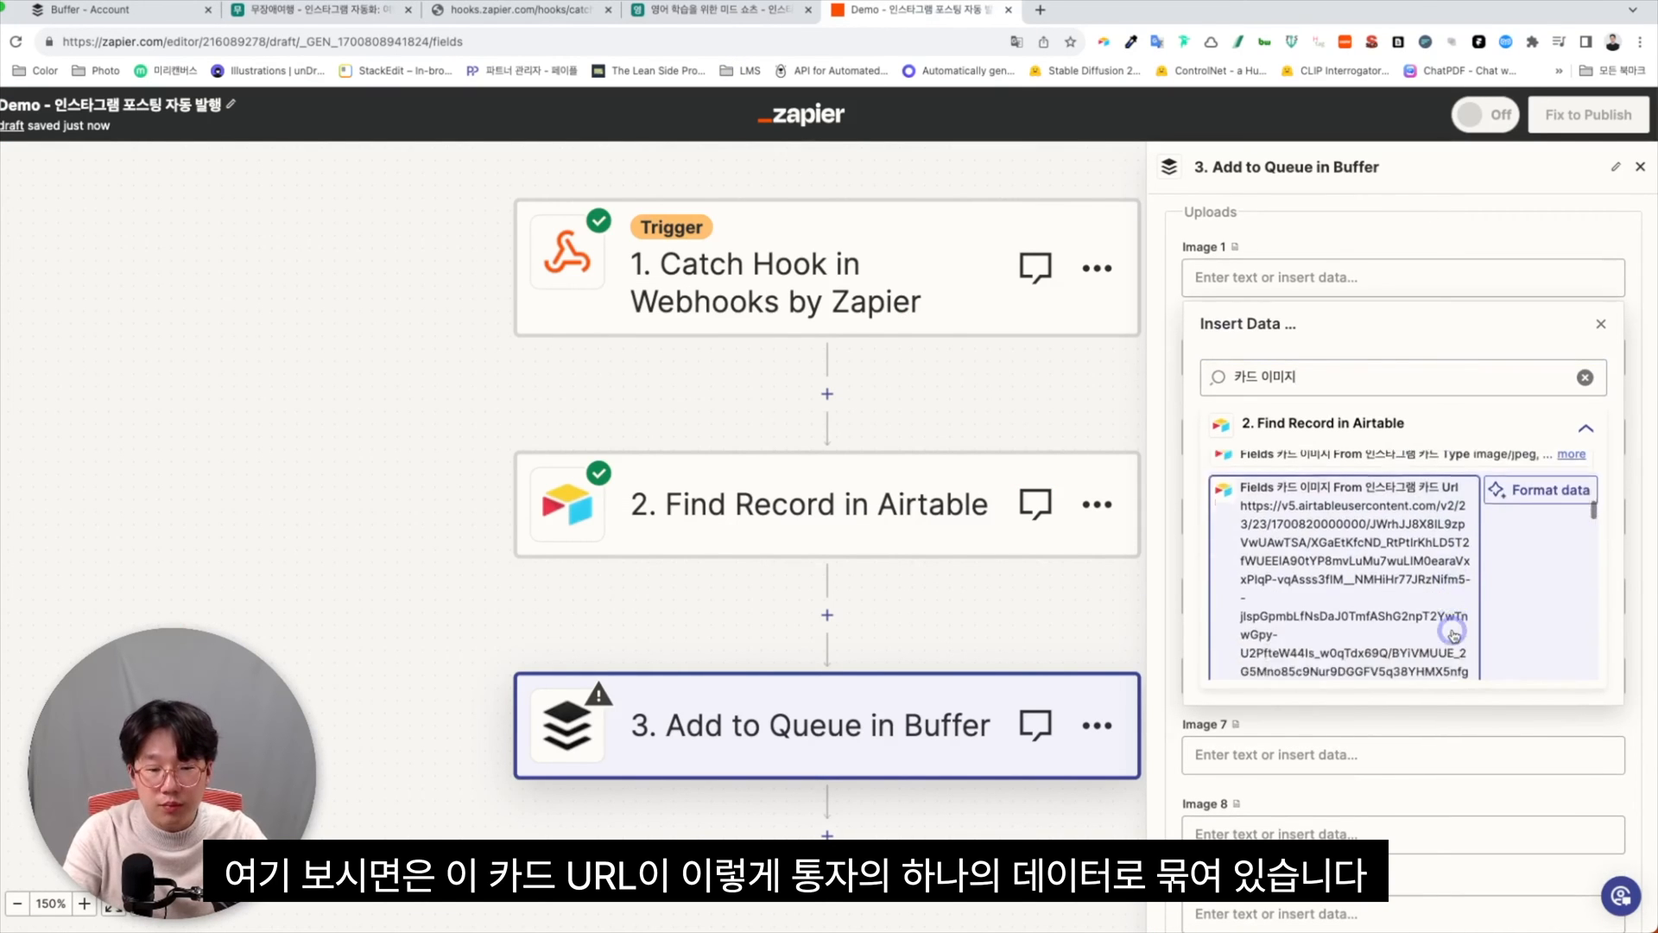
{"action": "scroll", "coordinate": [1454, 635], "scroll_direction": "down", "scroll_amount": 3}
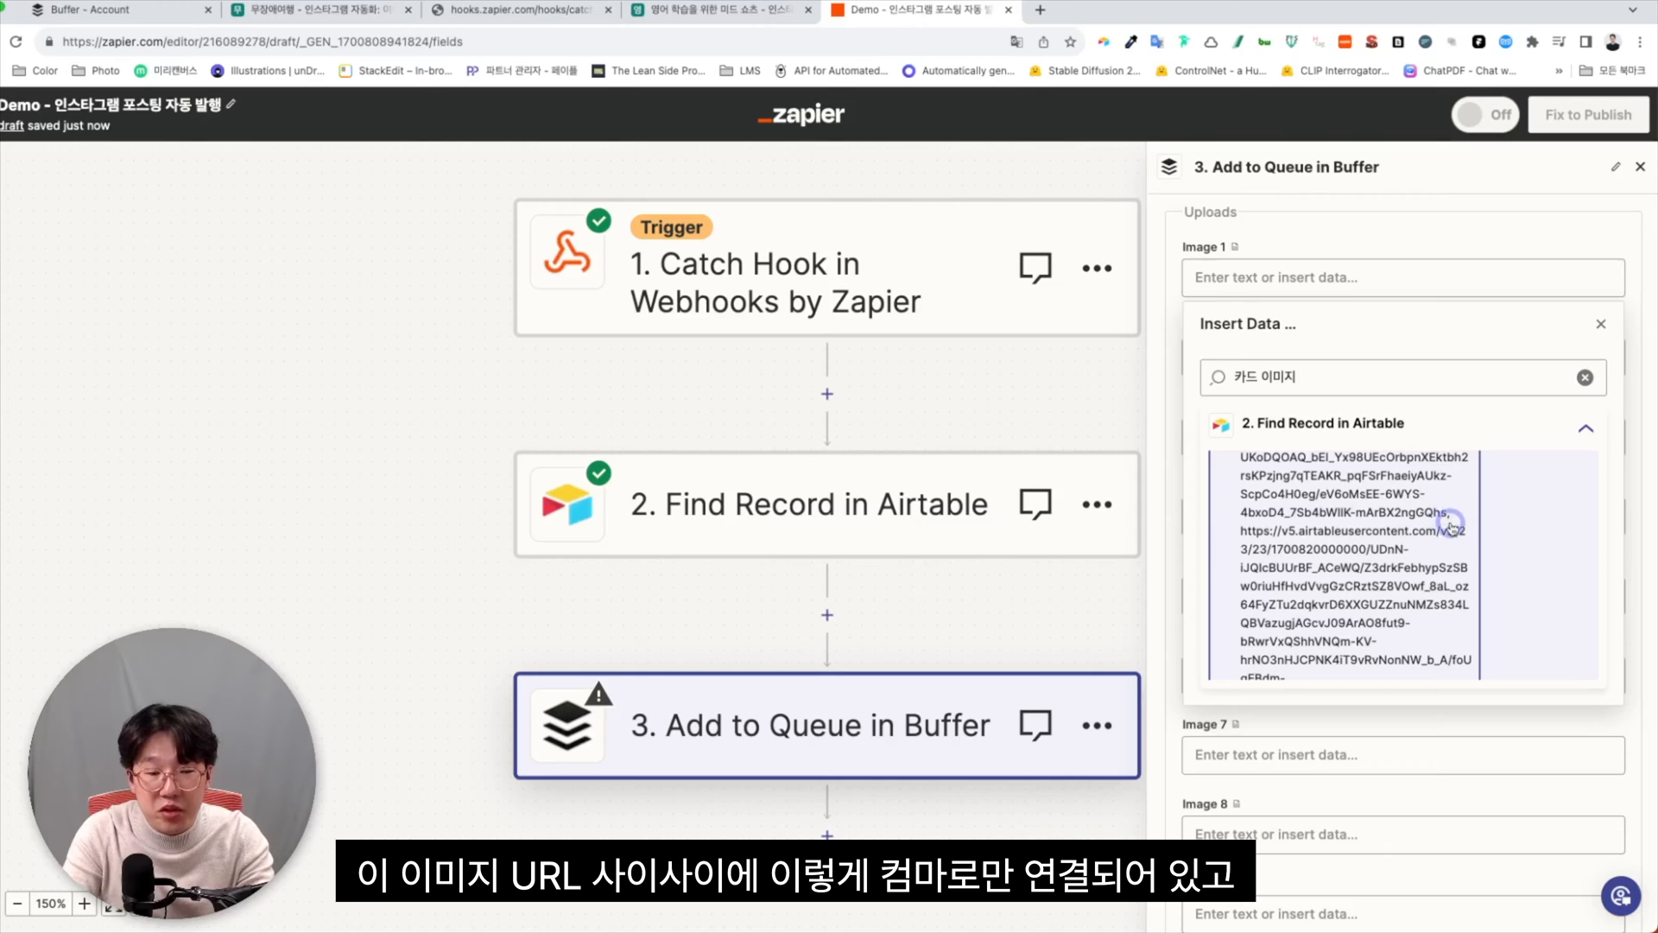
{"action": "scroll", "coordinate": [1451, 524], "scroll_direction": "down", "scroll_amount": 5}
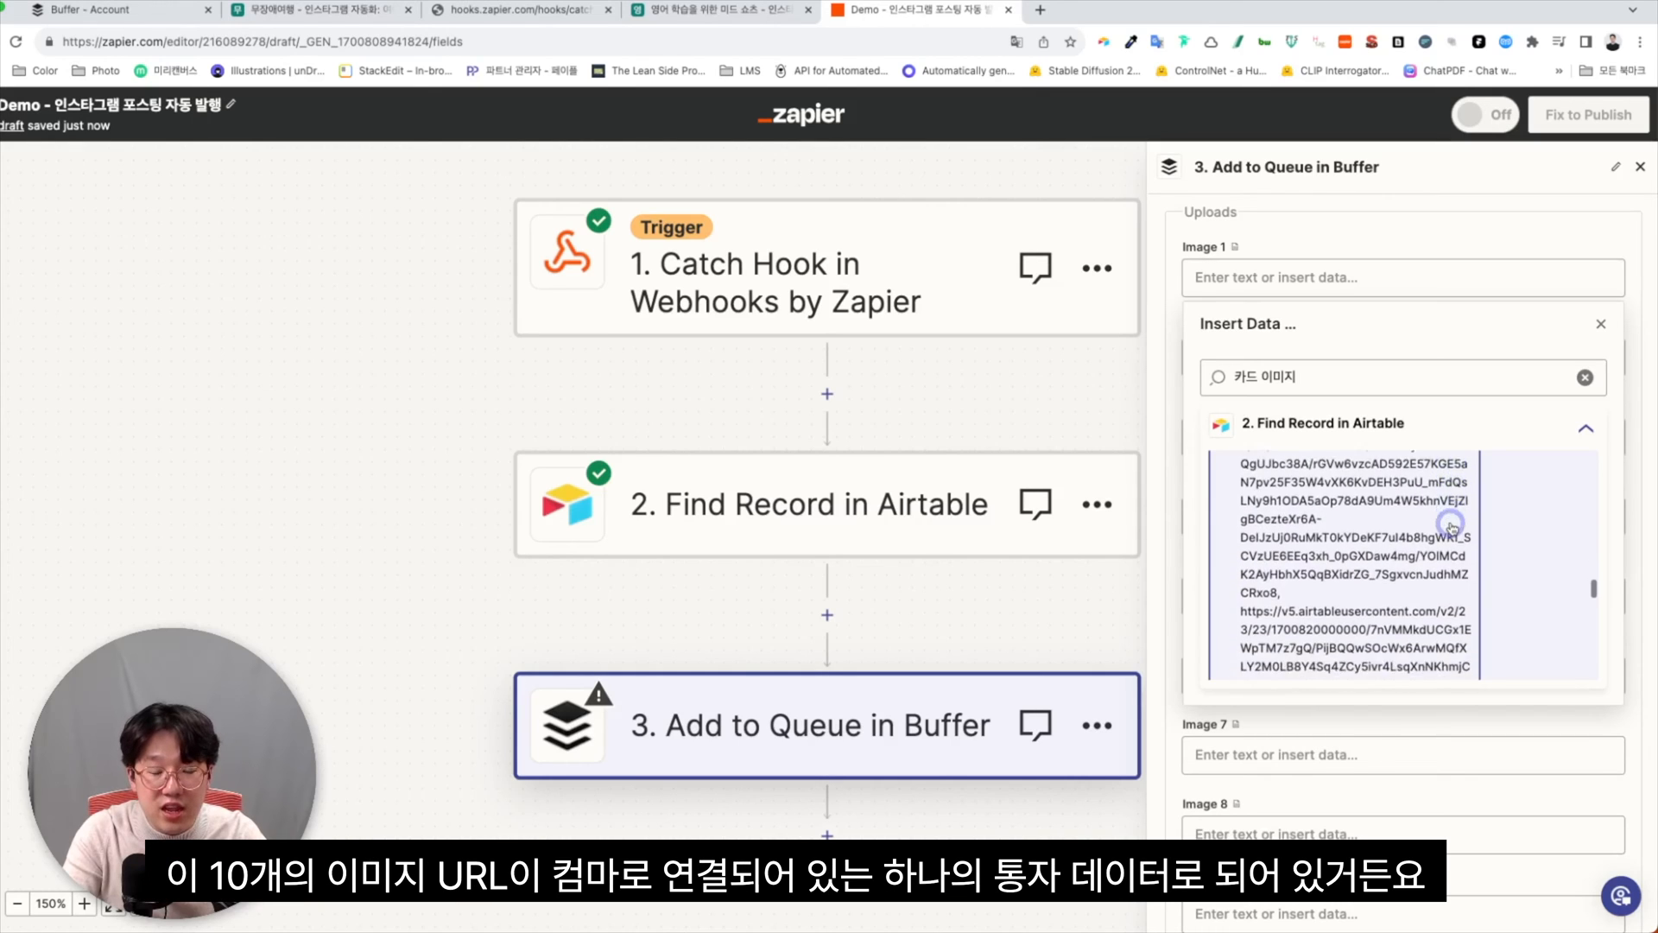
{"action": "scroll", "coordinate": [1451, 524], "scroll_direction": "down", "scroll_amount": 5}
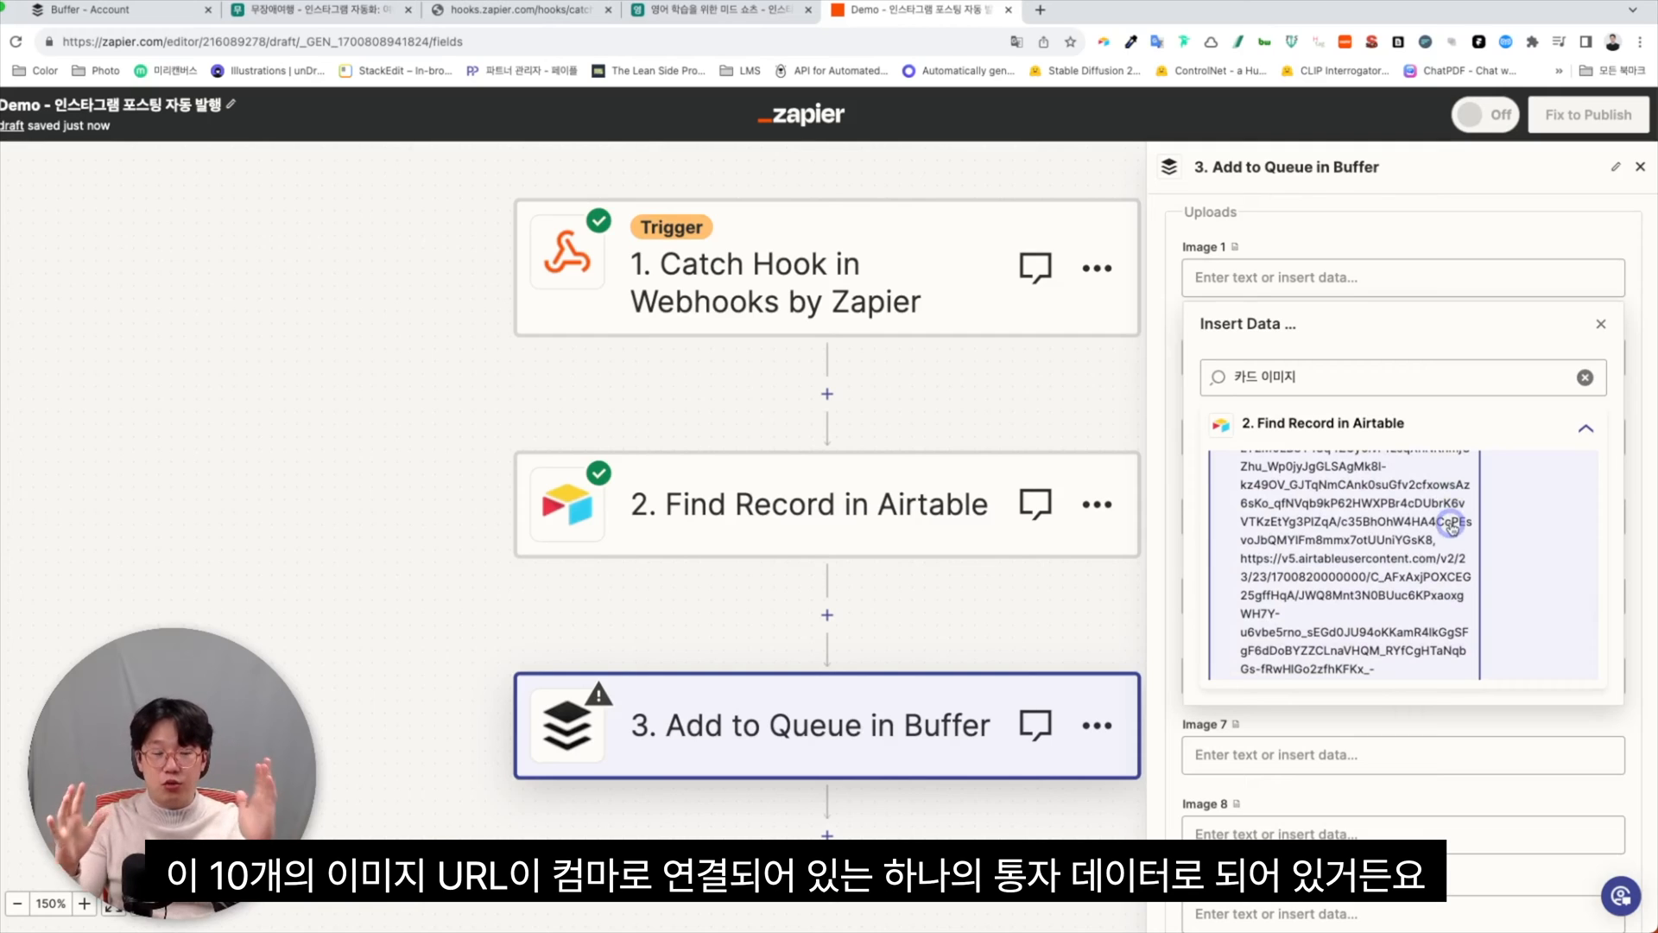
{"action": "left_click", "coordinate": [1428, 242]}
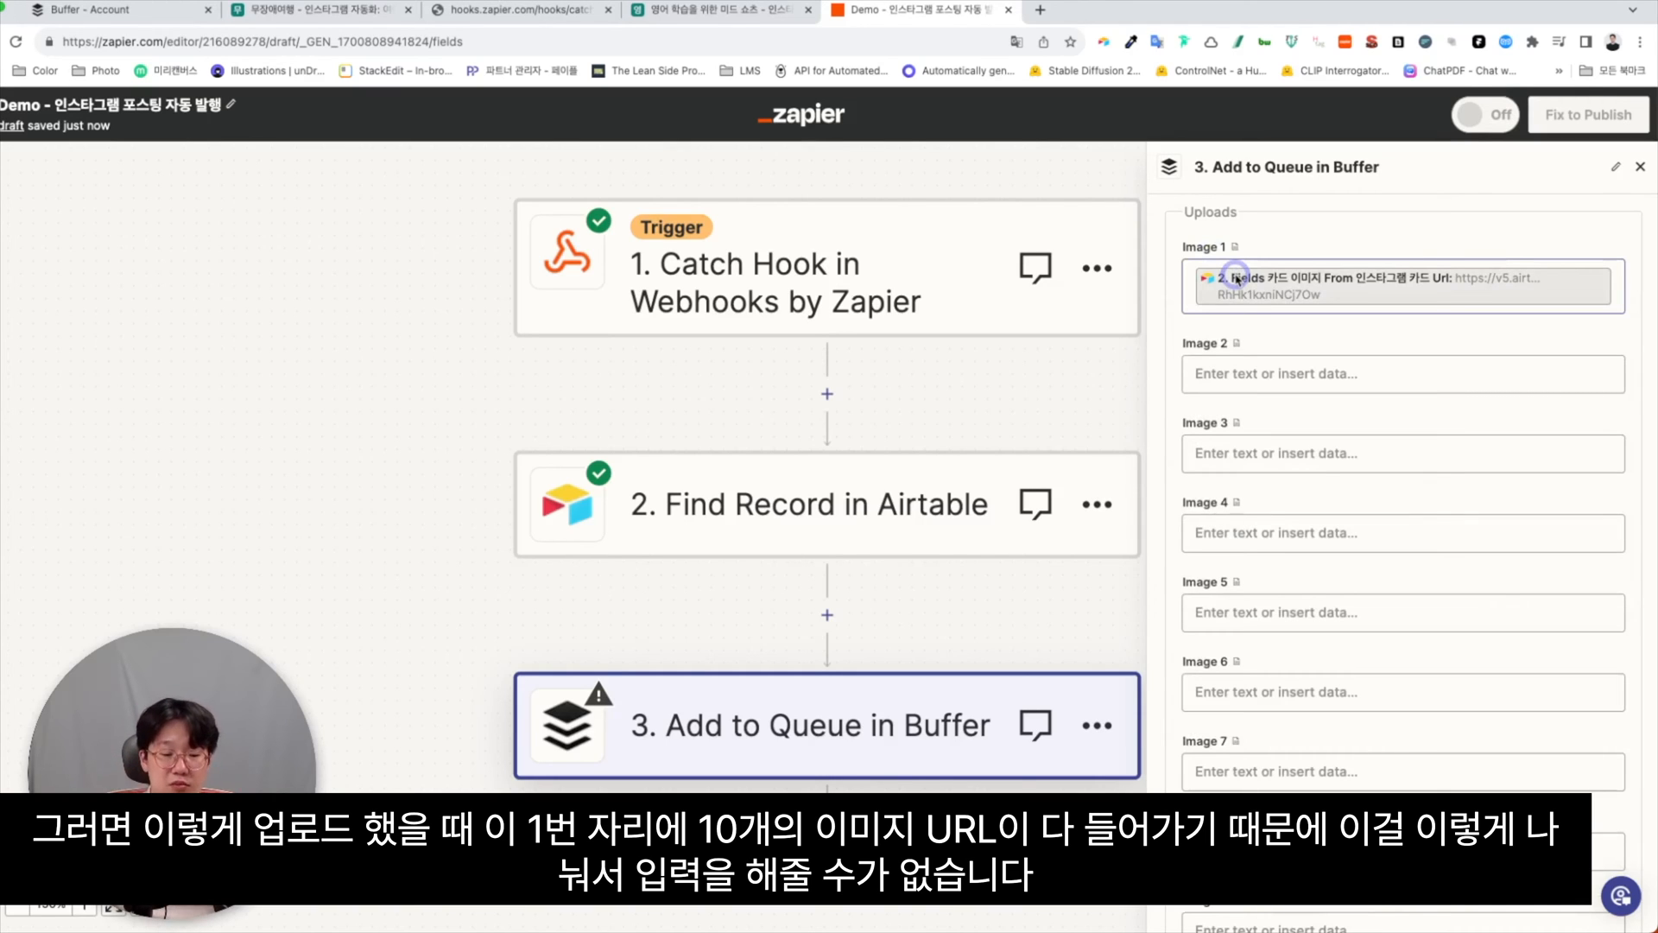
Insert a Code by Zapier step between Find Record and Add to Queue, and set its event to Run Javascript.
{"action": "left_click", "coordinate": [827, 617]}
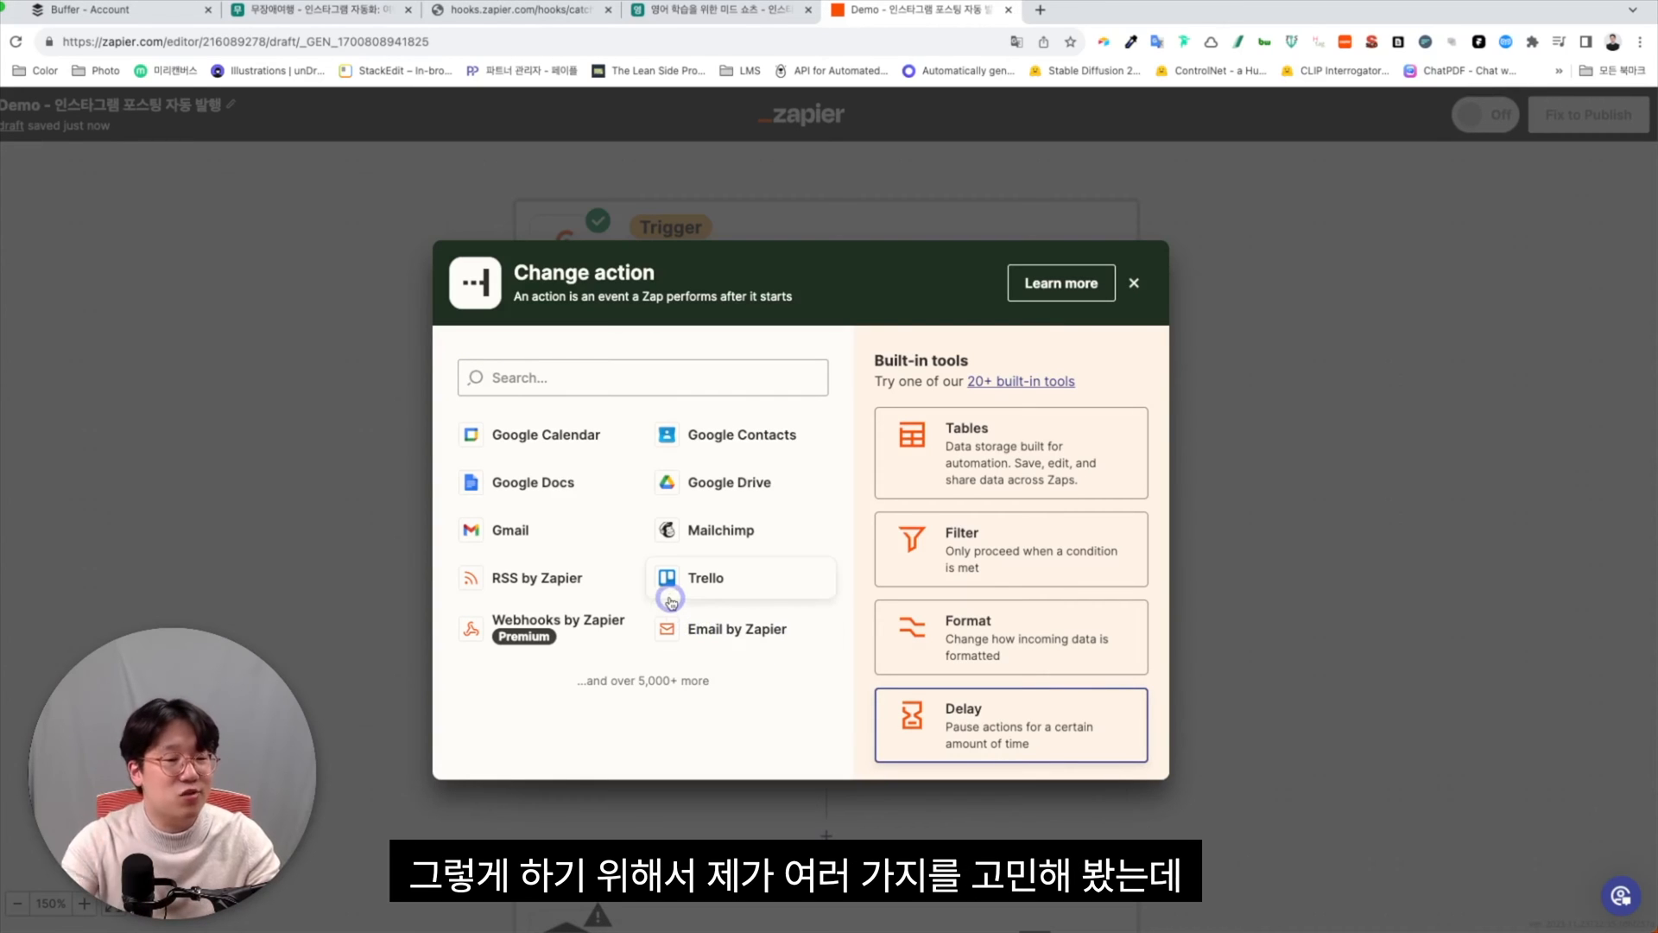
{"action": "left_click", "coordinate": [652, 394]}
{"action": "type", "text": "채"}
{"action": "key", "text": "BackSpace"}
{"action": "key", "text": "BackSpace"}
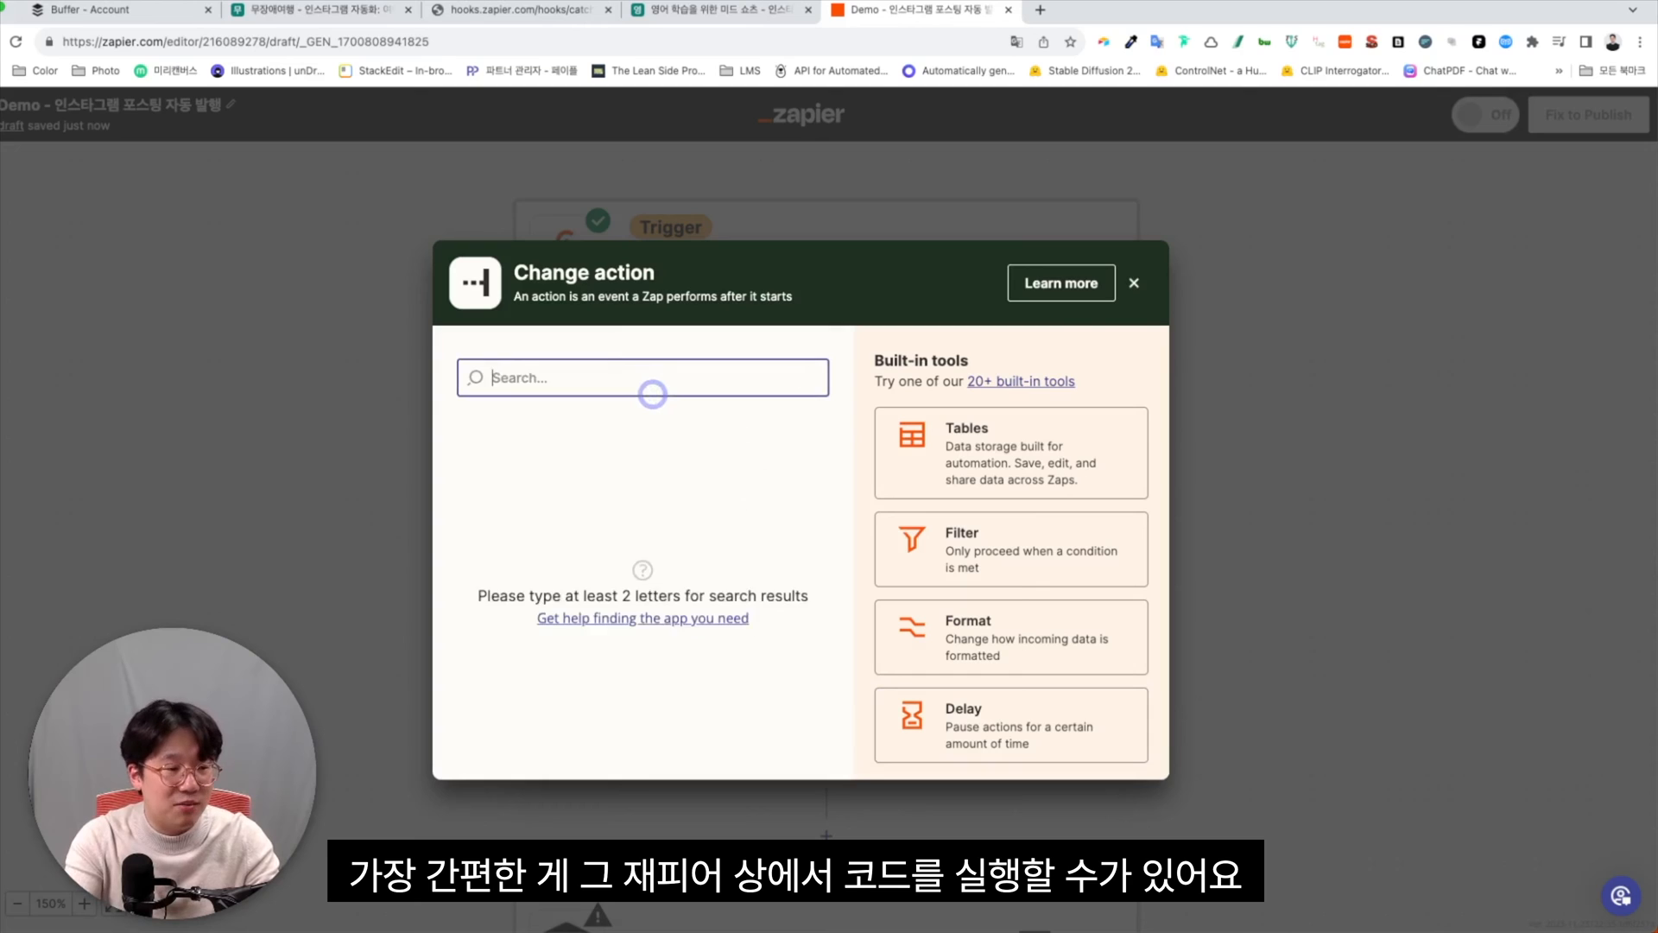
{"action": "type", "text": "code"}
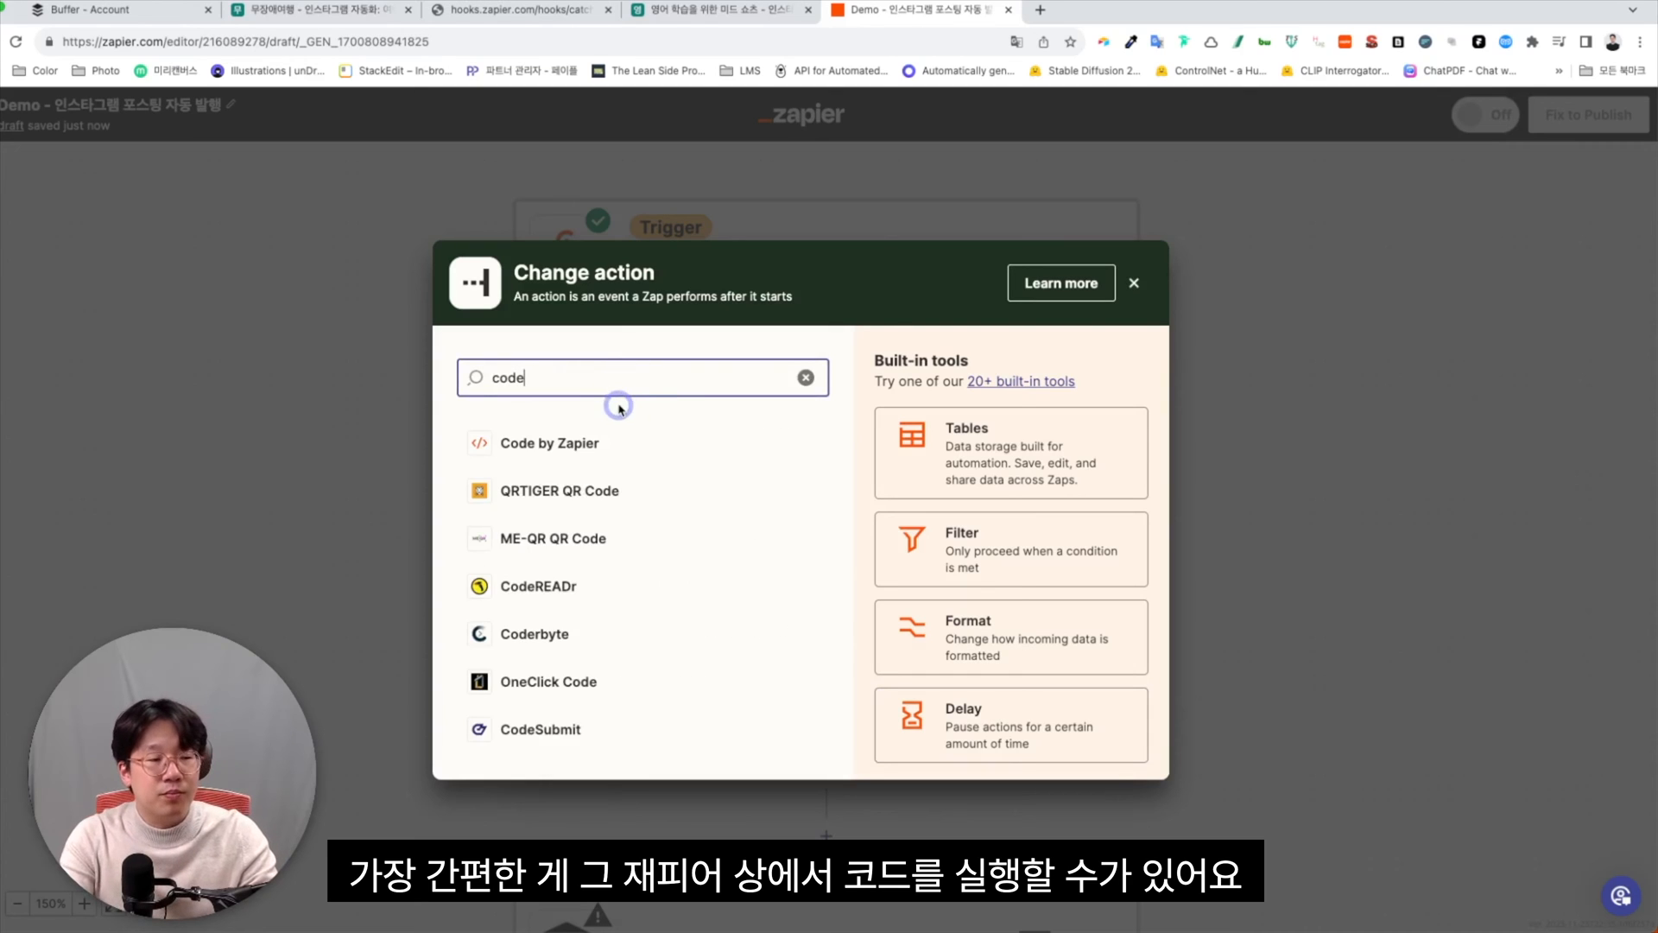
{"action": "left_click", "coordinate": [565, 446]}
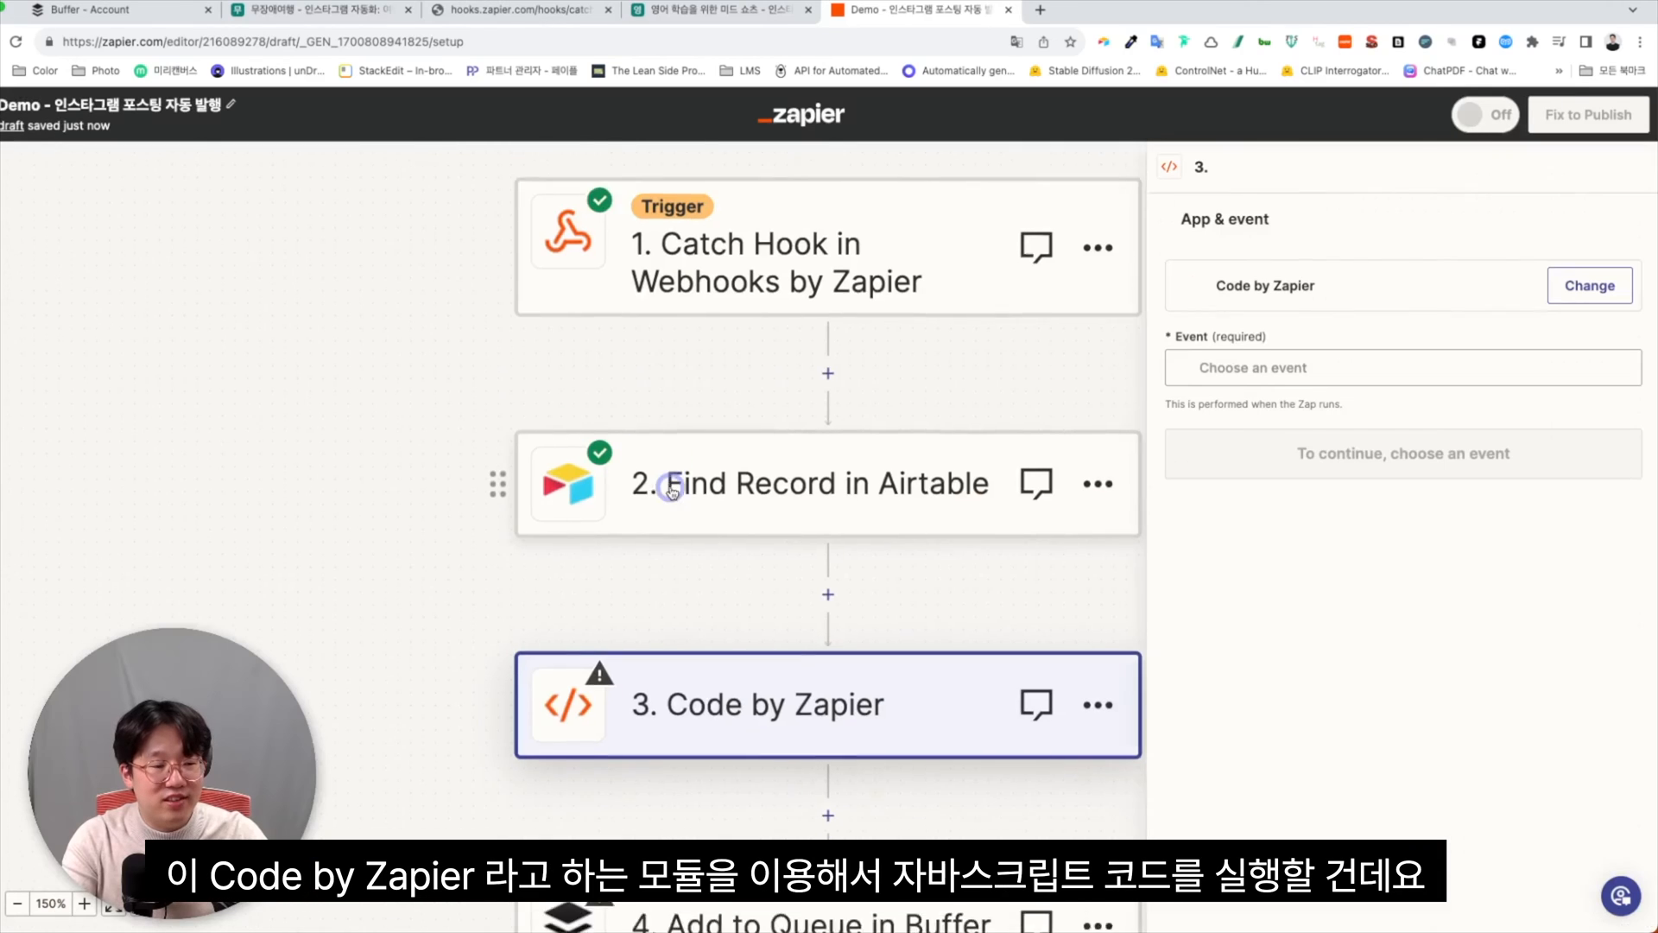
{"action": "left_click", "coordinate": [1226, 366]}
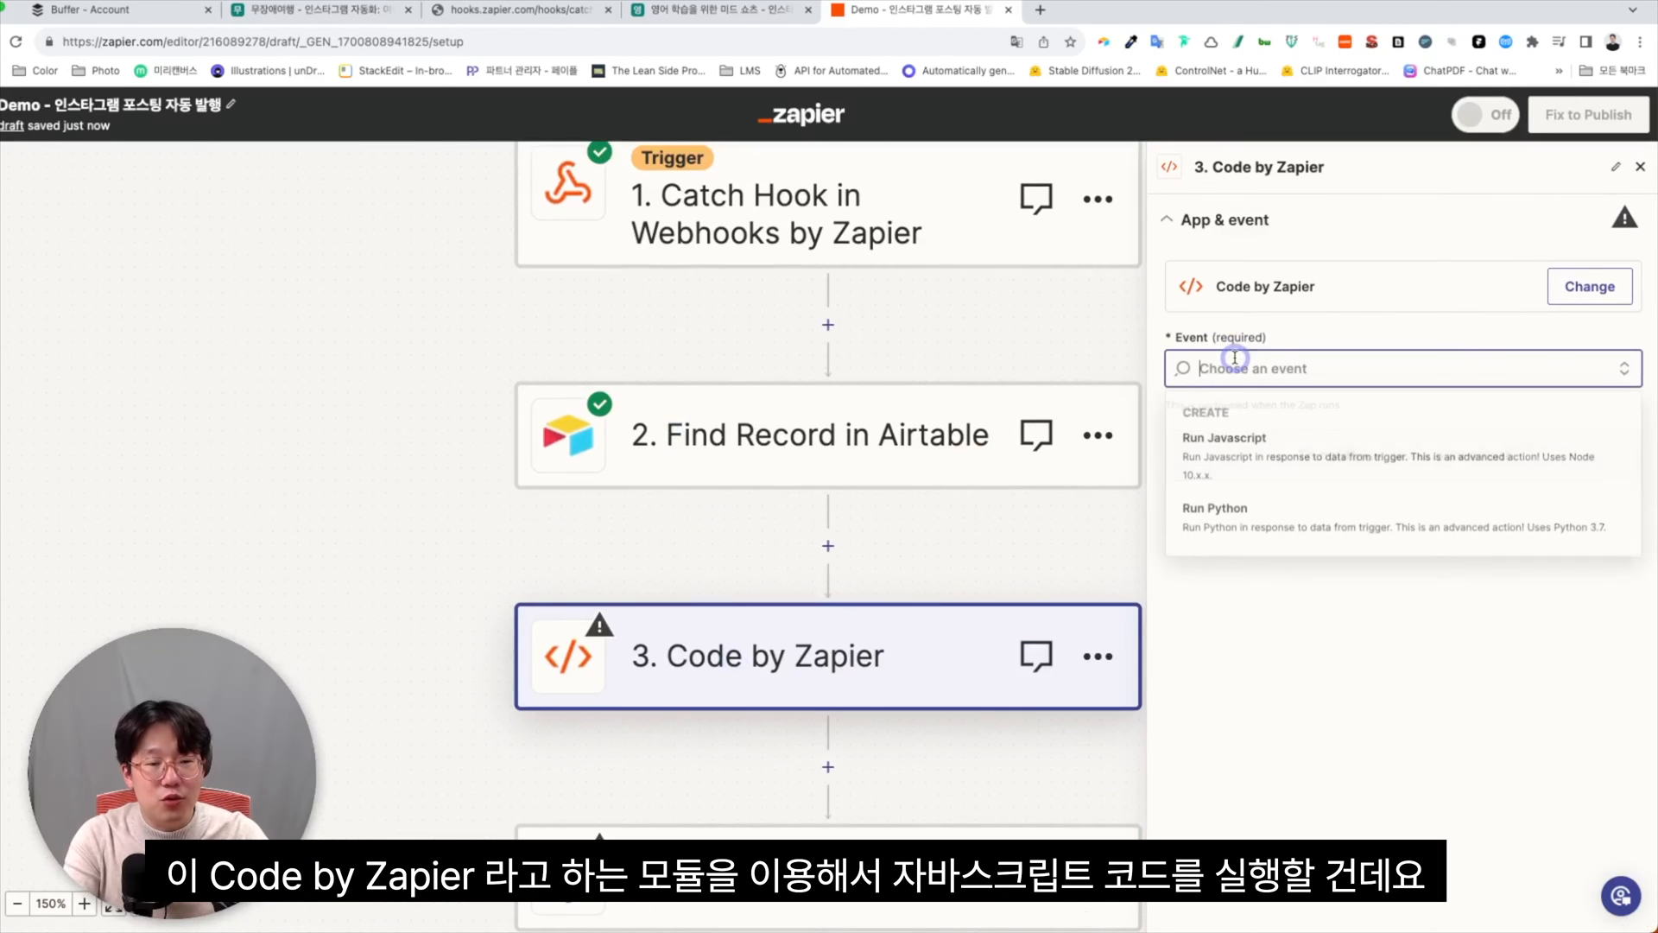
{"action": "left_click", "coordinate": [1239, 451]}
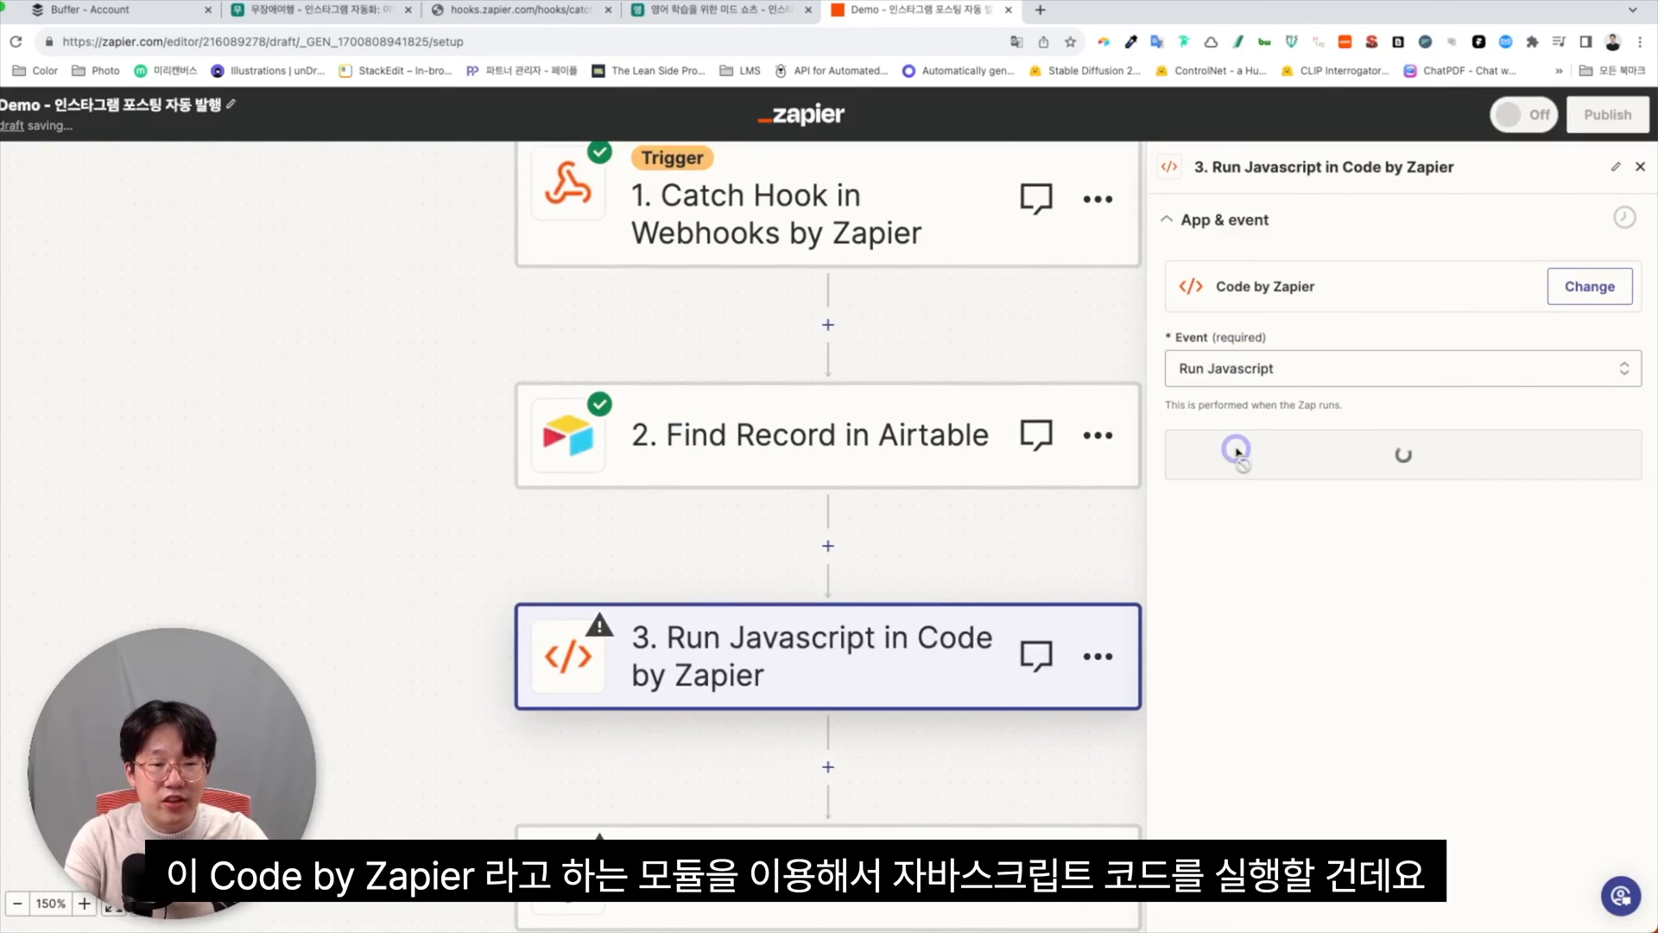
Add an input variable named text to the code step and map it to the Find Record field 카드 이미지 From 인스타그램 카드 Url.
{"action": "left_click", "coordinate": [1296, 346]}
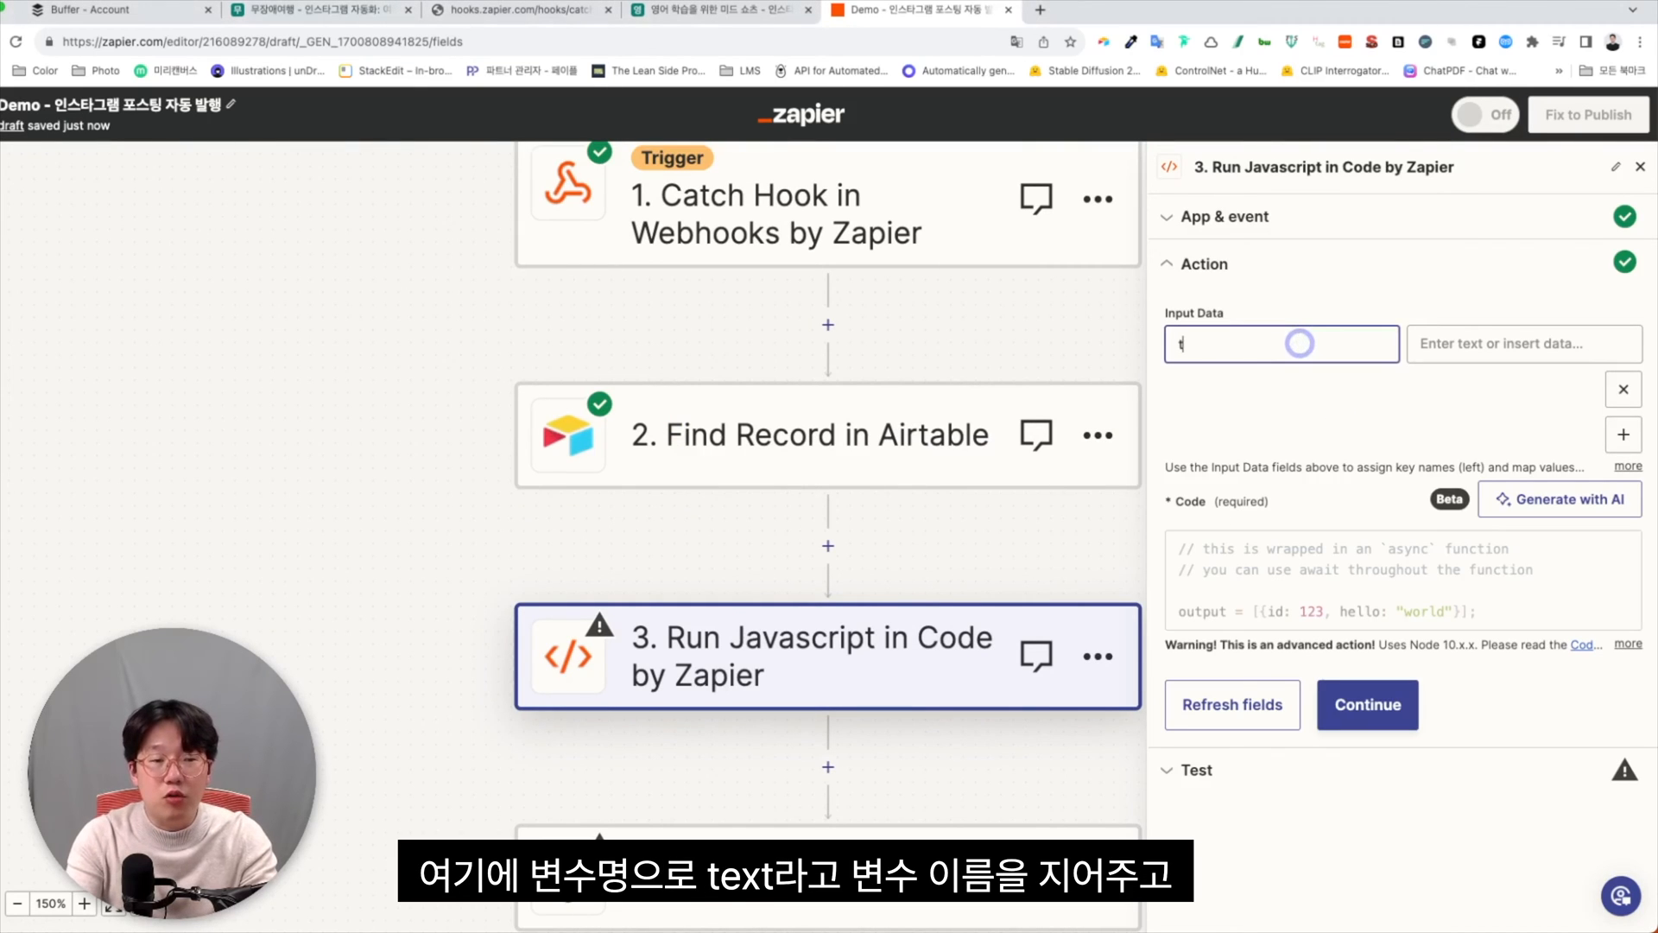
{"action": "type", "text": "text"}
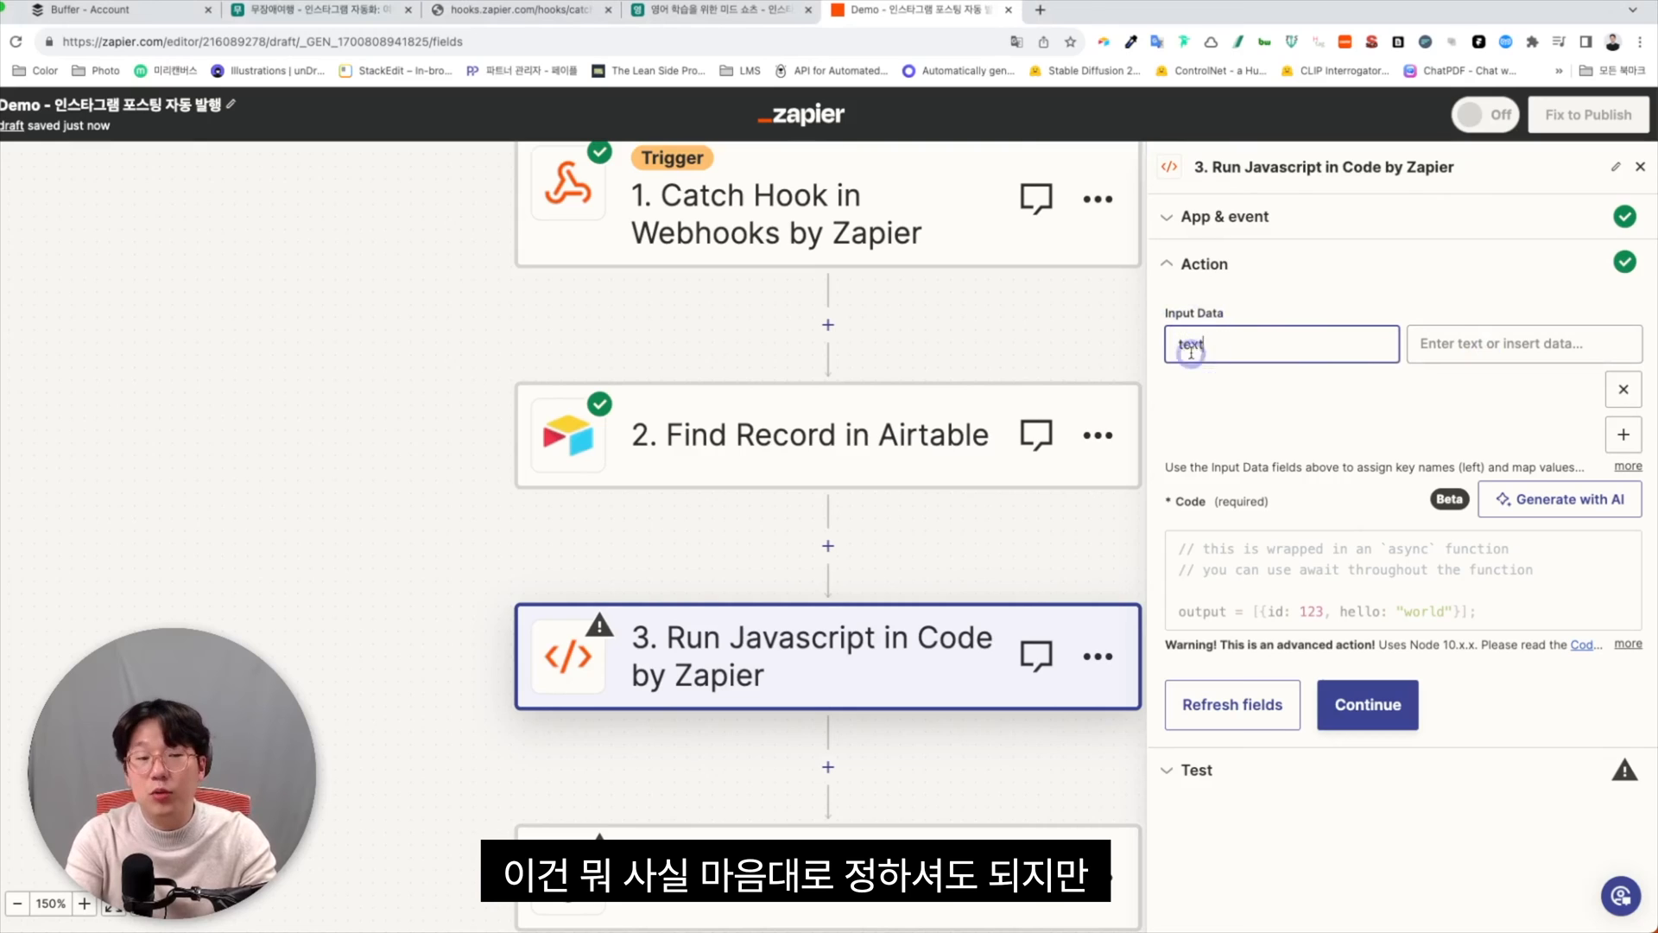
{"action": "left_click", "coordinate": [1450, 342]}
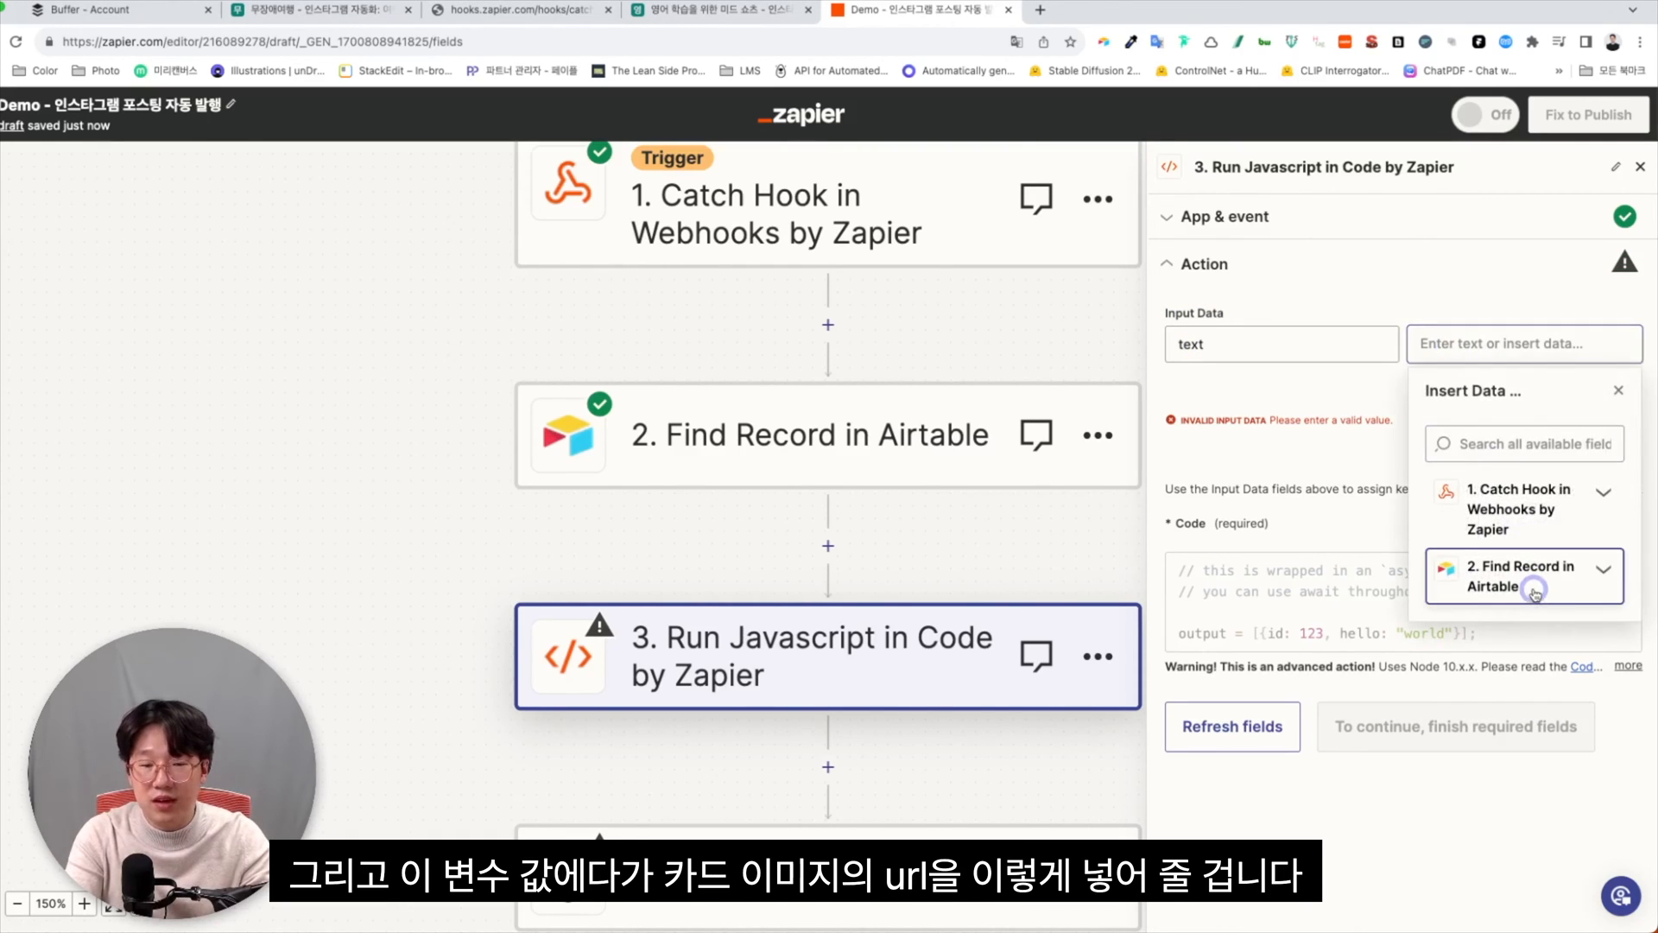
{"action": "left_click", "coordinate": [1532, 589]}
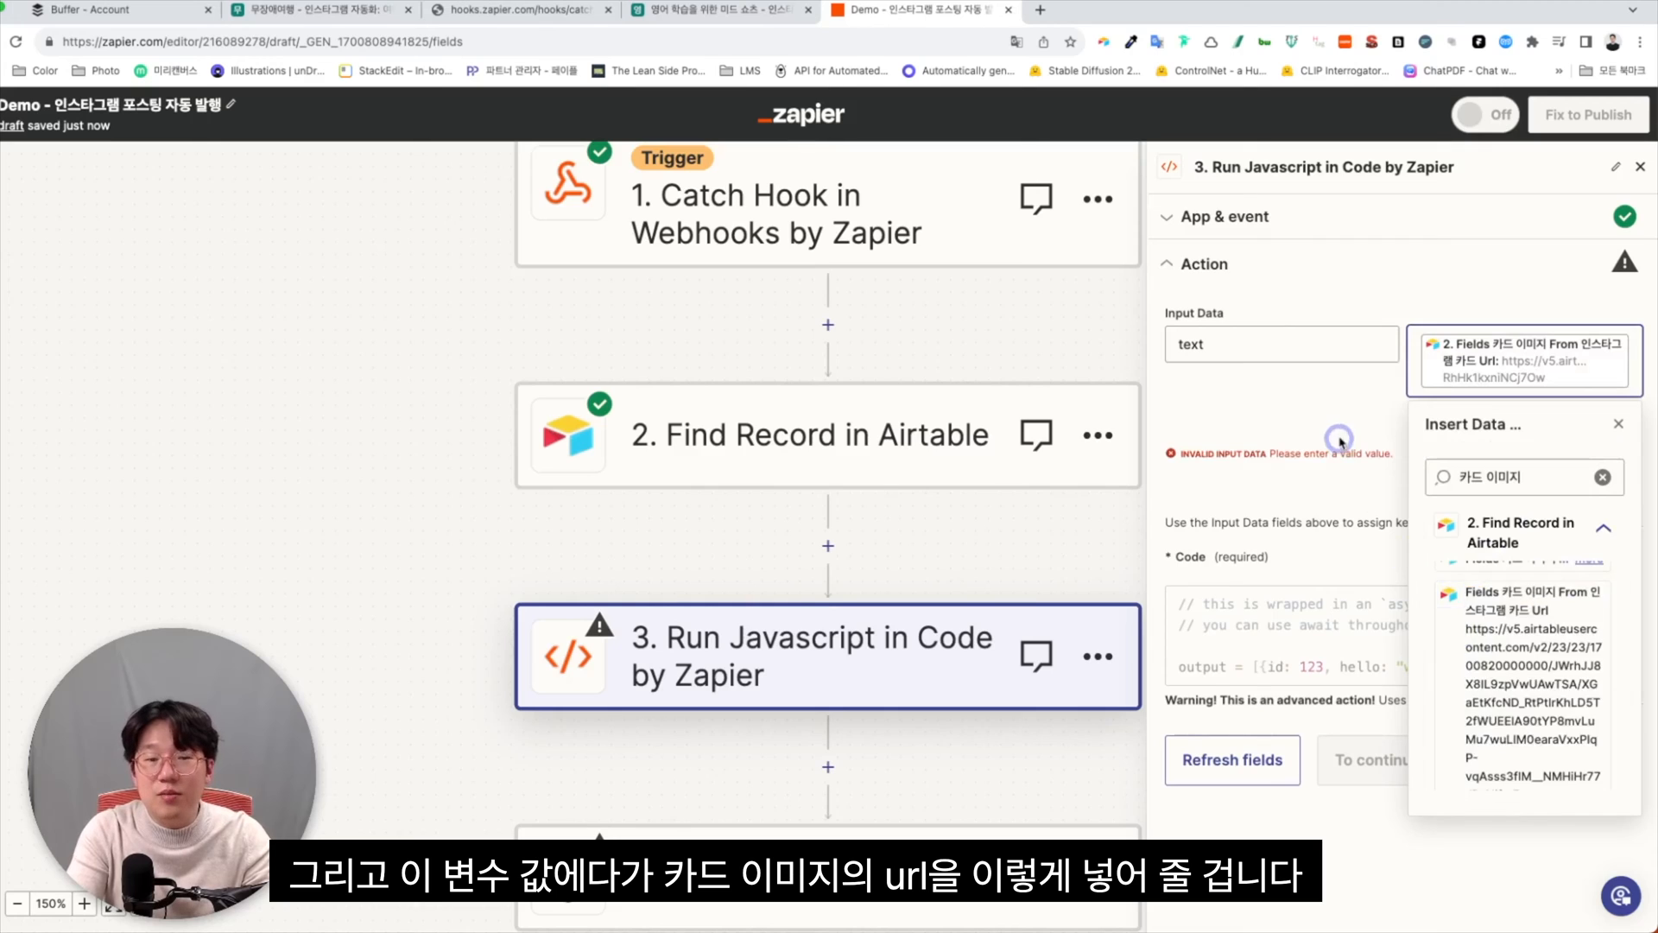
{"action": "left_click", "coordinate": [1343, 439]}
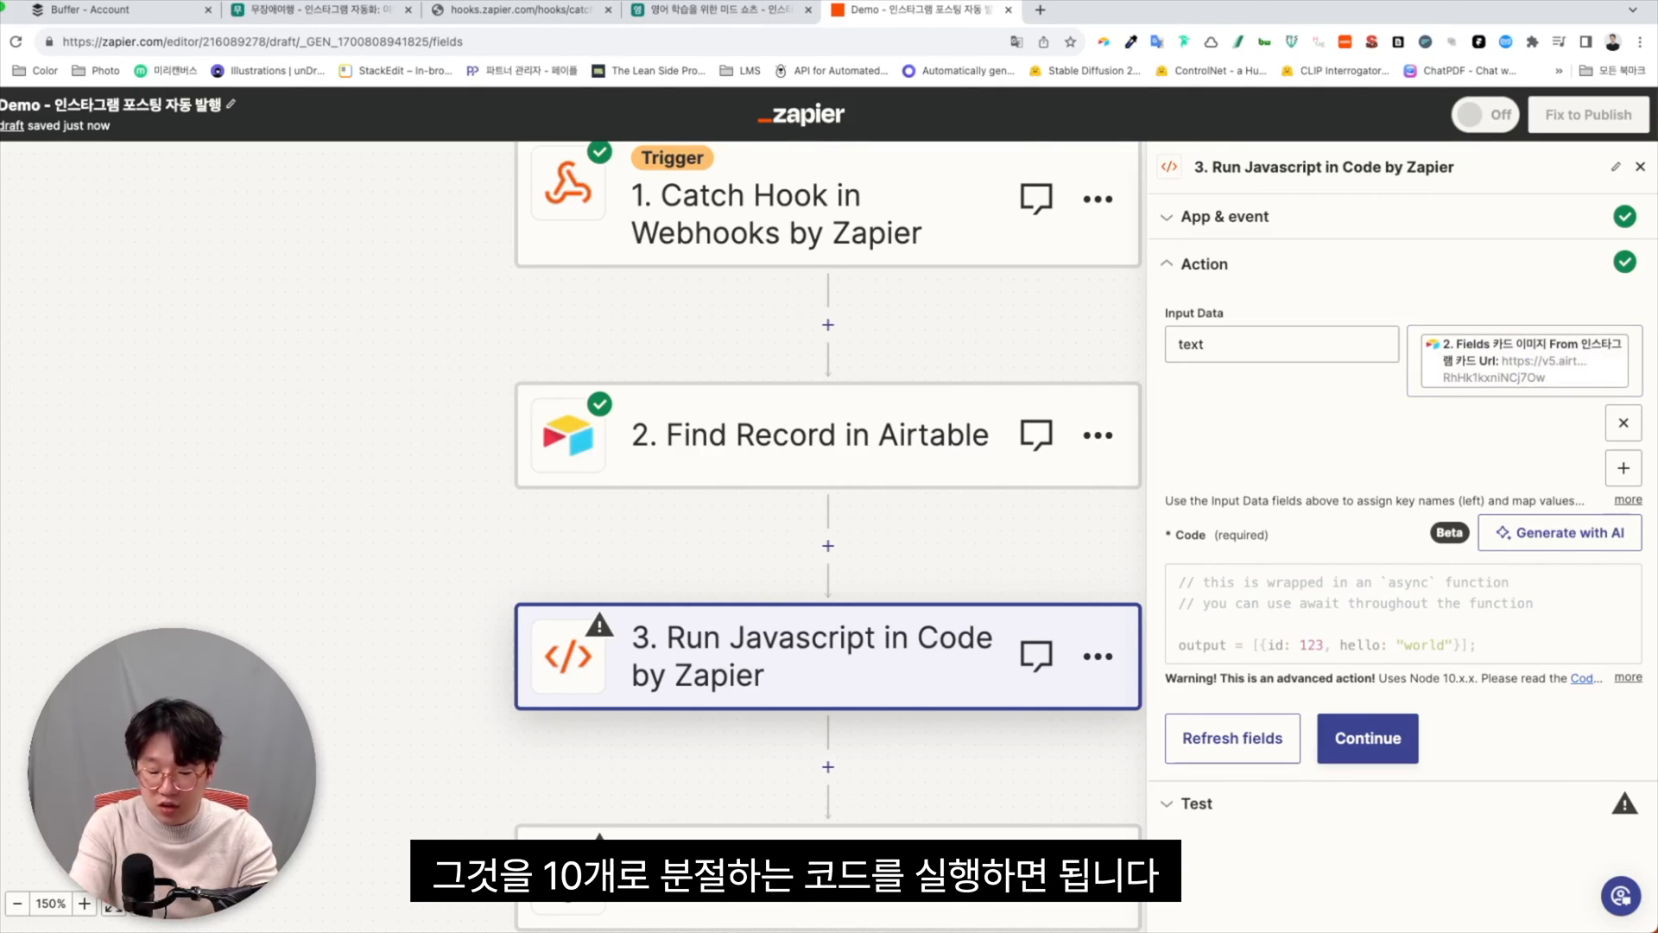
Replace the sample code with JavaScript that splits inputData.text at commas, trims each part and returns an output object keyed 'item' + (i + 1).
{"action": "key", "text": "super+Tab"}
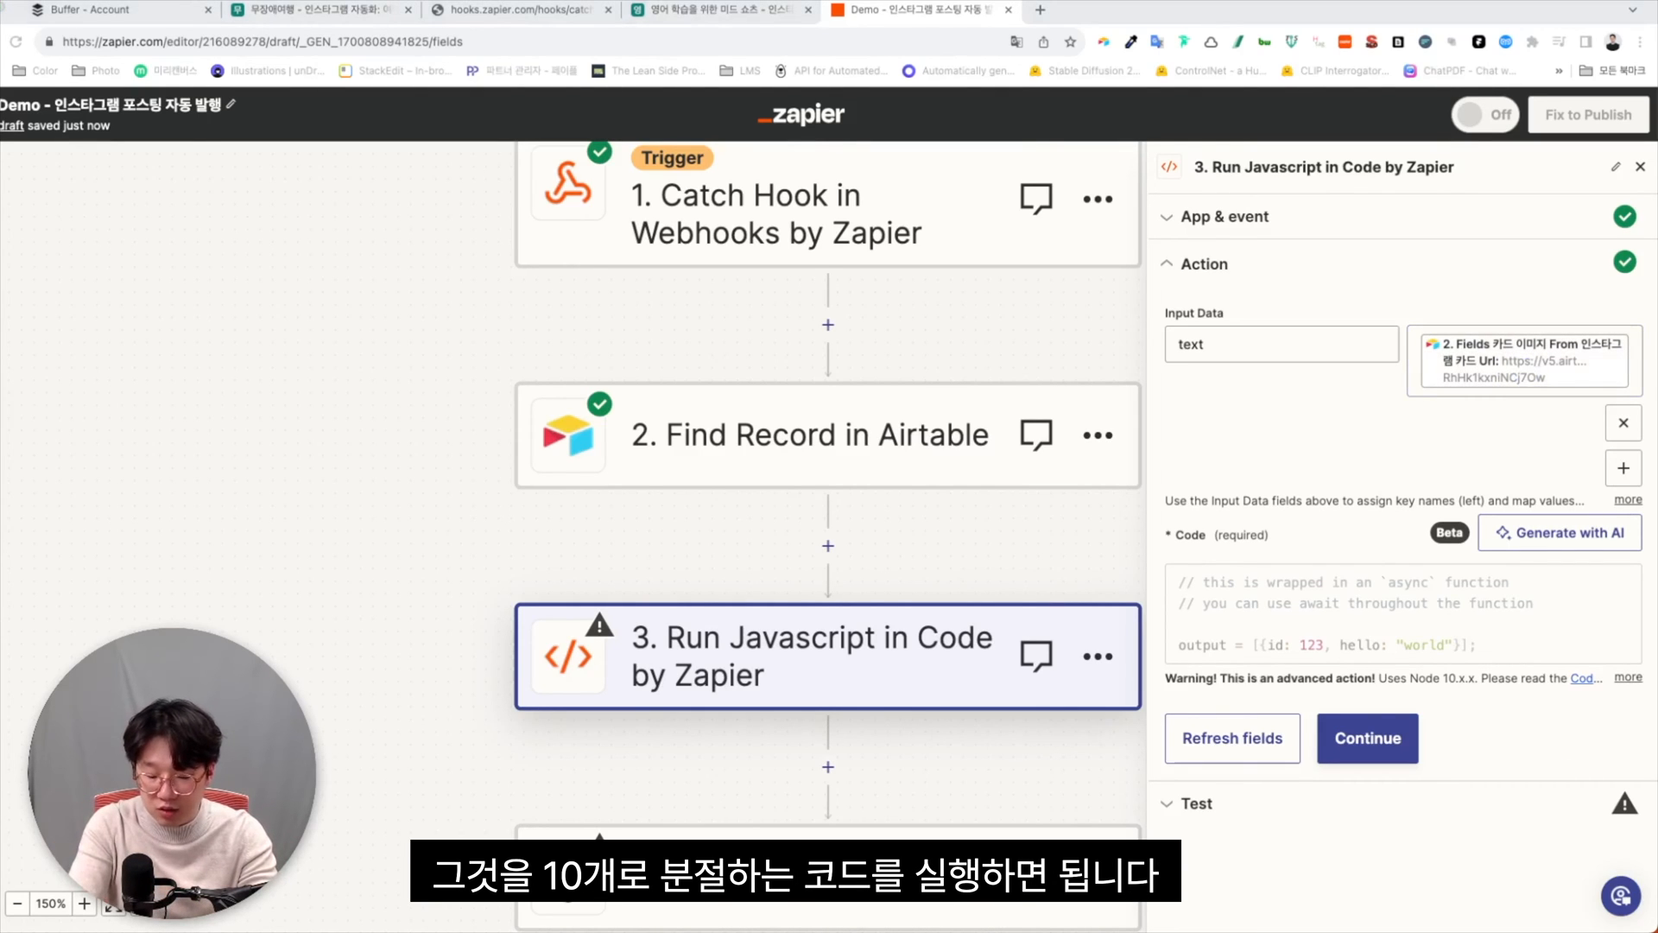
{"action": "left_click", "coordinate": [1284, 592]}
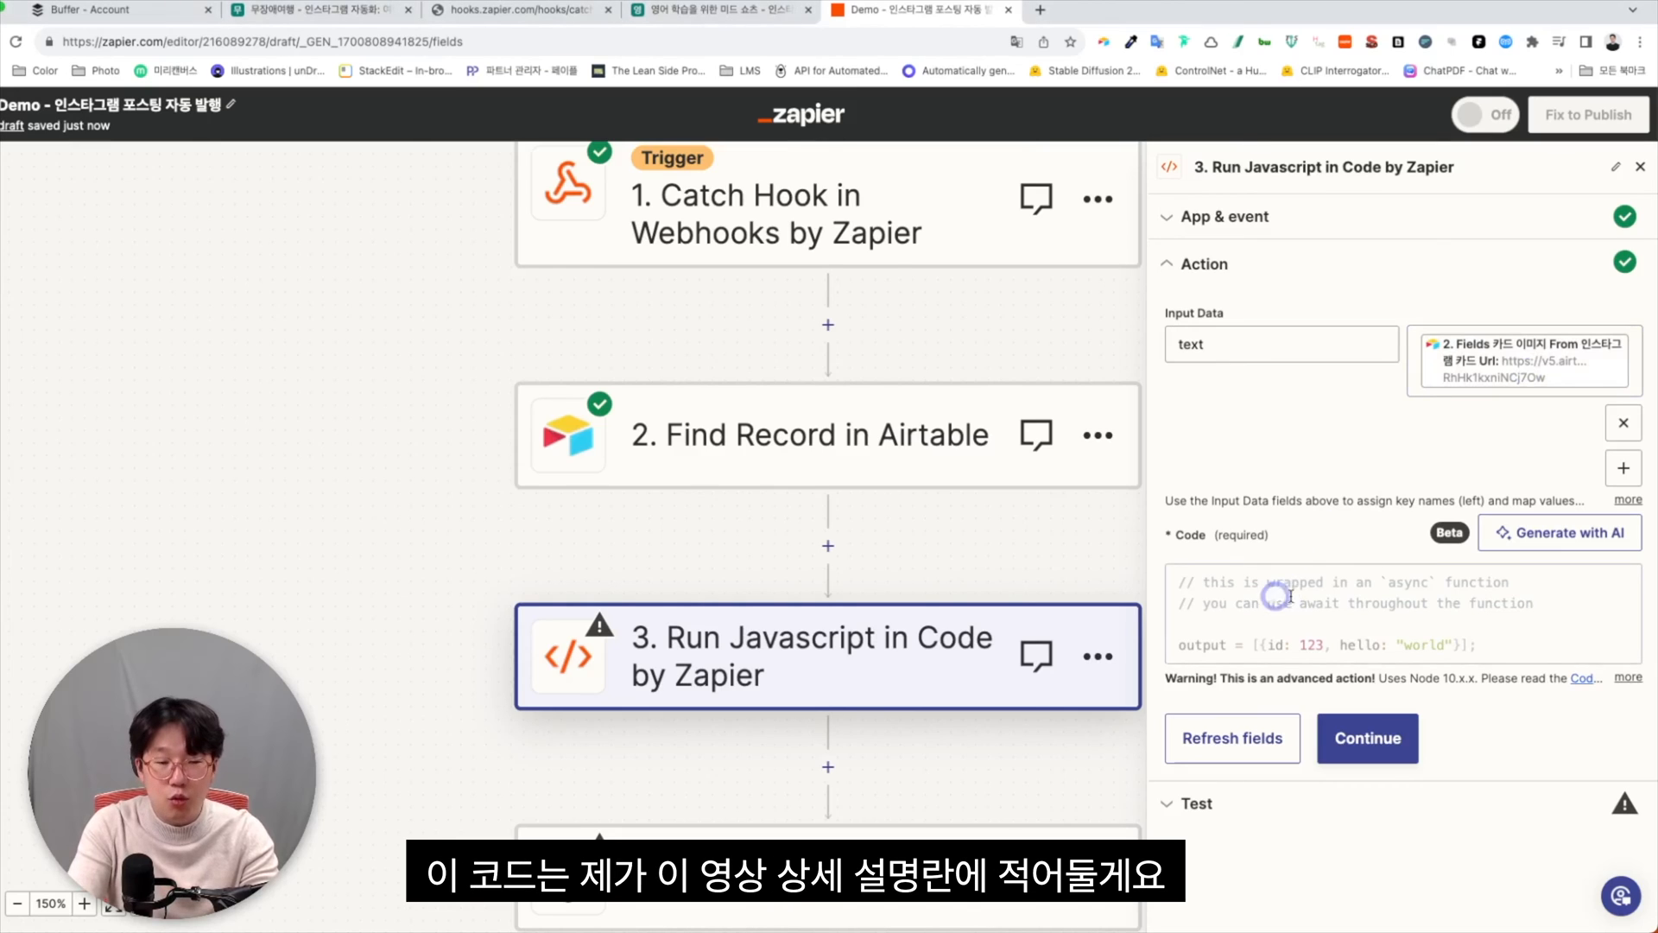
{"action": "key", "text": "ctrl+a"}
{"action": "type", "text": "var text = inputData.text; var items = text.split(','); var output = {};  for (var i = 0; i < items.length; i++) {     var itemKey = 'item' + (i + 1);     output[itemKey] = items[i].trim(); }  return output;"}
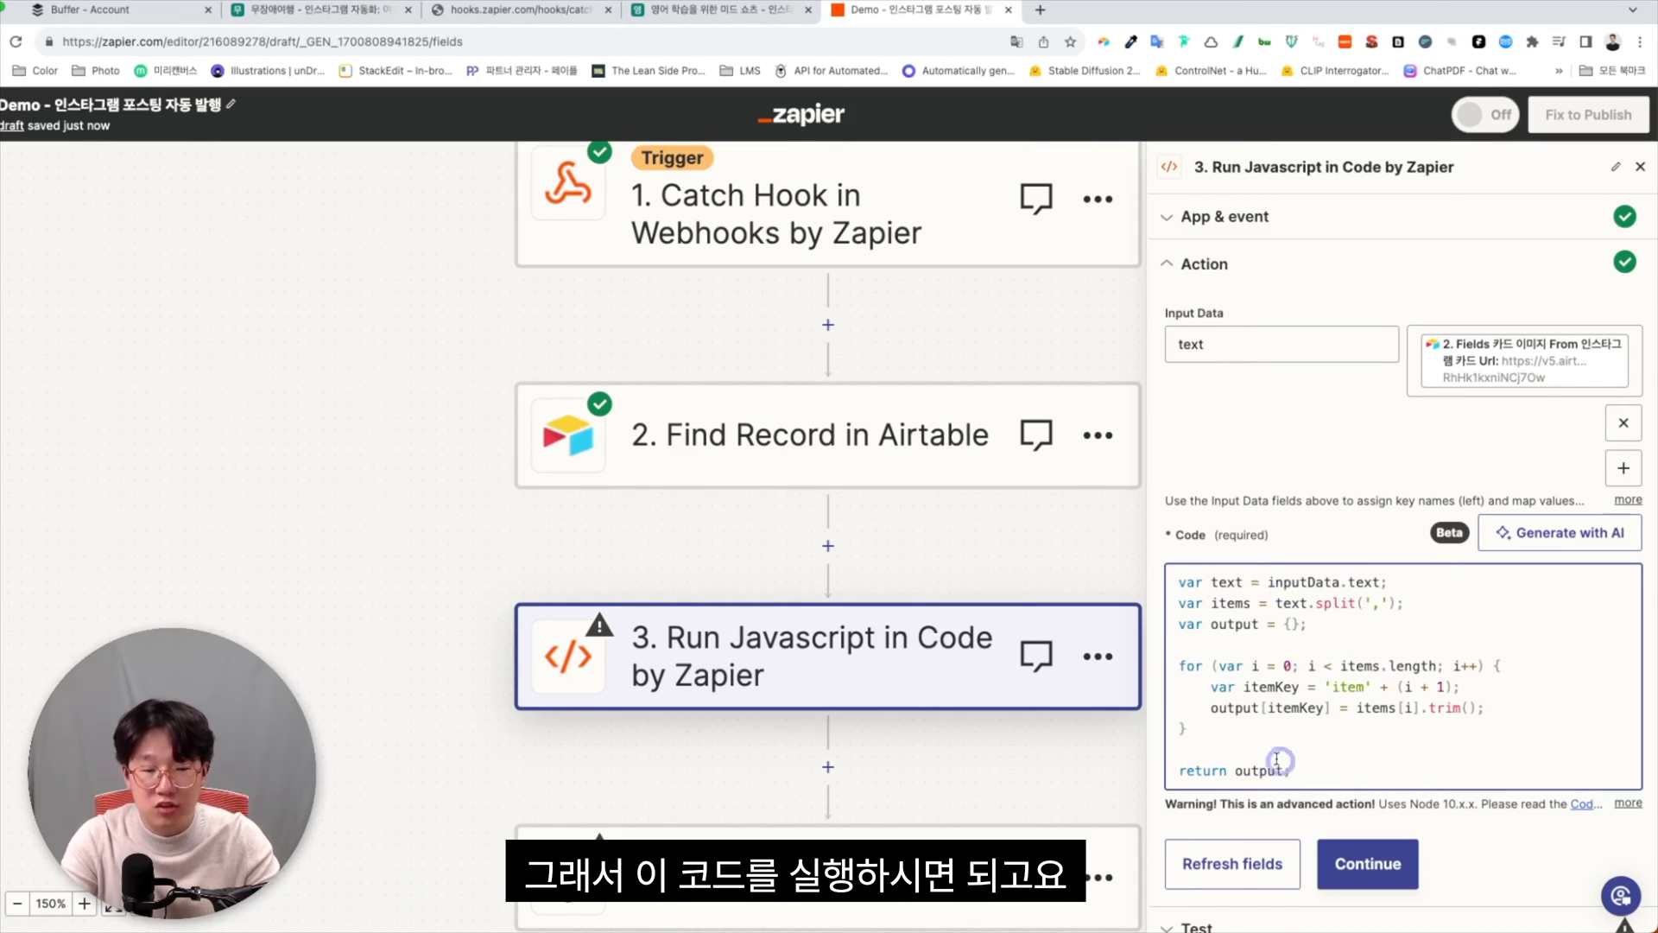
{"action": "left_click", "coordinate": [1225, 583]}
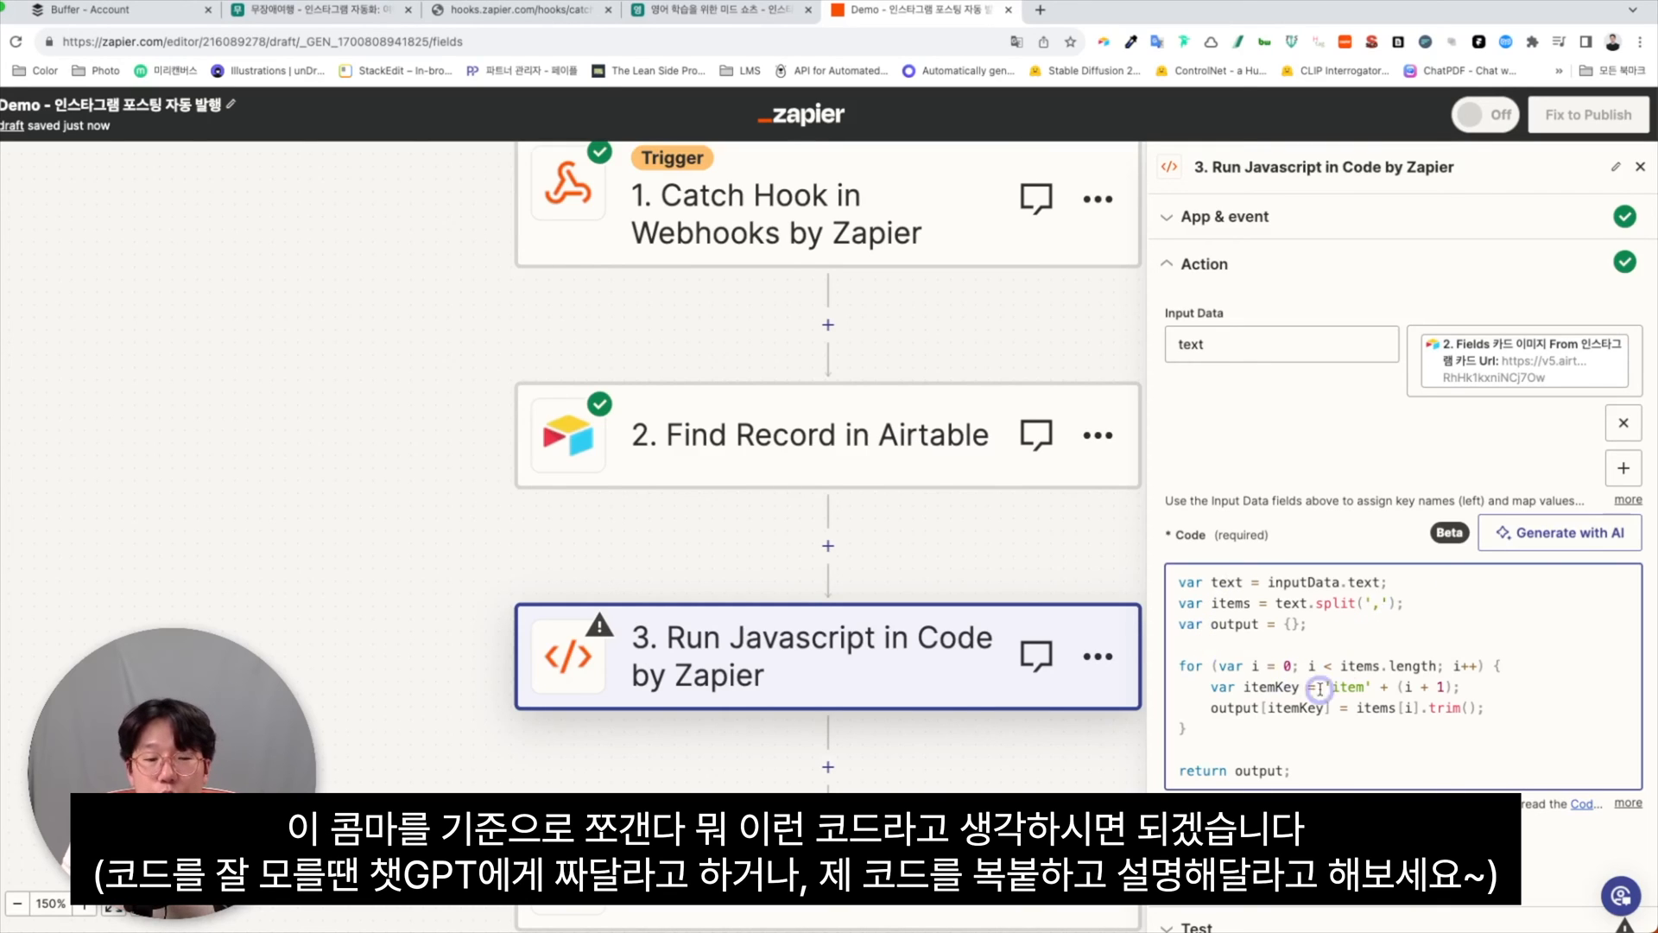
Test the Run Javascript step and look through the returned image URLs from item1 to item10.
{"action": "left_click", "coordinate": [1391, 867]}
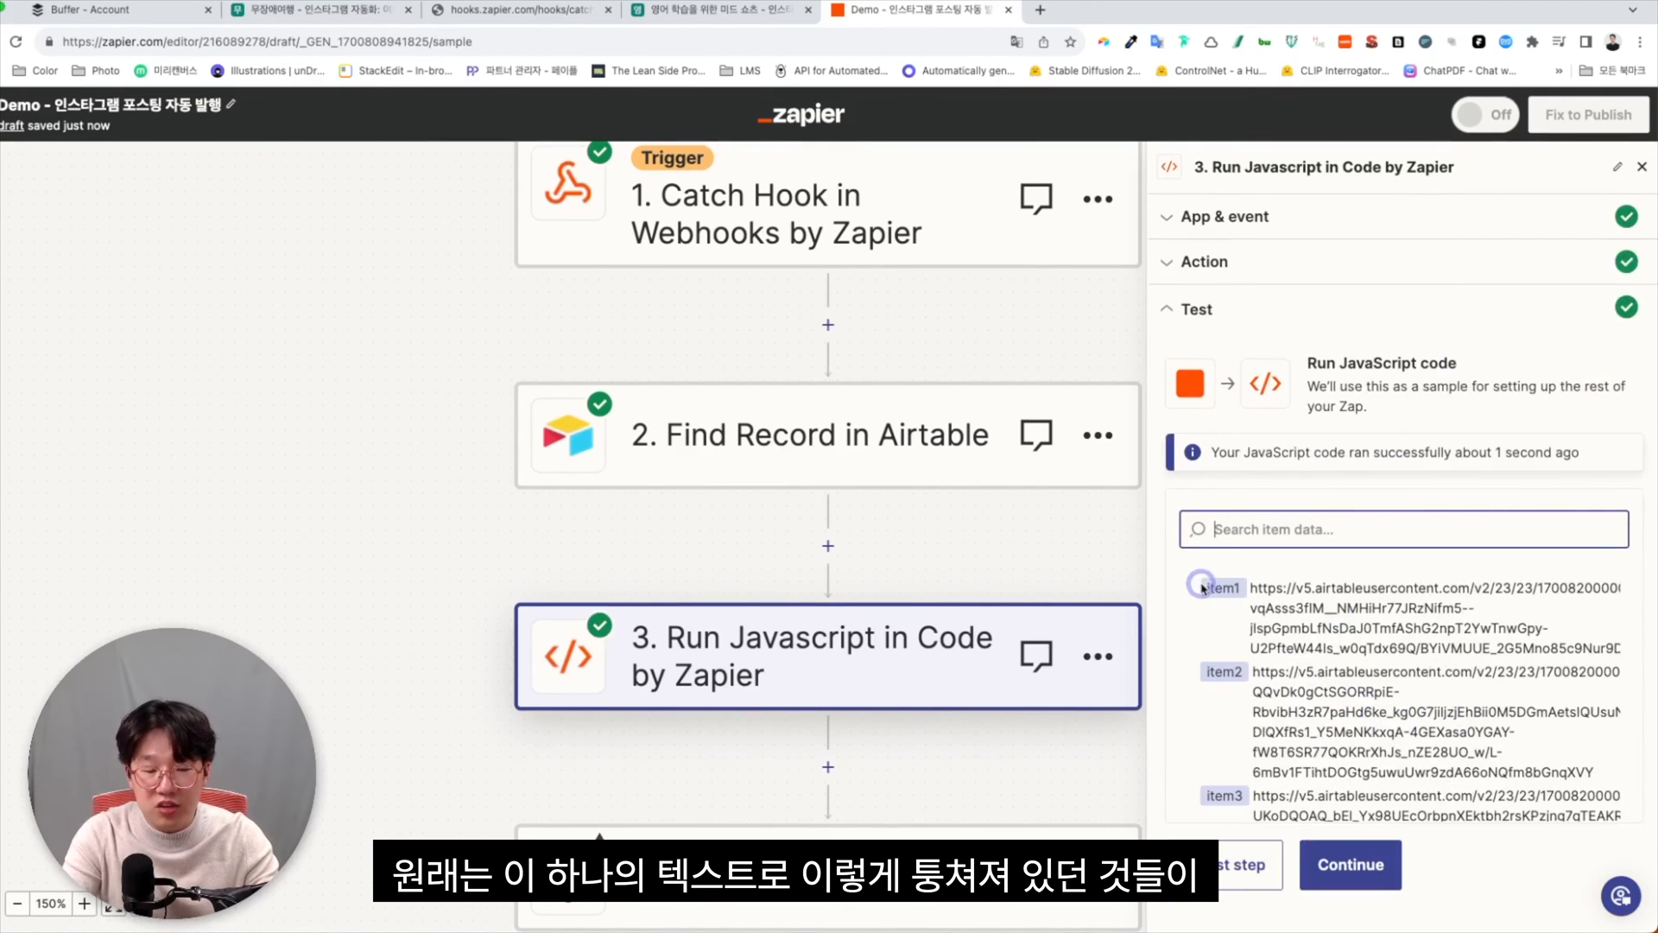
{"action": "scroll", "coordinate": [1270, 641], "scroll_direction": "down", "scroll_amount": 1}
{"action": "scroll", "coordinate": [1269, 640], "scroll_direction": "down", "scroll_amount": 10}
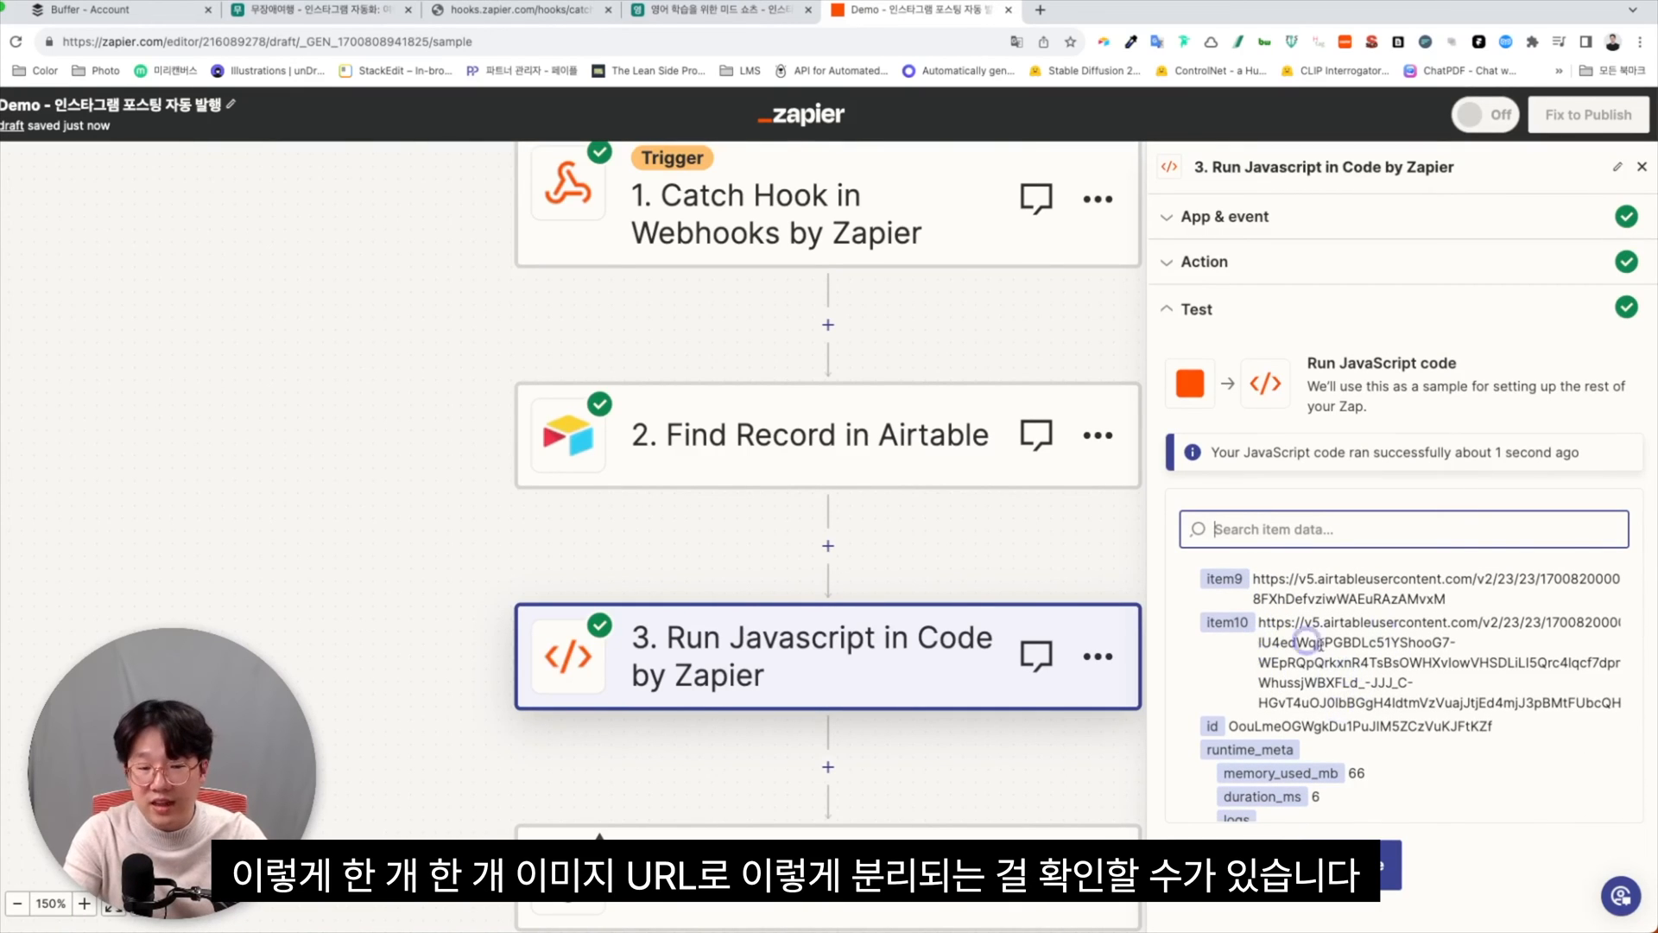
{"action": "scroll", "coordinate": [1373, 665], "scroll_direction": "up", "scroll_amount": 10}
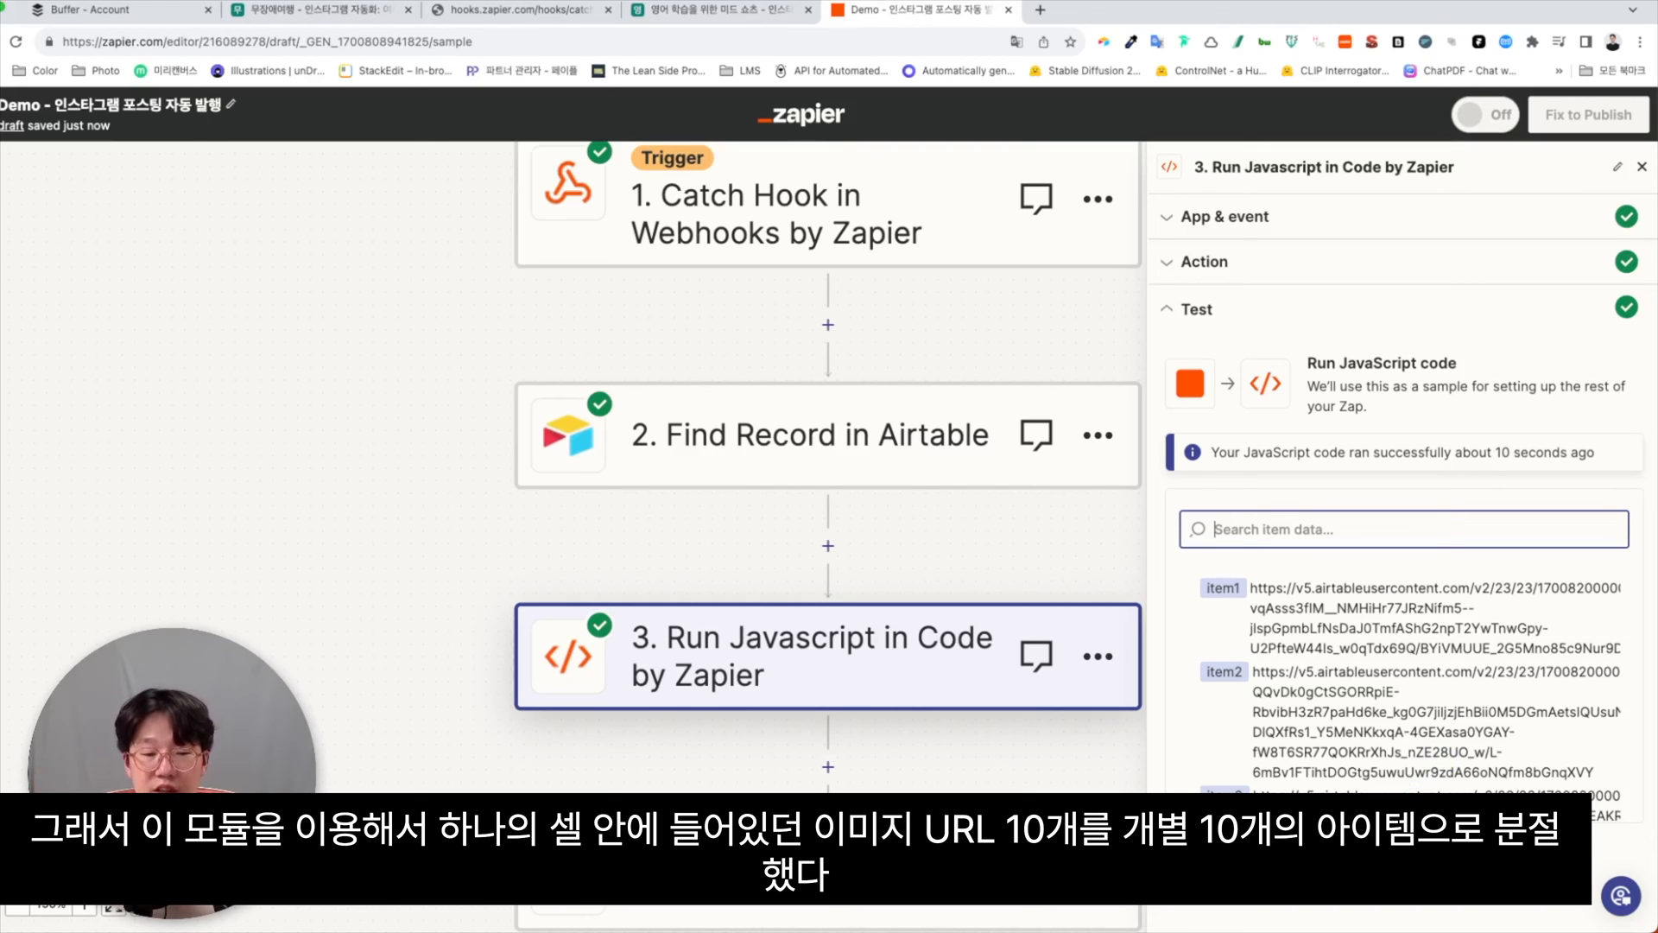
In the Buffer step's action settings, replace the Image 1 value with Item 1 from the Run Javascript step.
{"action": "left_click", "coordinate": [938, 904]}
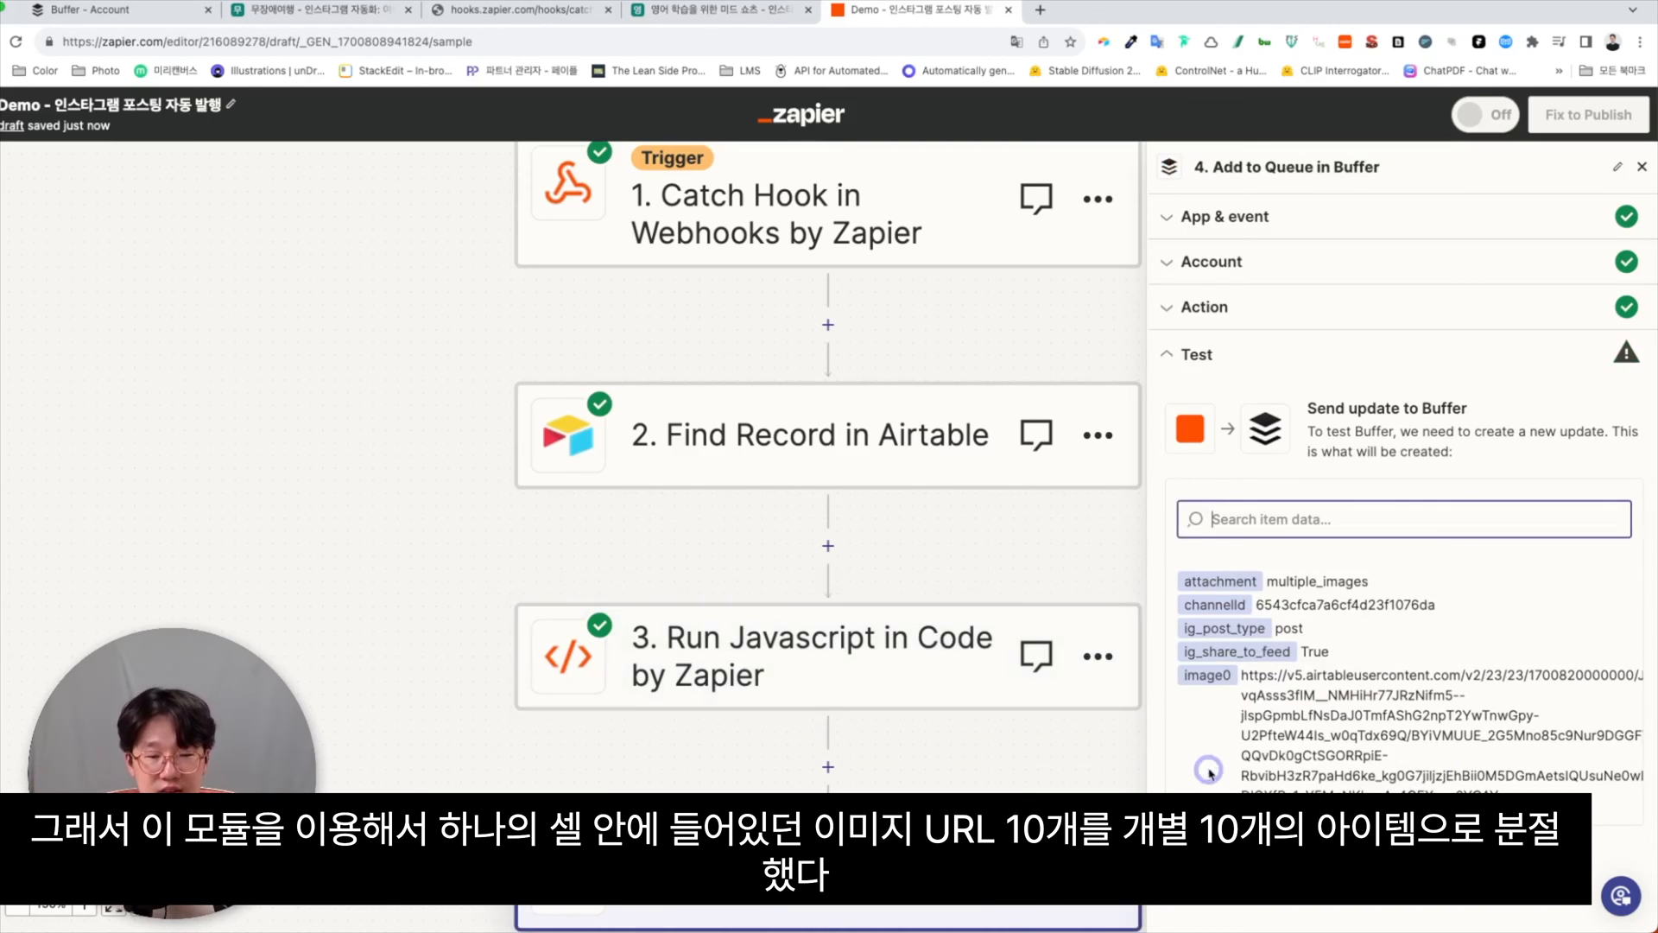
{"action": "scroll", "coordinate": [1191, 596], "scroll_direction": "down", "scroll_amount": 5}
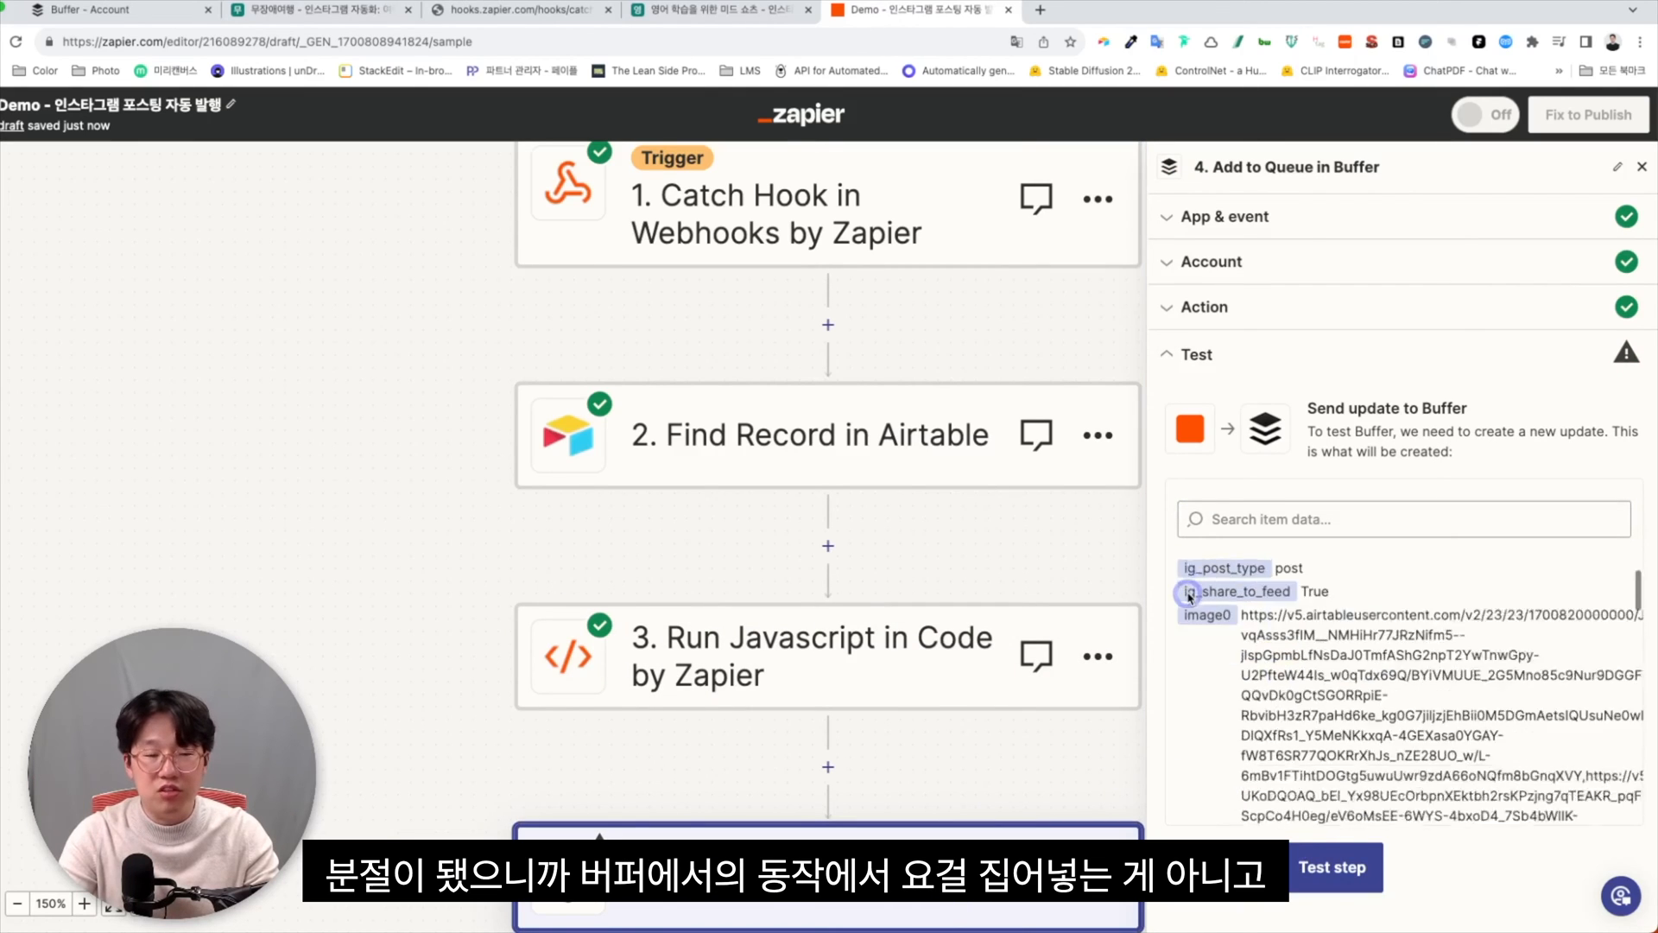
{"action": "left_click", "coordinate": [1335, 302]}
{"action": "scroll", "coordinate": [1399, 483], "scroll_direction": "down", "scroll_amount": 8}
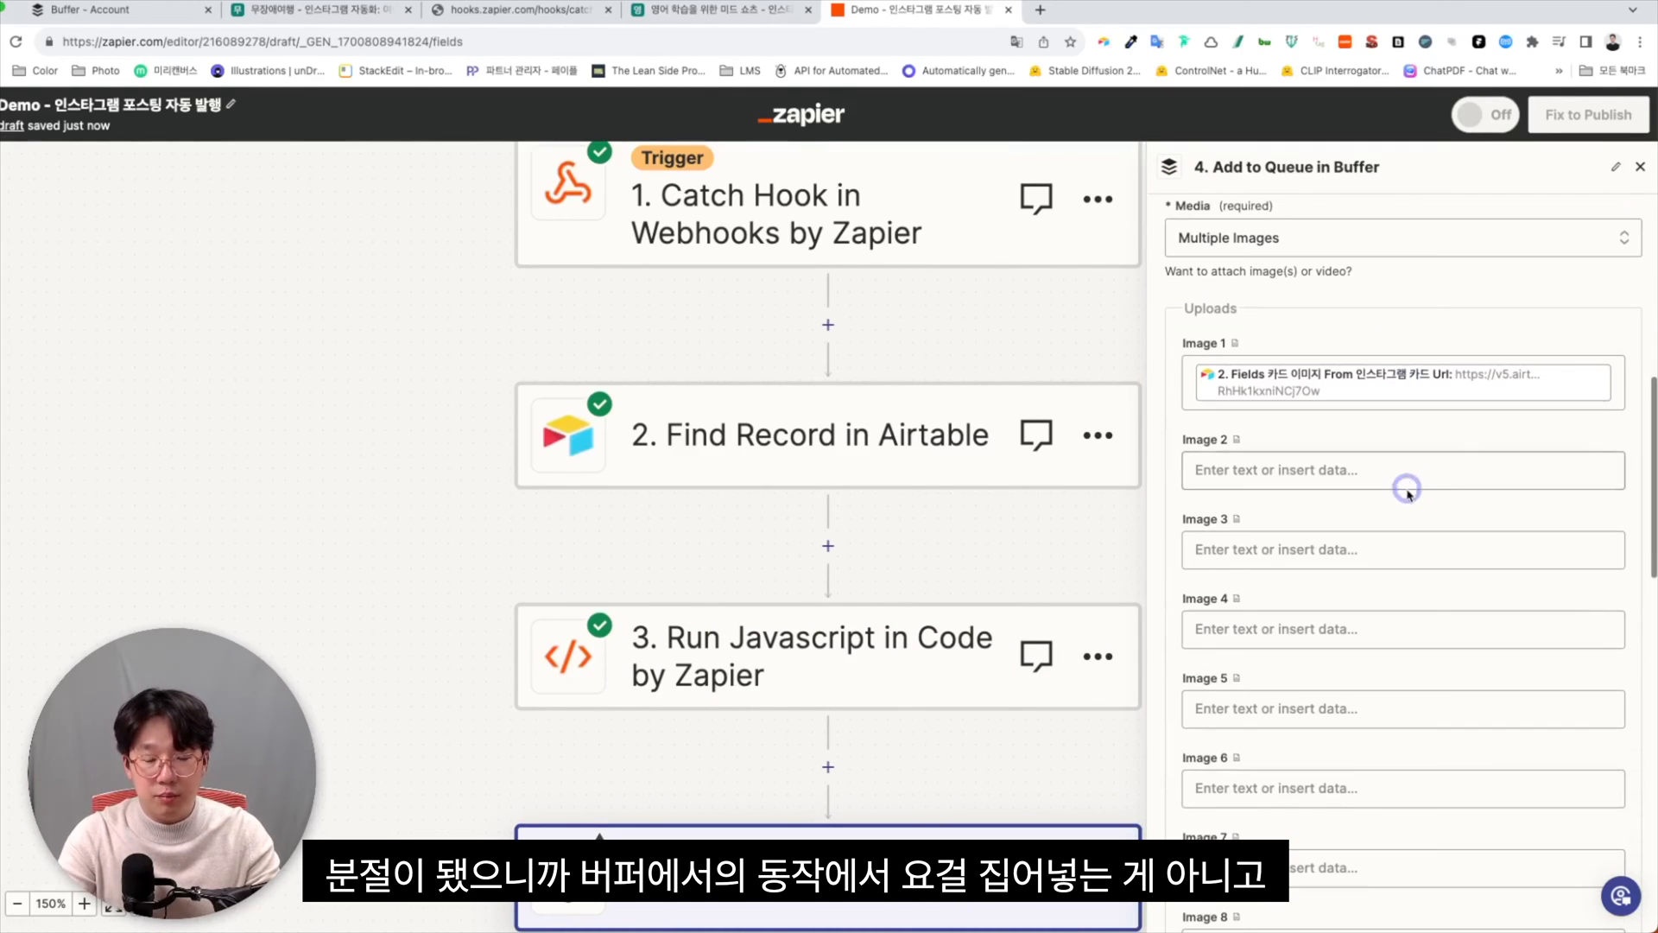
{"action": "left_click", "coordinate": [1552, 390]}
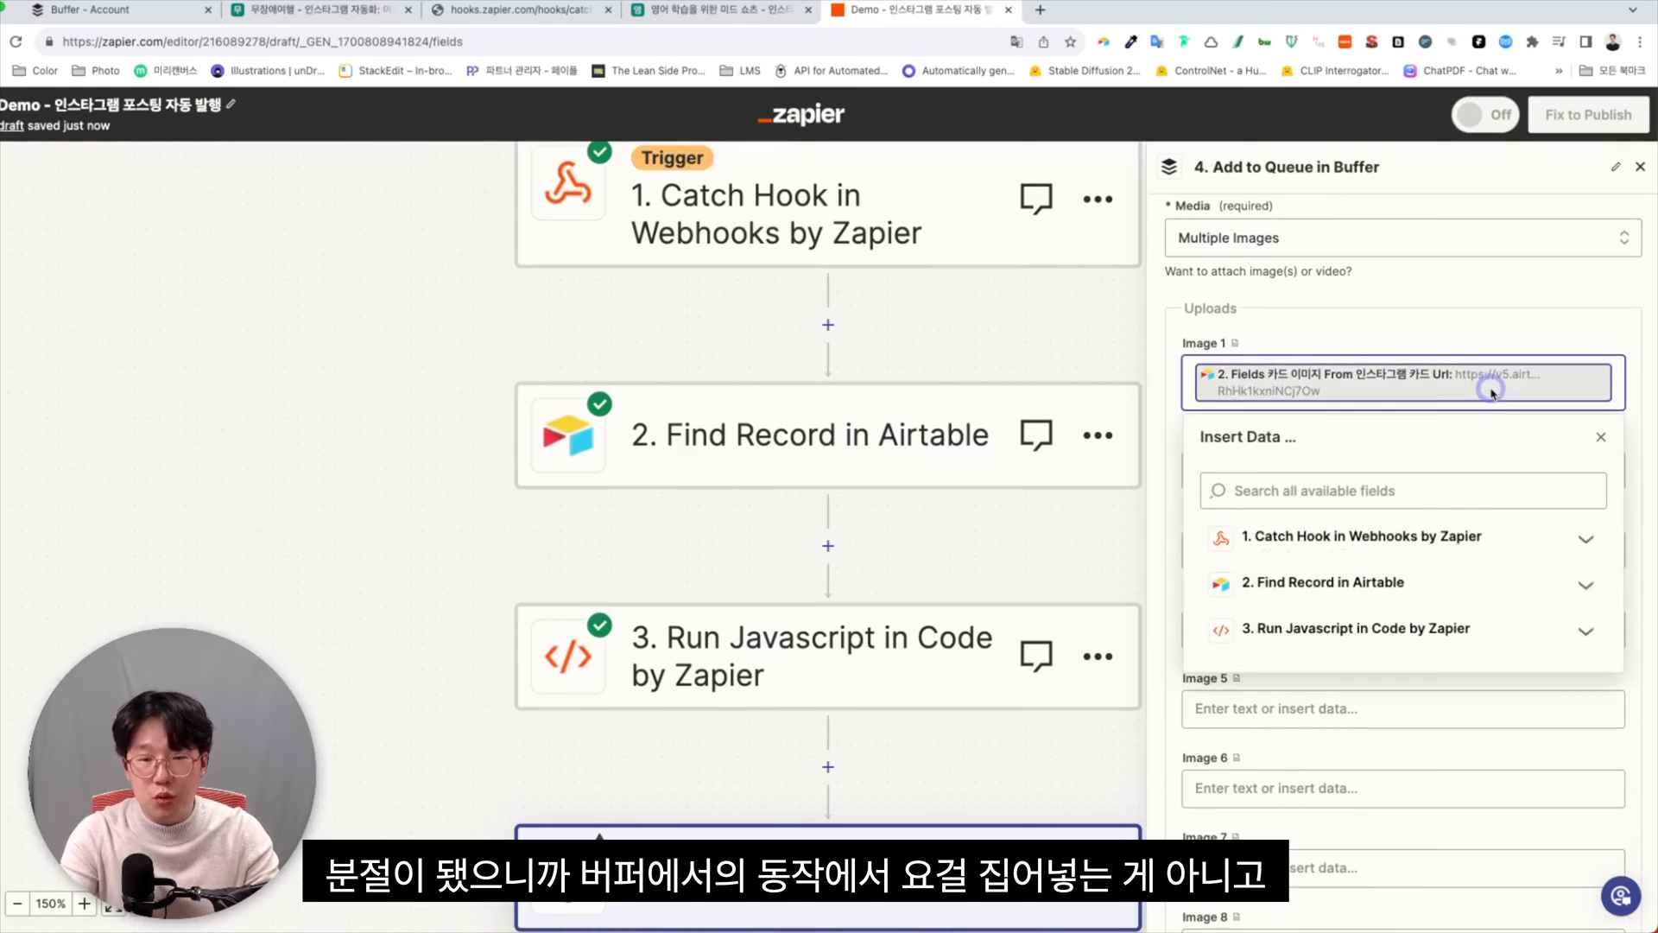
{"action": "key", "text": "BackSpace"}
{"action": "left_click", "coordinate": [1402, 615]}
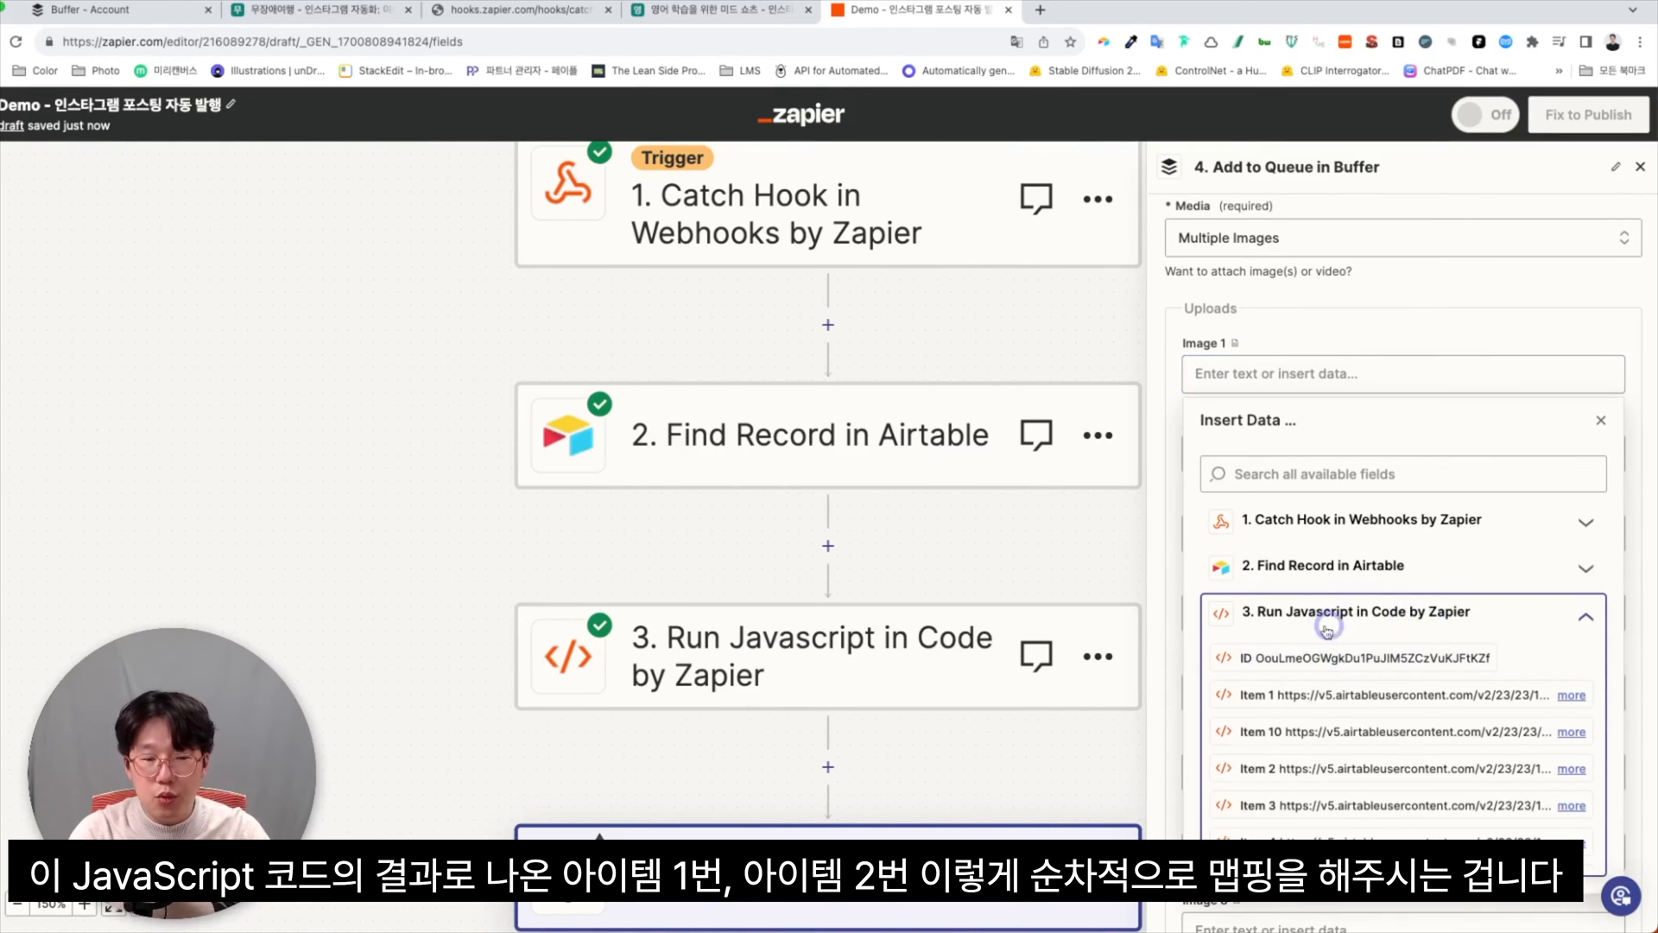
{"action": "left_click", "coordinate": [1343, 688]}
{"action": "left_click", "coordinate": [1339, 291]}
Map Item 2 through Item 10 from the Run Javascript step to Image 2 through Image 10 and review the mapping.
{"action": "left_click", "coordinate": [1295, 412]}
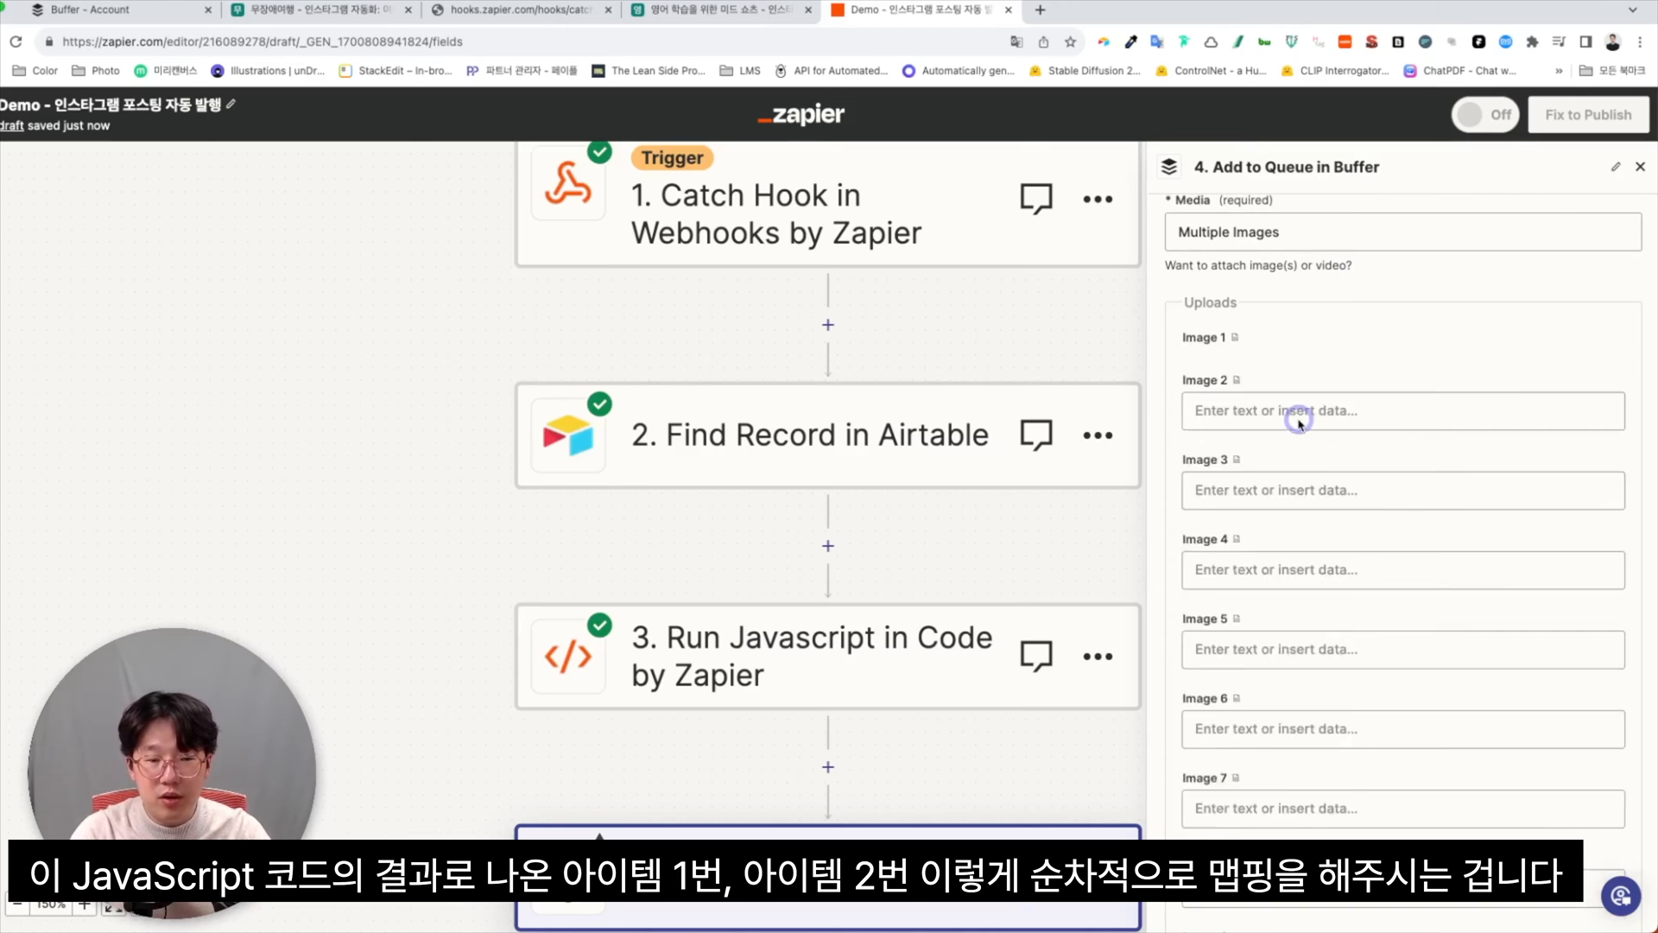
{"action": "left_click", "coordinate": [1300, 697]}
{"action": "left_click", "coordinate": [1402, 376]}
{"action": "scroll", "coordinate": [1336, 474], "scroll_direction": "down", "scroll_amount": 3}
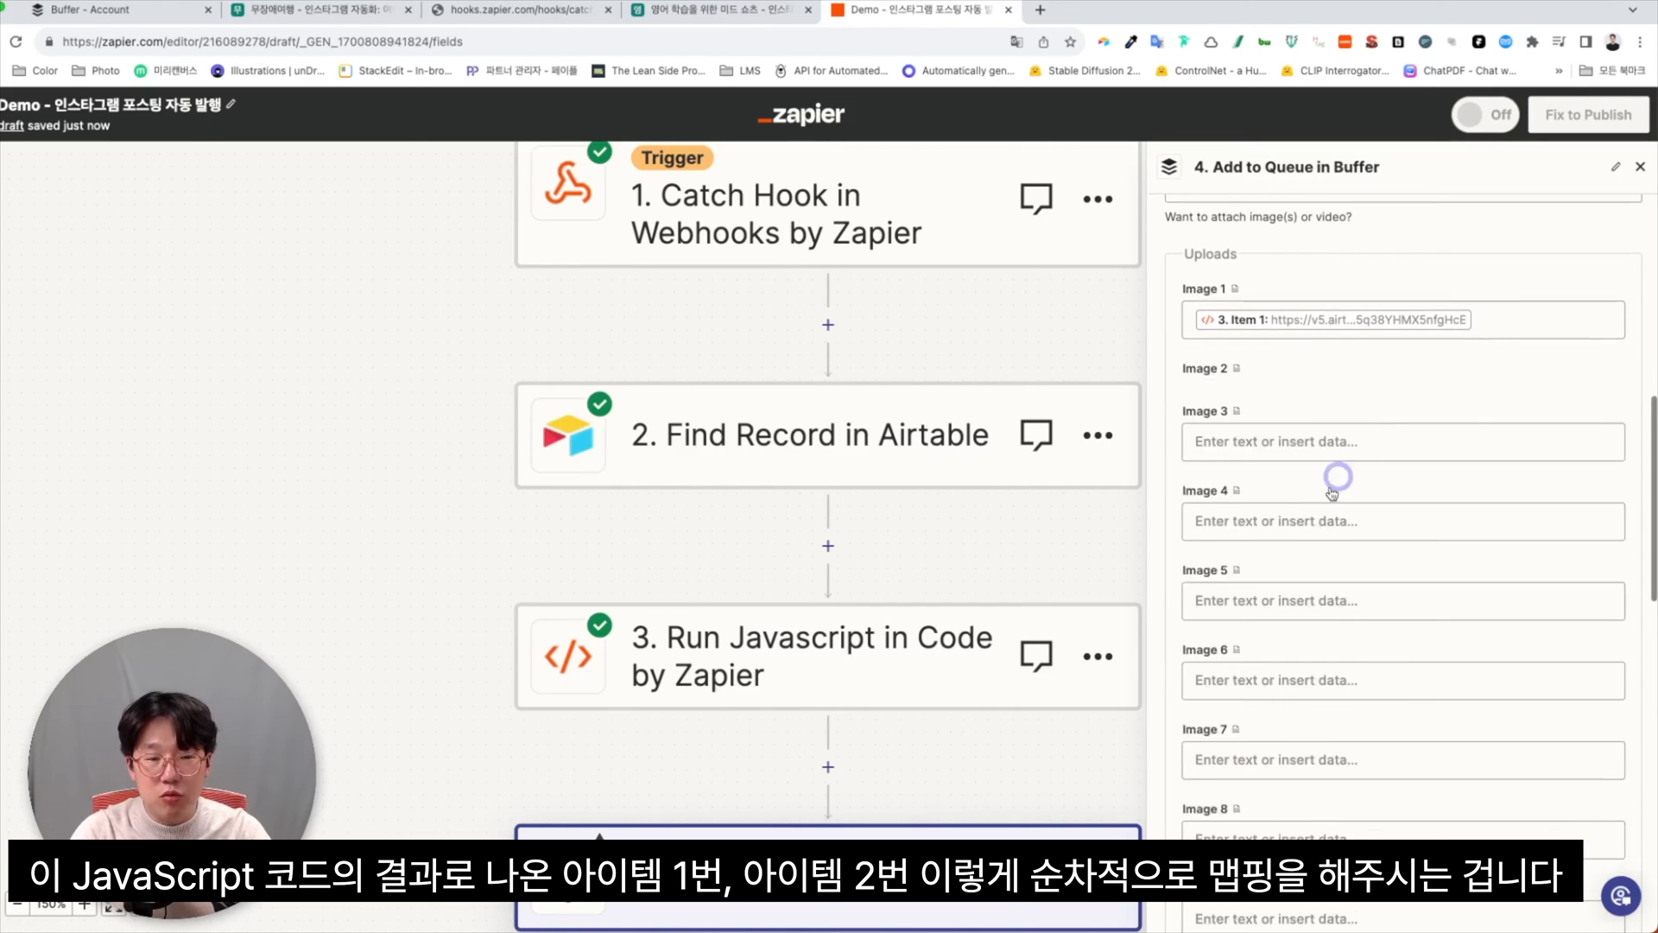
{"action": "left_click", "coordinate": [1296, 370]}
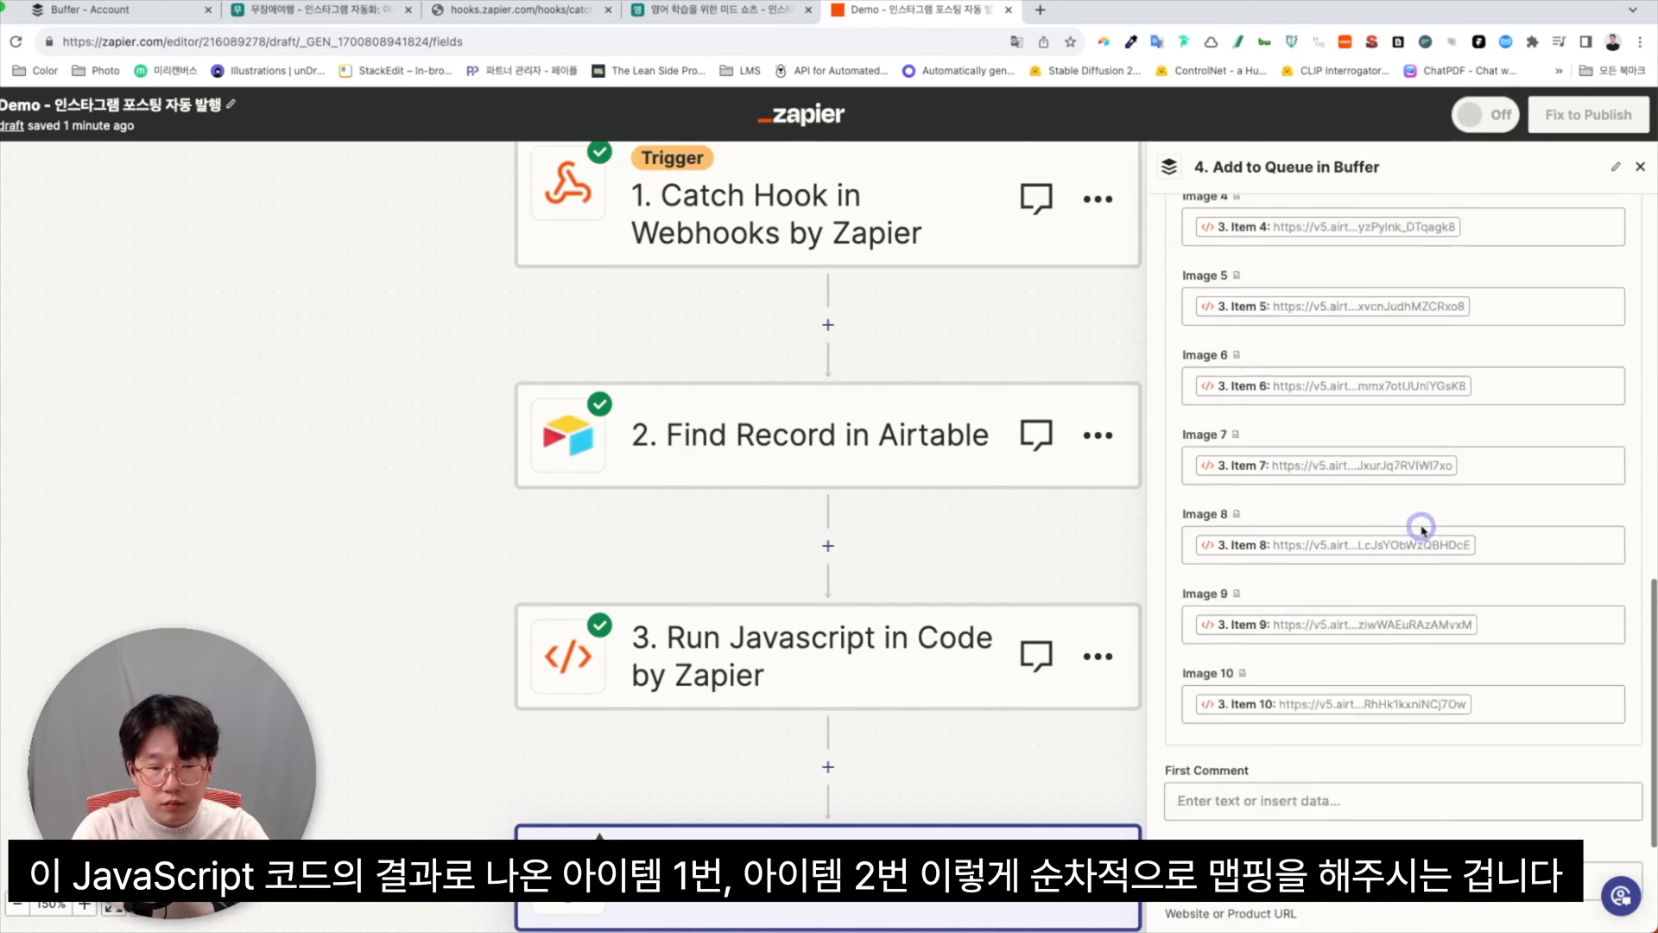
{"action": "scroll", "coordinate": [1421, 529], "scroll_direction": "up", "scroll_amount": 3}
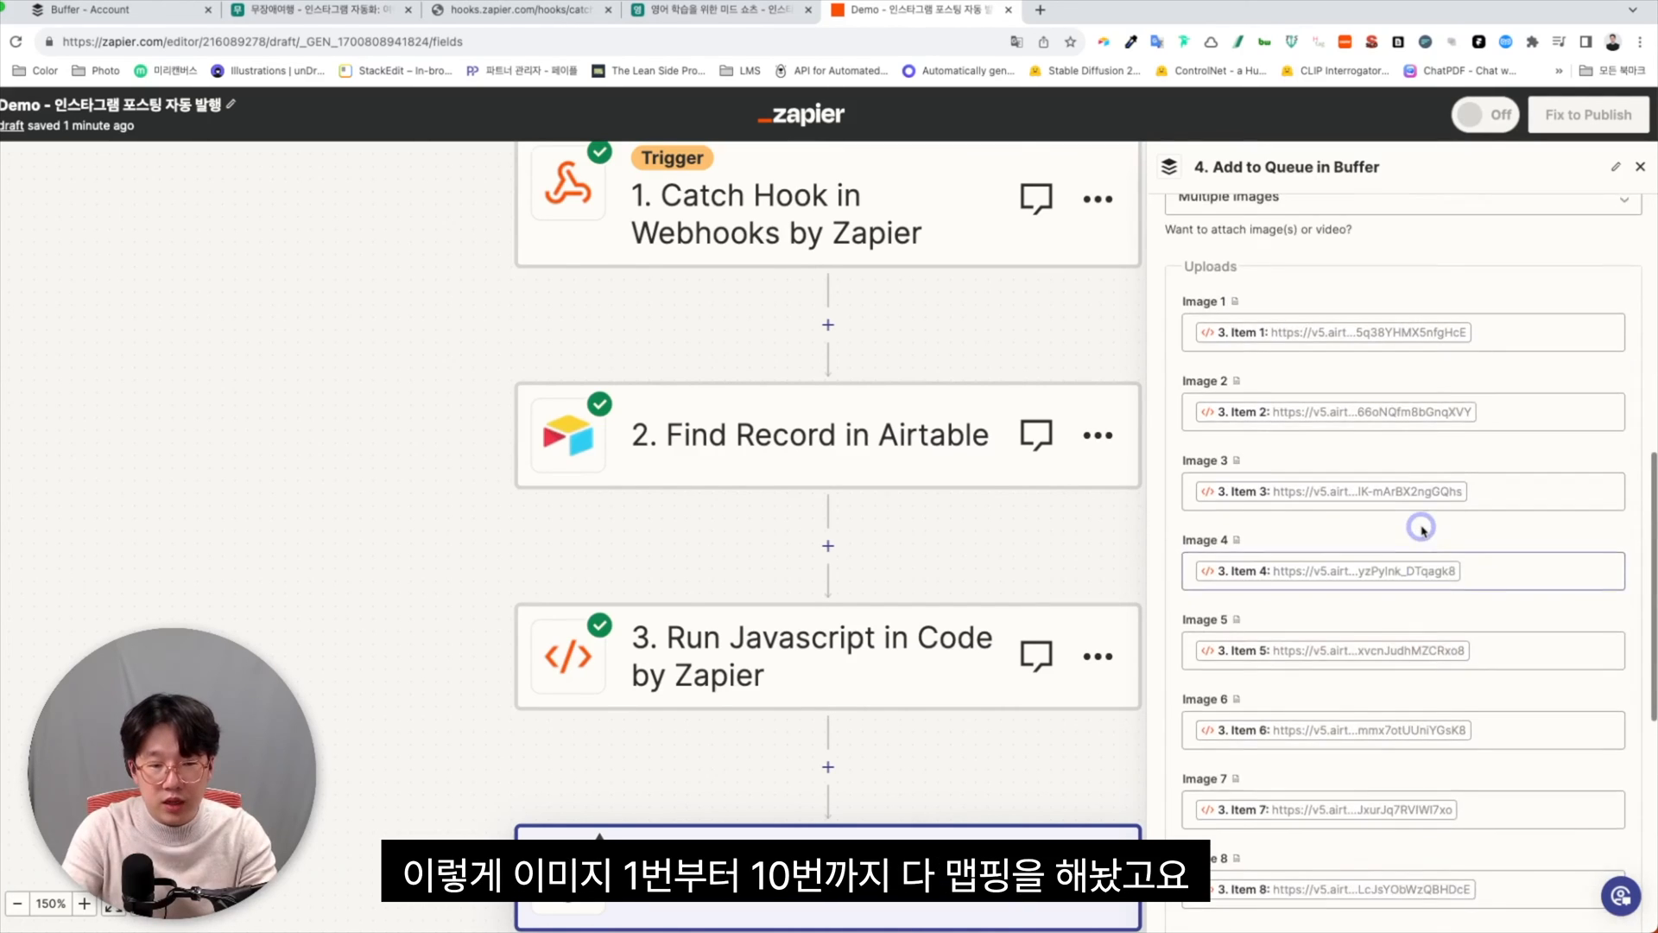
{"action": "scroll", "coordinate": [1421, 529], "scroll_direction": "down", "scroll_amount": 1}
{"action": "scroll", "coordinate": [1421, 529], "scroll_direction": "down", "scroll_amount": 5}
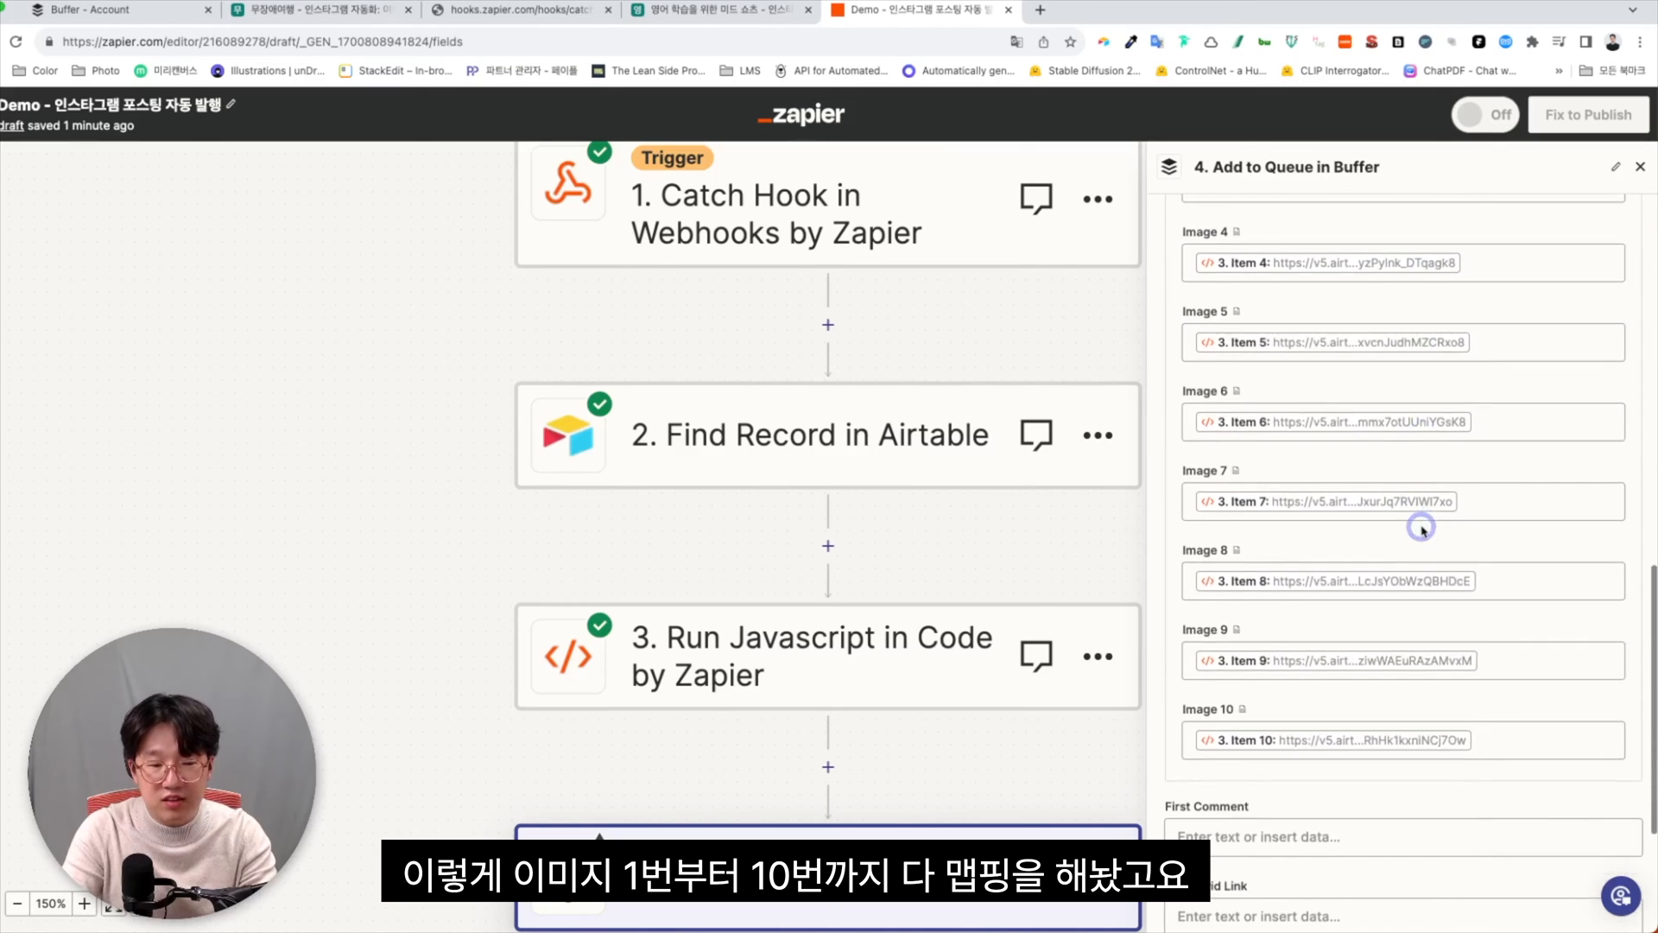
Look through the Buffer step's publishing methods and set Method to Share Now.
{"action": "scroll", "coordinate": [1421, 527], "scroll_direction": "down", "scroll_amount": 2}
{"action": "left_click", "coordinate": [1365, 764]}
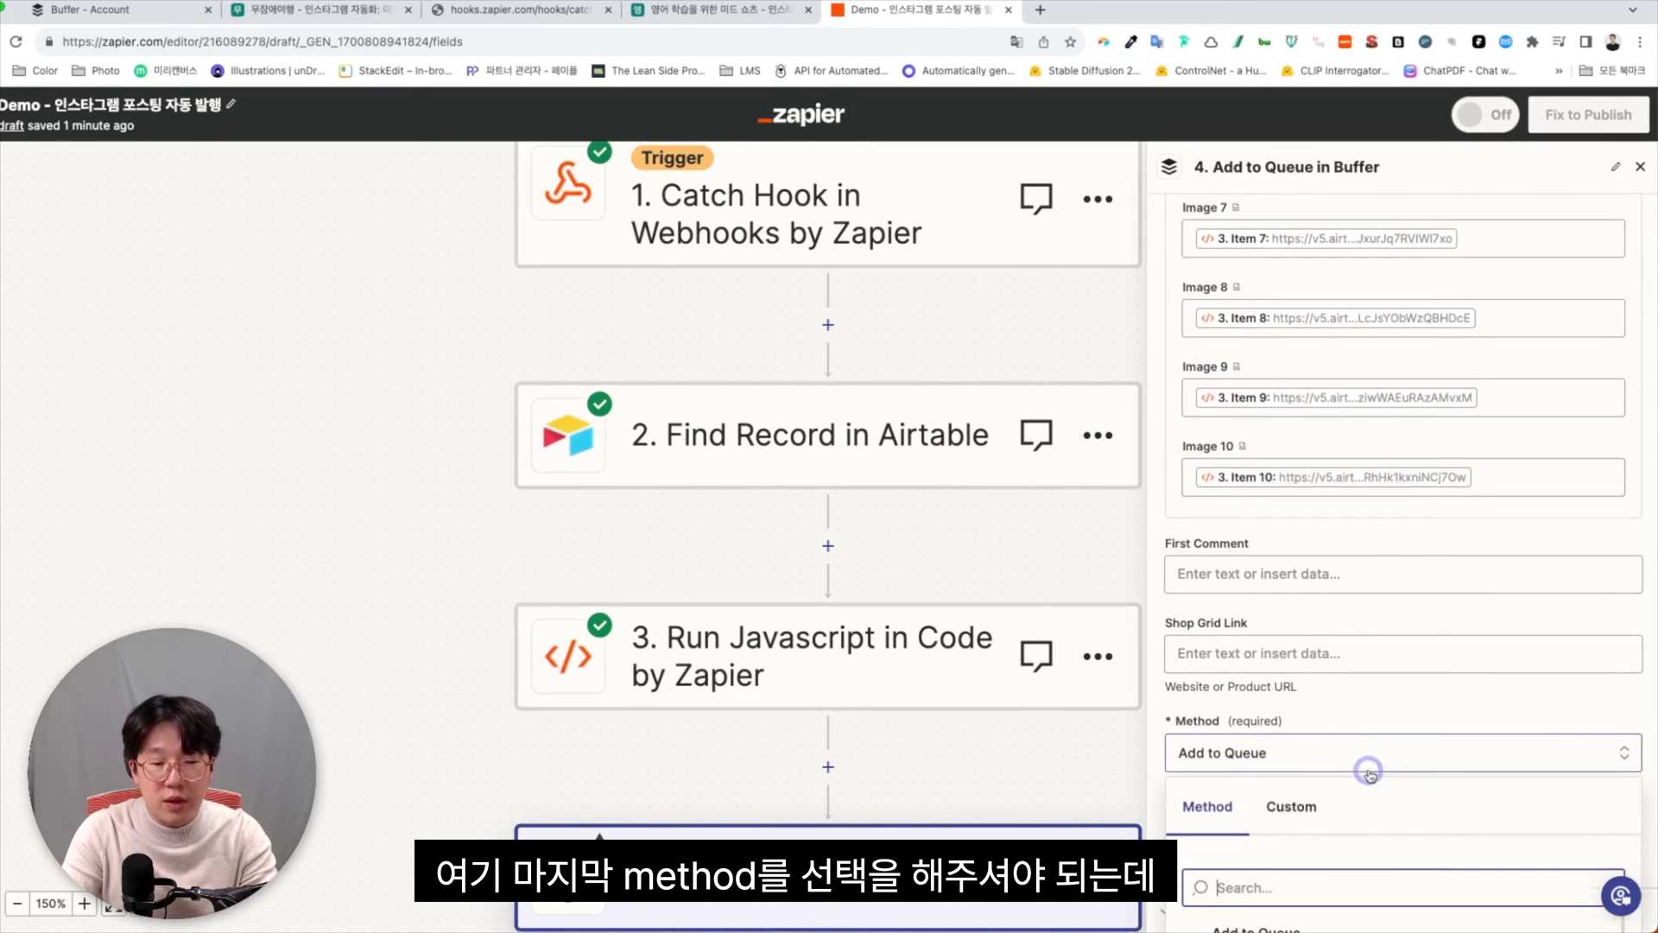
{"action": "scroll", "coordinate": [1385, 666], "scroll_direction": "down", "scroll_amount": 1}
{"action": "scroll", "coordinate": [1387, 653], "scroll_direction": "down", "scroll_amount": 3}
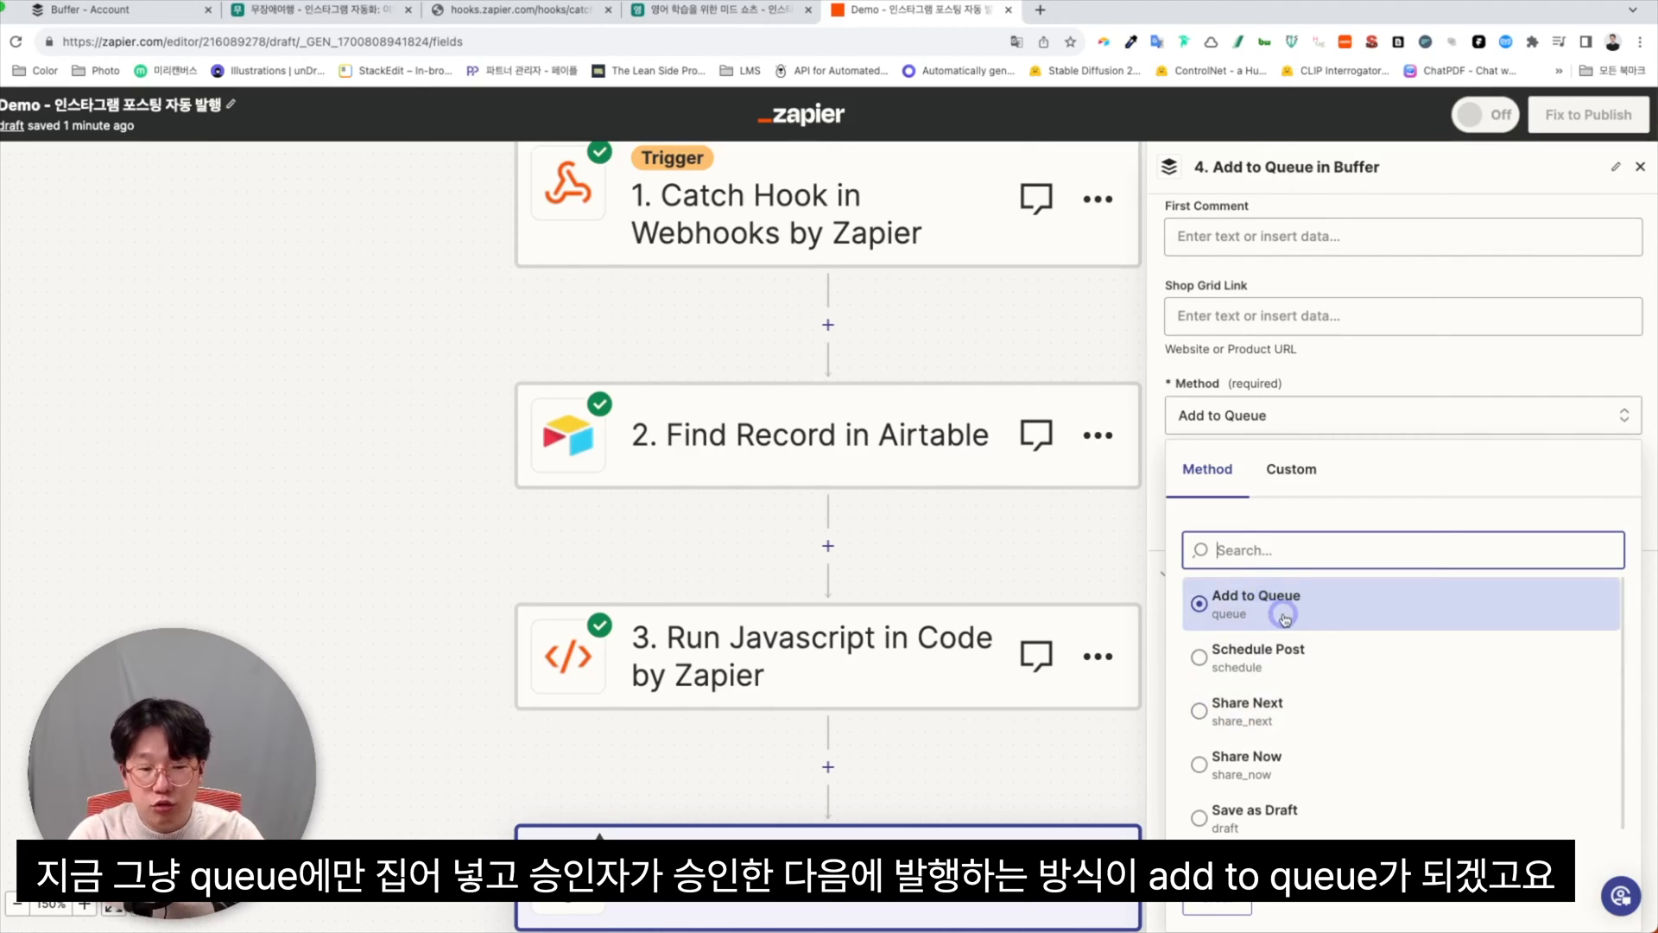
{"action": "scroll", "coordinate": [1300, 618], "scroll_direction": "down", "scroll_amount": 1}
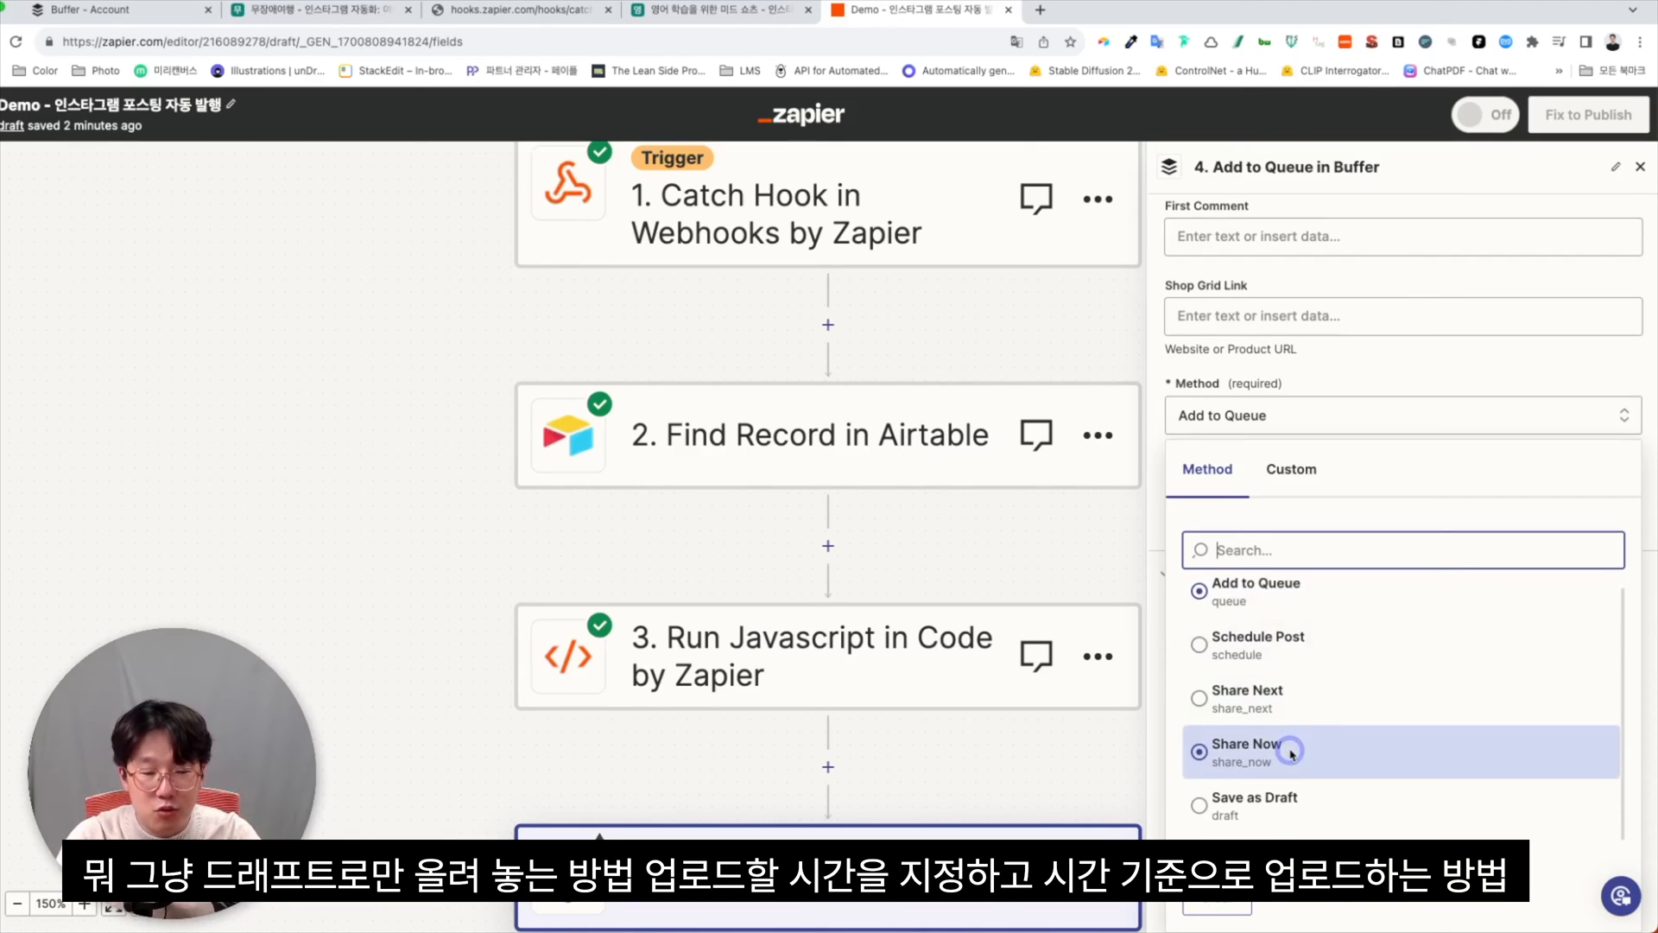
{"action": "scroll", "coordinate": [1300, 769], "scroll_direction": "down", "scroll_amount": 1}
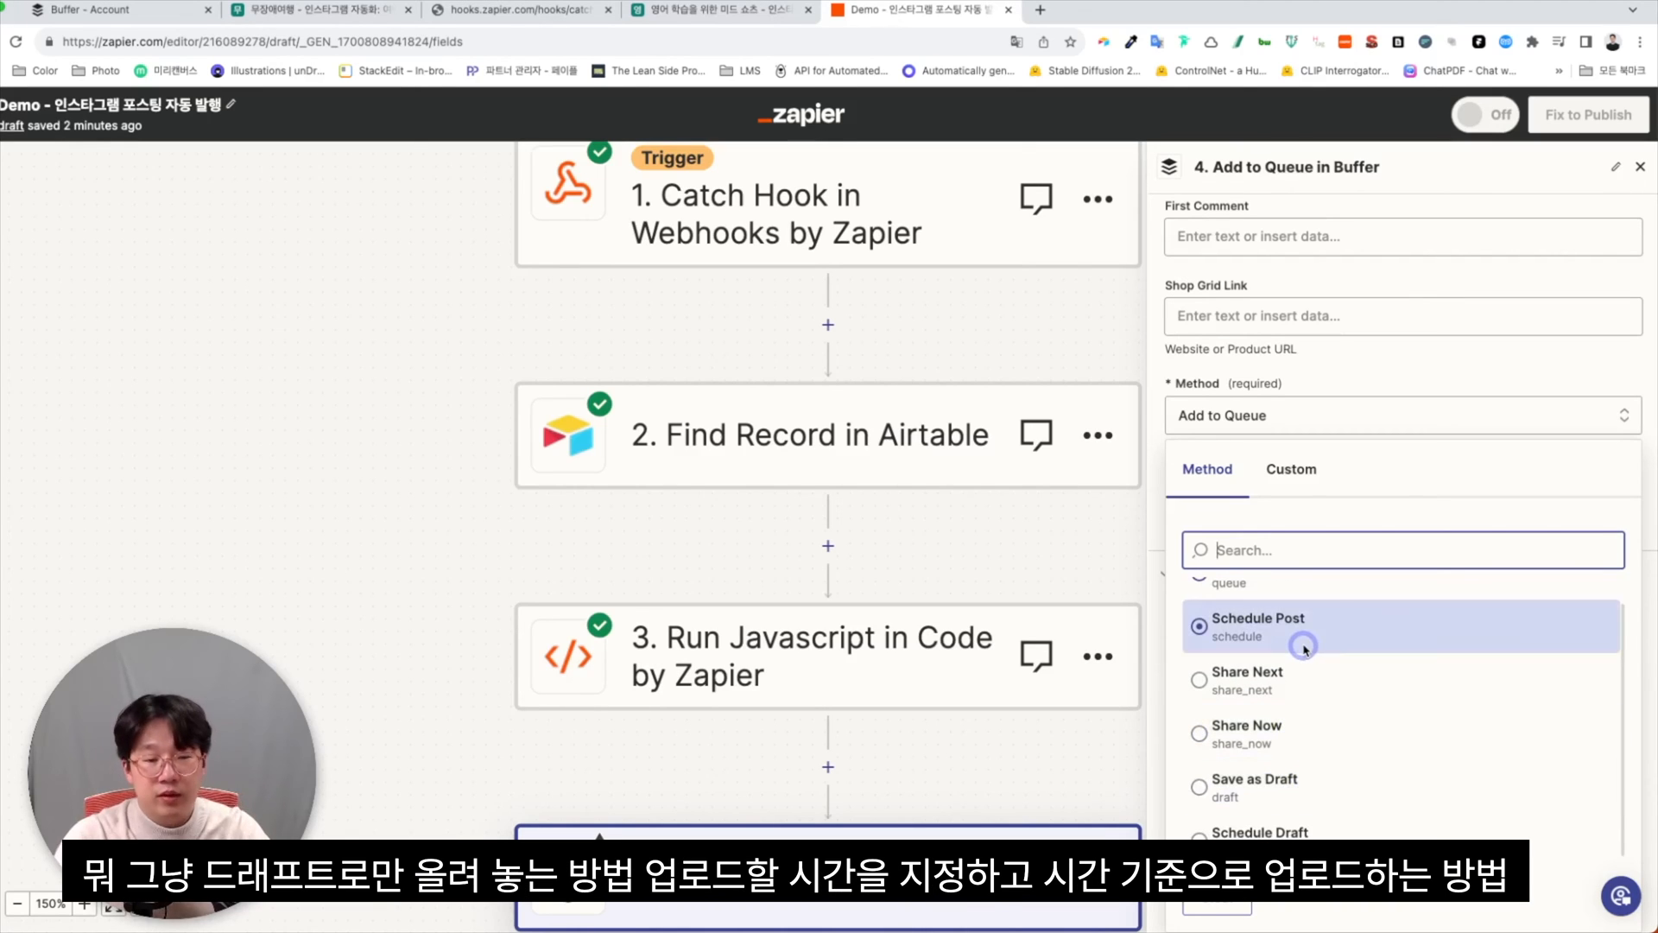
{"action": "scroll", "coordinate": [1304, 652], "scroll_direction": "up", "scroll_amount": 2}
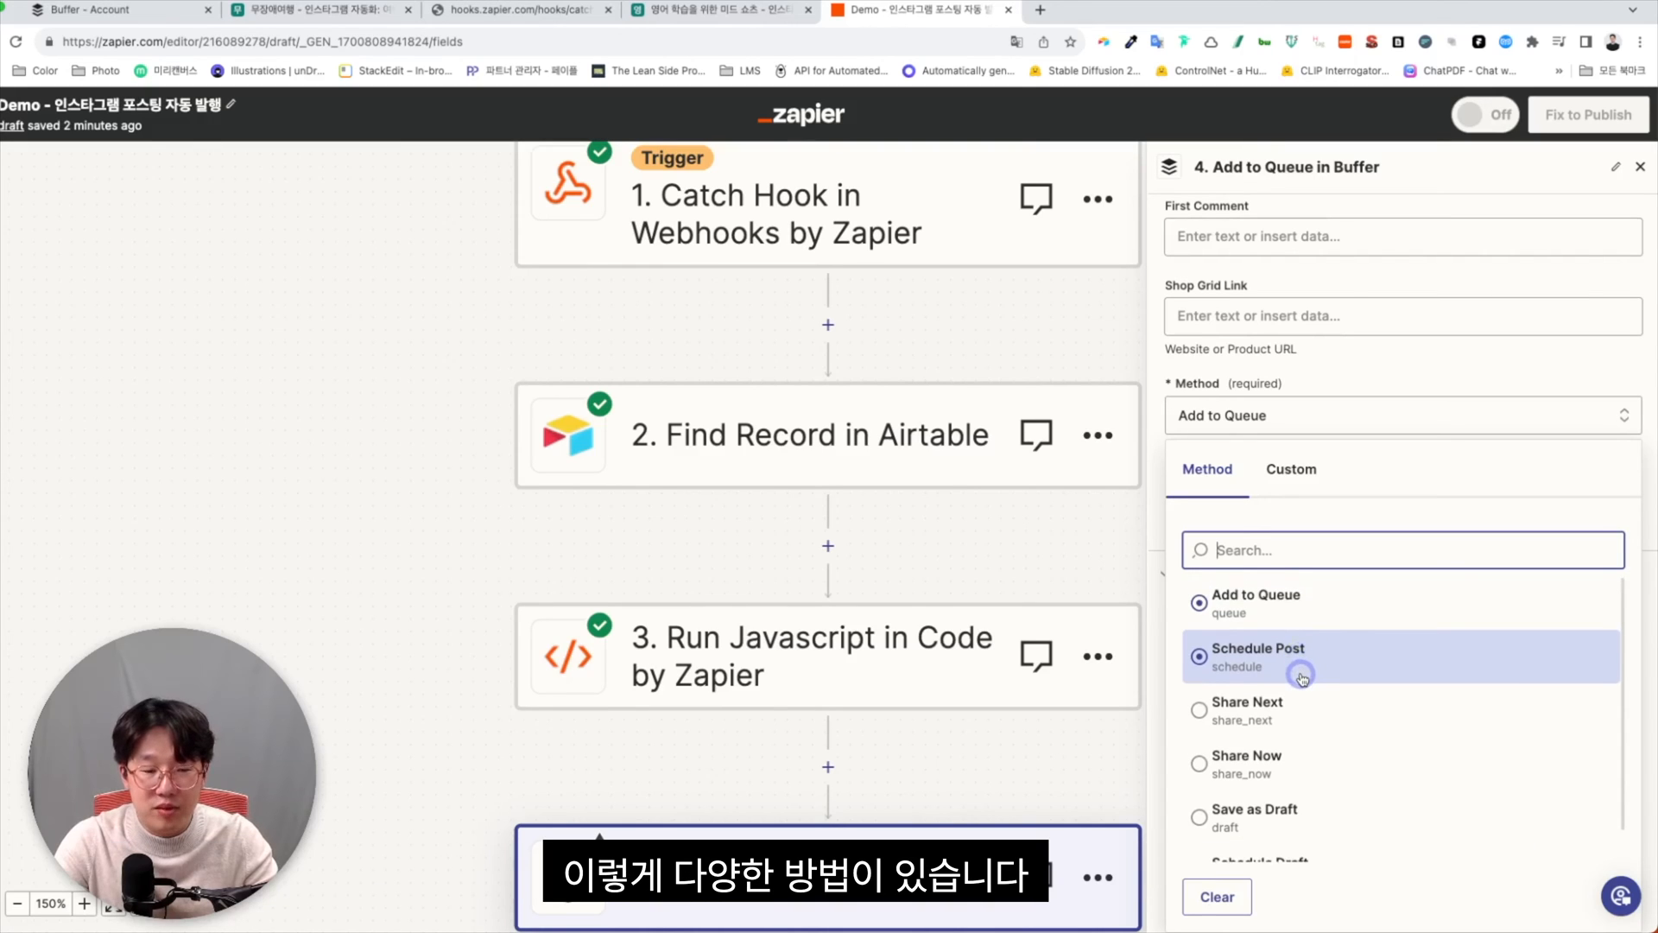
{"action": "left_click", "coordinate": [1277, 765]}
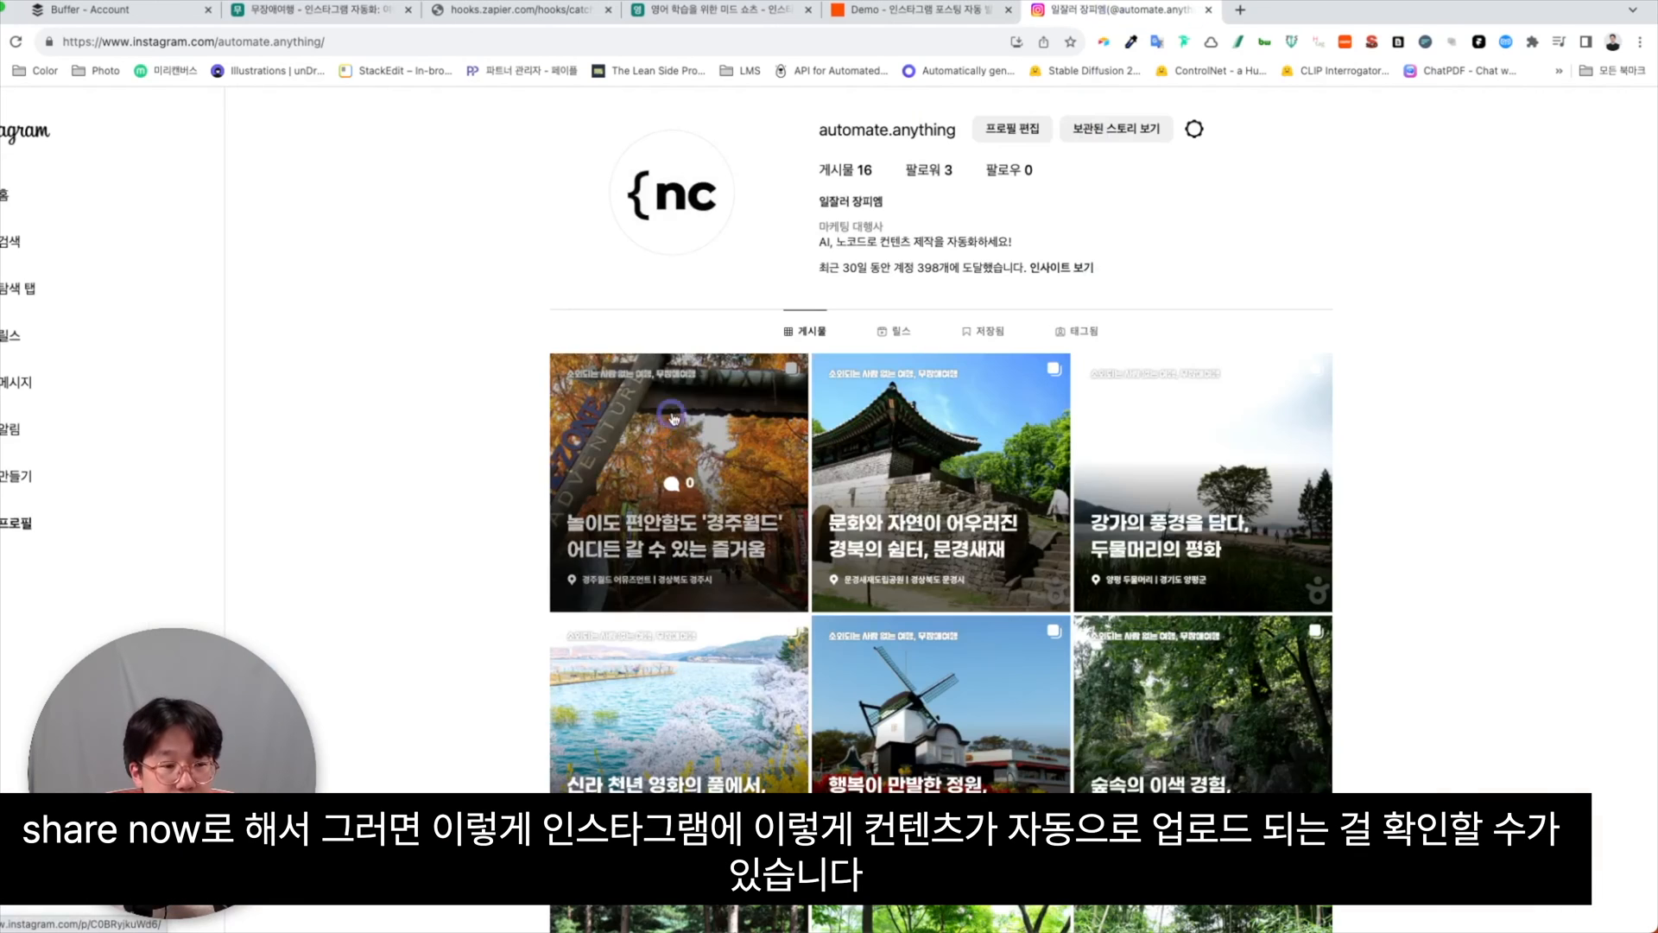
On the automate.anything Instagram profile, open the newest post, about 경주월드, to check the published content.
{"action": "left_click", "coordinate": [666, 414]}
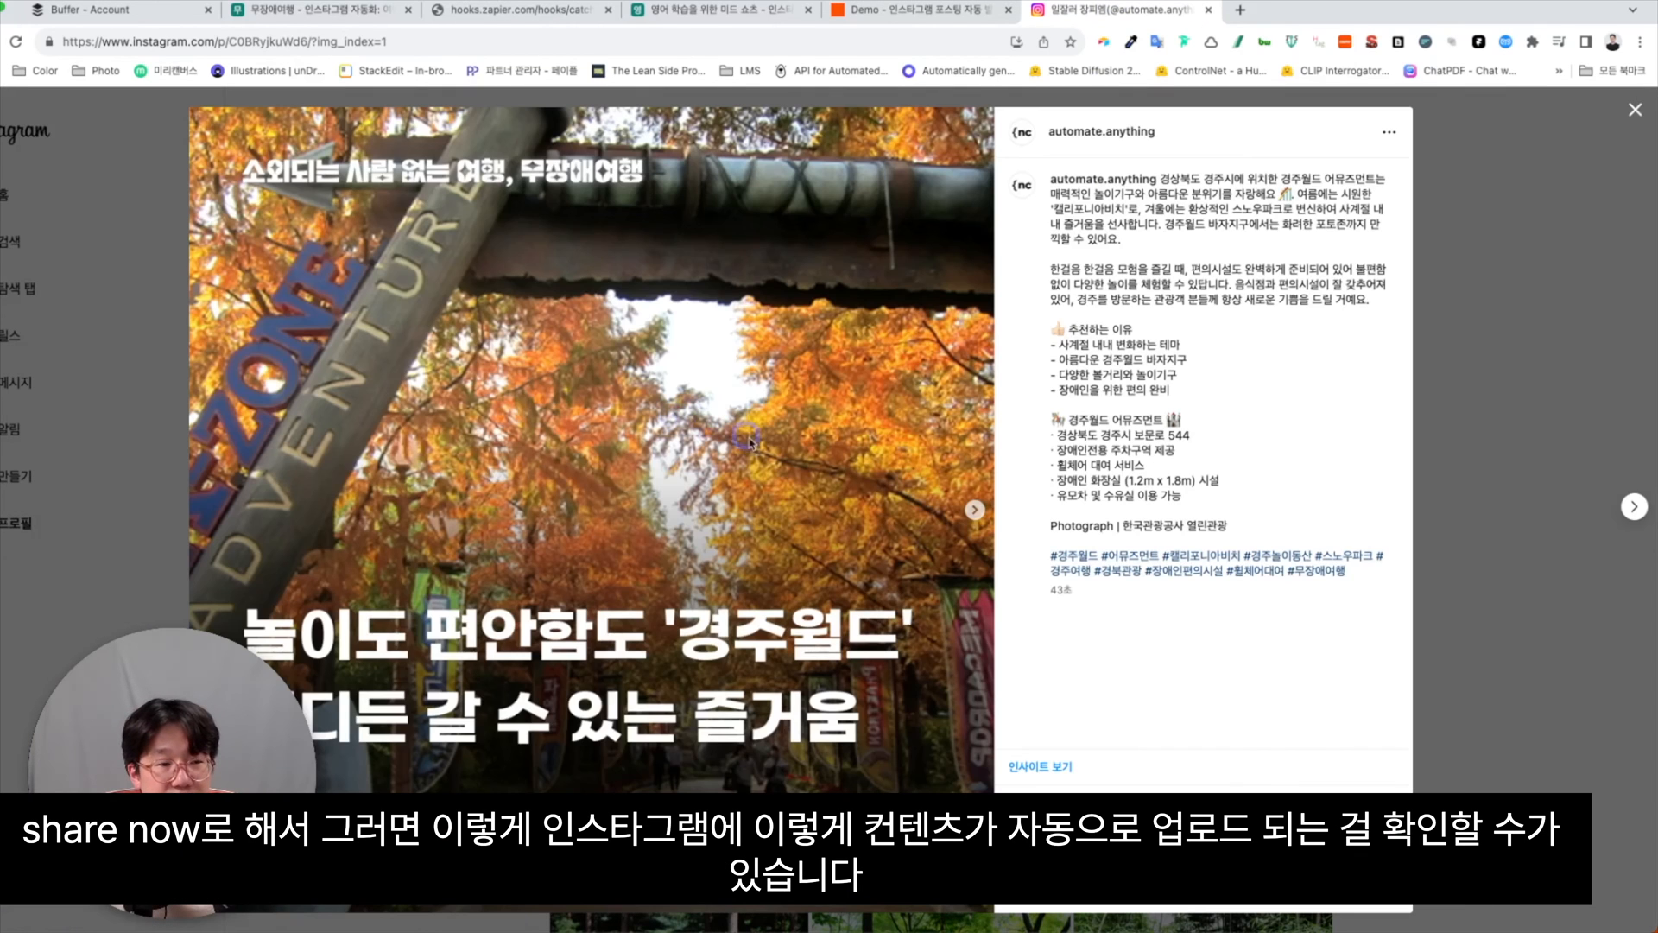
Page through the carousel images of the 경주월드 Instagram post to check that the uploaded photos were published.
{"action": "left_click", "coordinate": [974, 512]}
{"action": "left_click", "coordinate": [974, 511]}
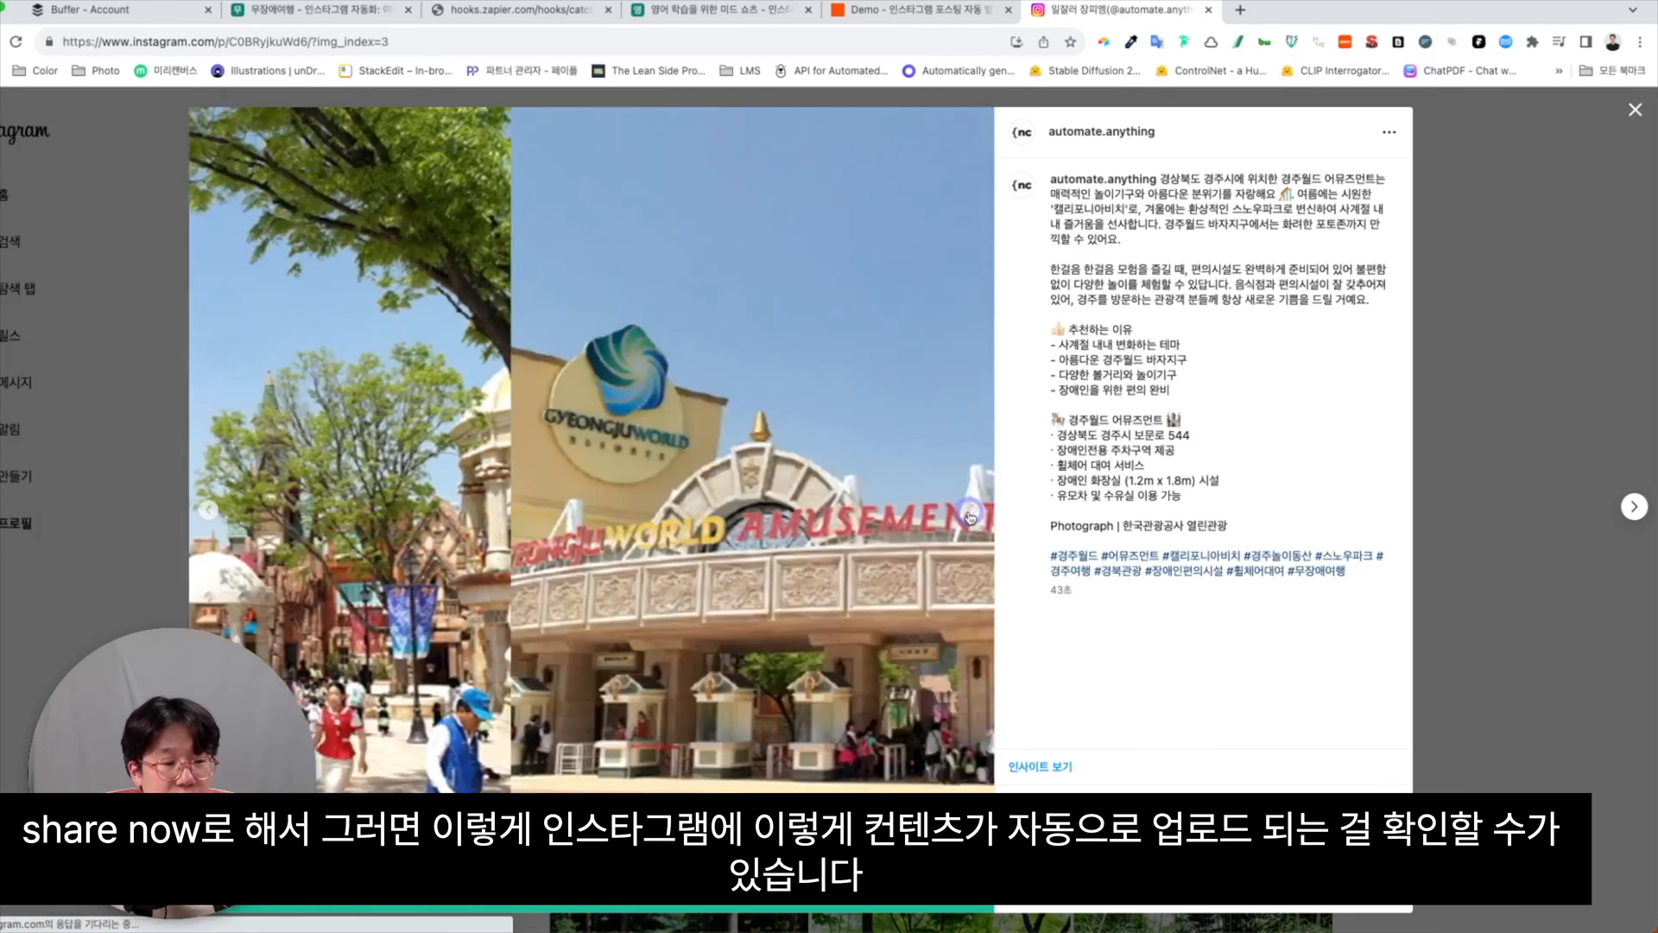
{"action": "left_click", "coordinate": [971, 513]}
{"action": "left_click", "coordinate": [972, 513]}
{"action": "left_click", "coordinate": [971, 513]}
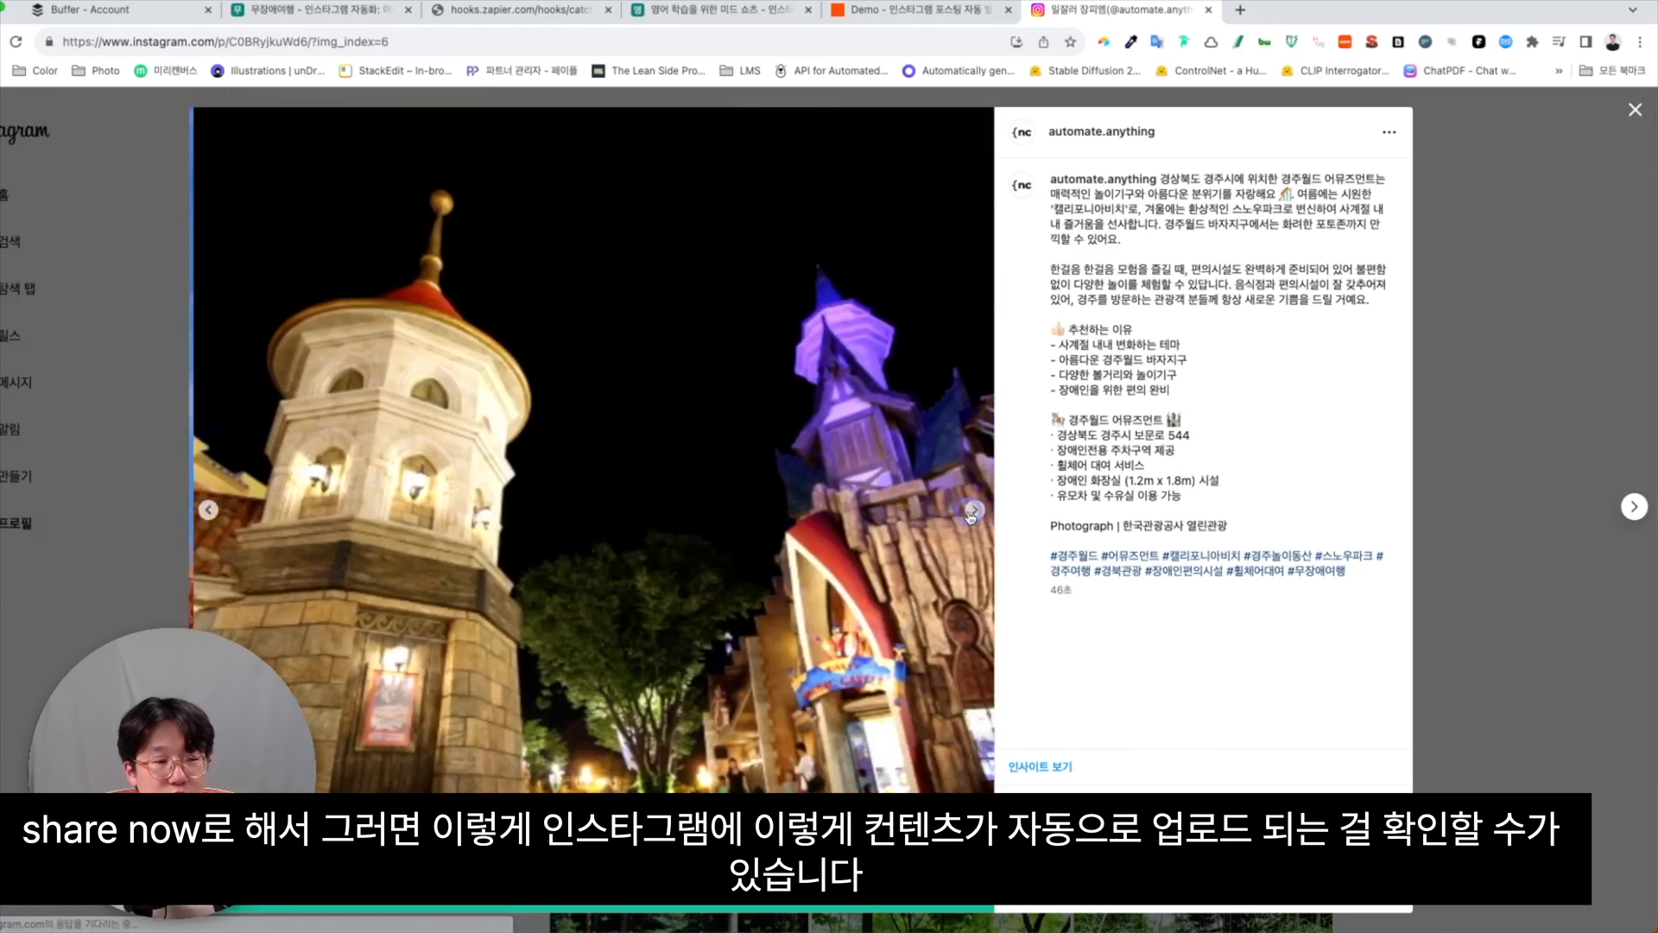
{"action": "left_click", "coordinate": [972, 513]}
{"action": "left_click", "coordinate": [972, 513]}
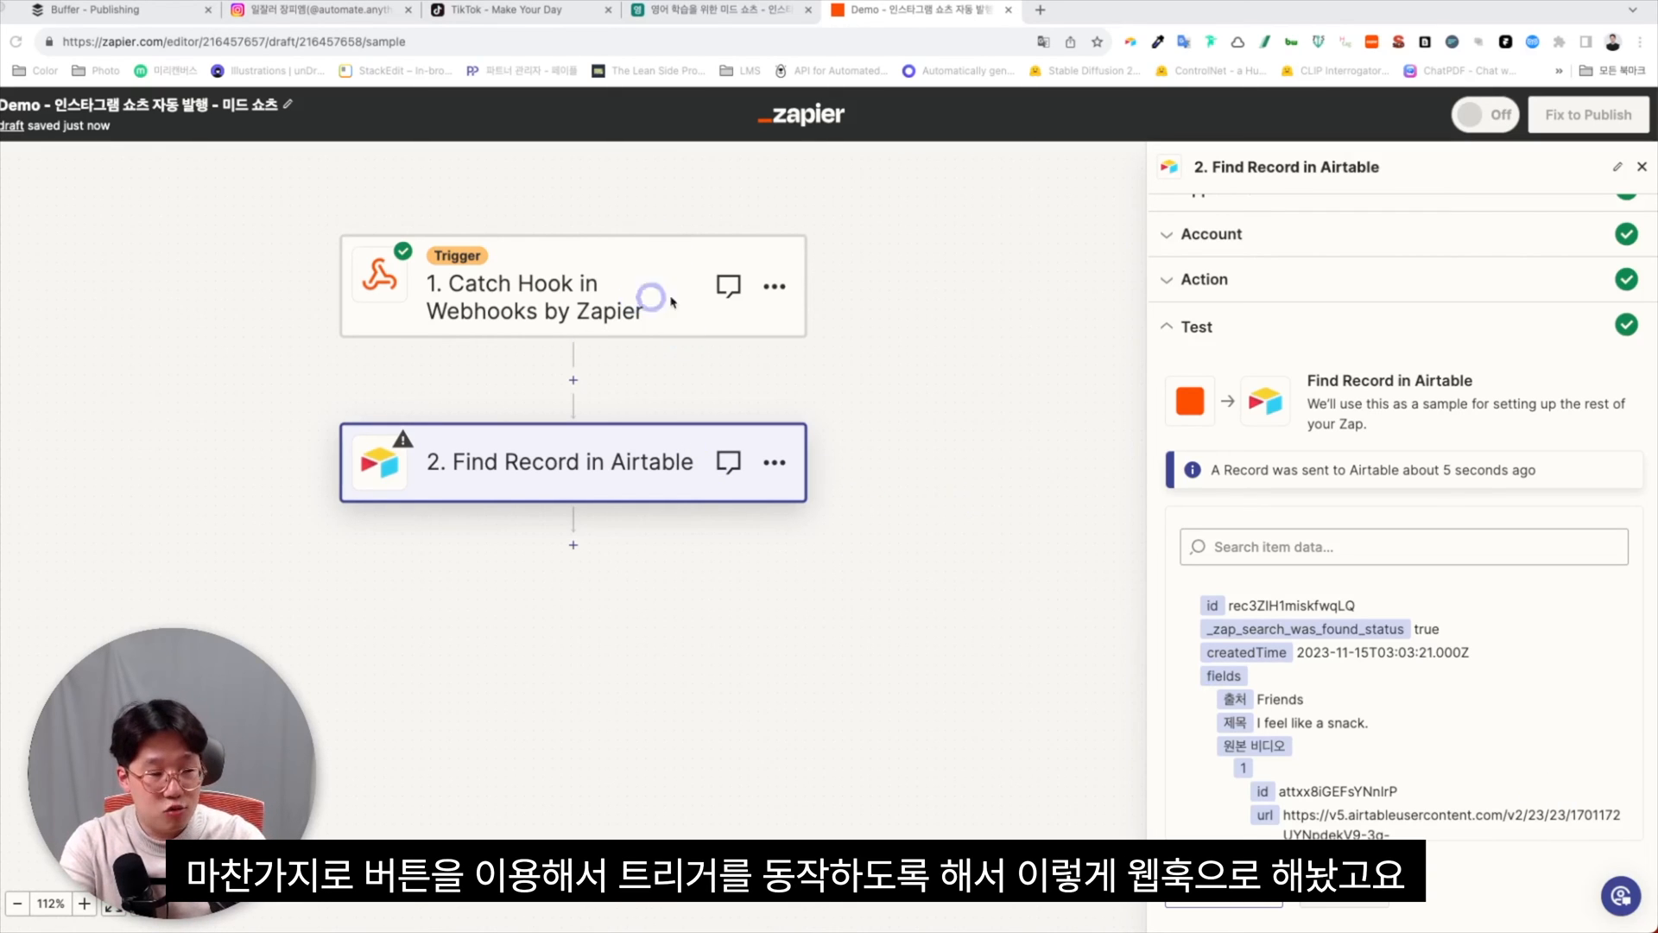
In the mid-drama shorts Zap, add a Buffer action with the Add to Queue event after the Find Record in Airtable step.
{"action": "left_click", "coordinate": [895, 476]}
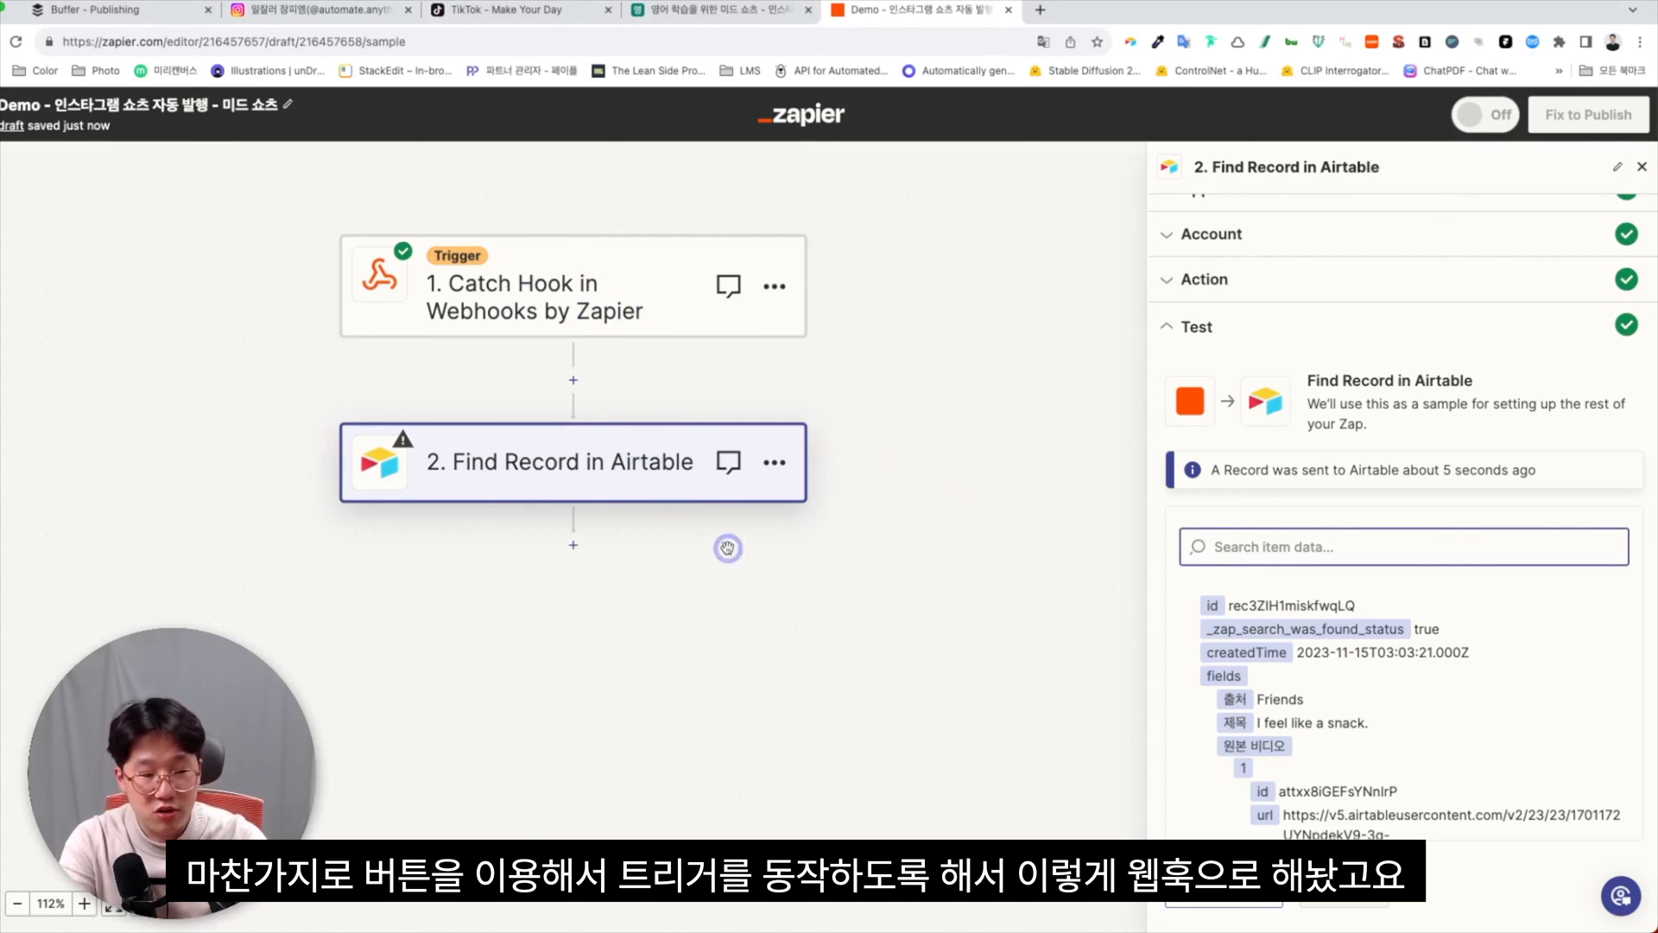
{"action": "left_click", "coordinate": [663, 463]}
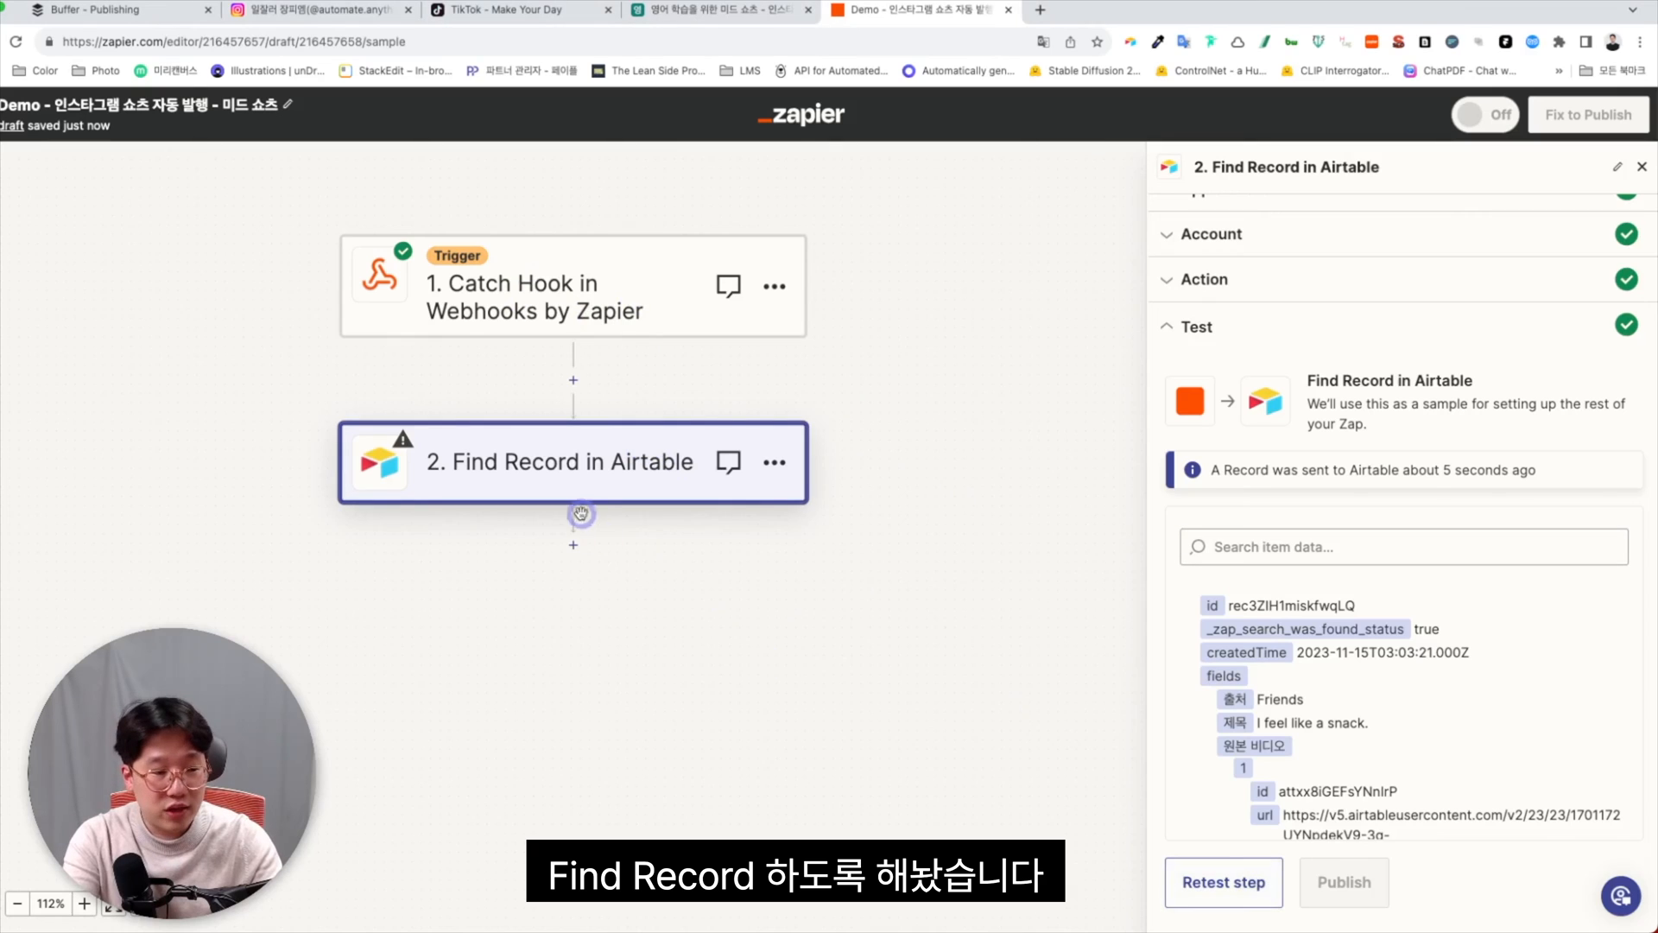
{"action": "left_click", "coordinate": [574, 545]}
{"action": "left_click", "coordinate": [677, 333]}
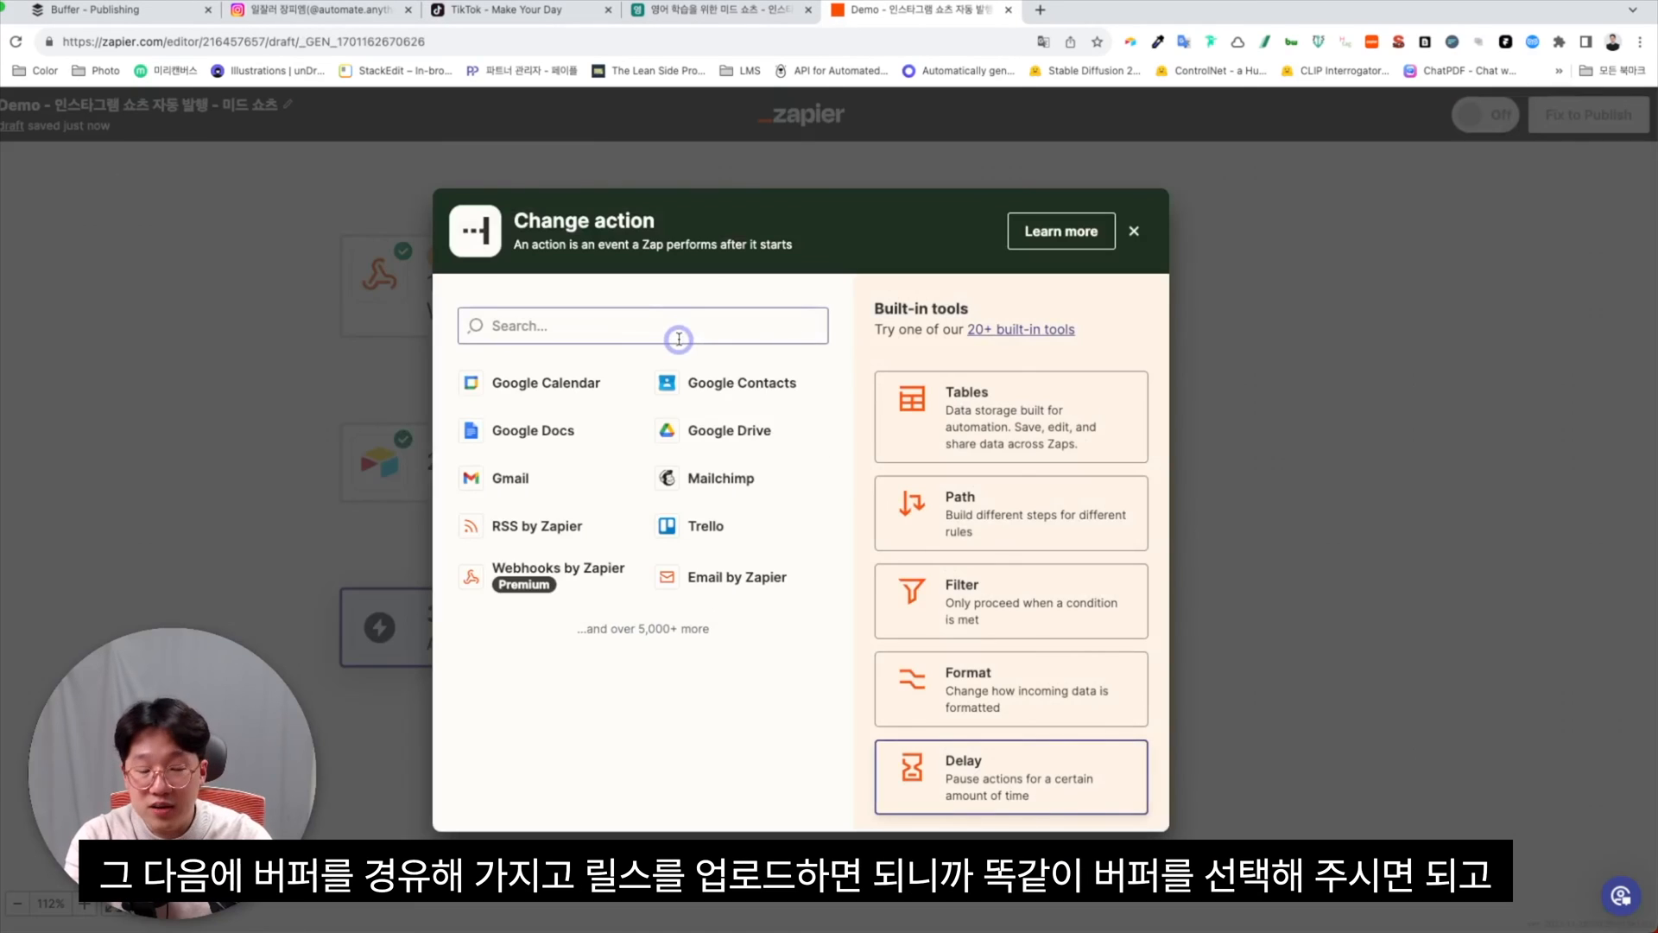
{"action": "type", "text": "buffer"}
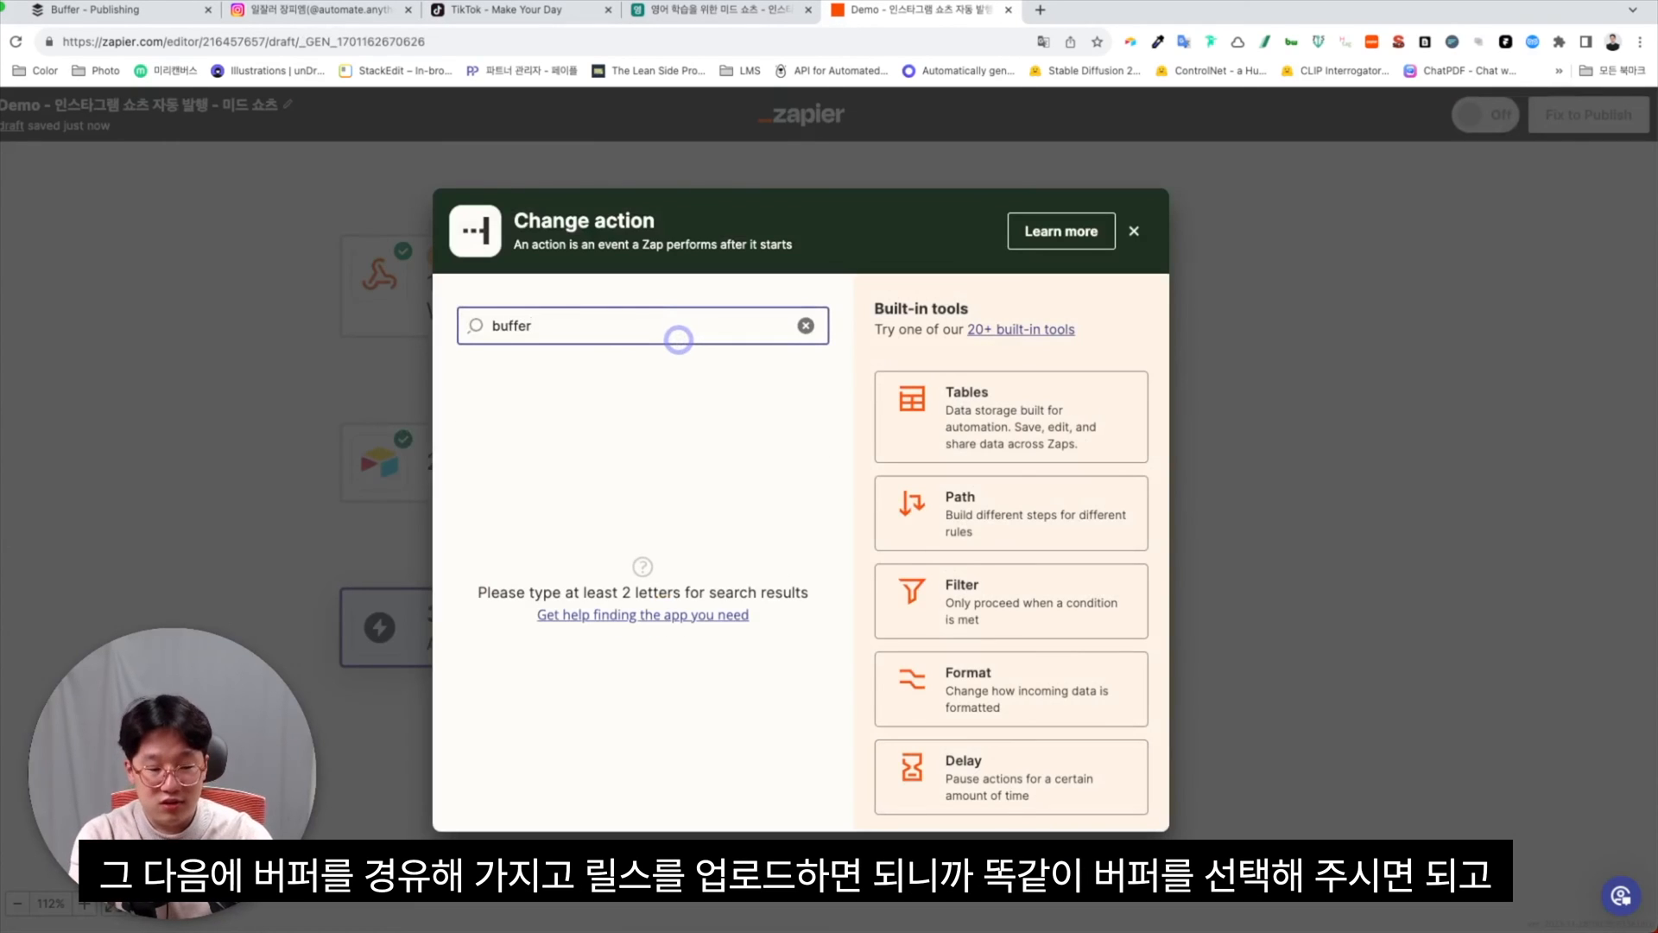
{"action": "left_click", "coordinate": [576, 393]}
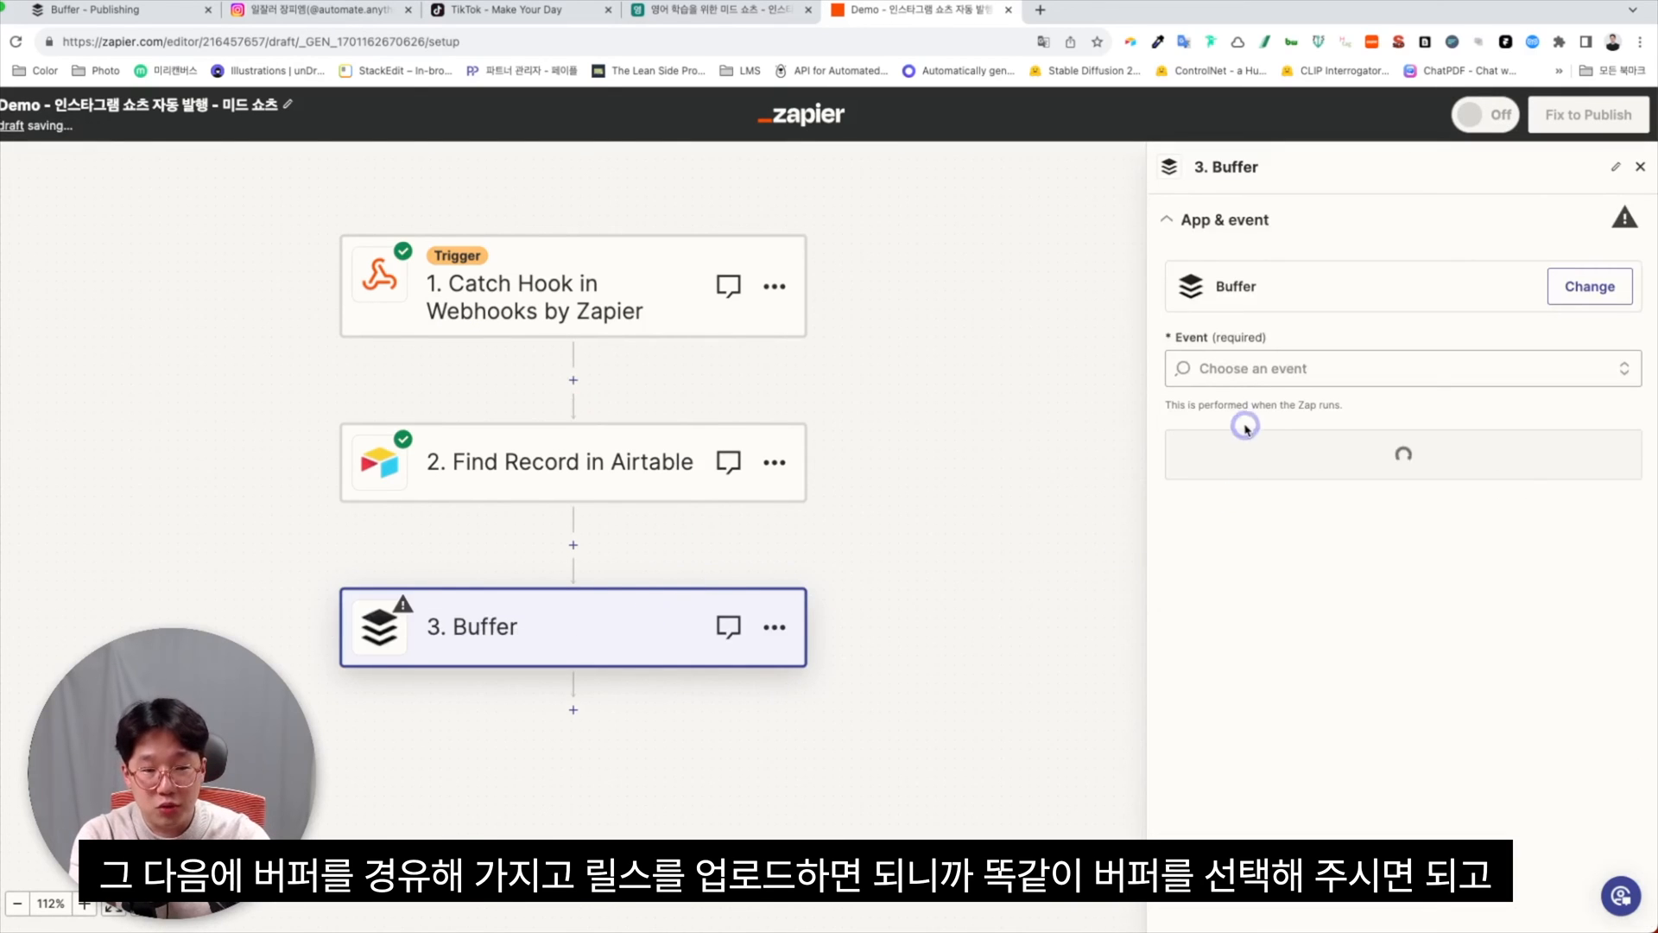
{"action": "left_click", "coordinate": [1264, 440]}
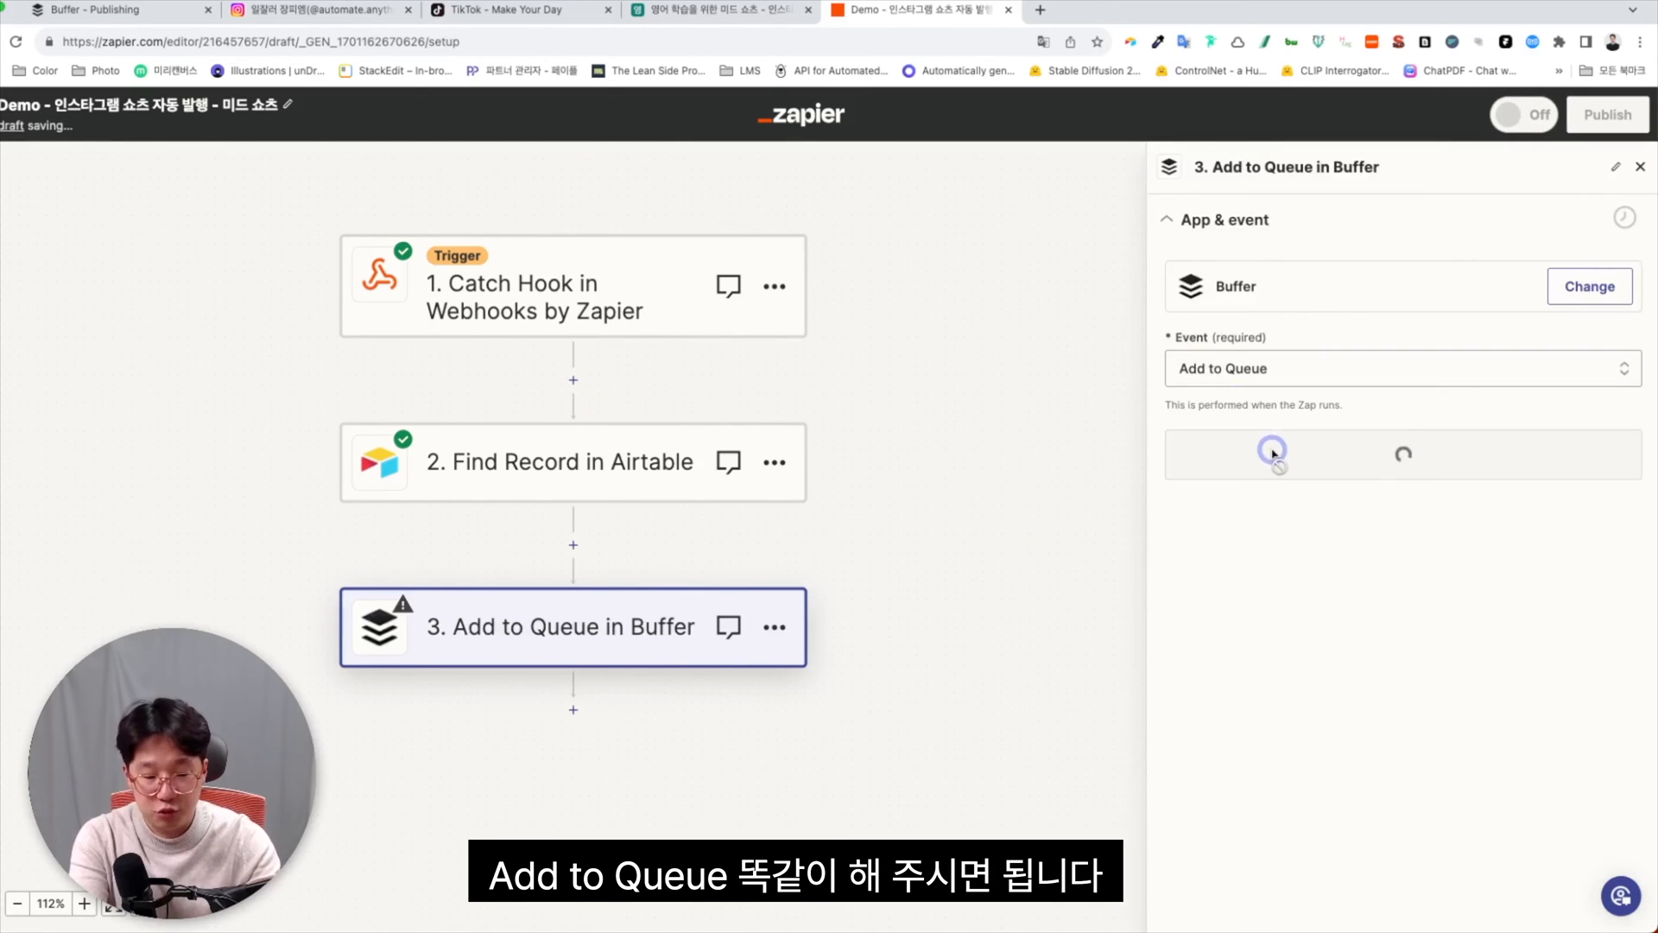
{"action": "left_click", "coordinate": [1270, 453]}
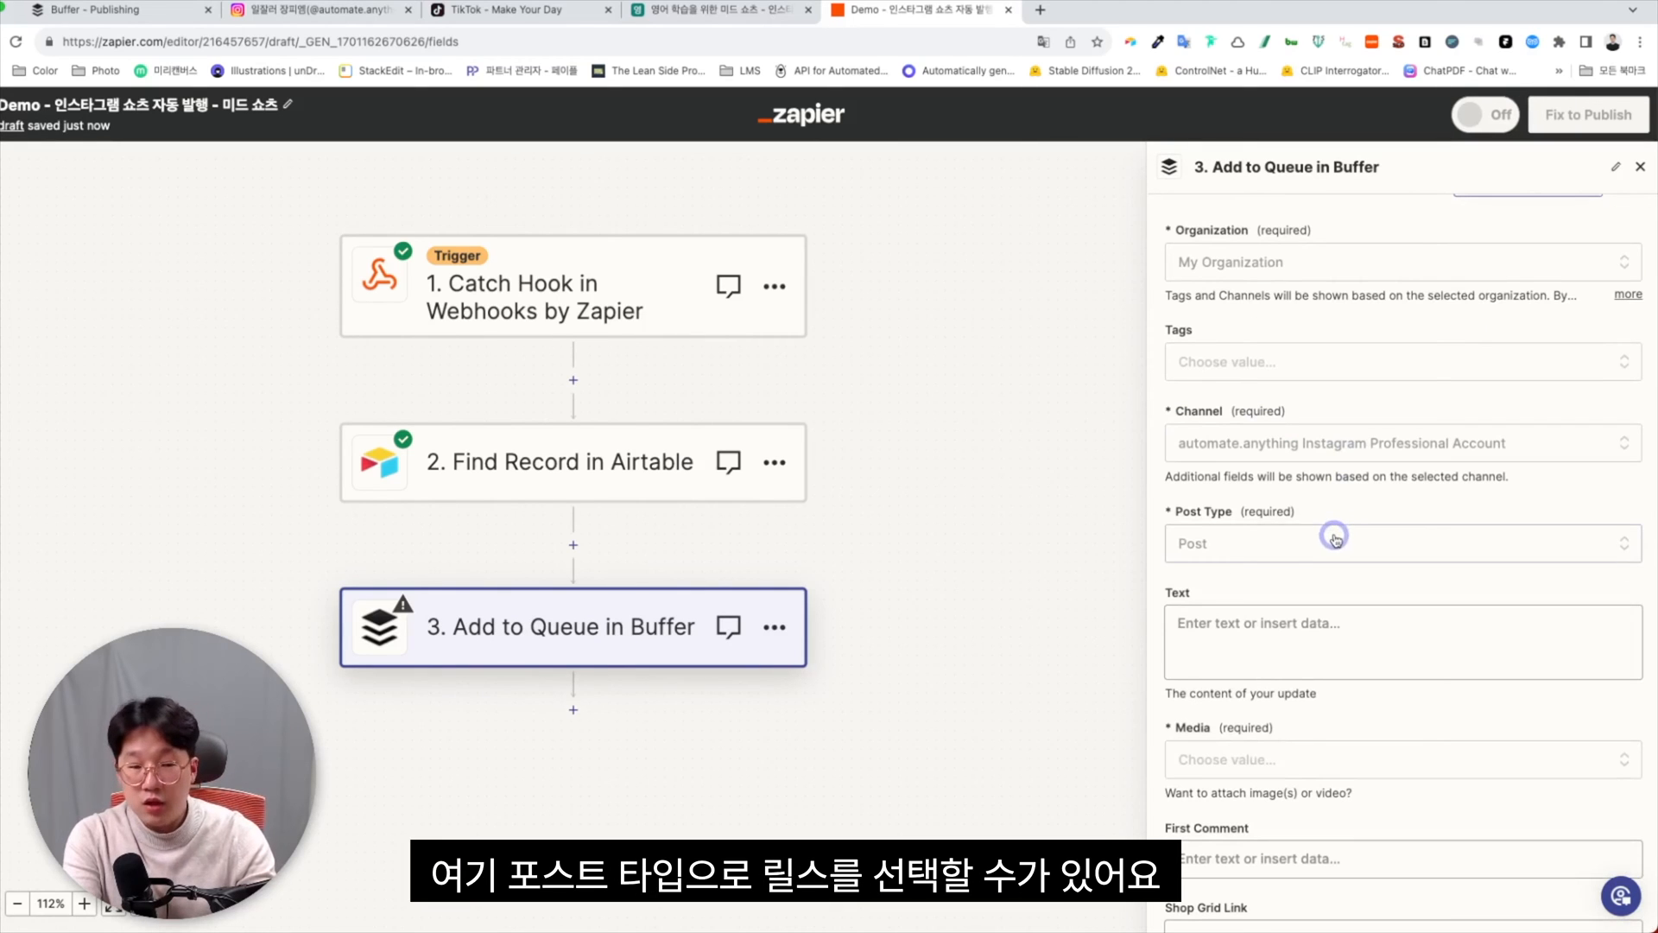
Set the Buffer step's Post Type to Reel.
{"action": "left_click", "coordinate": [1335, 537]}
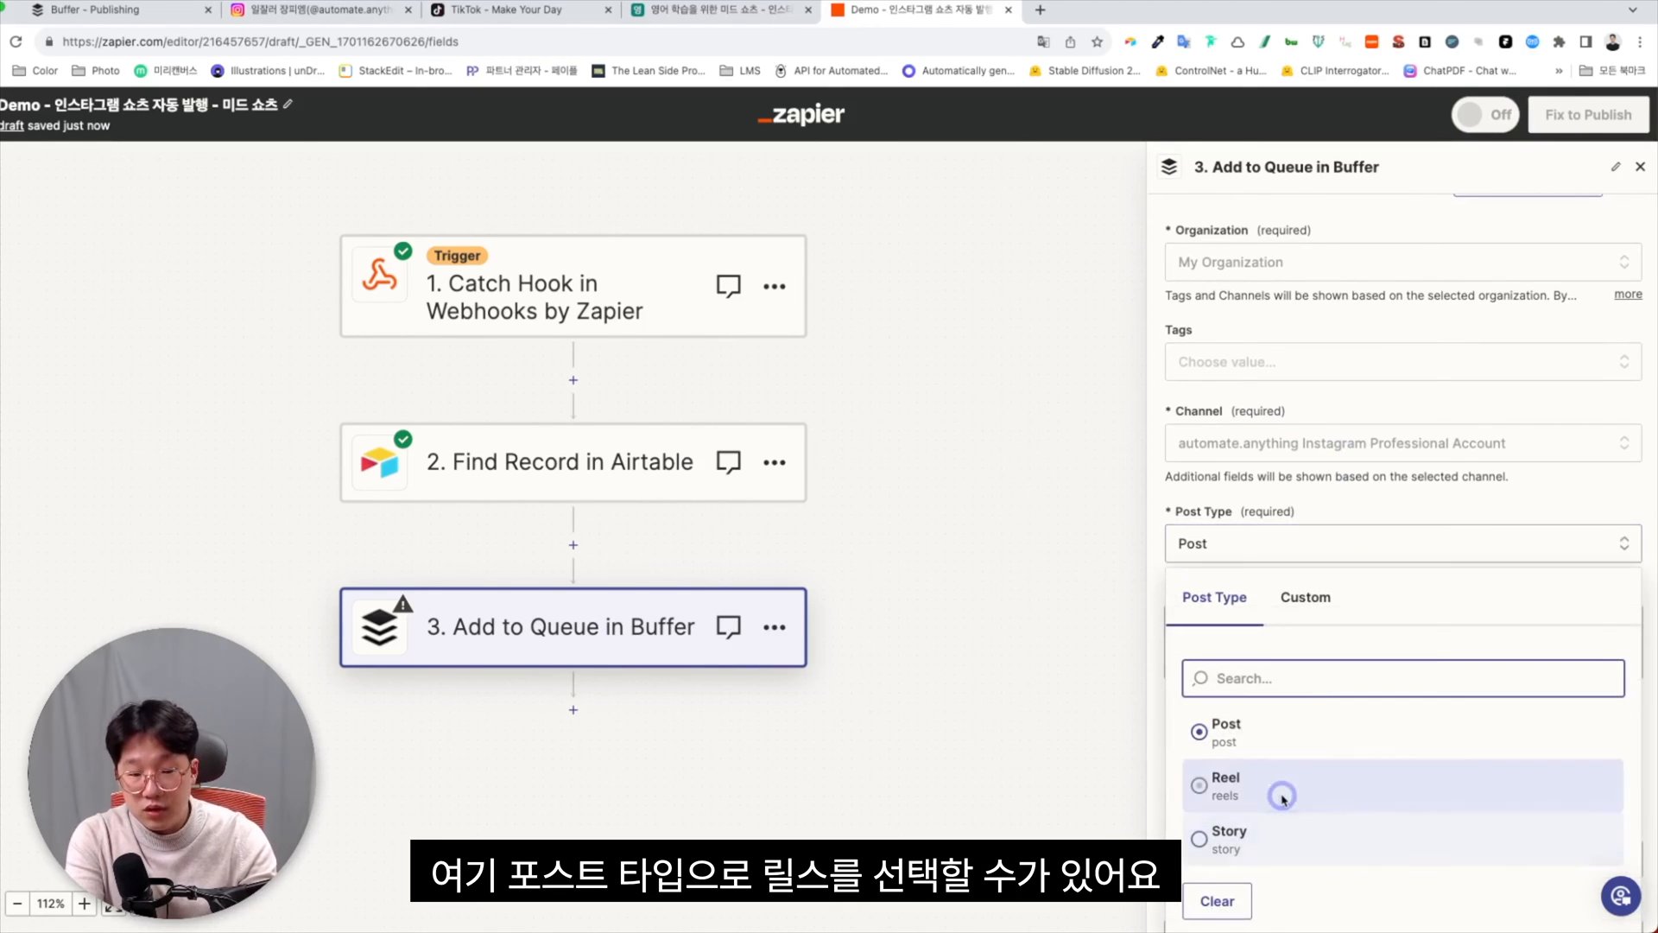
{"action": "left_click", "coordinate": [1283, 796]}
{"action": "left_click", "coordinate": [1283, 796]}
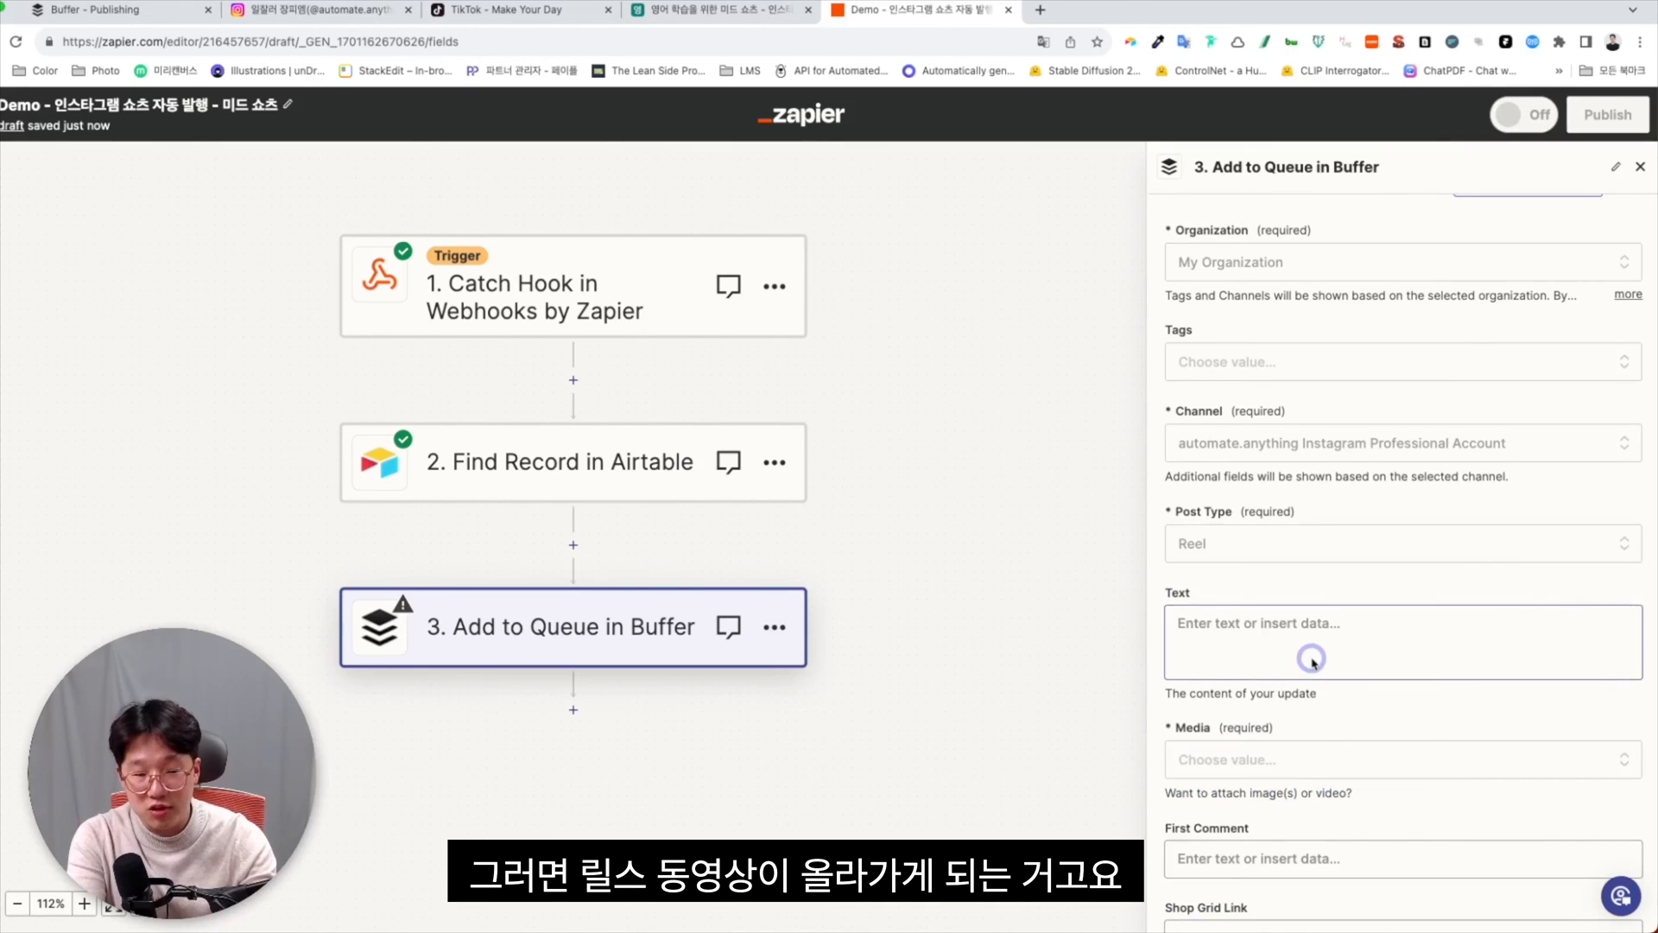
Map Fields 핵심 표현 해설 from the Find Record in Airtable step to the Buffer step's Text field.
{"action": "scroll", "coordinate": [1311, 663], "scroll_direction": "down", "scroll_amount": 2}
{"action": "left_click", "coordinate": [1279, 535]}
{"action": "left_click", "coordinate": [1304, 729]}
{"action": "left_click", "coordinate": [1373, 803]}
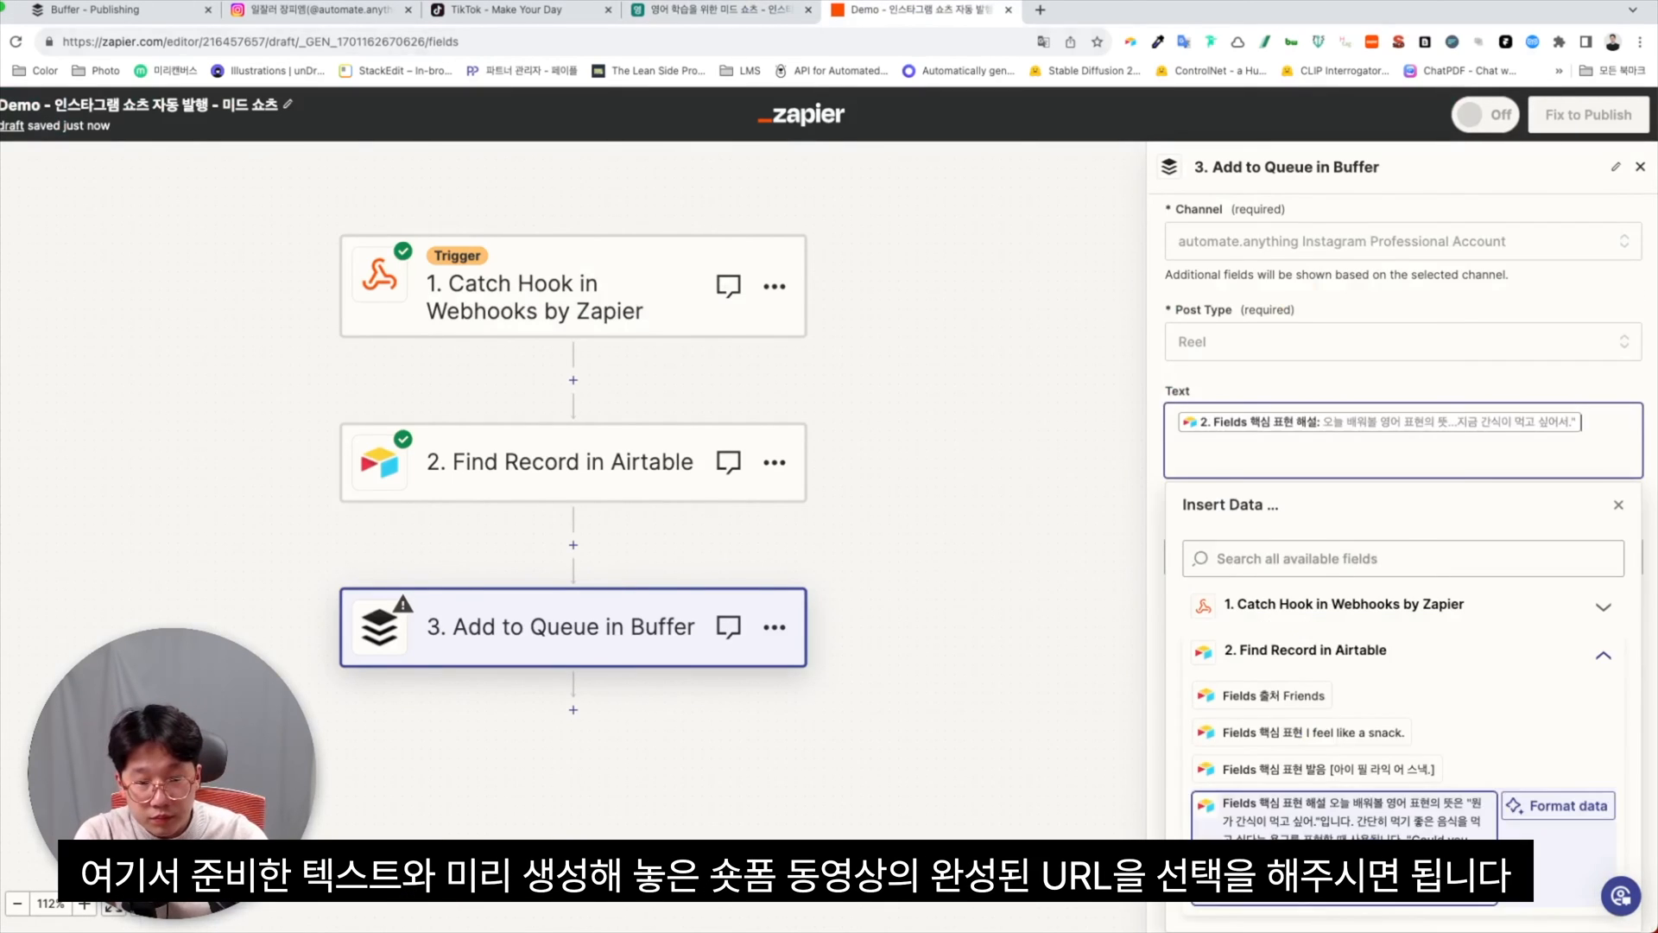
Map Fields 완성 쇼츠 Url from the Find Record in Airtable step to the Buffer step's Video field.
{"action": "left_click", "coordinate": [1483, 389]}
{"action": "left_click", "coordinate": [1404, 632]}
{"action": "left_click", "coordinate": [1347, 821]}
{"action": "scroll", "coordinate": [1358, 817], "scroll_direction": "down", "scroll_amount": 5}
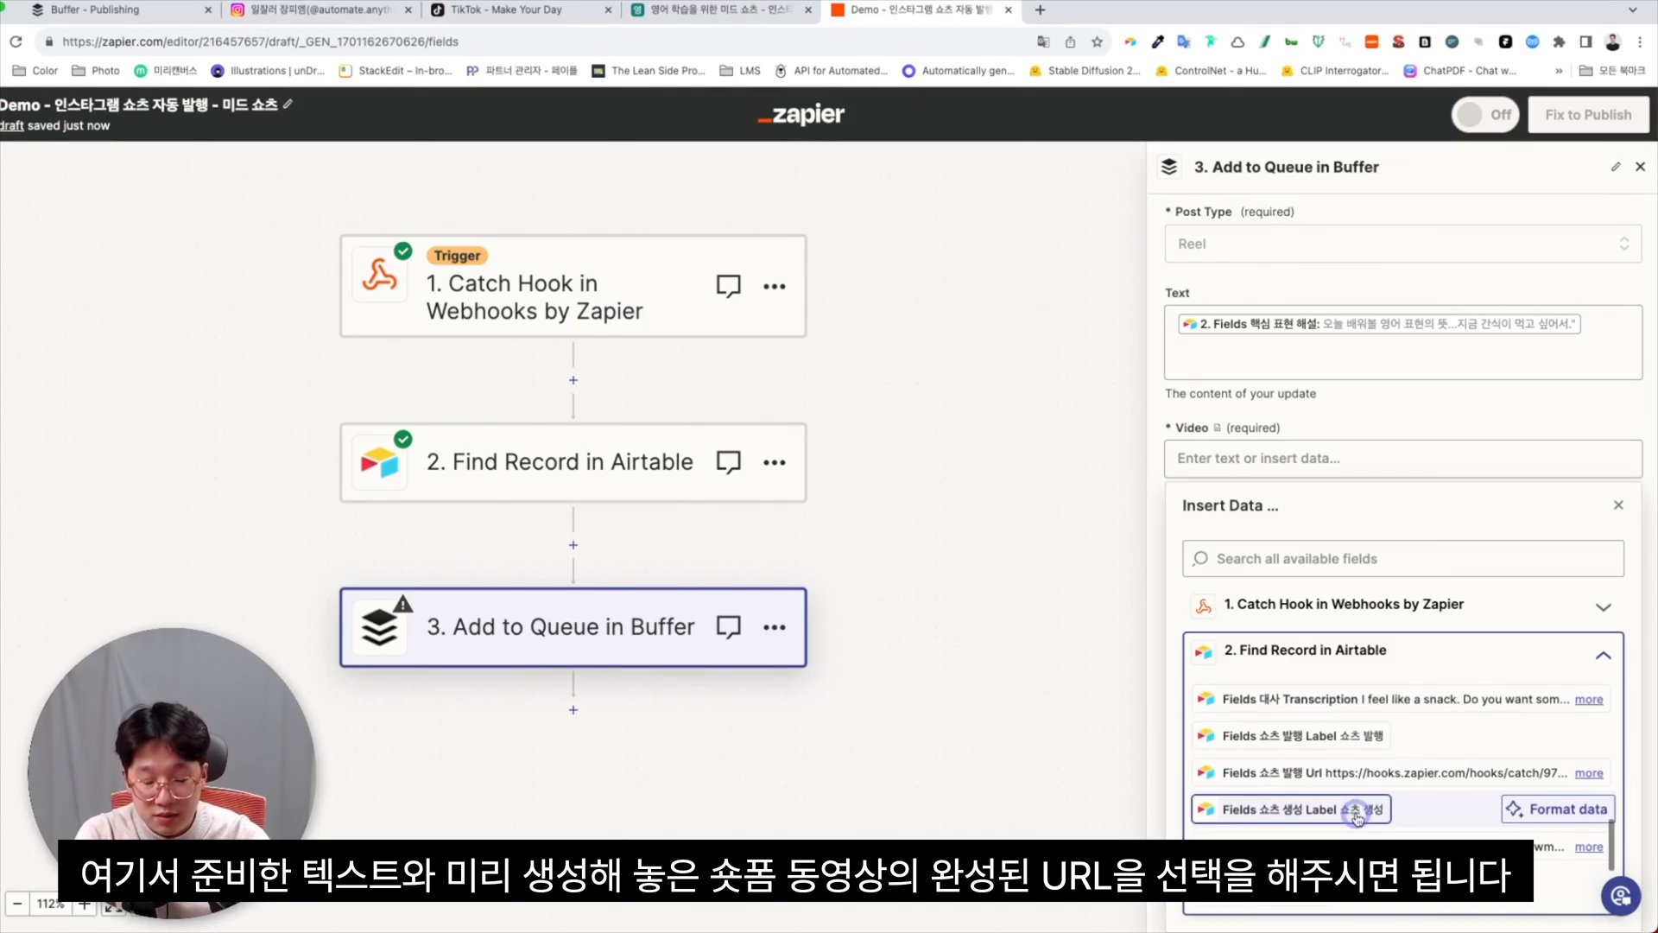
{"action": "scroll", "coordinate": [1358, 819], "scroll_direction": "down", "scroll_amount": 3}
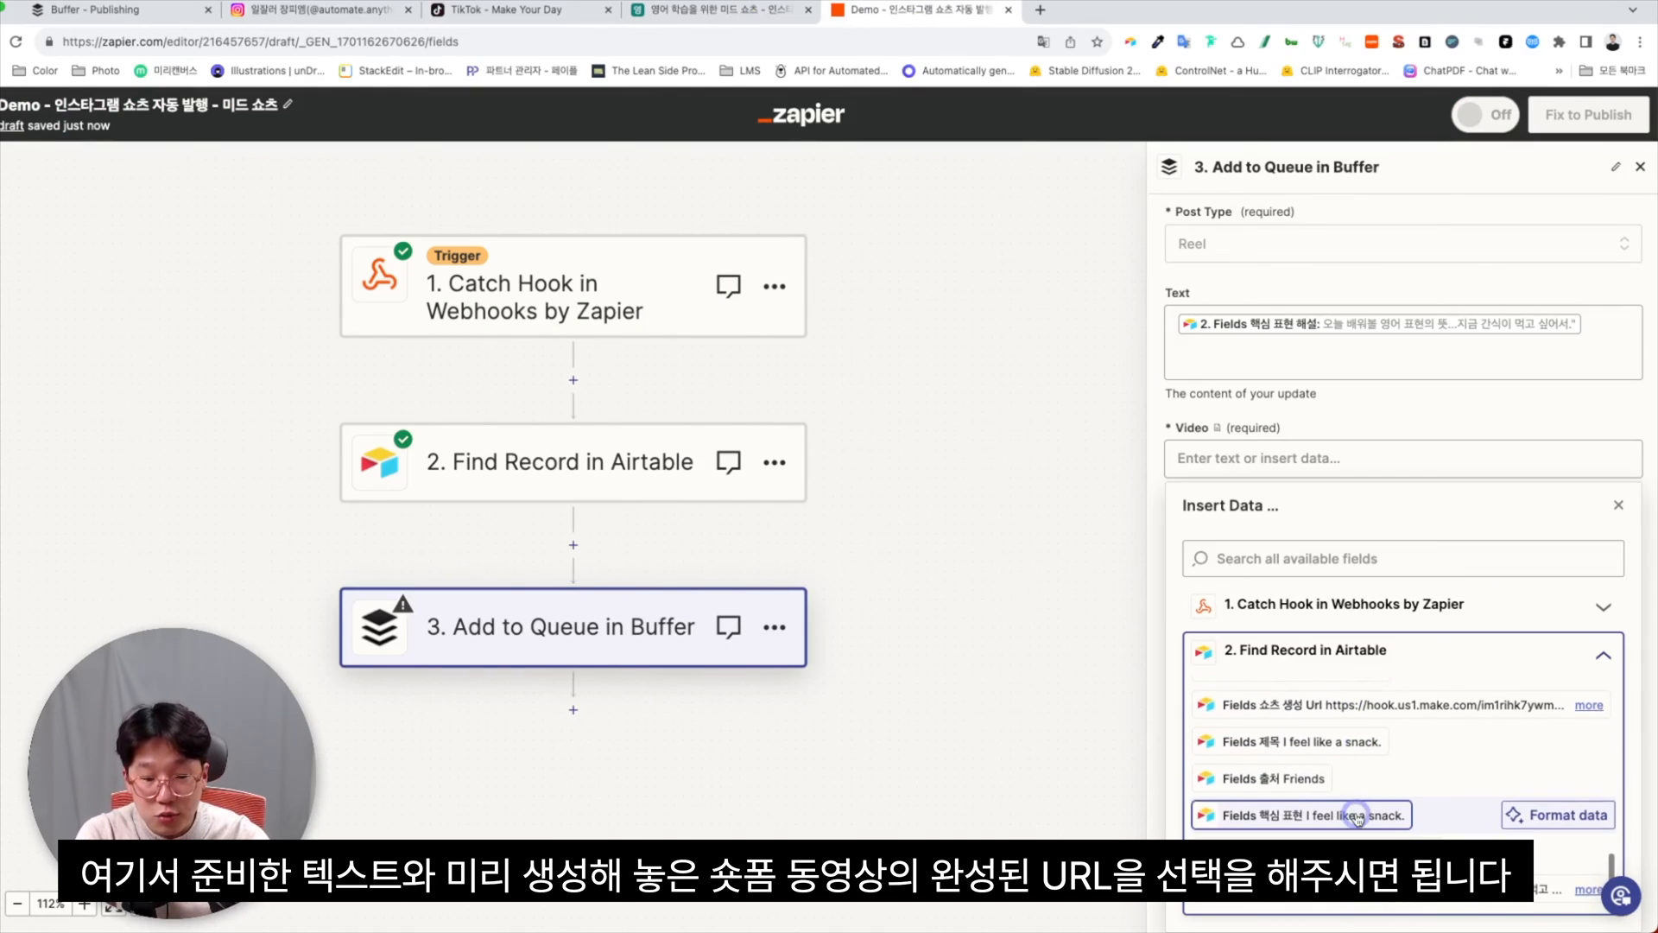
{"action": "scroll", "coordinate": [1358, 817], "scroll_direction": "up", "scroll_amount": 3}
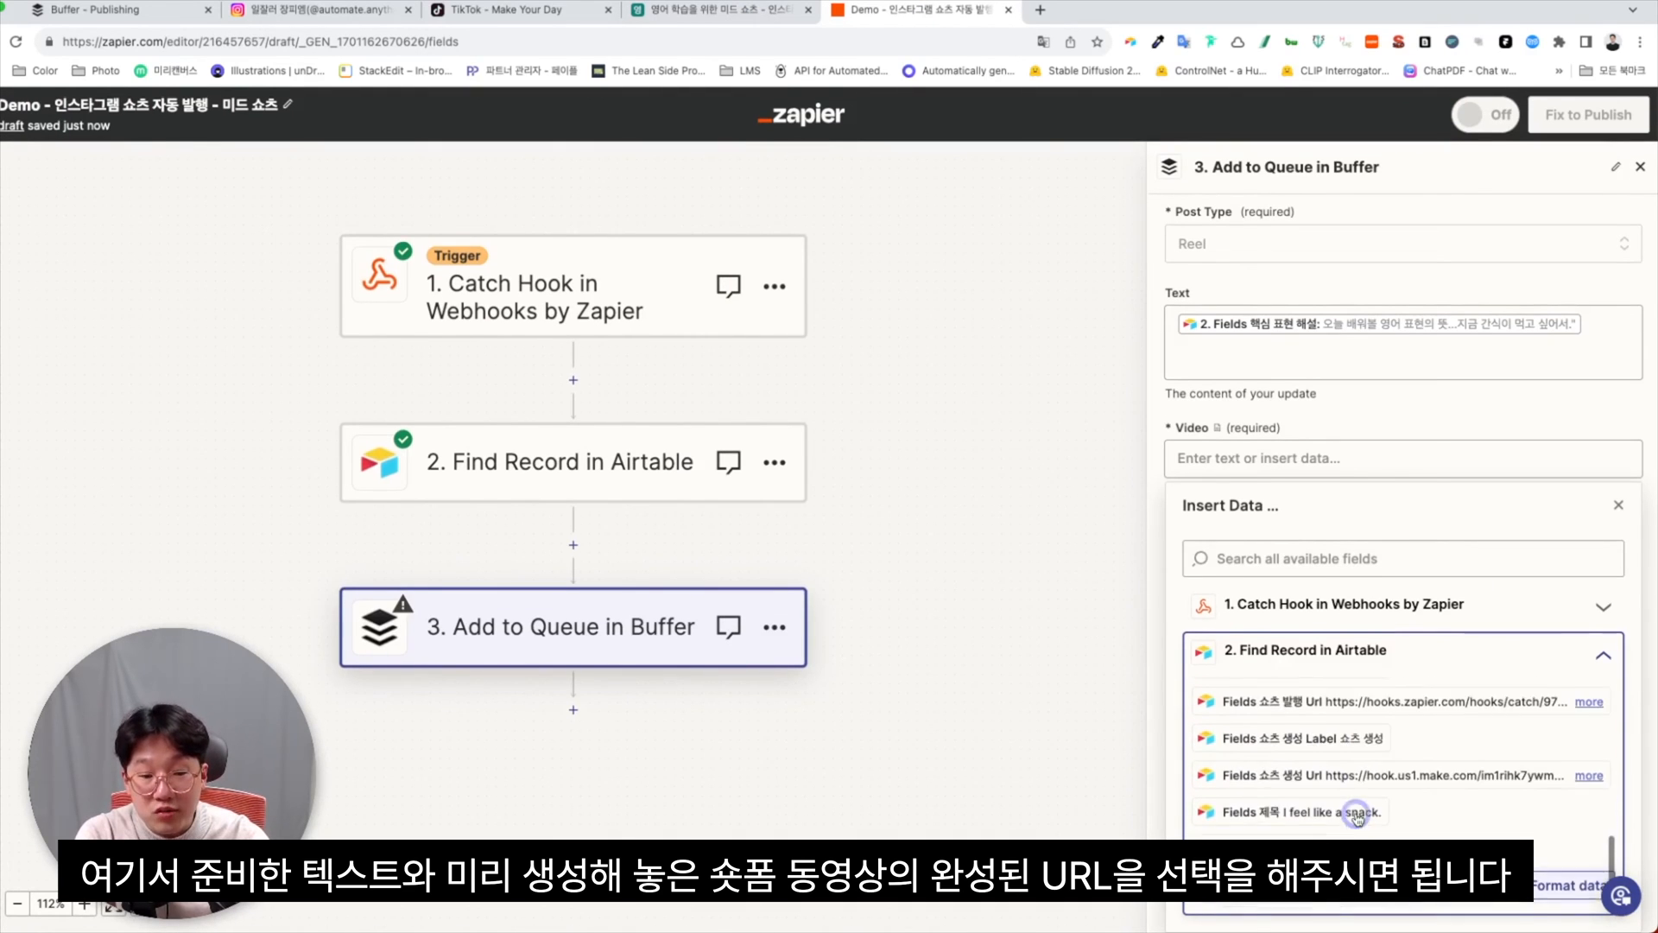
{"action": "scroll", "coordinate": [1358, 817], "scroll_direction": "up", "scroll_amount": 5}
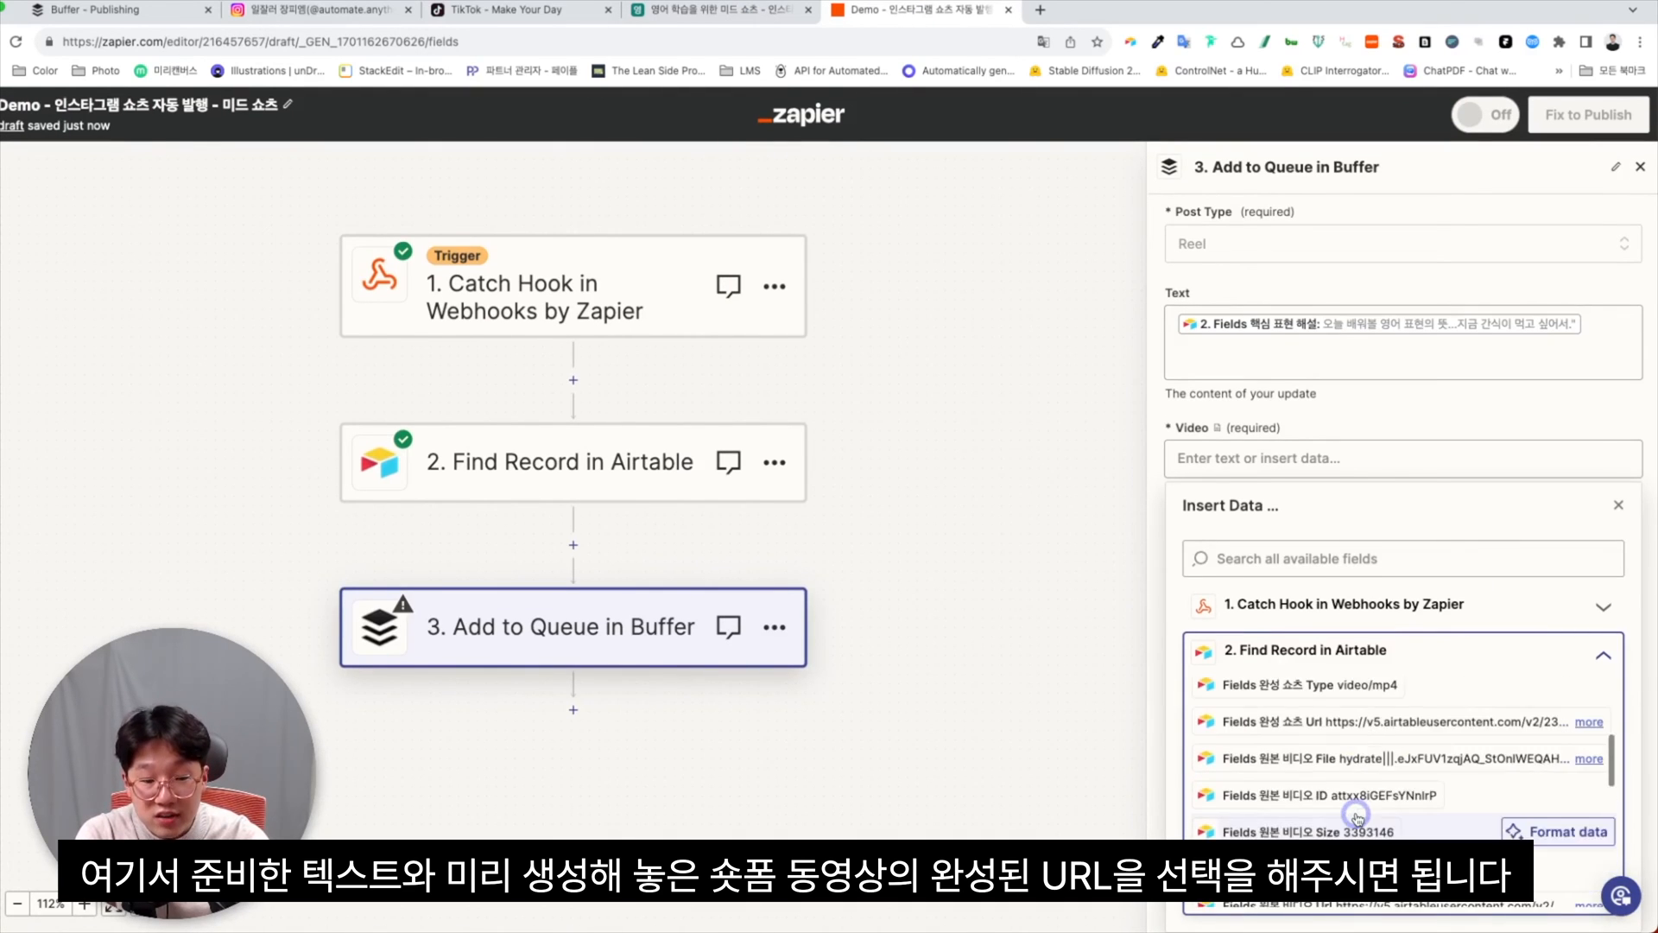
{"action": "left_click", "coordinate": [1345, 767]}
{"action": "left_click", "coordinate": [1365, 425]}
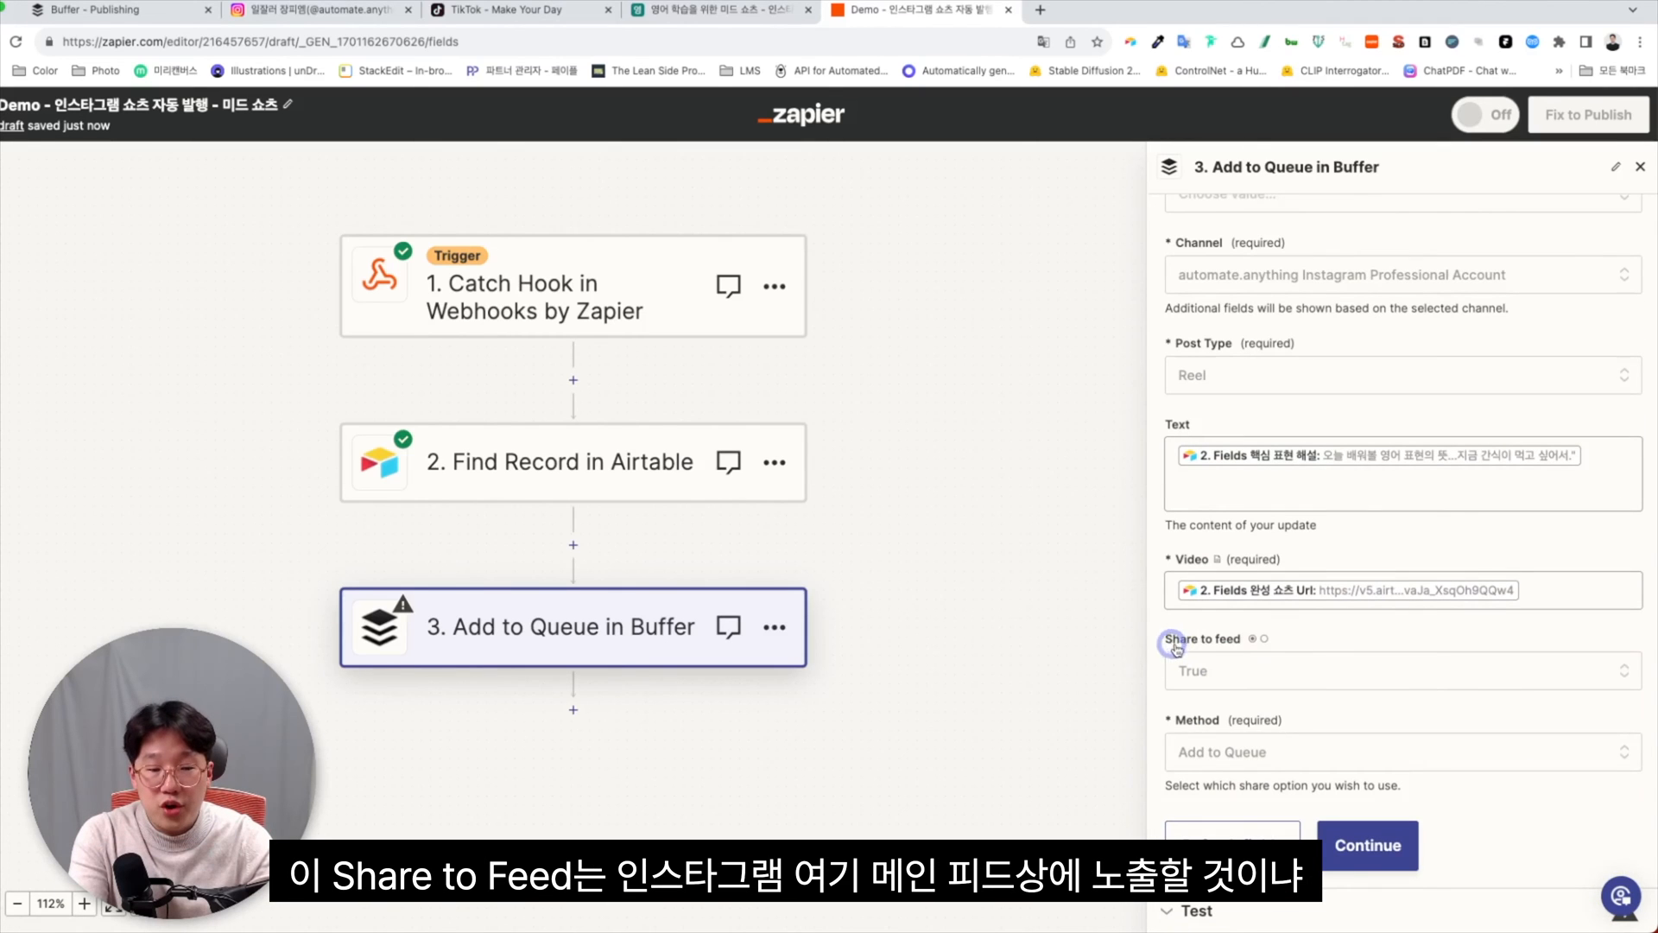
Compare the posts and reels views of the automate.anything Instagram profile, and set the Buffer step's Share to feed option to False.
{"action": "left_click", "coordinate": [354, 12]}
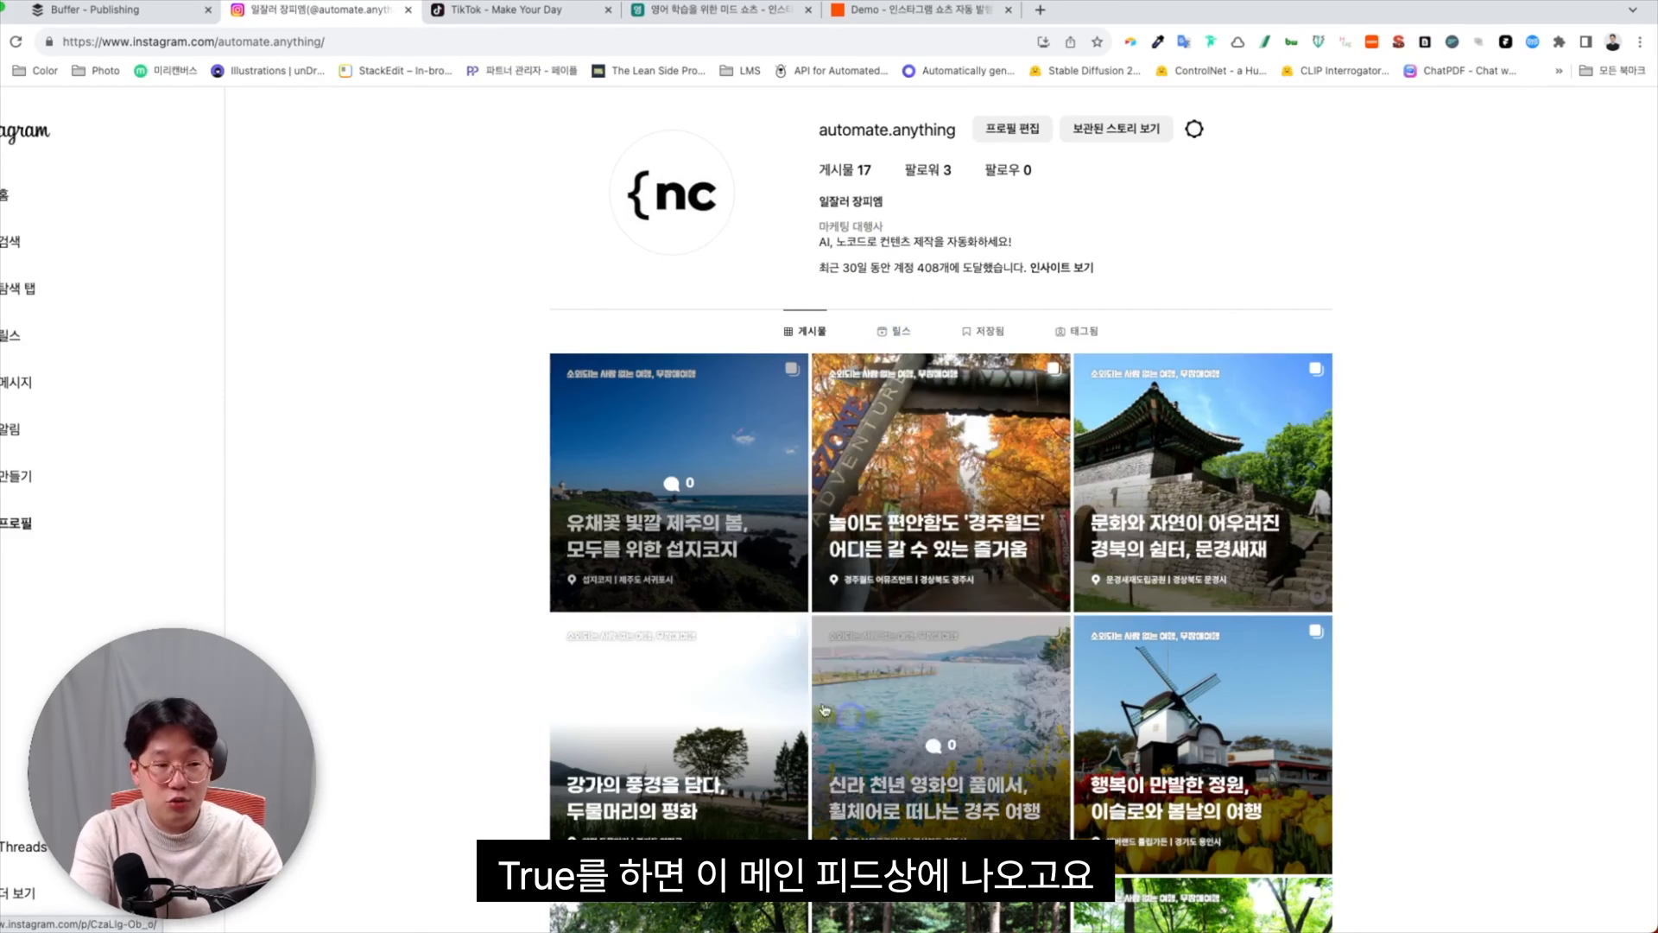
{"action": "left_click", "coordinate": [895, 337]}
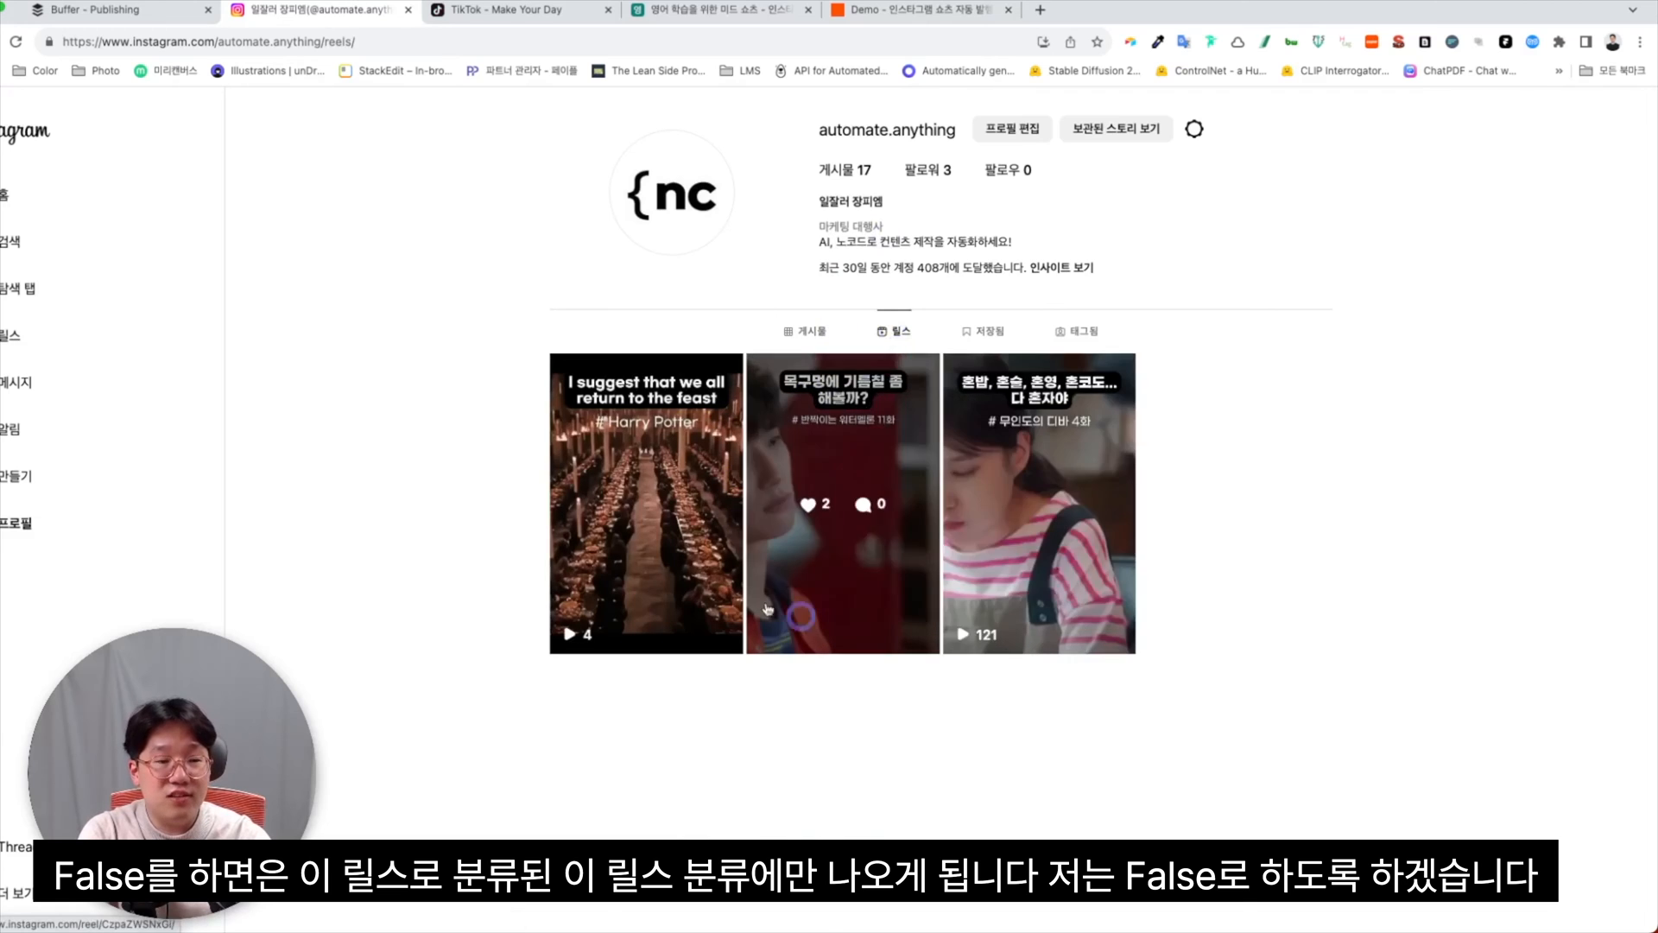
{"action": "left_click", "coordinate": [892, 11]}
{"action": "left_click", "coordinate": [1388, 671]}
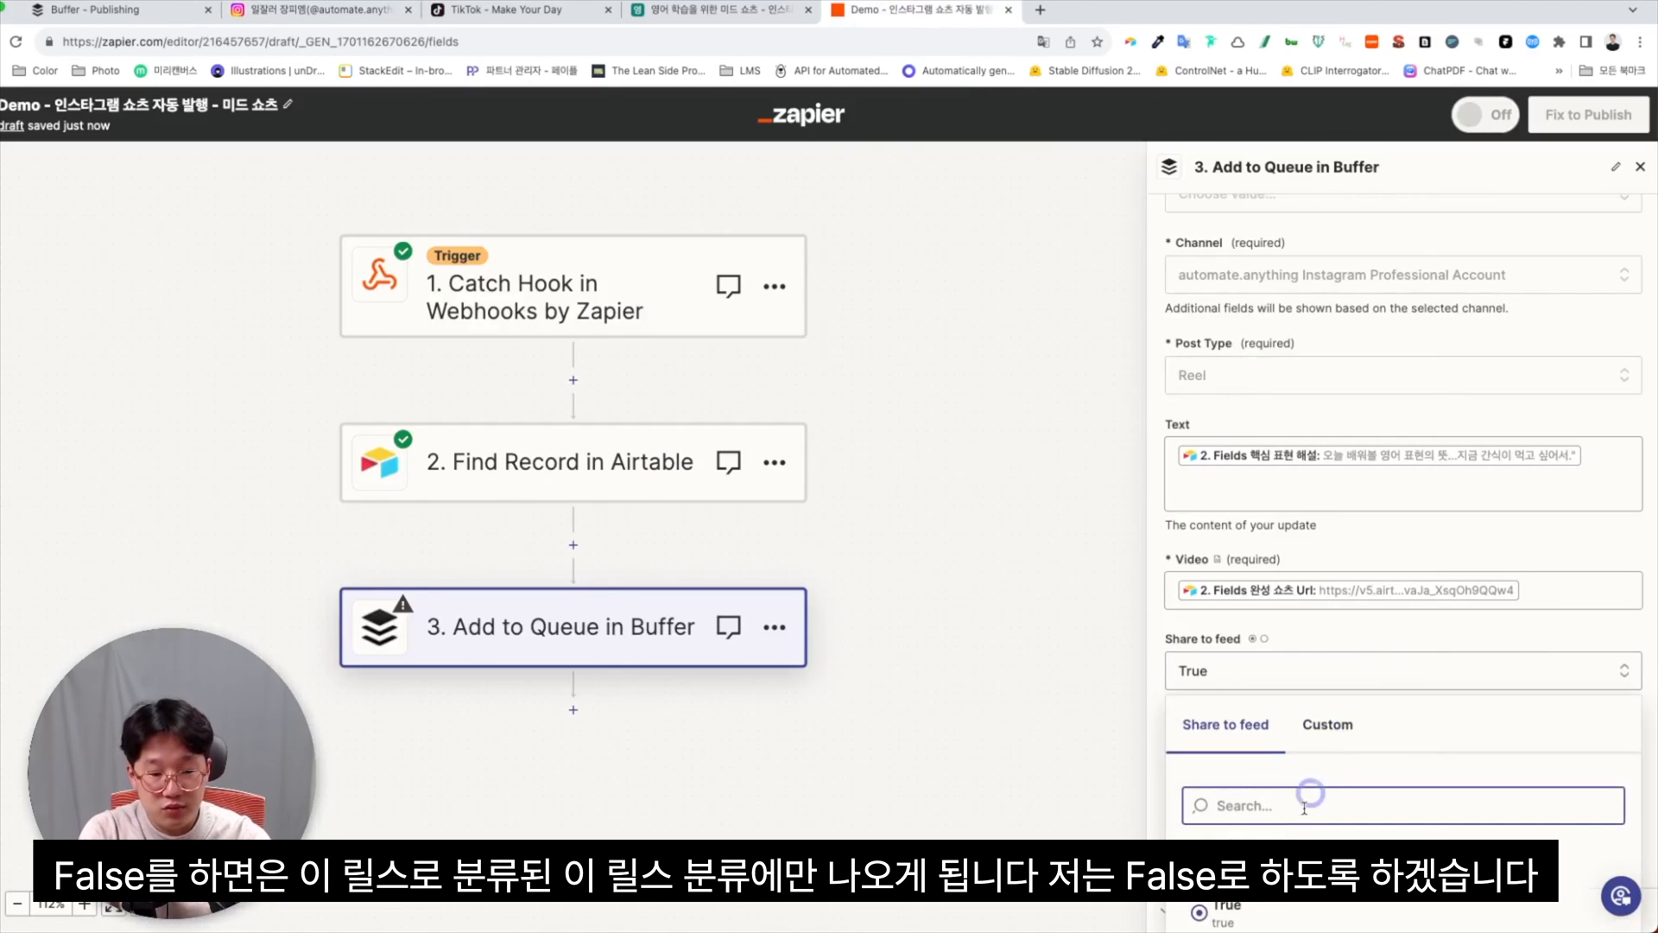
{"action": "left_click", "coordinate": [1331, 859]}
Review the Buffer step's publishing methods and set Method to Schedule Post.
{"action": "left_click", "coordinate": [1304, 751]}
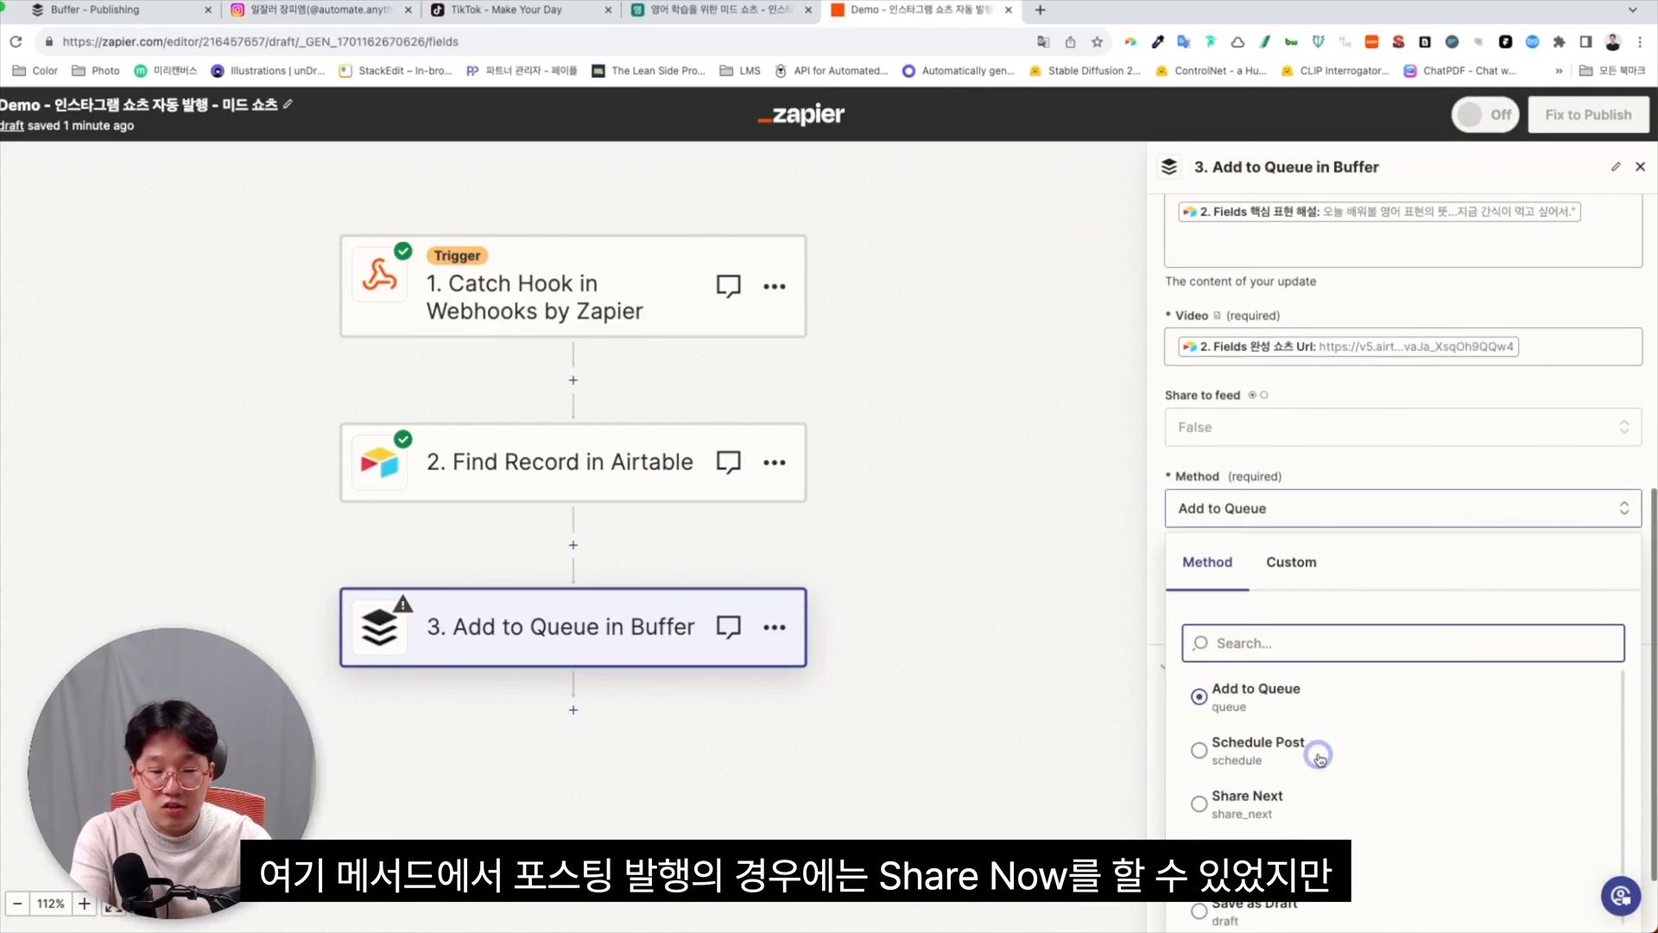
{"action": "scroll", "coordinate": [1320, 758], "scroll_direction": "down", "scroll_amount": 4}
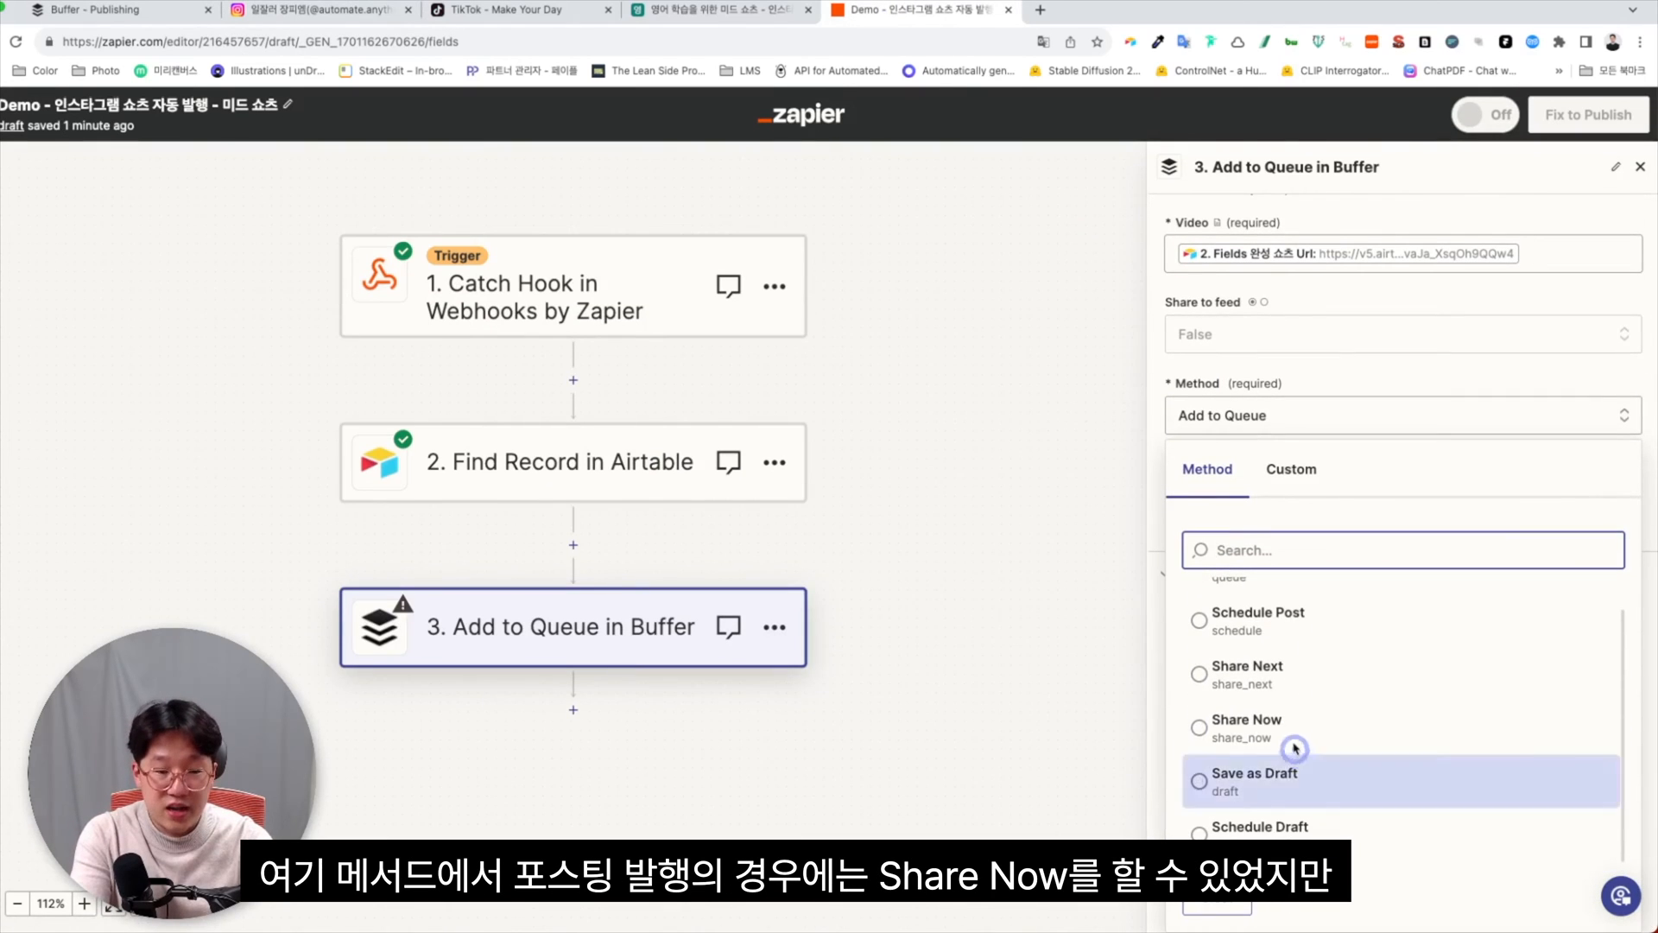
{"action": "left_click", "coordinate": [1299, 687]}
{"action": "left_click", "coordinate": [1270, 743]}
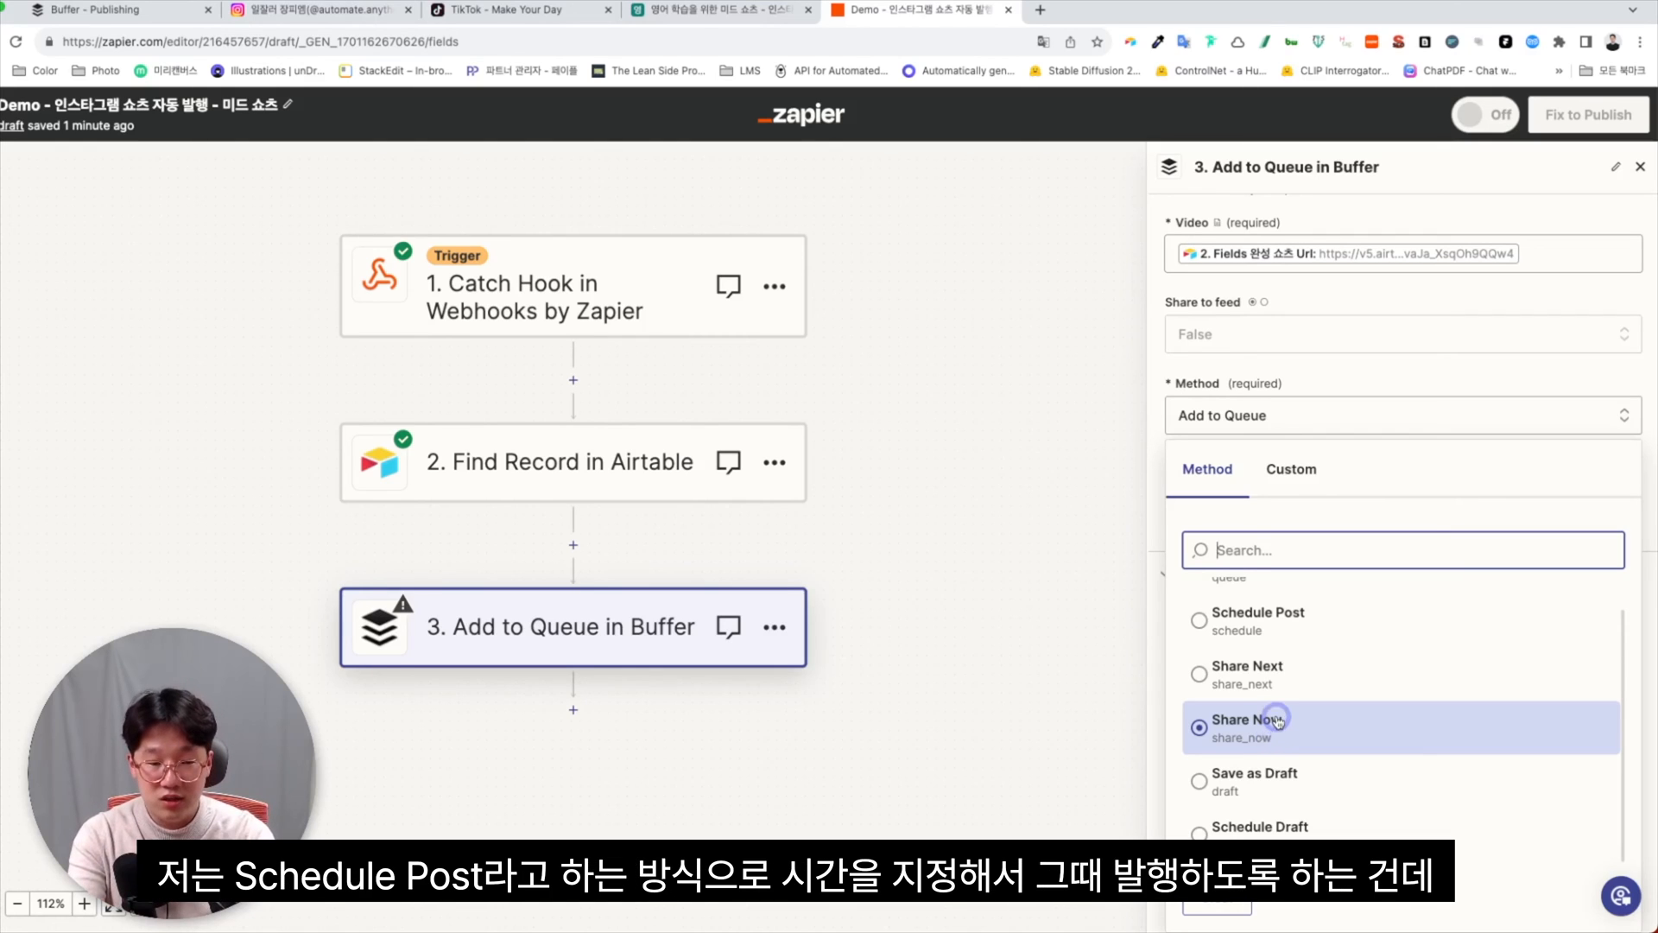
{"action": "scroll", "coordinate": [1274, 741], "scroll_direction": "up", "scroll_amount": 1}
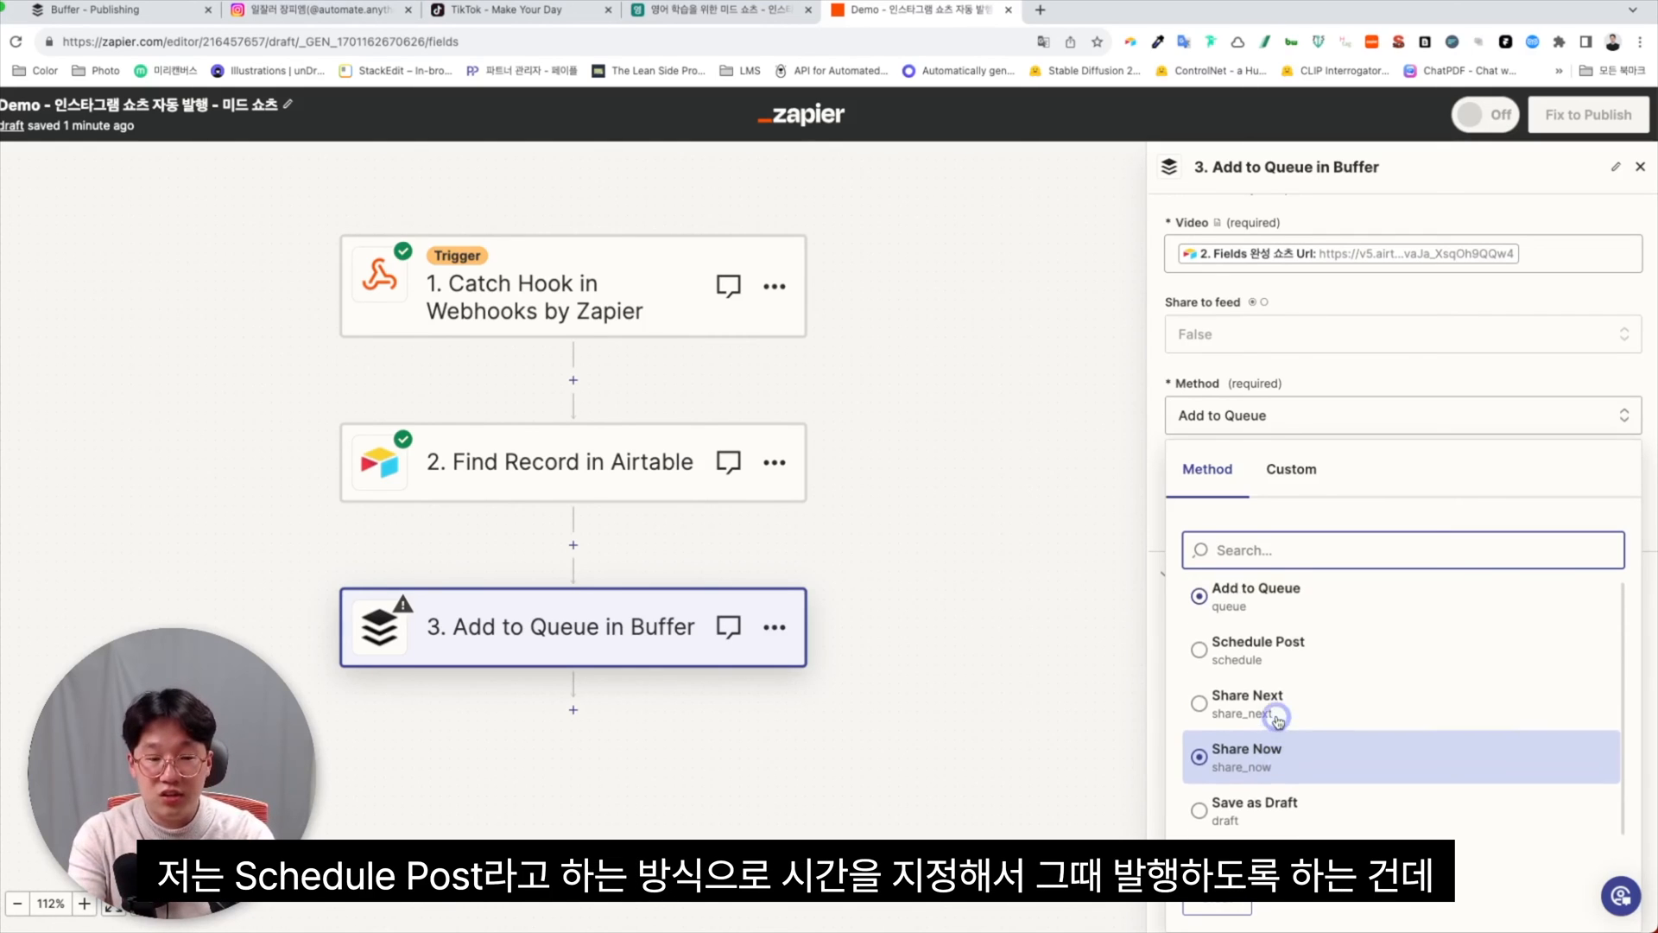
{"action": "left_click", "coordinate": [1287, 661]}
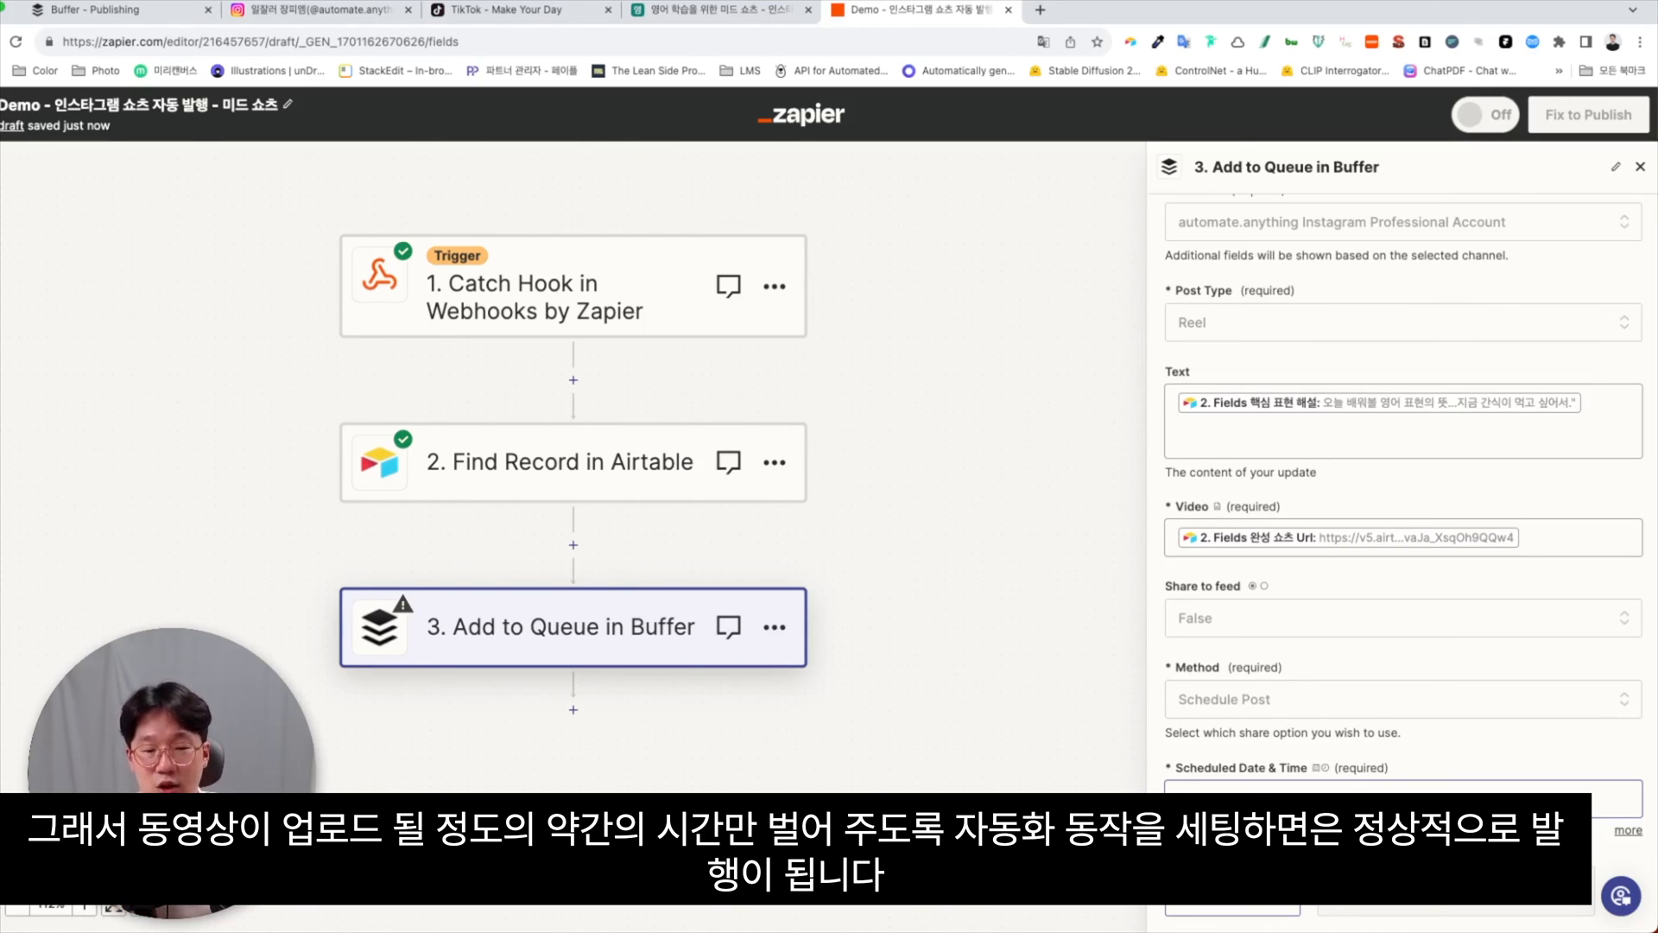
{"action": "left_click", "coordinate": [1282, 734]}
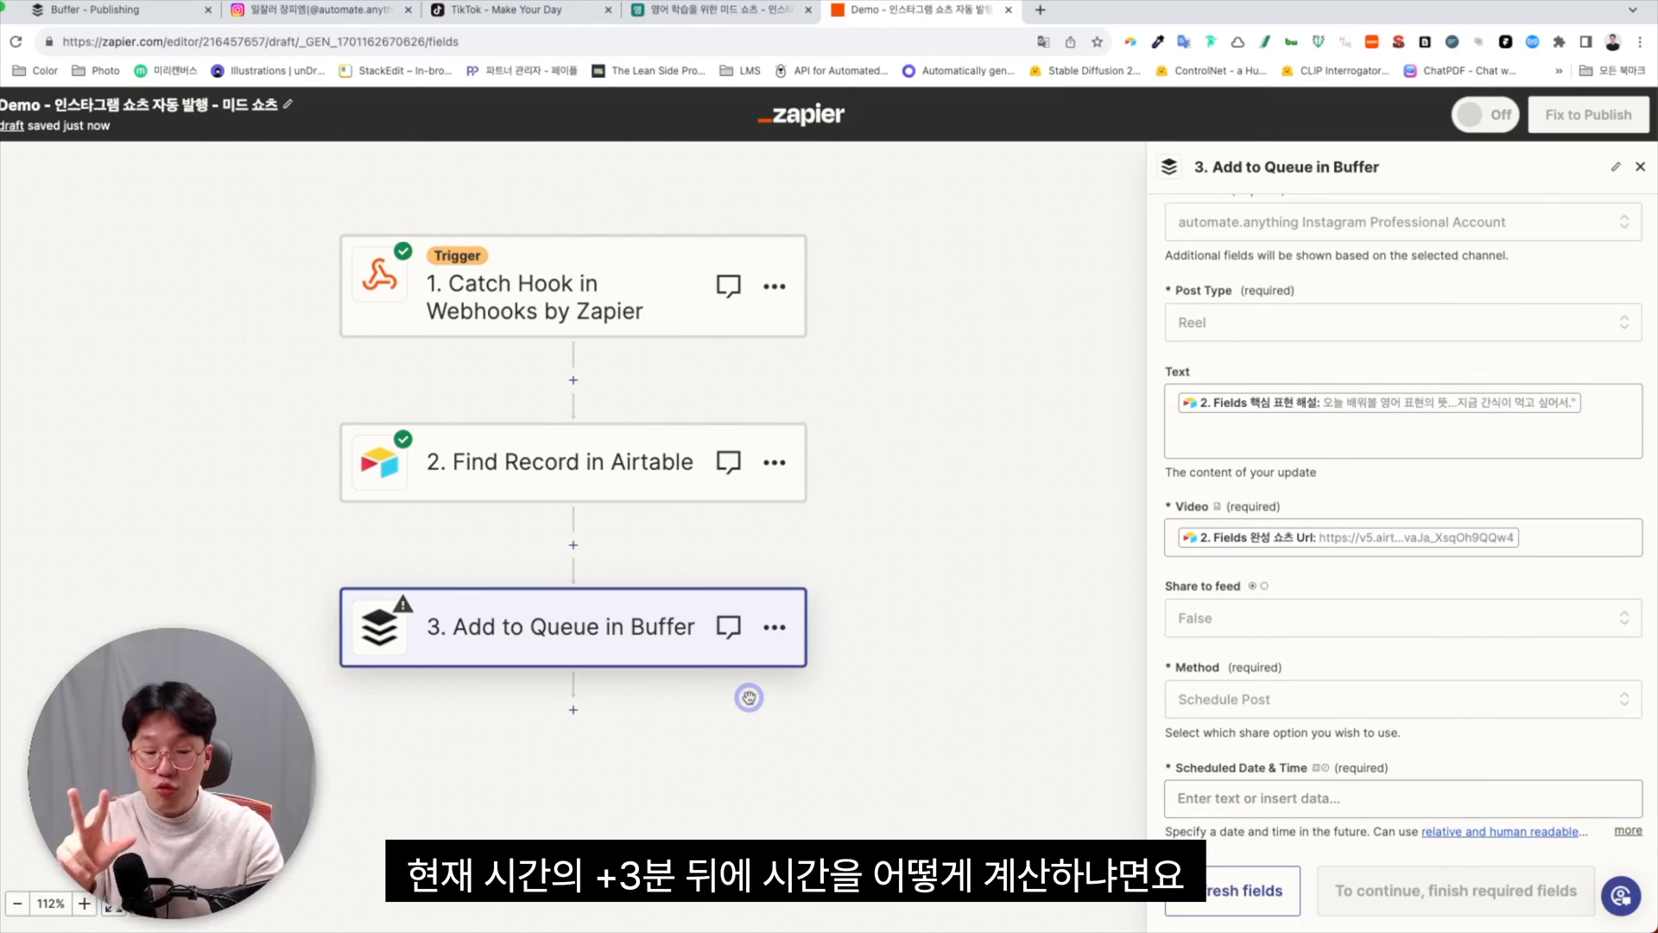
Insert a Formatter by Zapier action with the Date / Time event between the Find Record in Airtable and Buffer steps.
{"action": "left_click", "coordinate": [572, 545]}
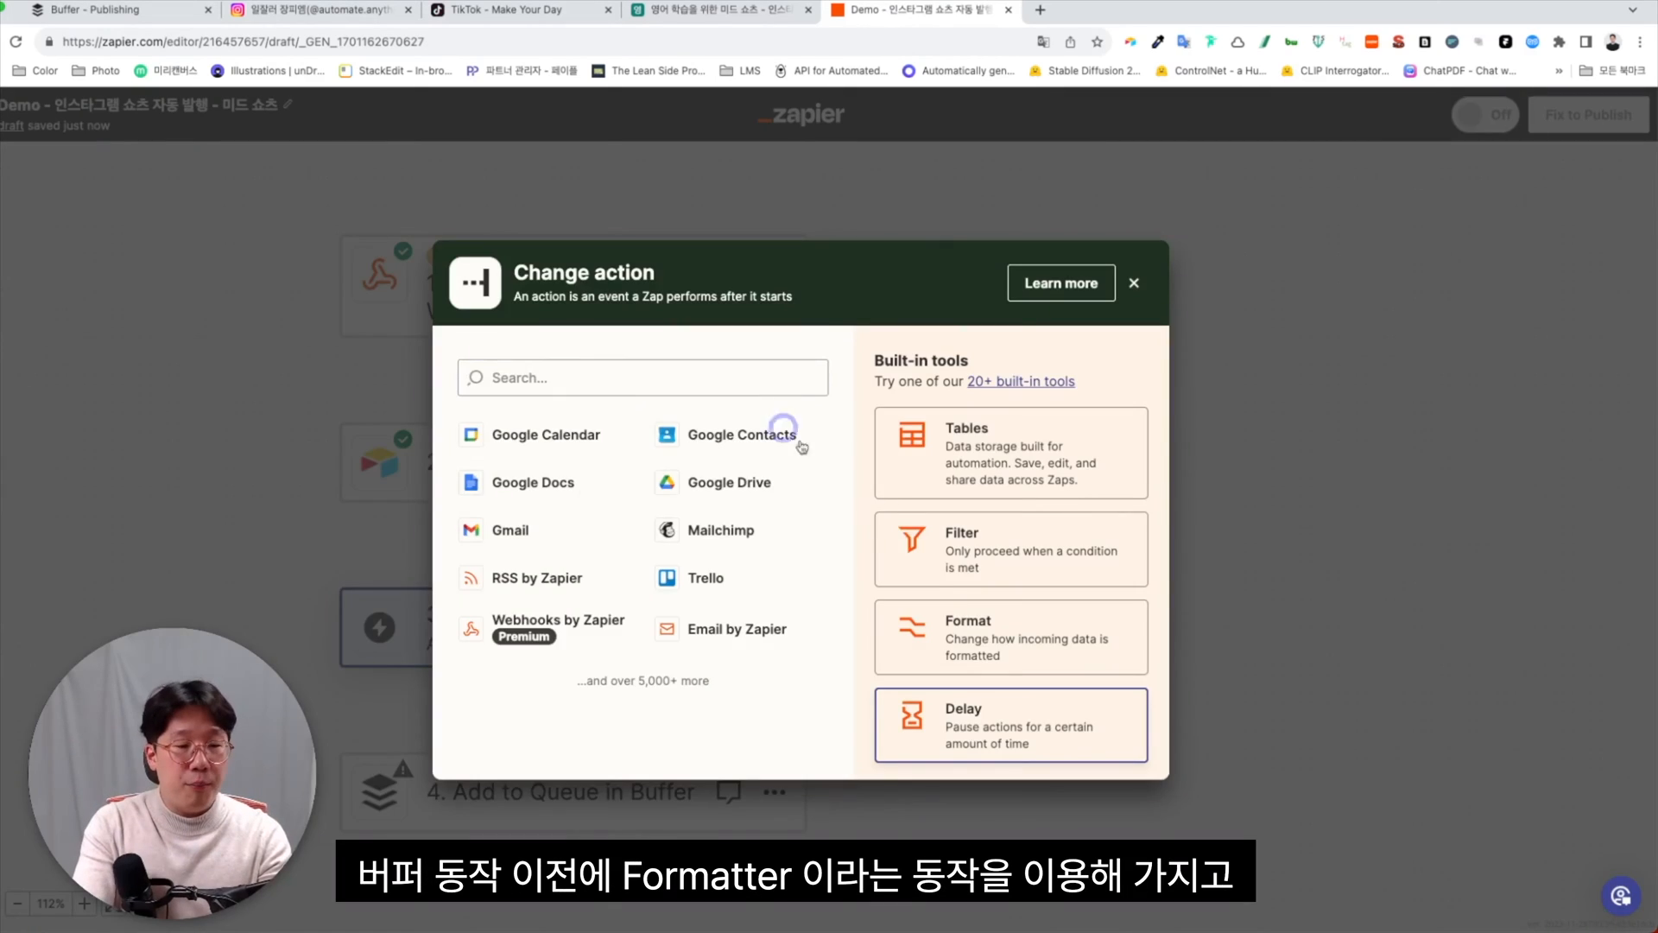
{"action": "left_click", "coordinate": [993, 665]}
{"action": "left_click", "coordinate": [670, 641]}
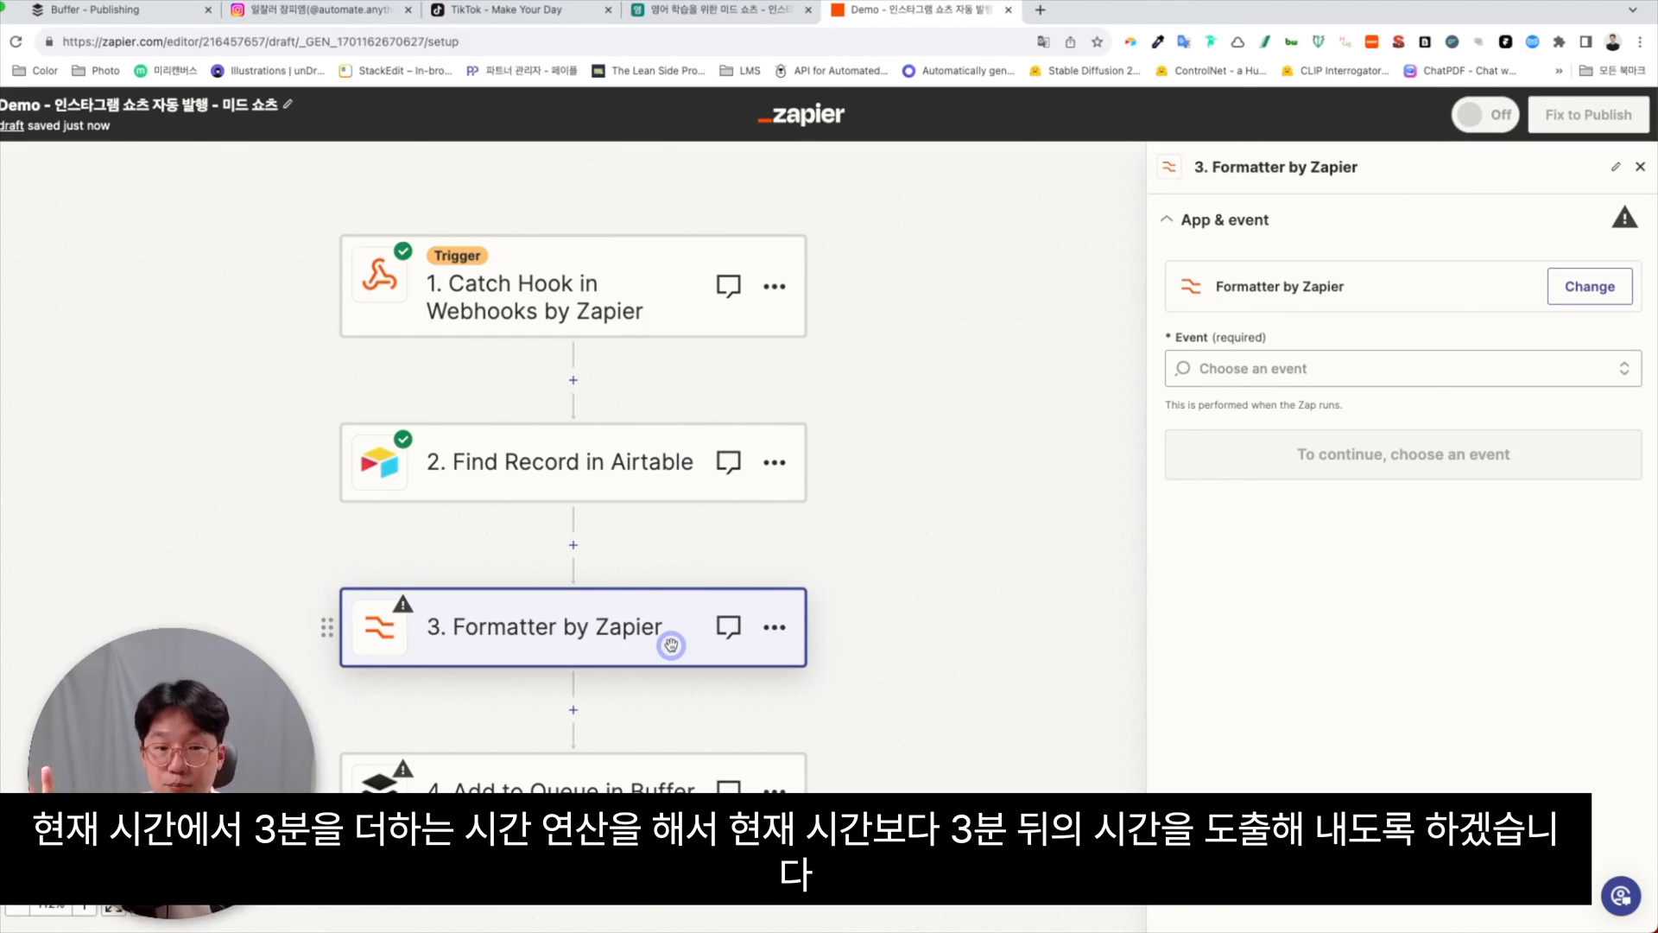
{"action": "left_click", "coordinate": [1253, 367]}
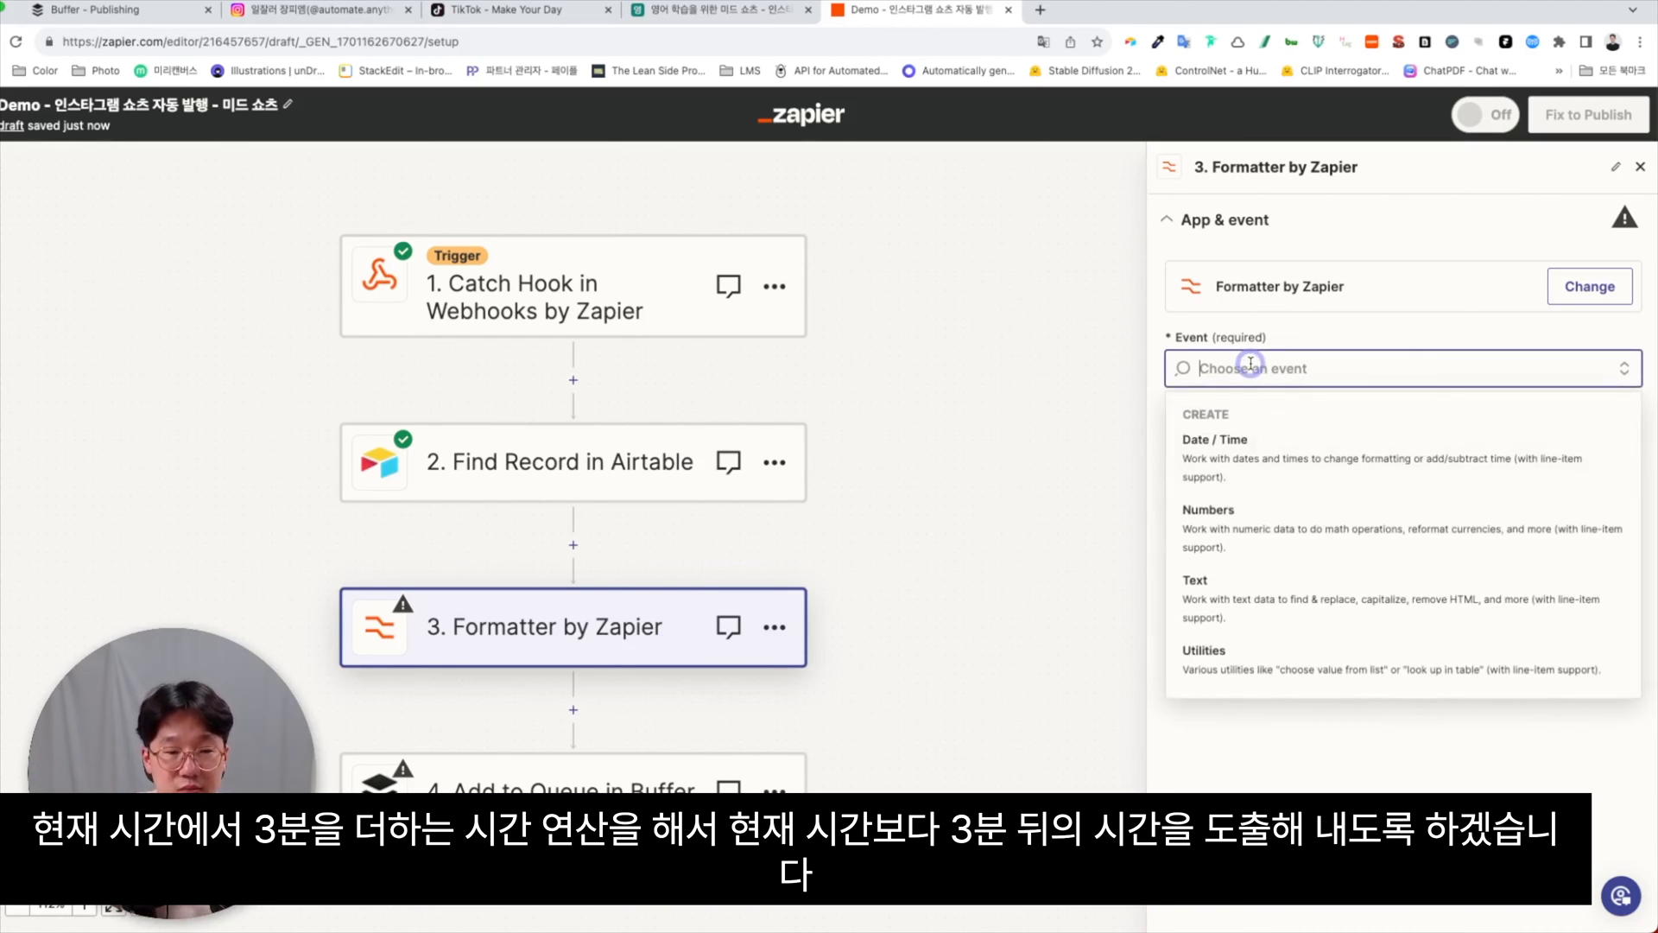
{"action": "left_click", "coordinate": [1287, 458]}
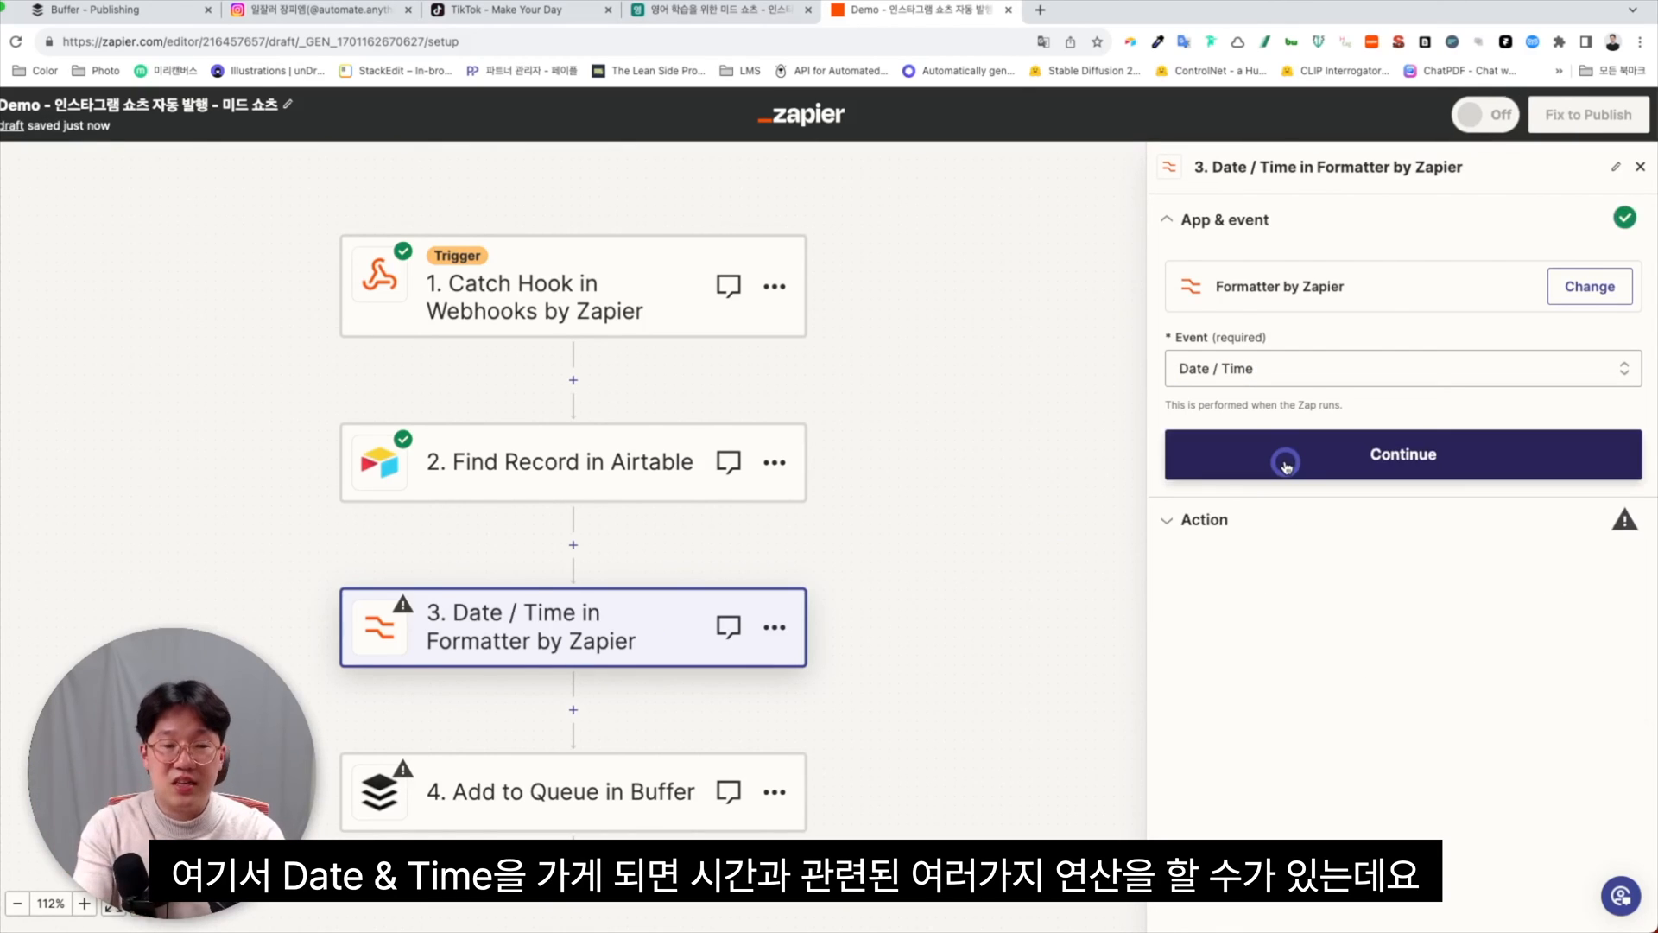
Continue to the Date / Time step's action settings and set Transform to Add/Subtract Time.
{"action": "left_click", "coordinate": [1286, 465]}
{"action": "left_click", "coordinate": [1287, 360]}
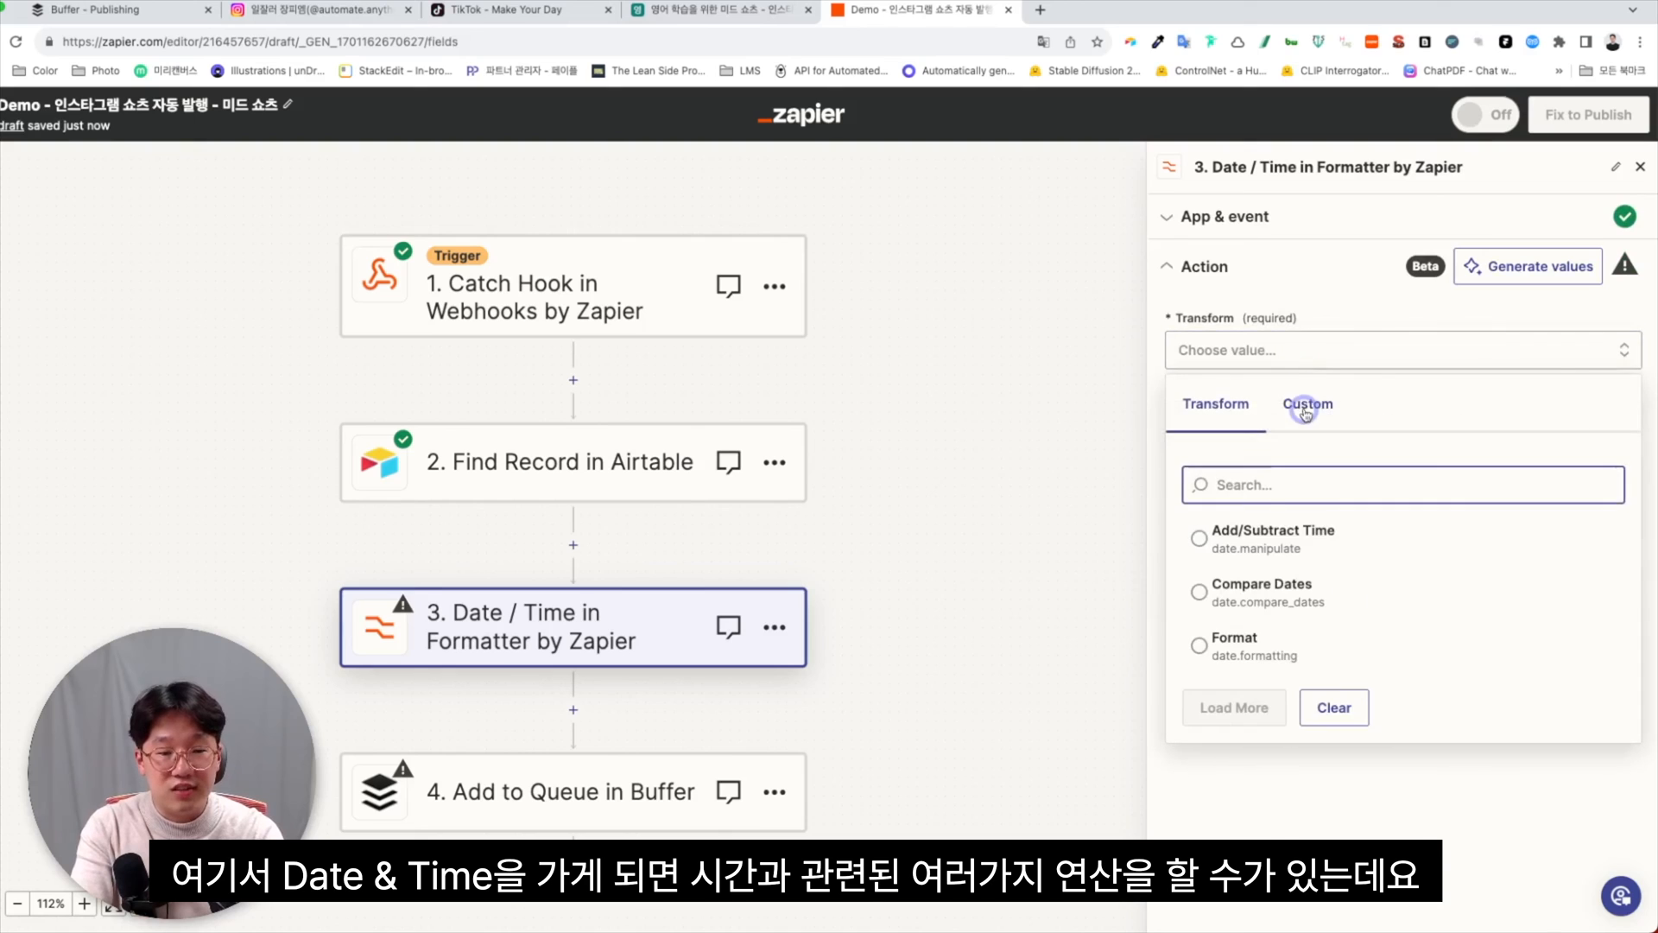
{"action": "left_click", "coordinate": [1275, 548]}
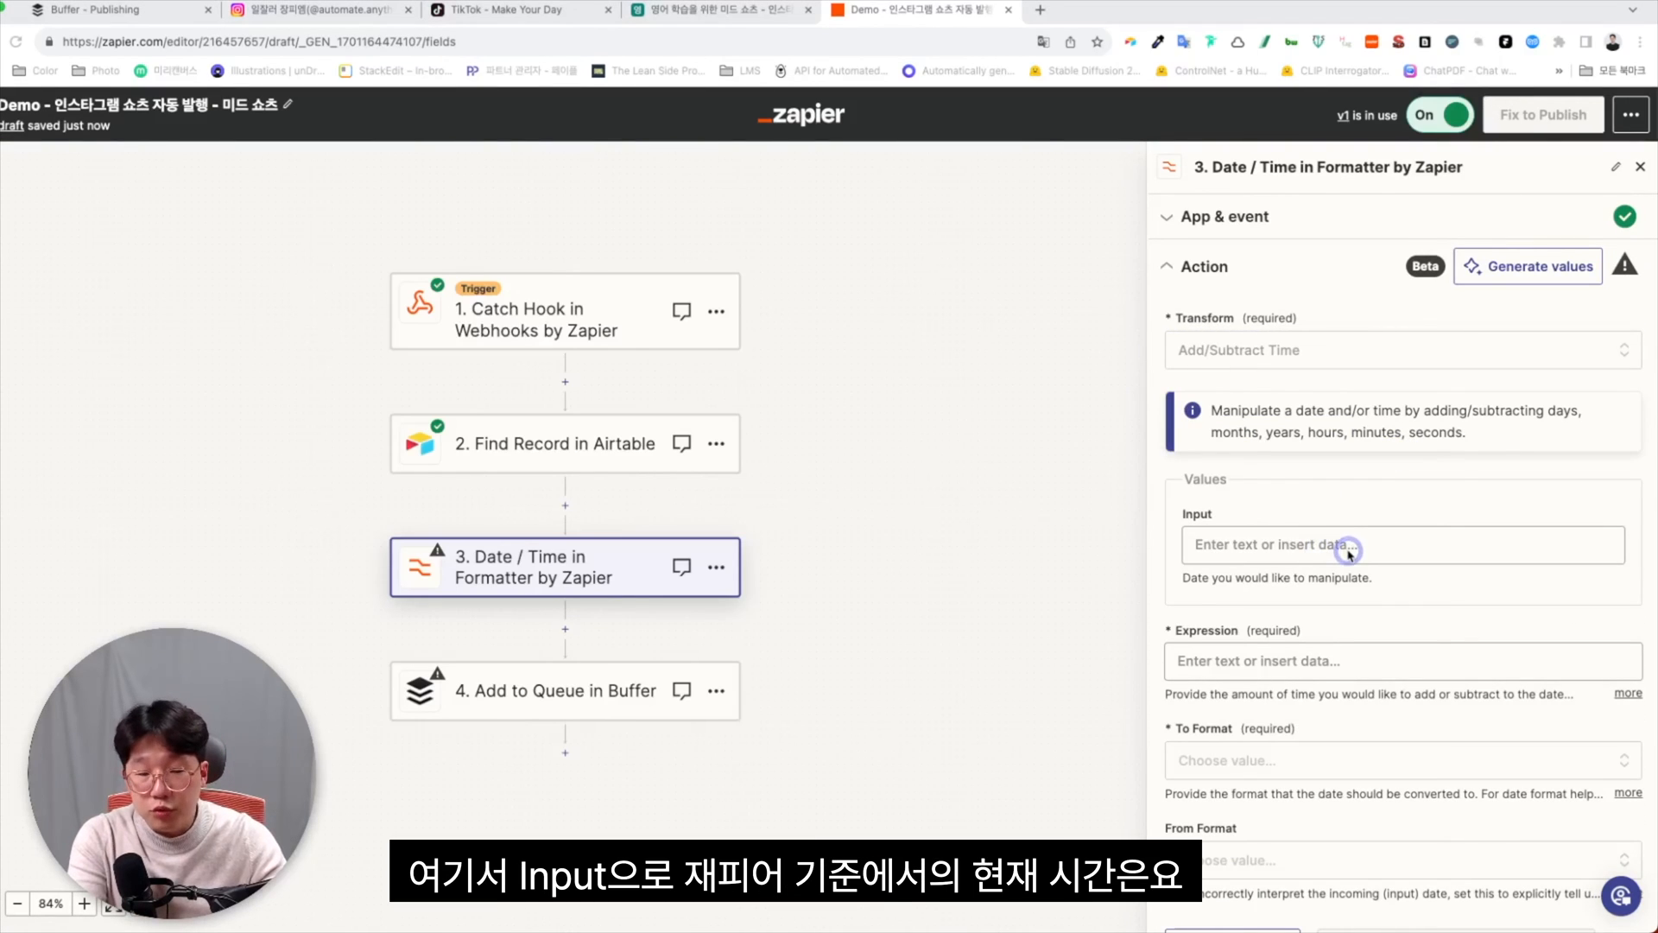
Set the Date / Time step's Input to the current-time value {{zap_meta_human_now}}.
{"action": "left_click", "coordinate": [1349, 552]}
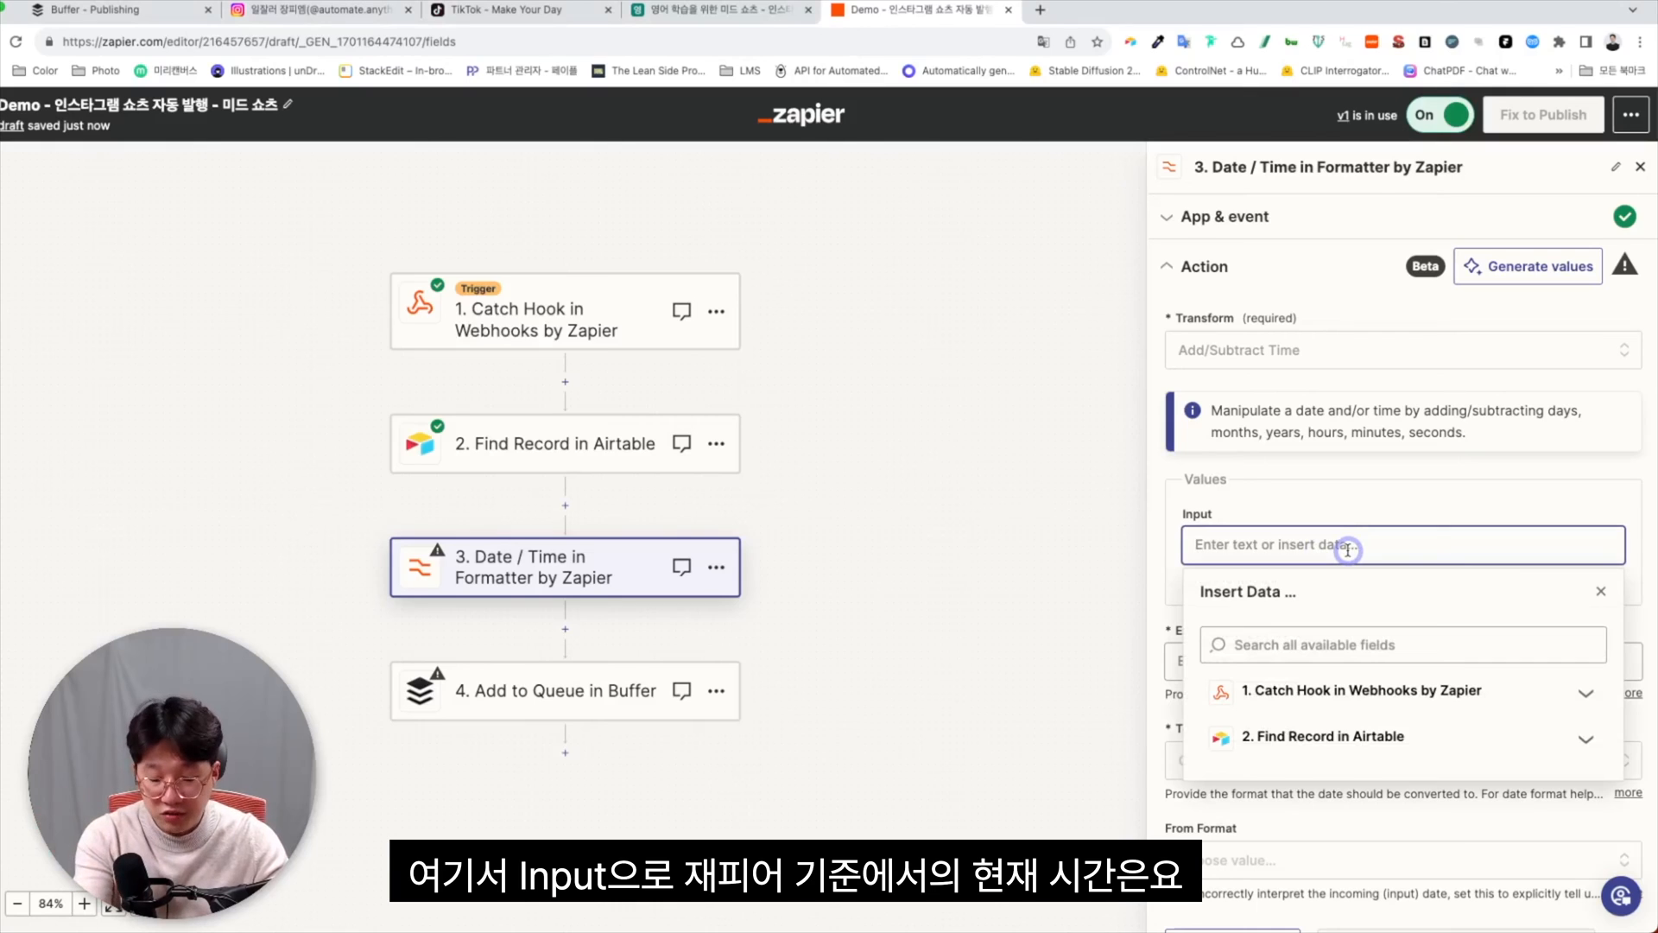
{"action": "type", "text": "{{"}
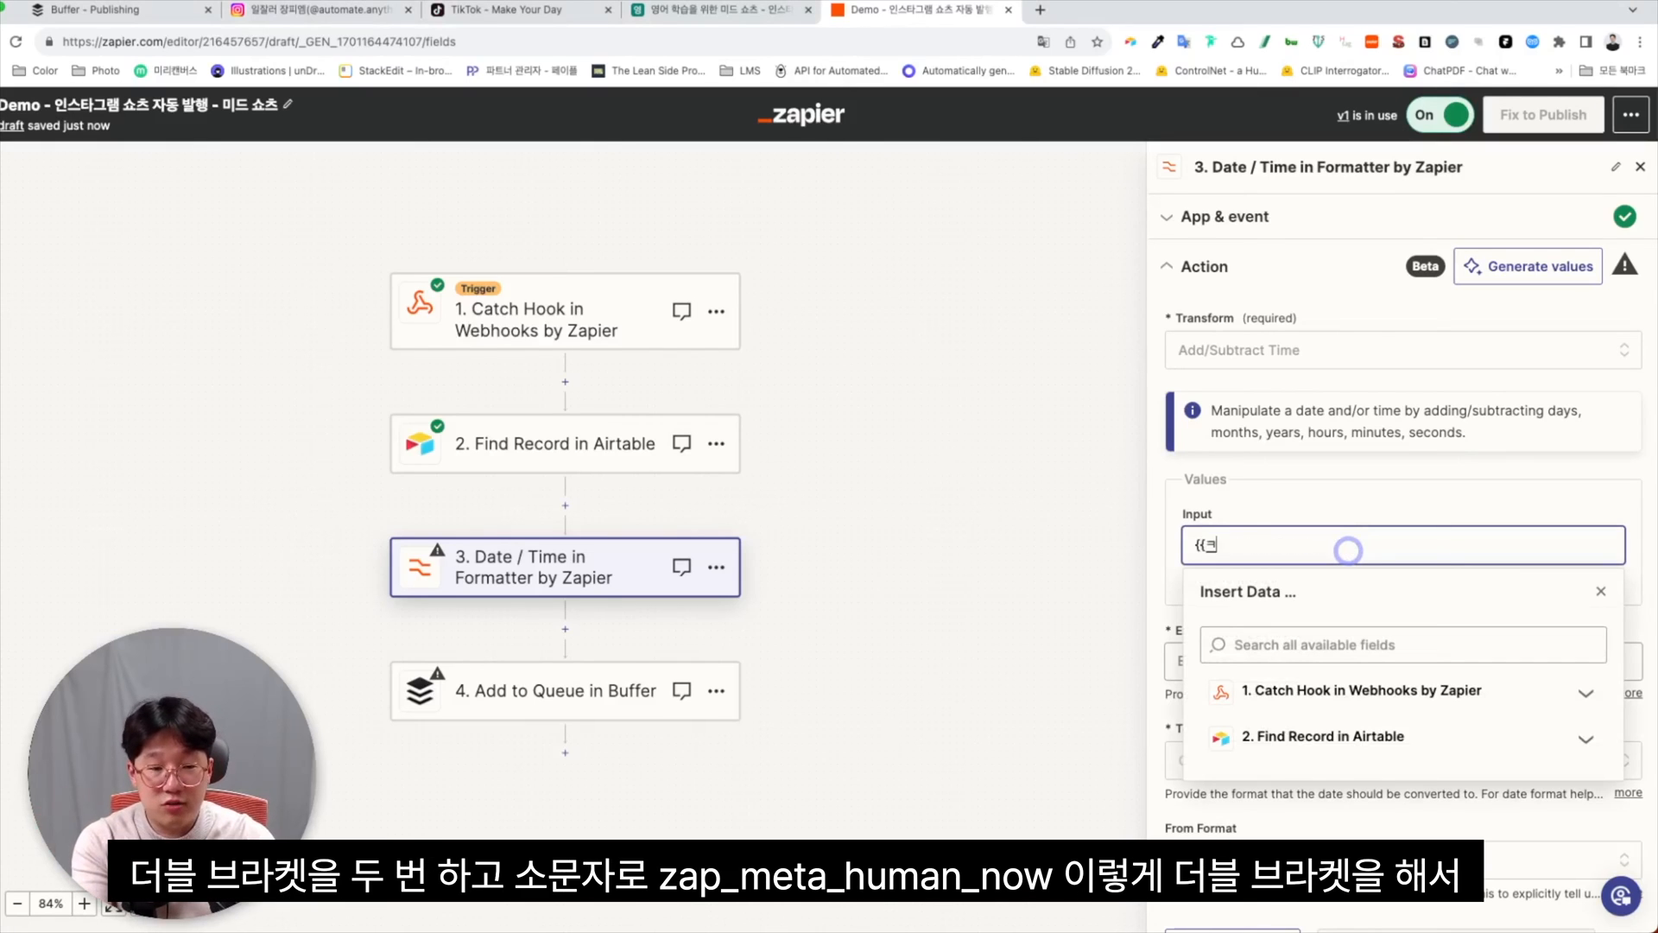
{"action": "type", "text": "zap_met"}
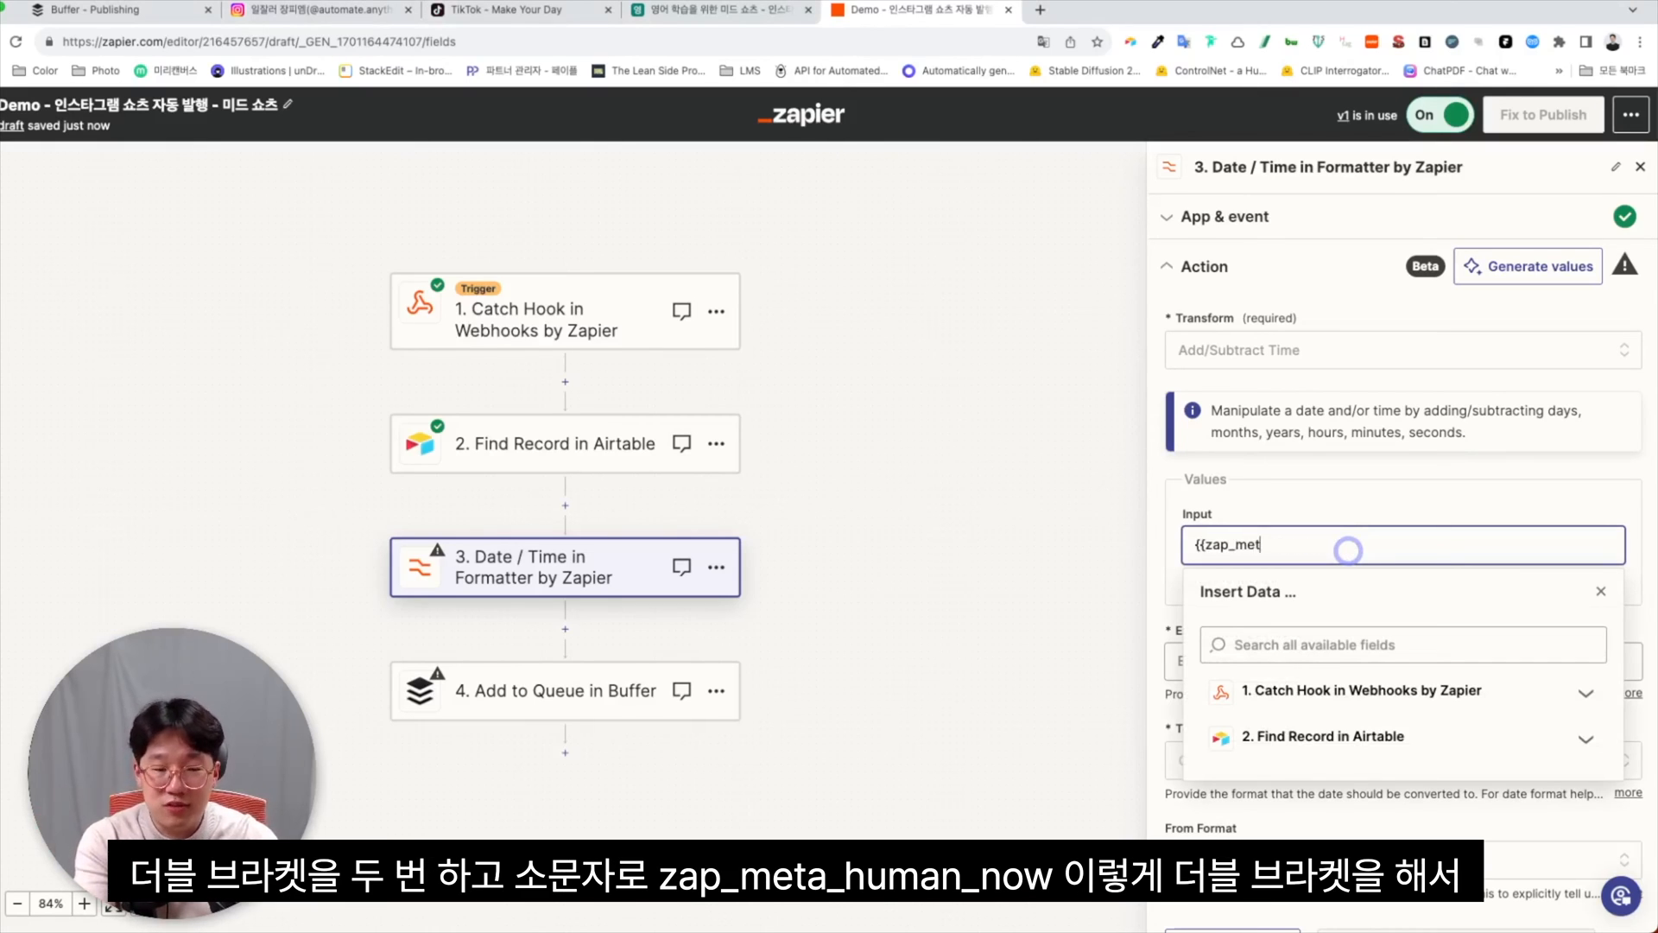
{"action": "type", "text": "a_hum"}
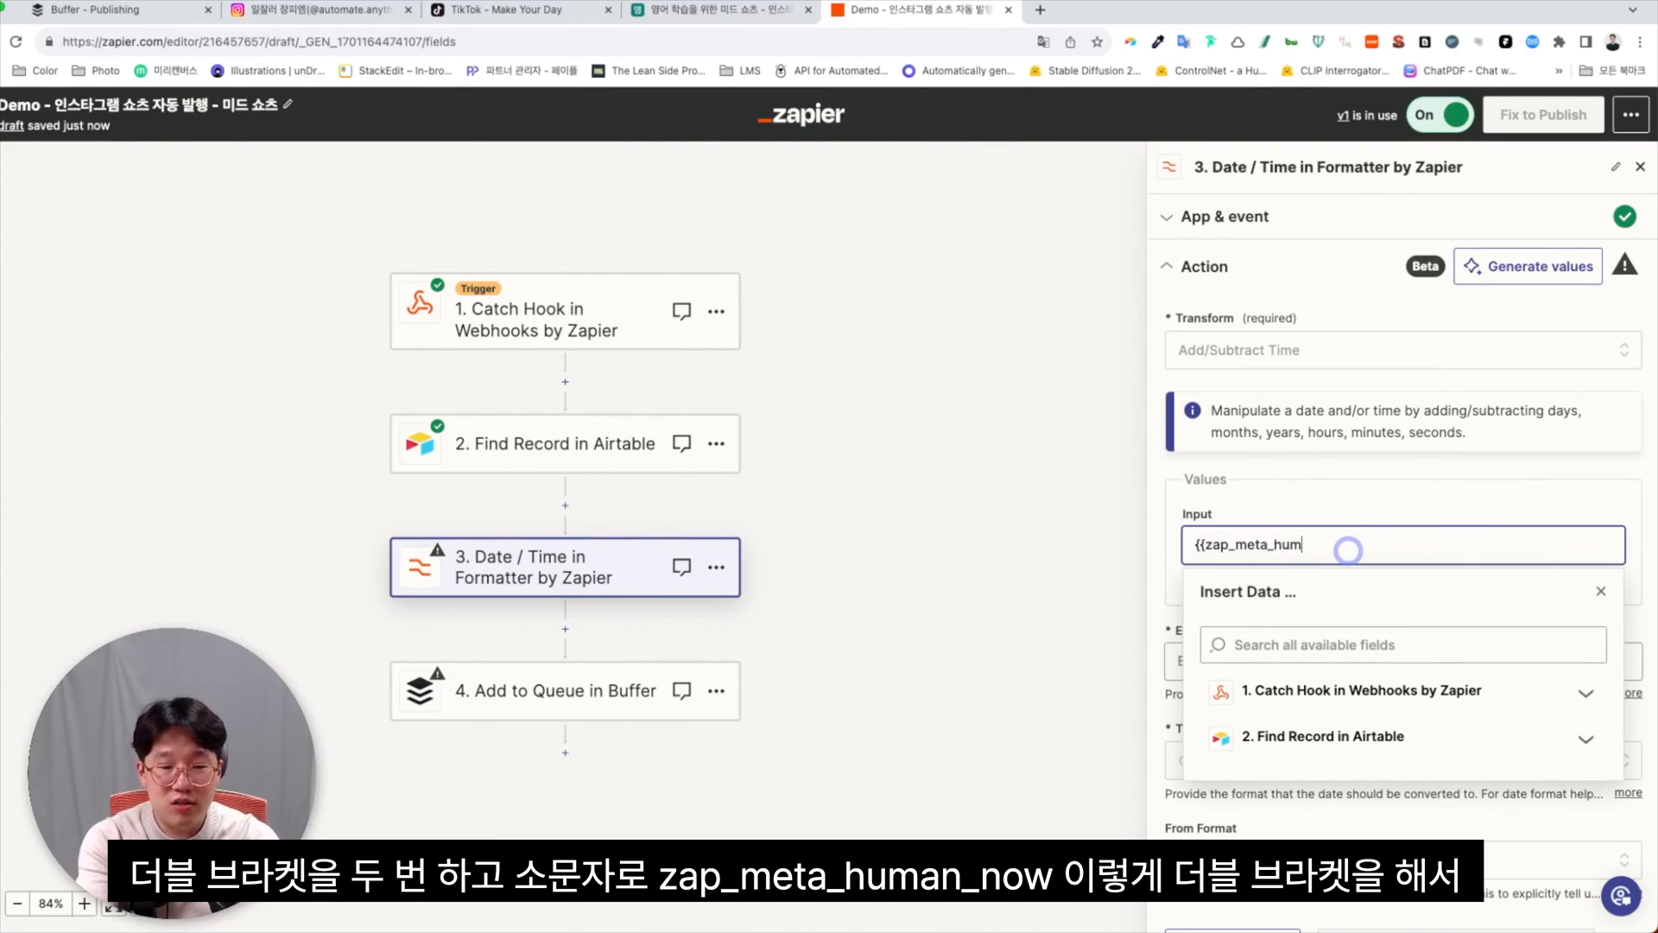
{"action": "type", "text": "an_now}}"}
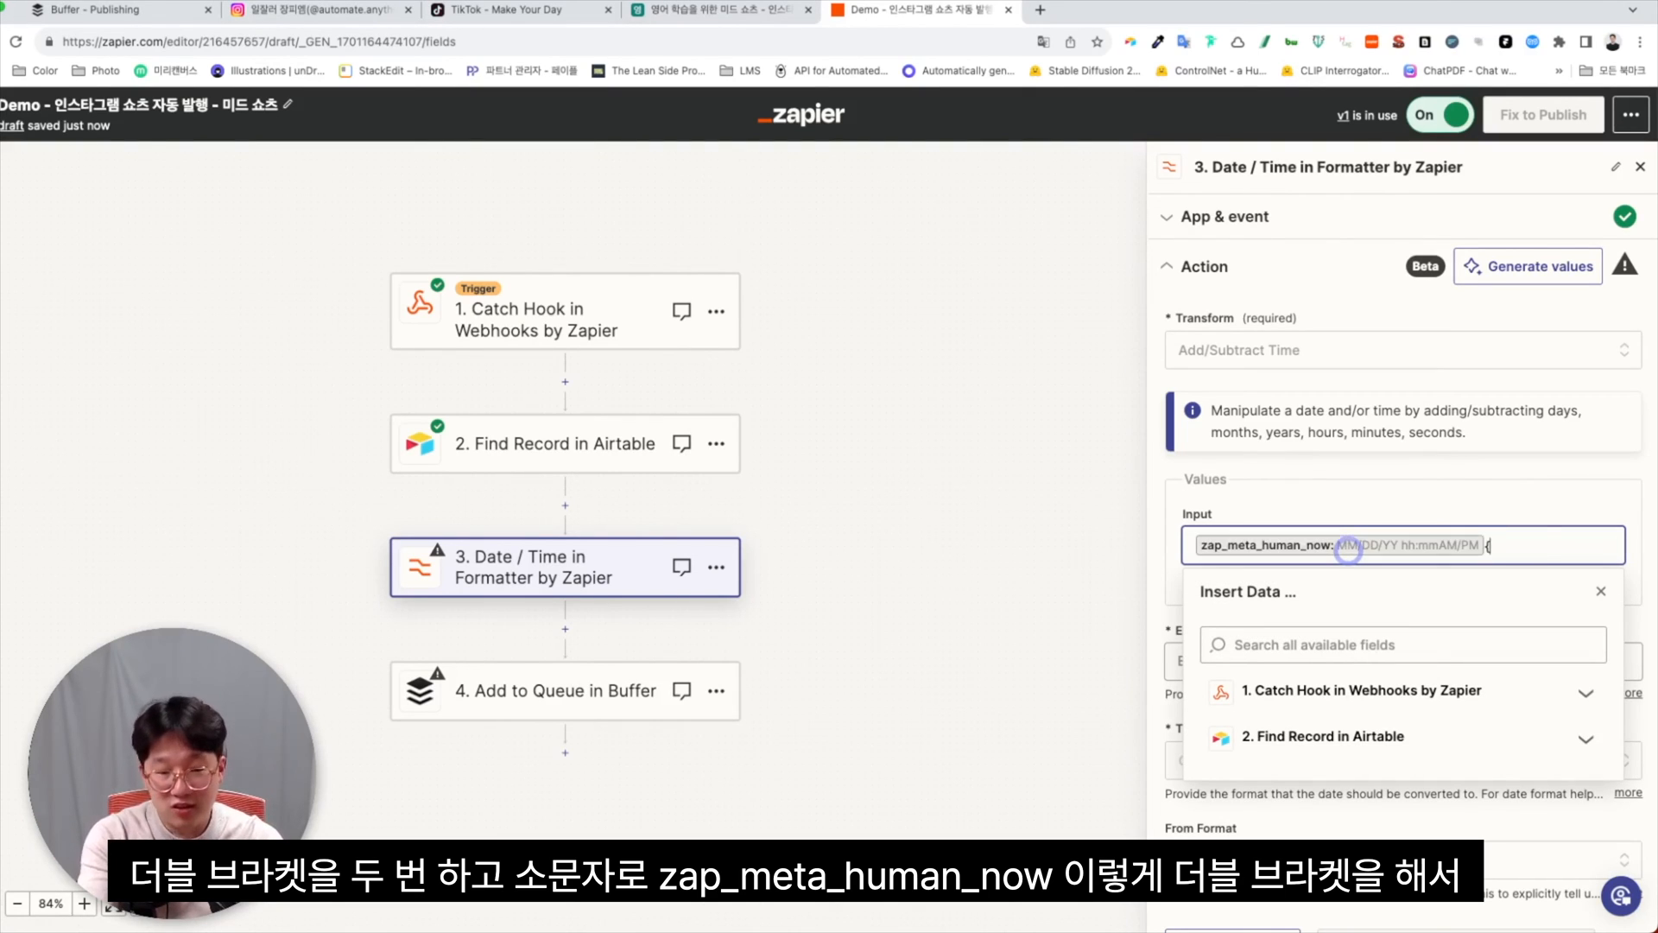
{"action": "left_click", "coordinate": [1371, 516]}
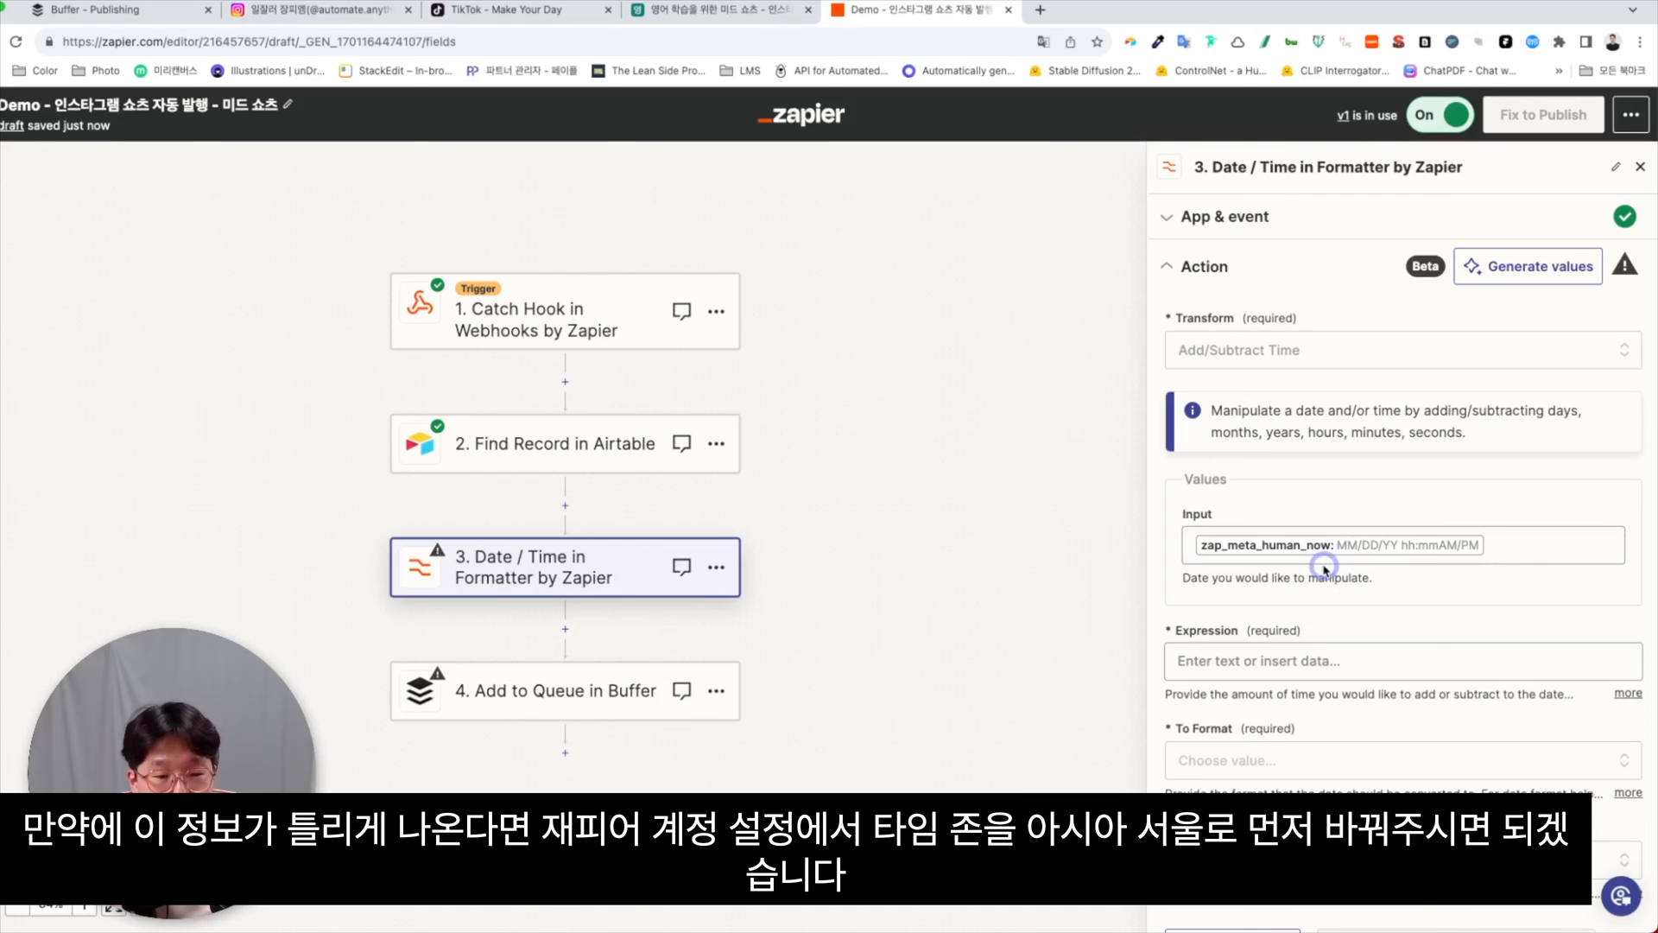
Set the Date / Time step's Expression to +3 minutes and expand that field's help text.
{"action": "left_click", "coordinate": [1321, 660]}
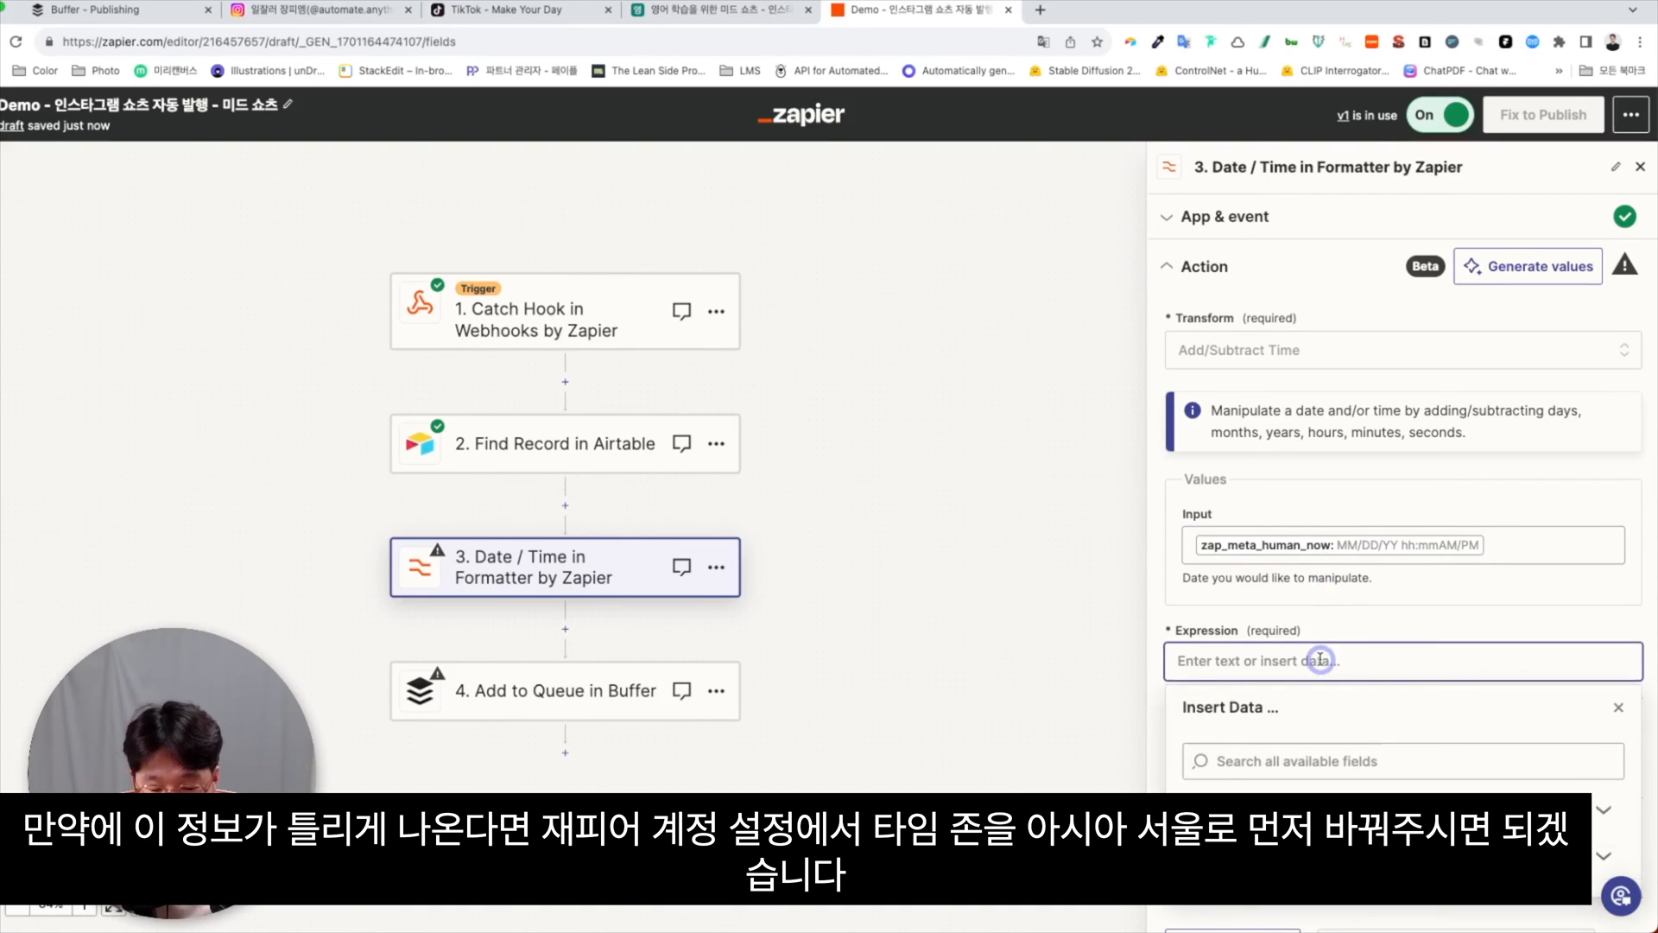
{"action": "type", "text": "+3"}
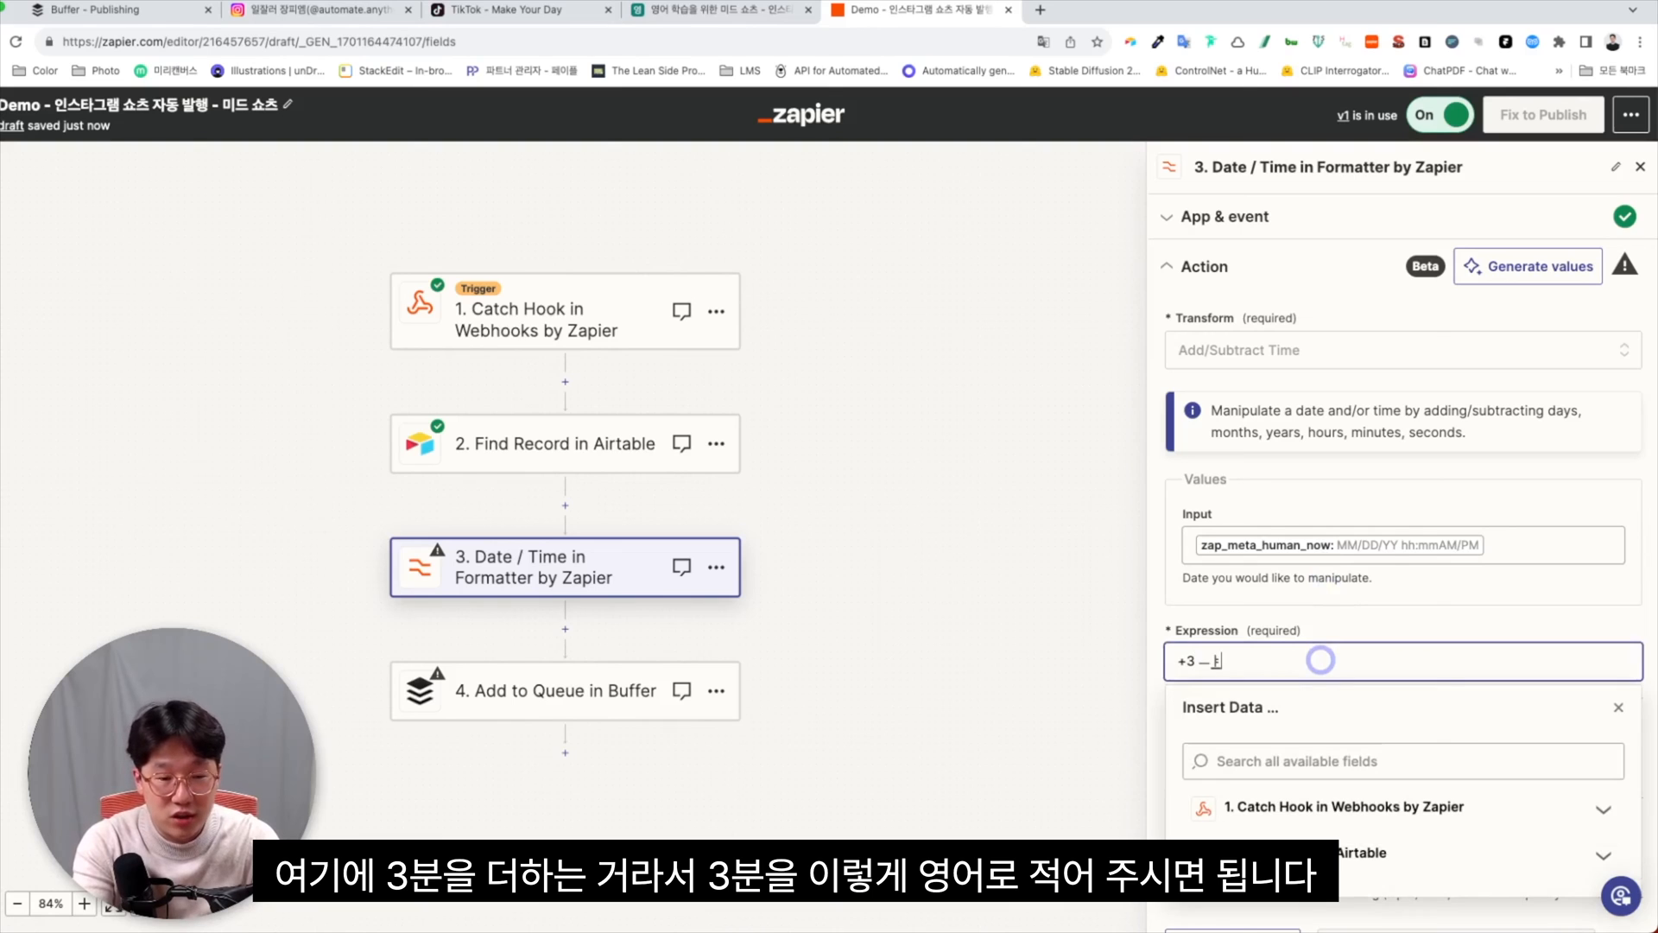
{"action": "type", "text": " minutes"}
{"action": "left_click", "coordinate": [1352, 629]}
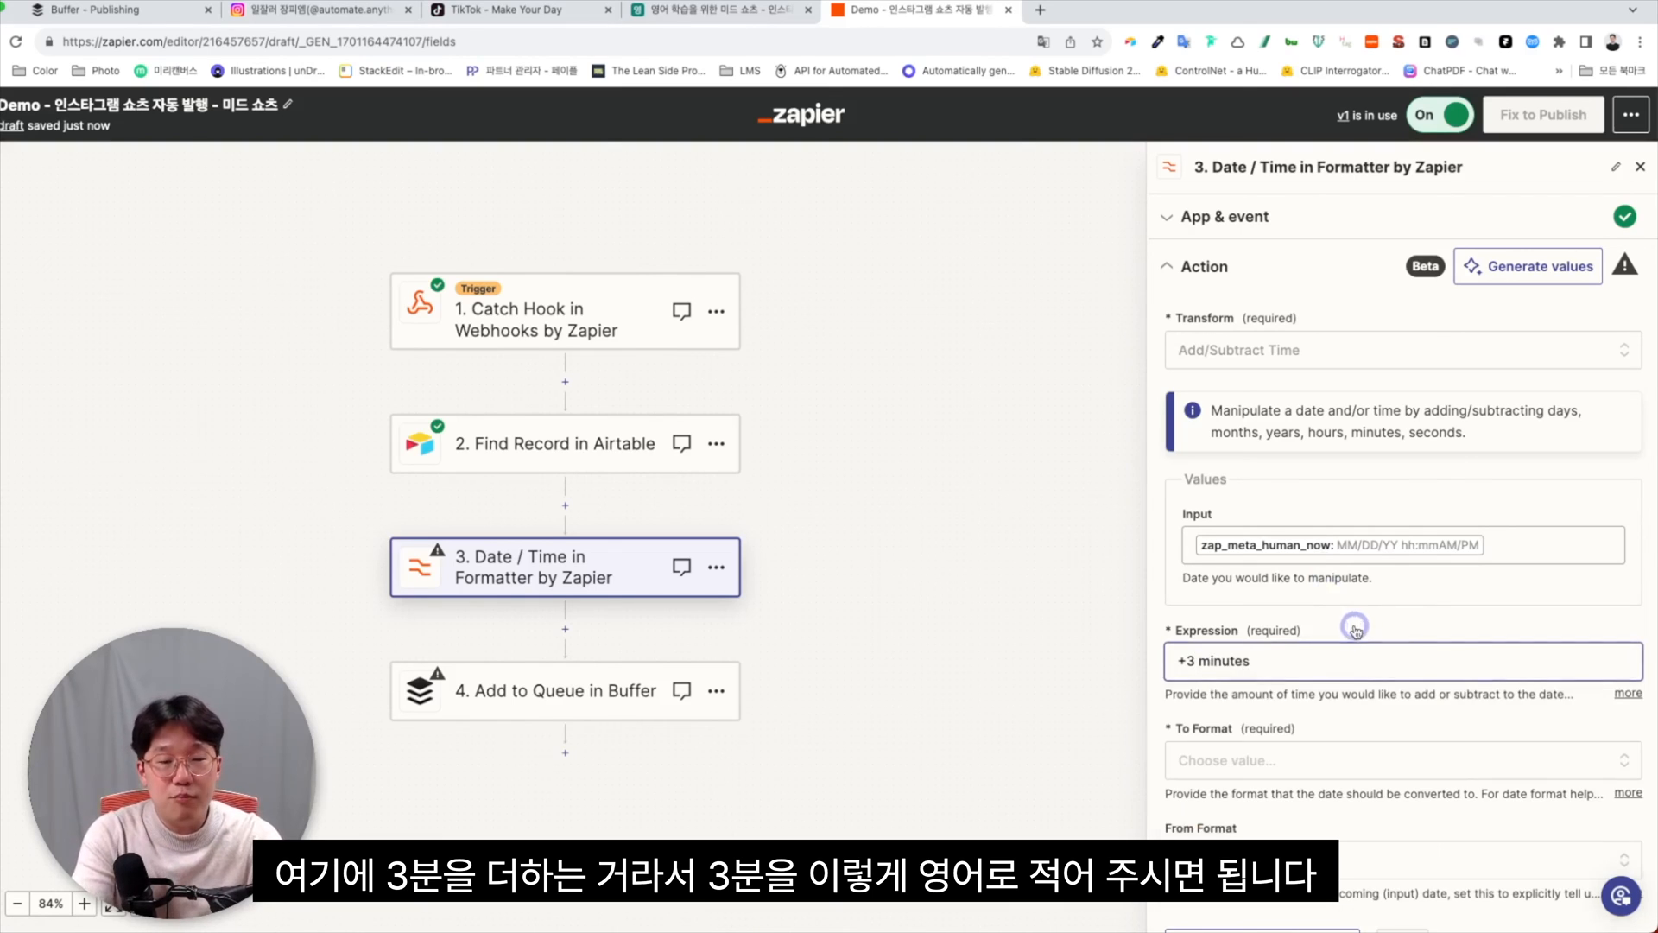
{"action": "left_click", "coordinate": [1629, 693]}
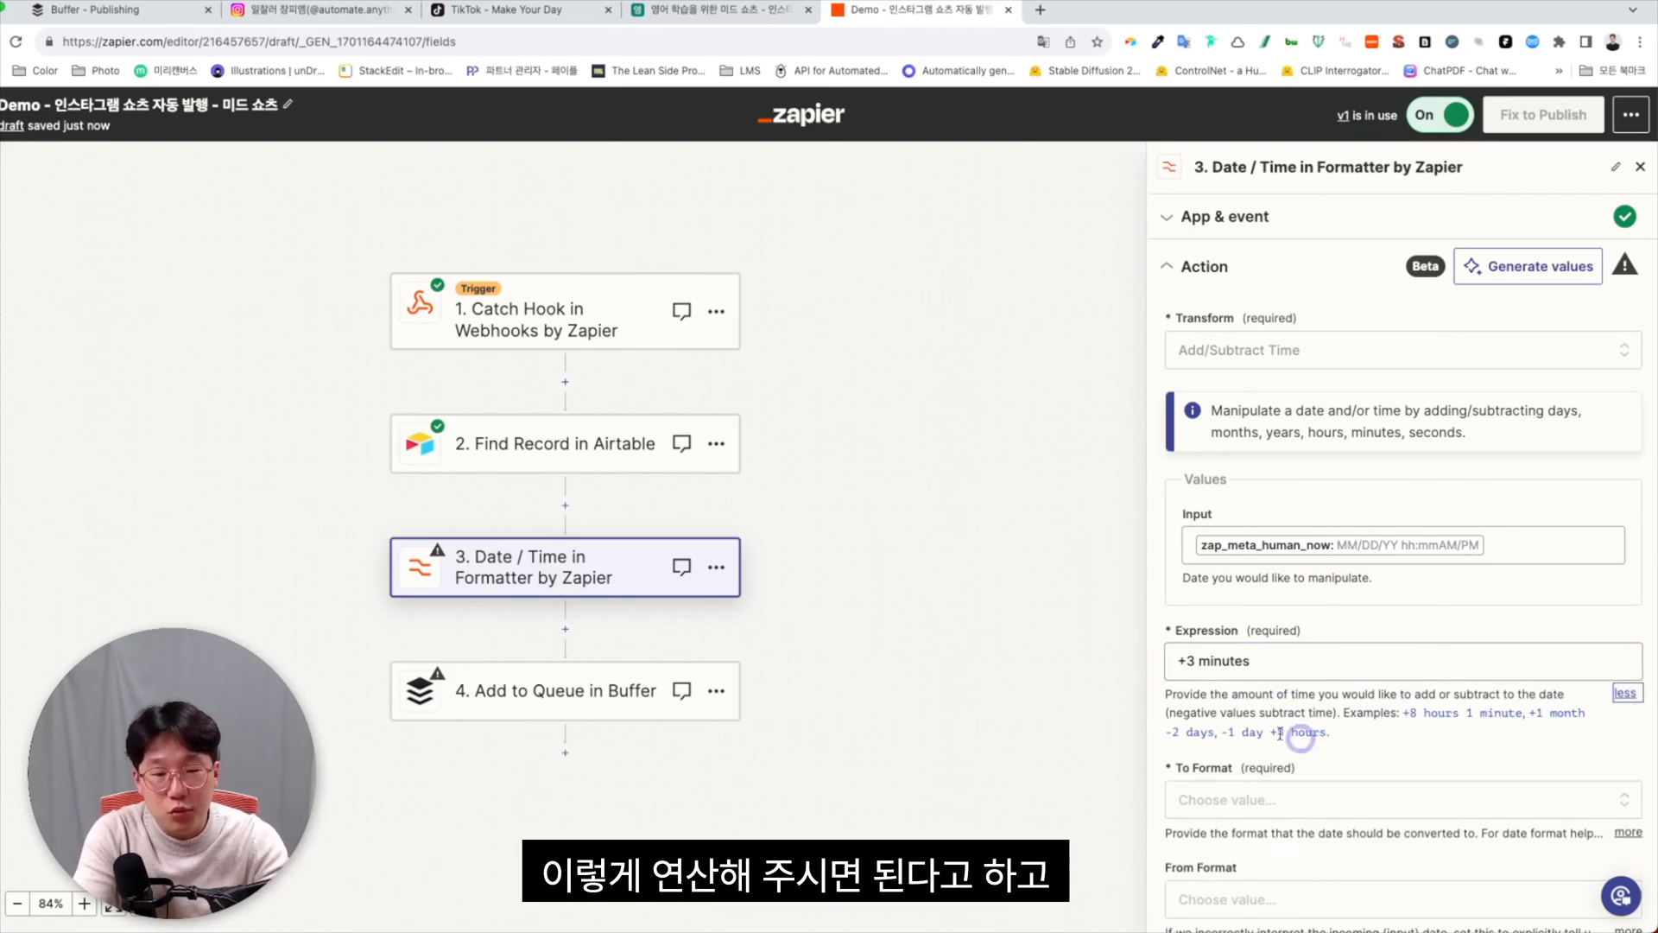
Set both To Format and From Format of the Date / Time step to MMMM DD YYYY HH:mm:ss.
{"action": "scroll", "coordinate": [1235, 640], "scroll_direction": "down", "scroll_amount": 2}
{"action": "left_click", "coordinate": [1251, 724]}
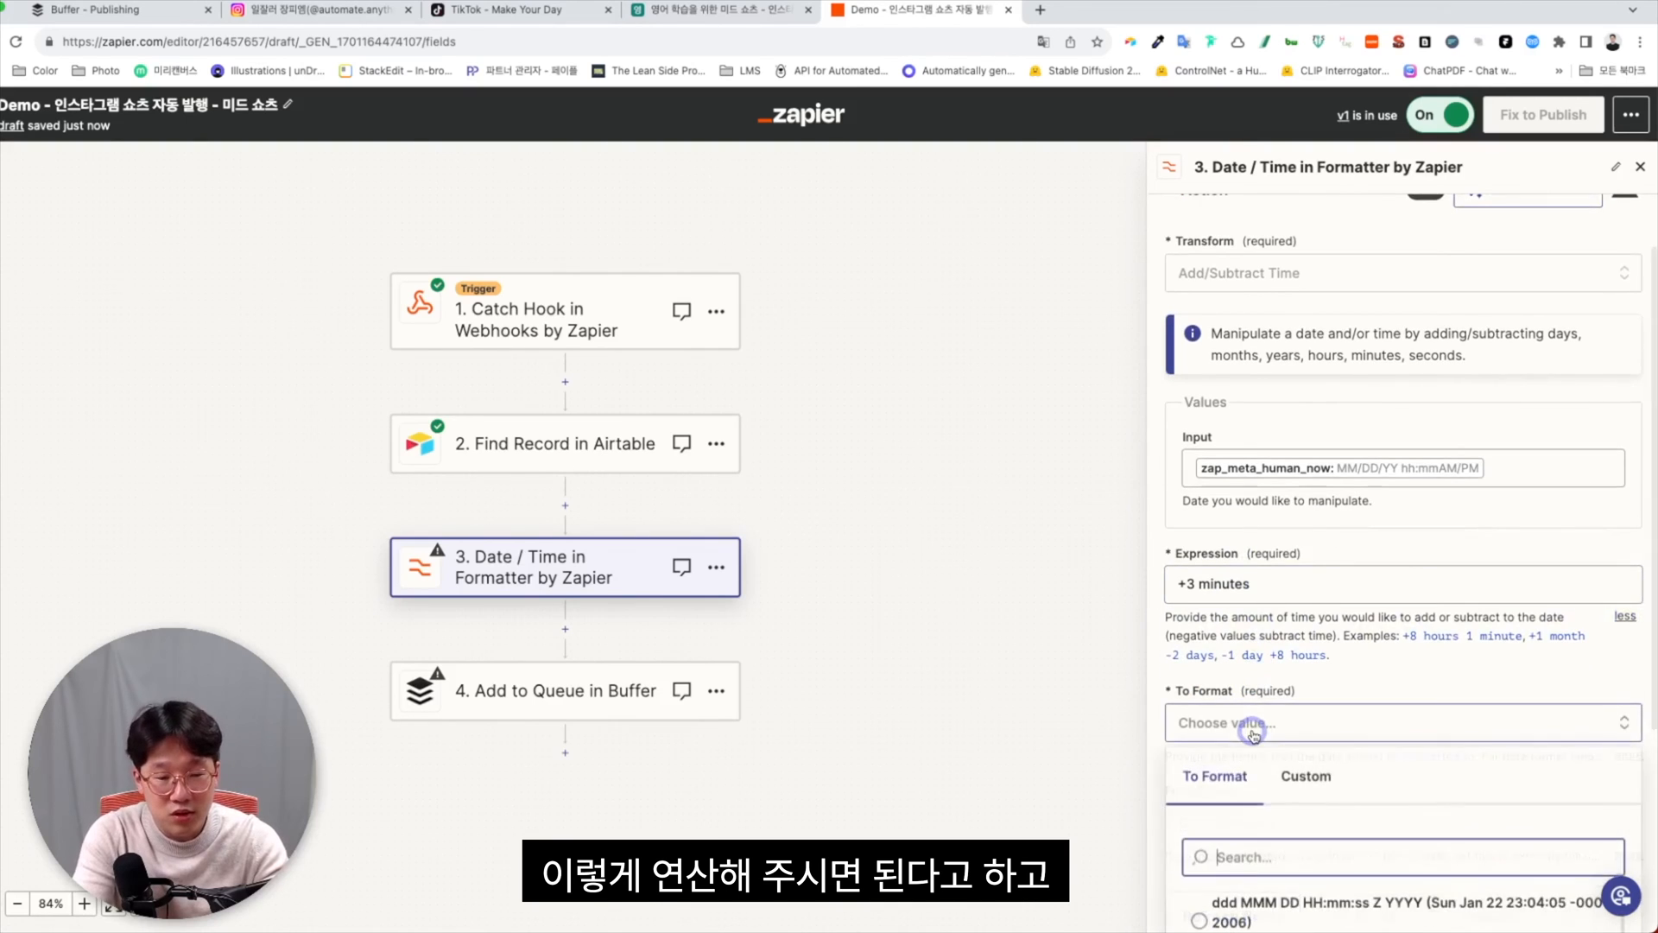
{"action": "left_click", "coordinate": [1285, 762]}
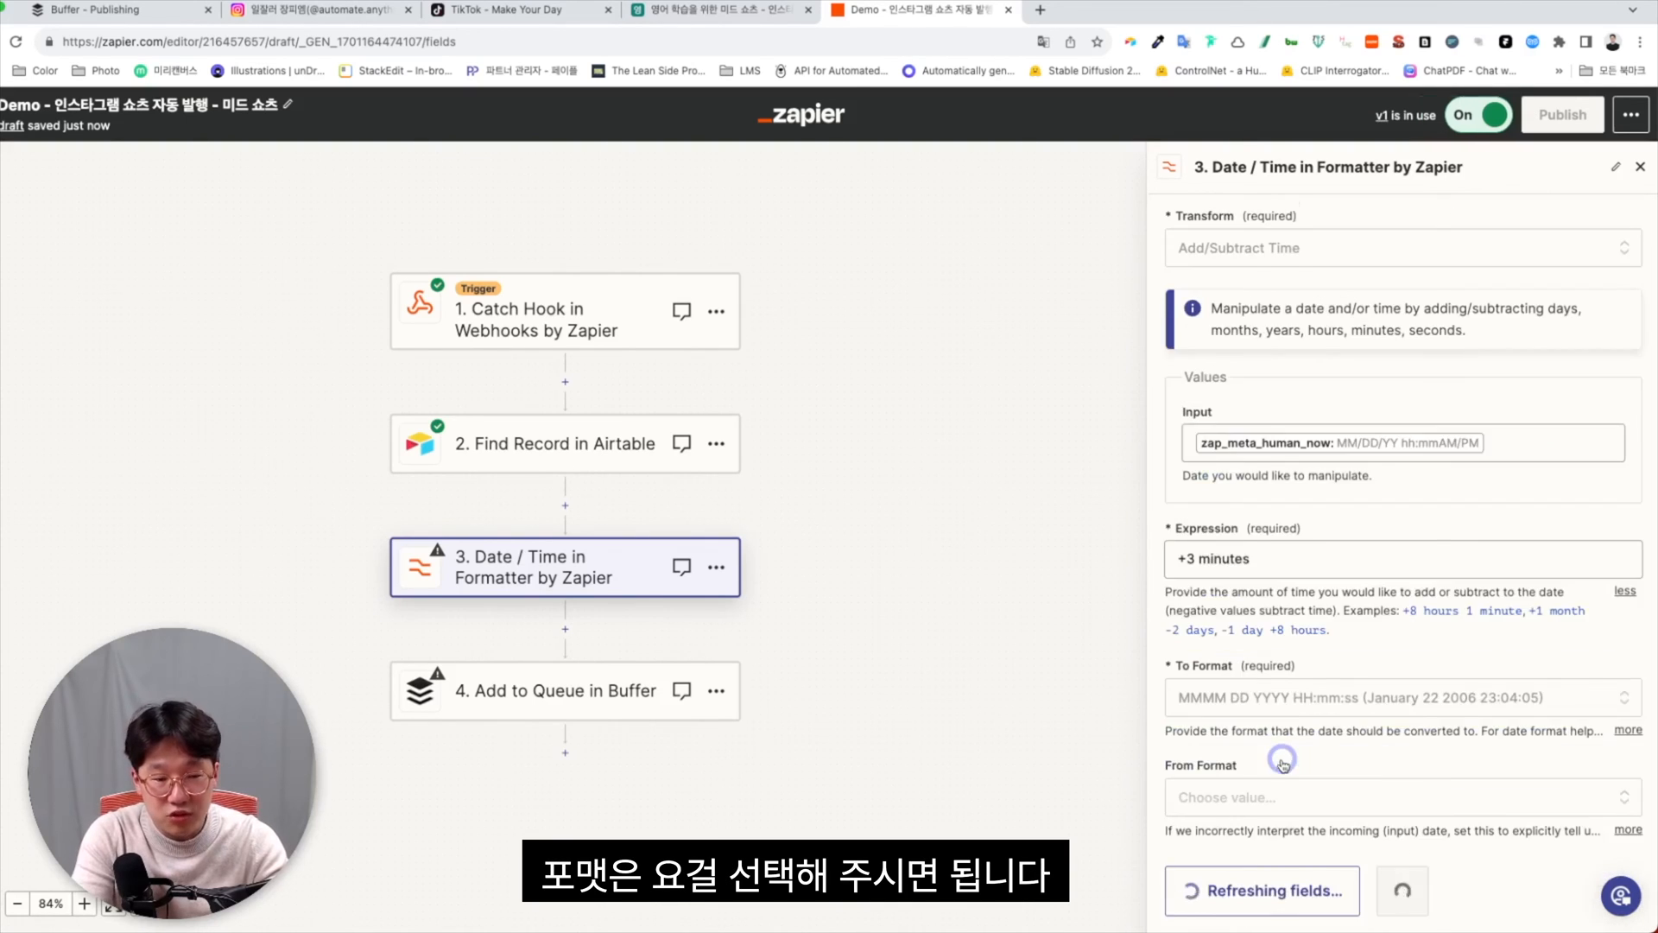
{"action": "left_click", "coordinate": [1278, 758]}
{"action": "scroll", "coordinate": [1287, 809], "scroll_direction": "down", "scroll_amount": 1}
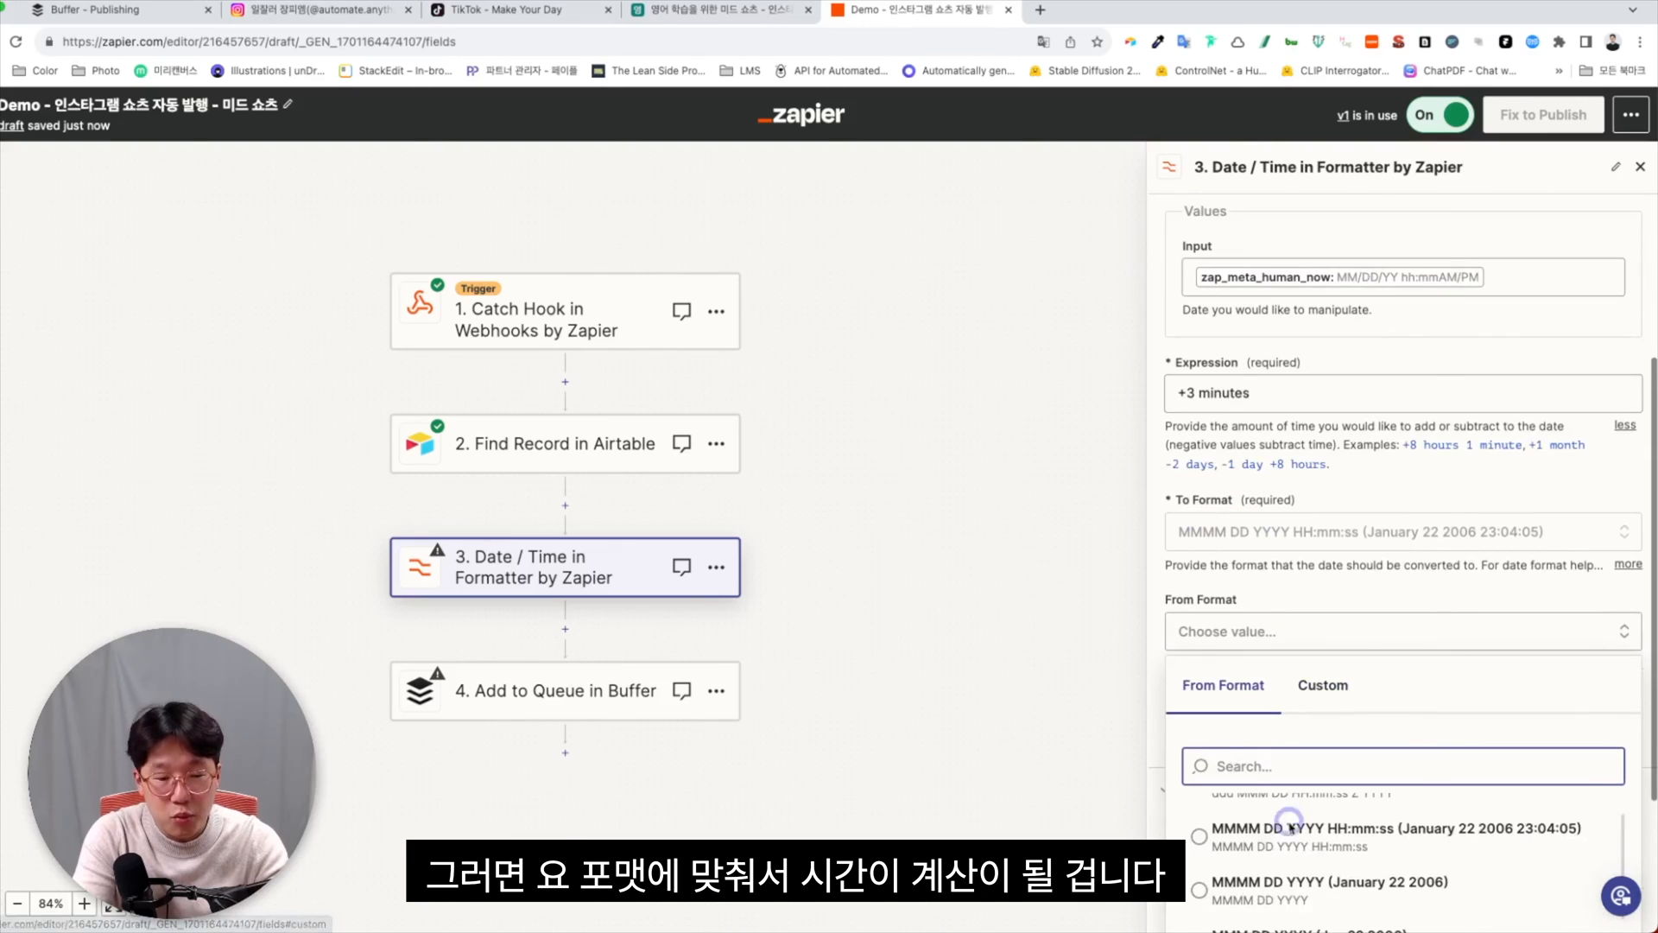
{"action": "left_click", "coordinate": [1284, 821]}
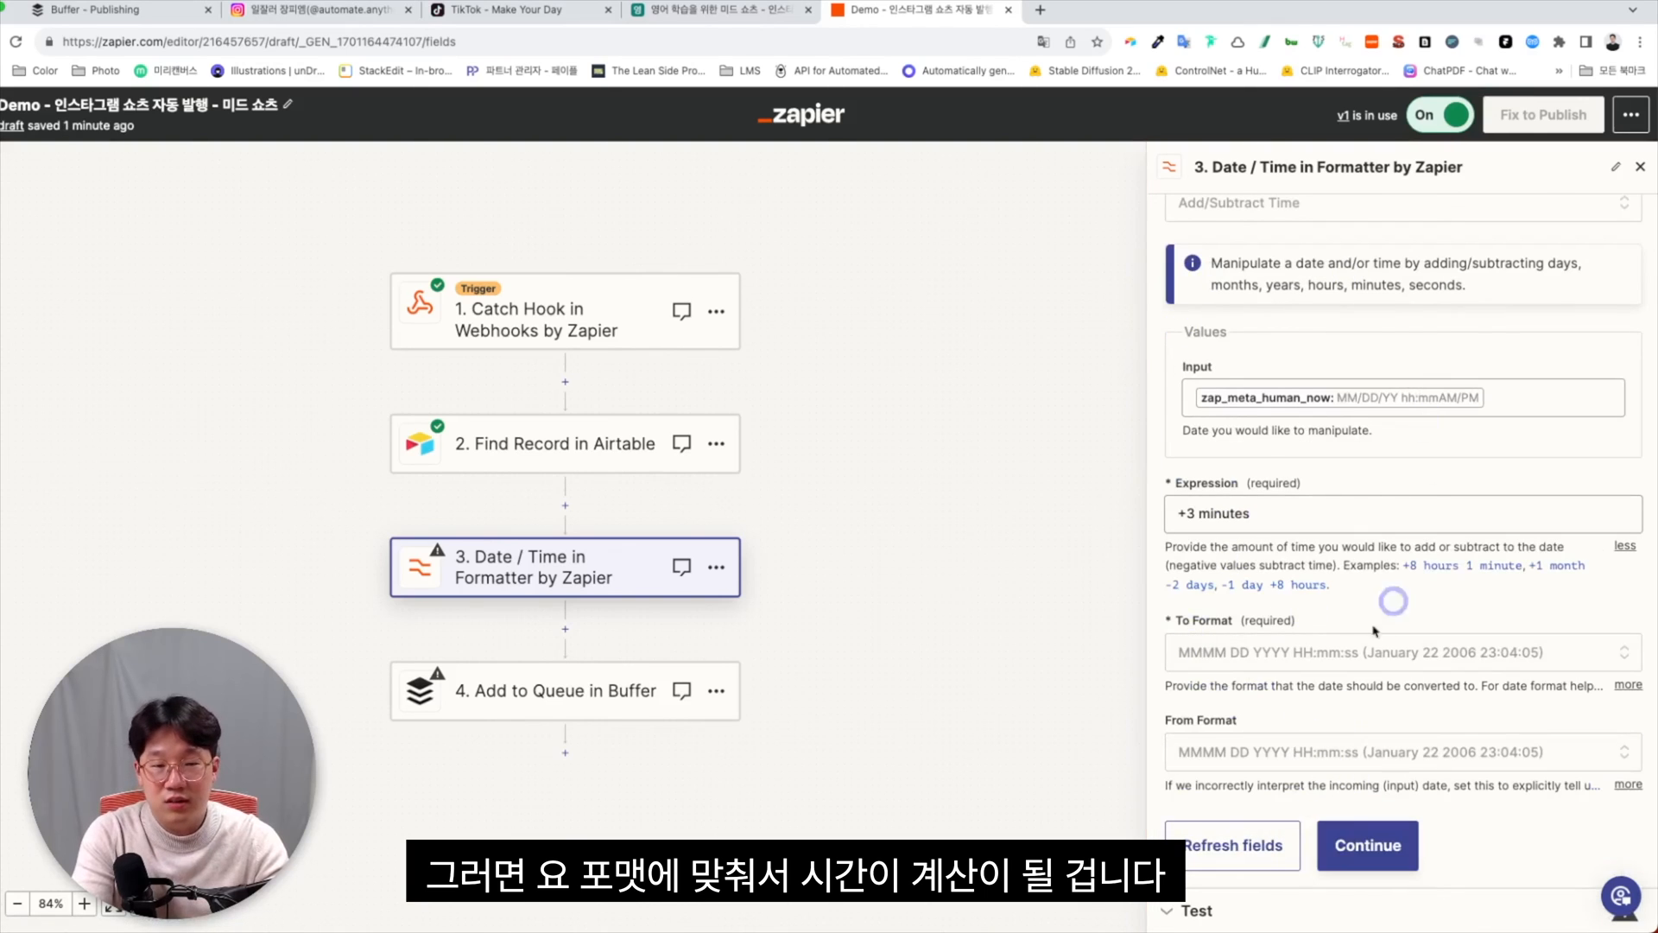
Continue to the Date / Time step's test, run it, and examine the output date and time.
{"action": "left_click", "coordinate": [1389, 847]}
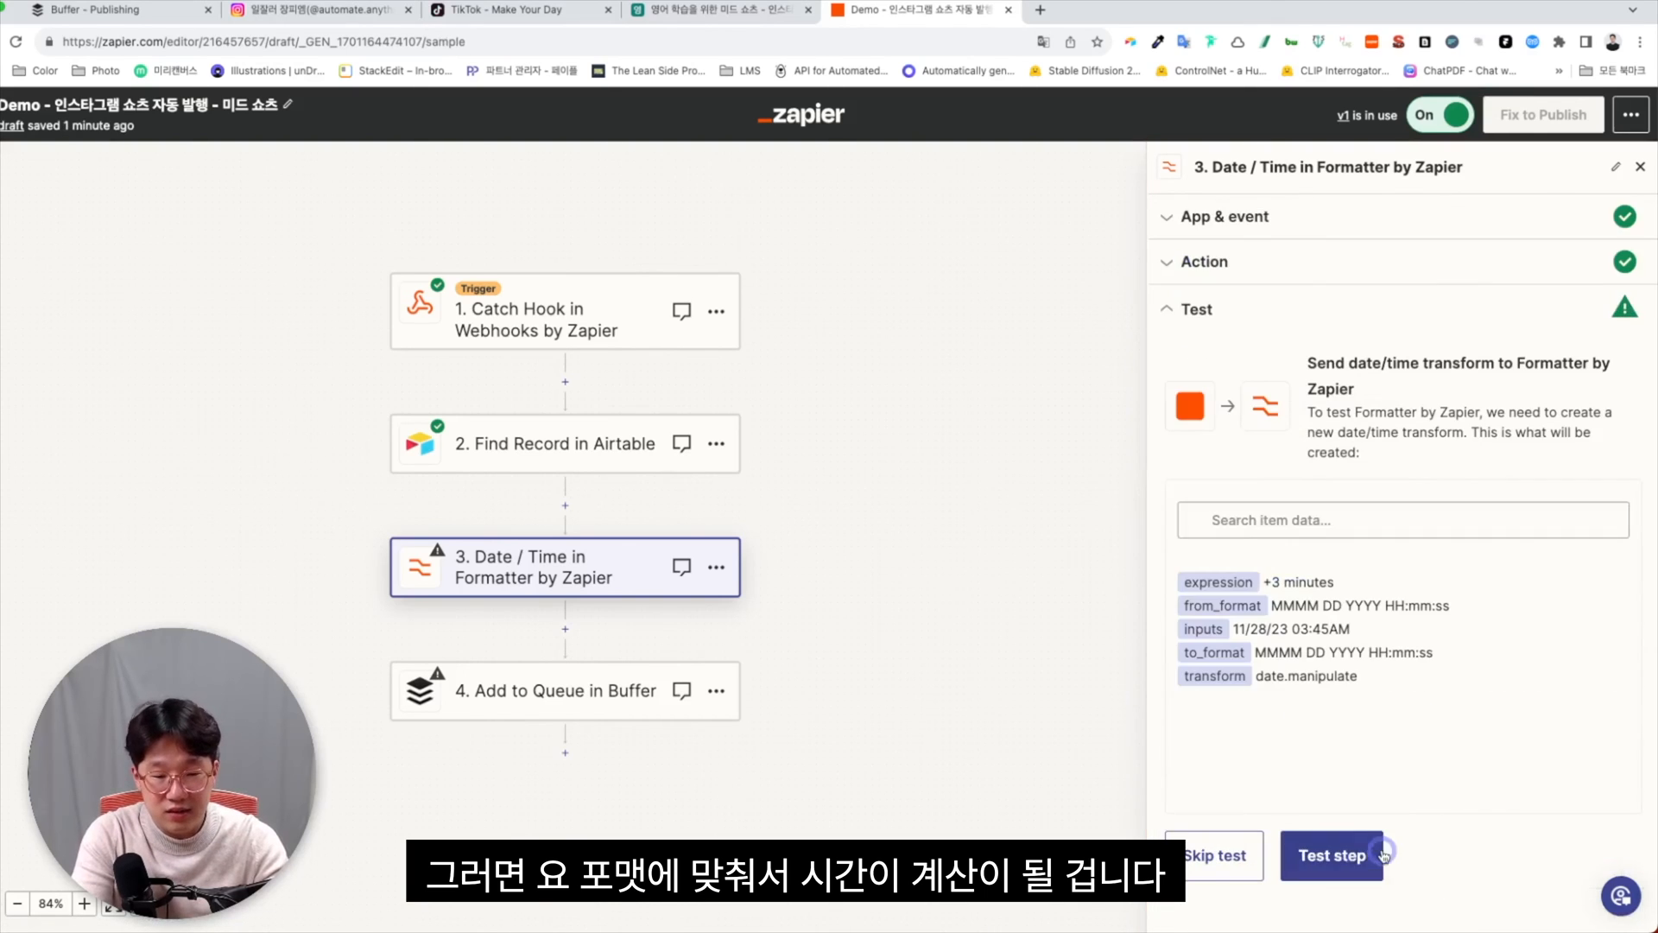
{"action": "left_click", "coordinate": [1324, 853]}
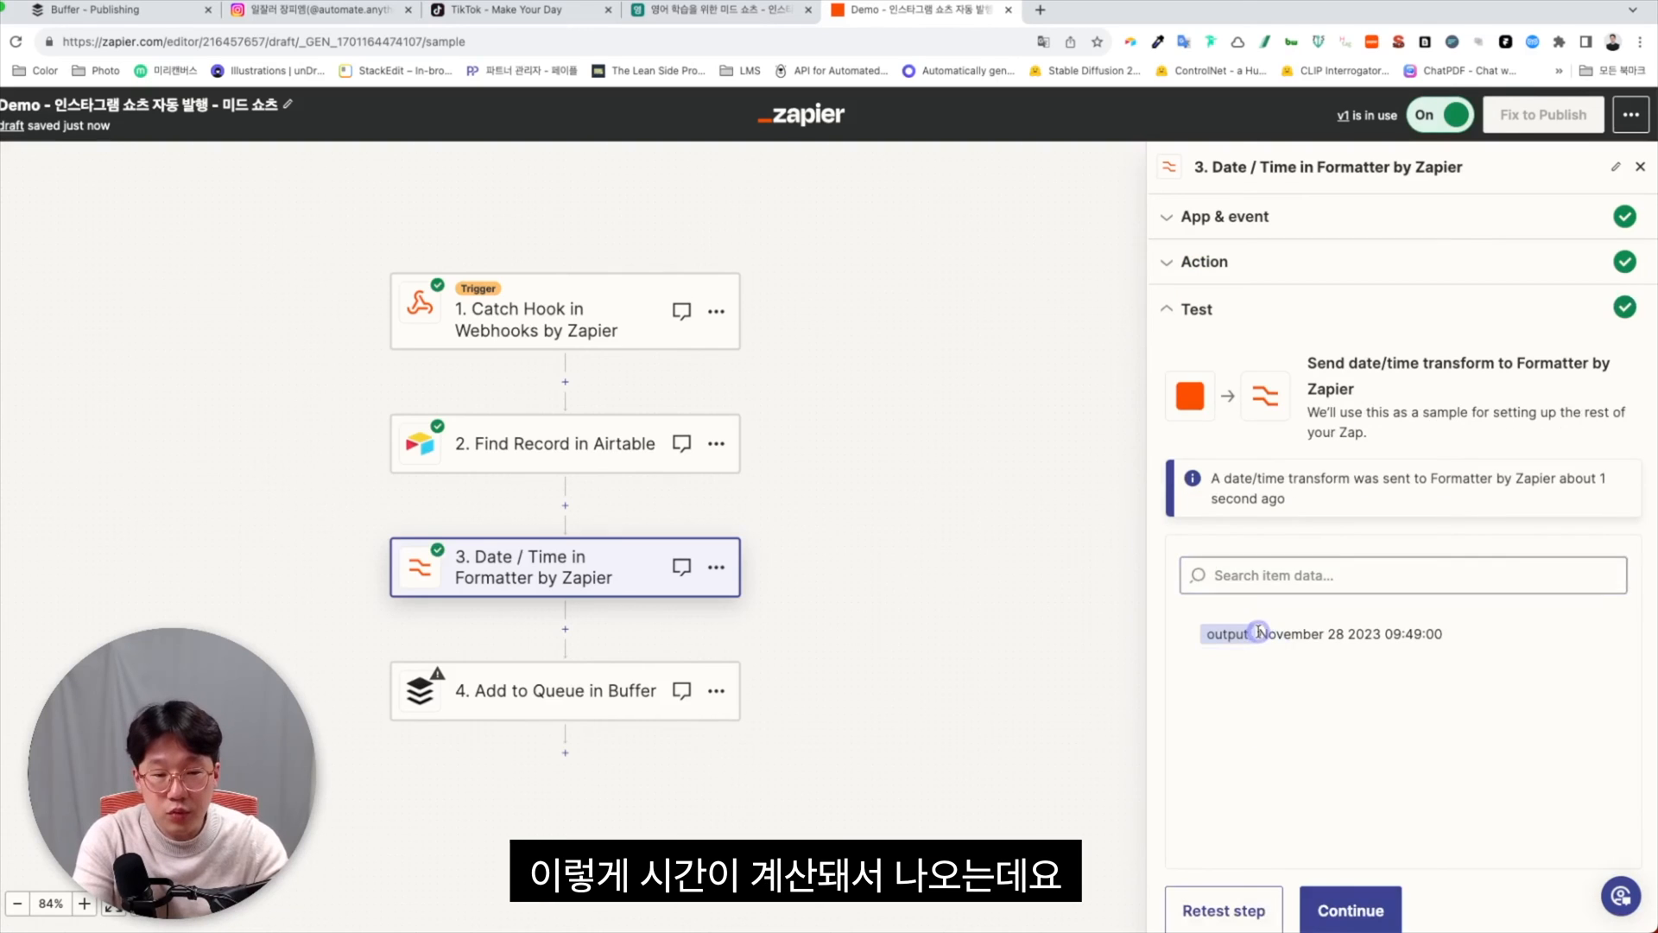
{"action": "left_click_drag", "start_coordinate": [1259, 634], "coordinate": [1456, 640]}
{"action": "left_click", "coordinate": [1458, 641]}
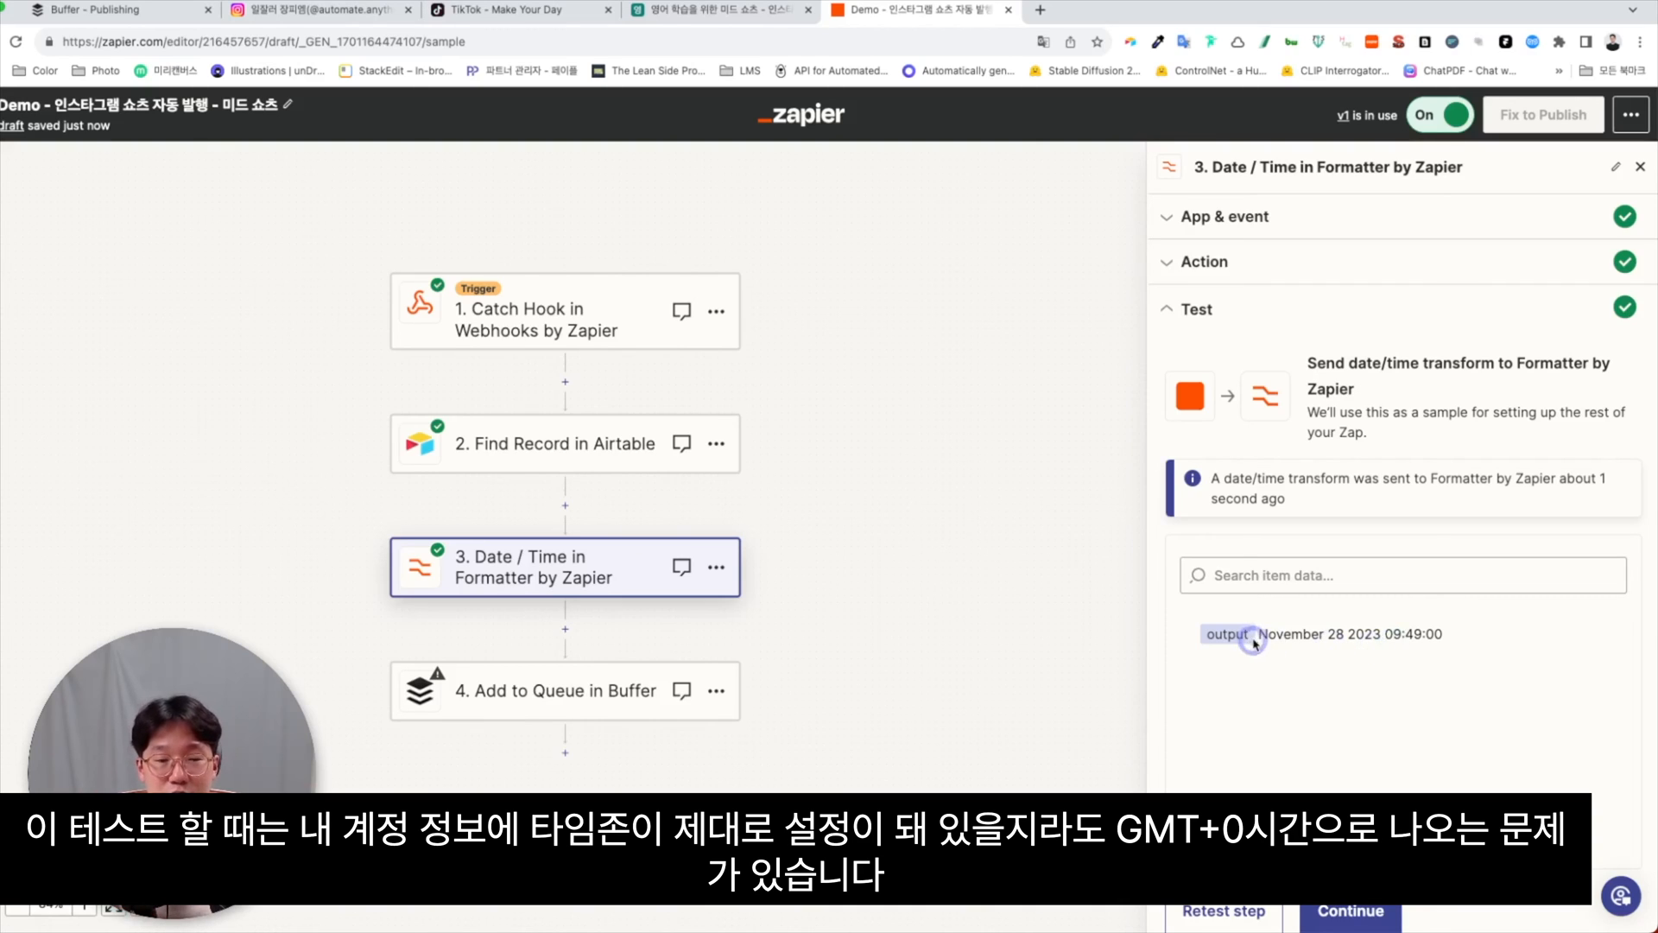
{"action": "left_click_drag", "start_coordinate": [1257, 638], "coordinate": [1442, 640]}
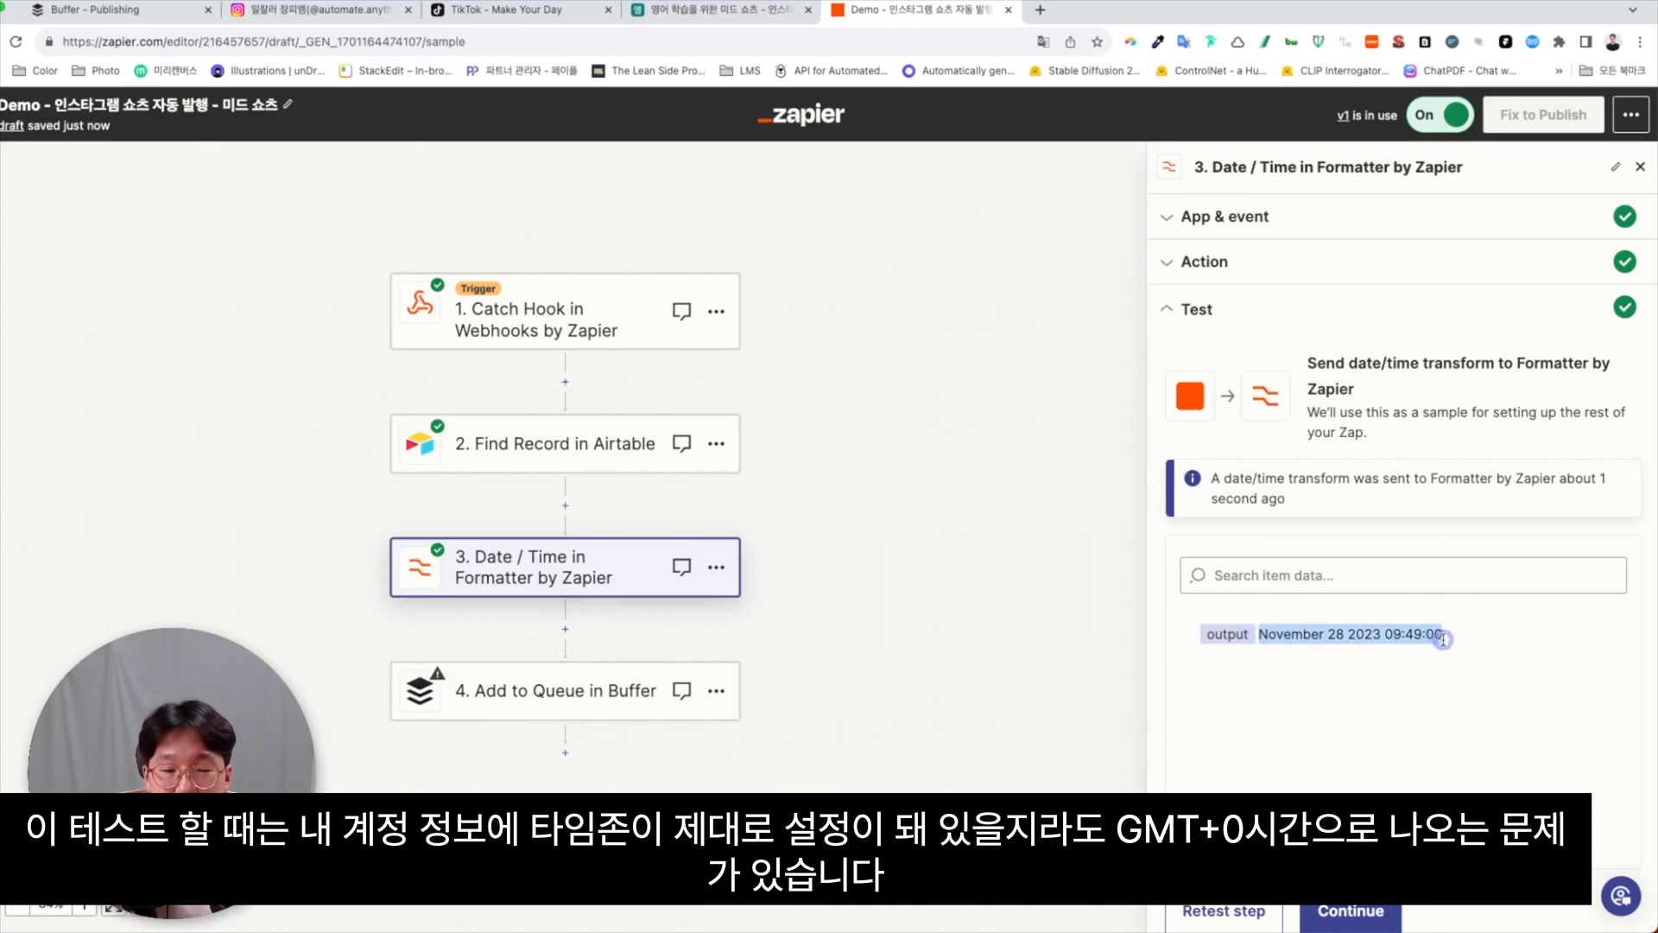
{"action": "left_click", "coordinate": [1402, 673]}
{"action": "left_click_drag", "start_coordinate": [1259, 635], "coordinate": [1418, 652]}
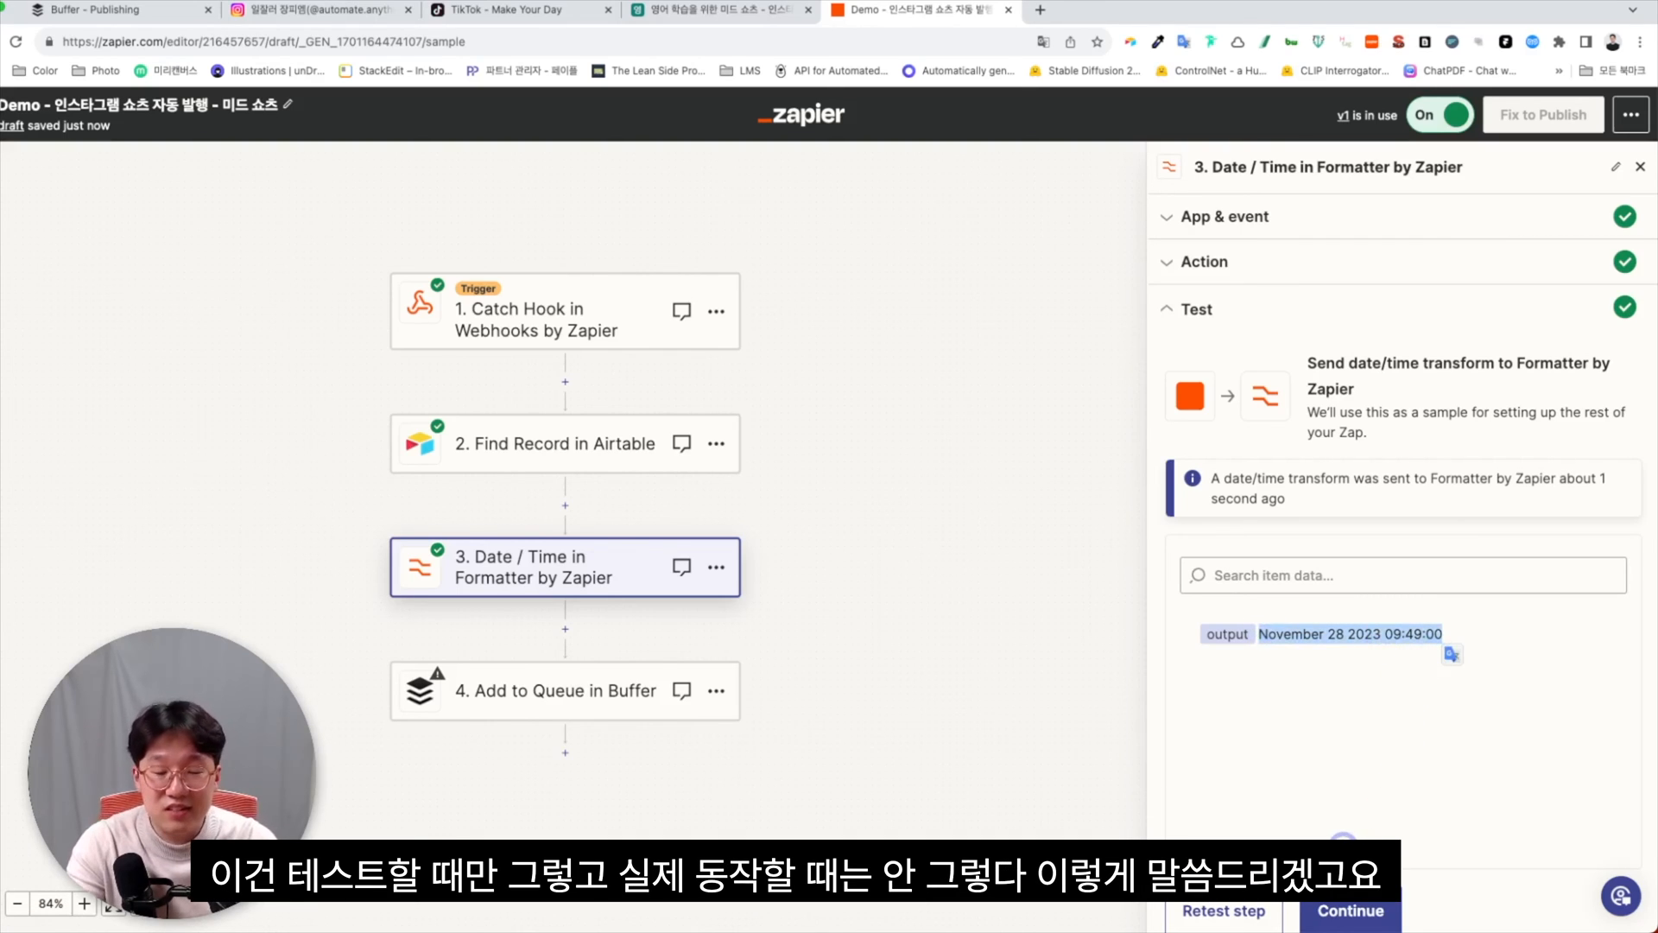
Continue to the Buffer step and map its Scheduled Date & Time to the Date / Time step's Output.
{"action": "left_click", "coordinate": [1350, 911]}
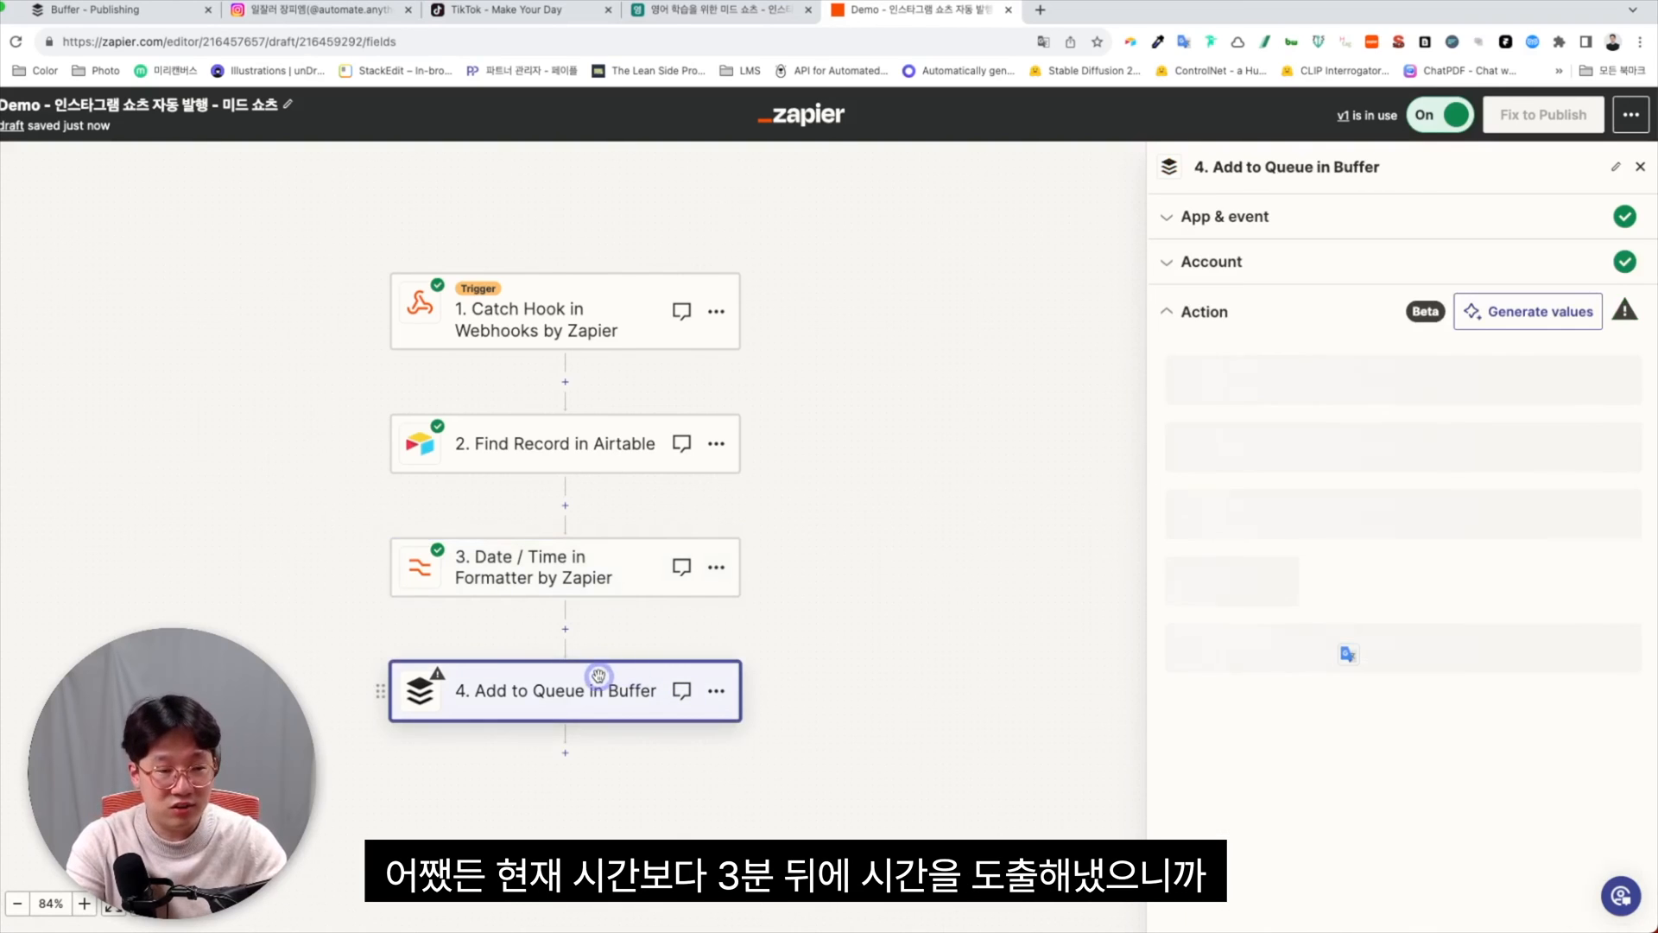
{"action": "scroll", "coordinate": [1332, 650], "scroll_direction": "down", "scroll_amount": 5}
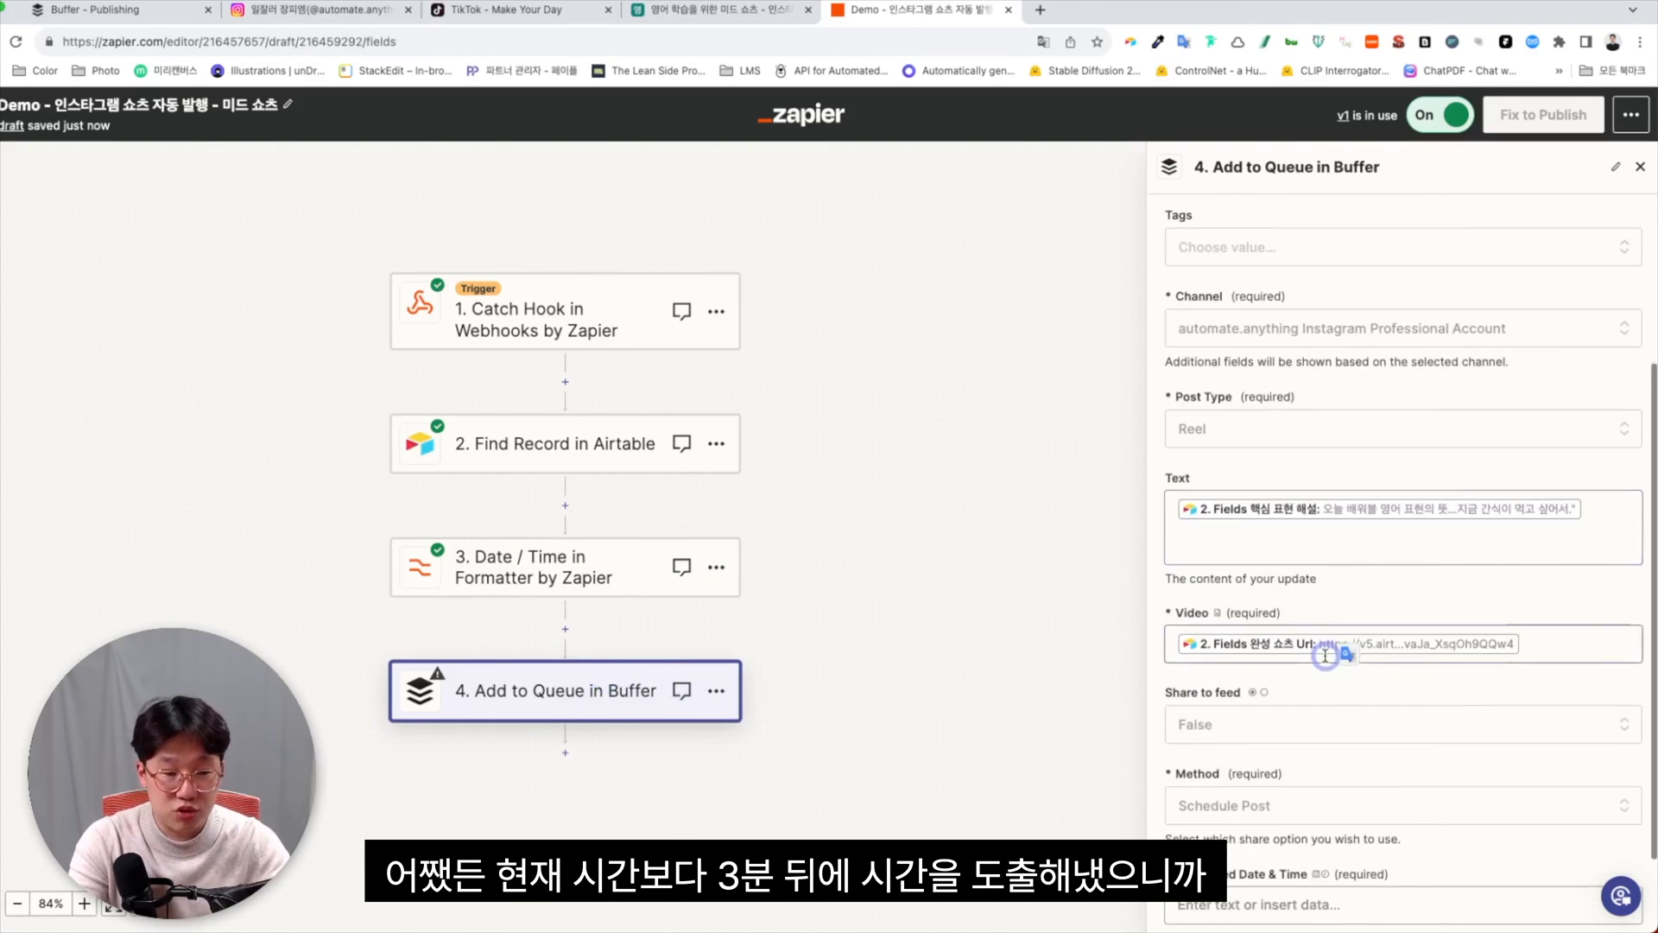
{"action": "left_click", "coordinate": [1270, 798]}
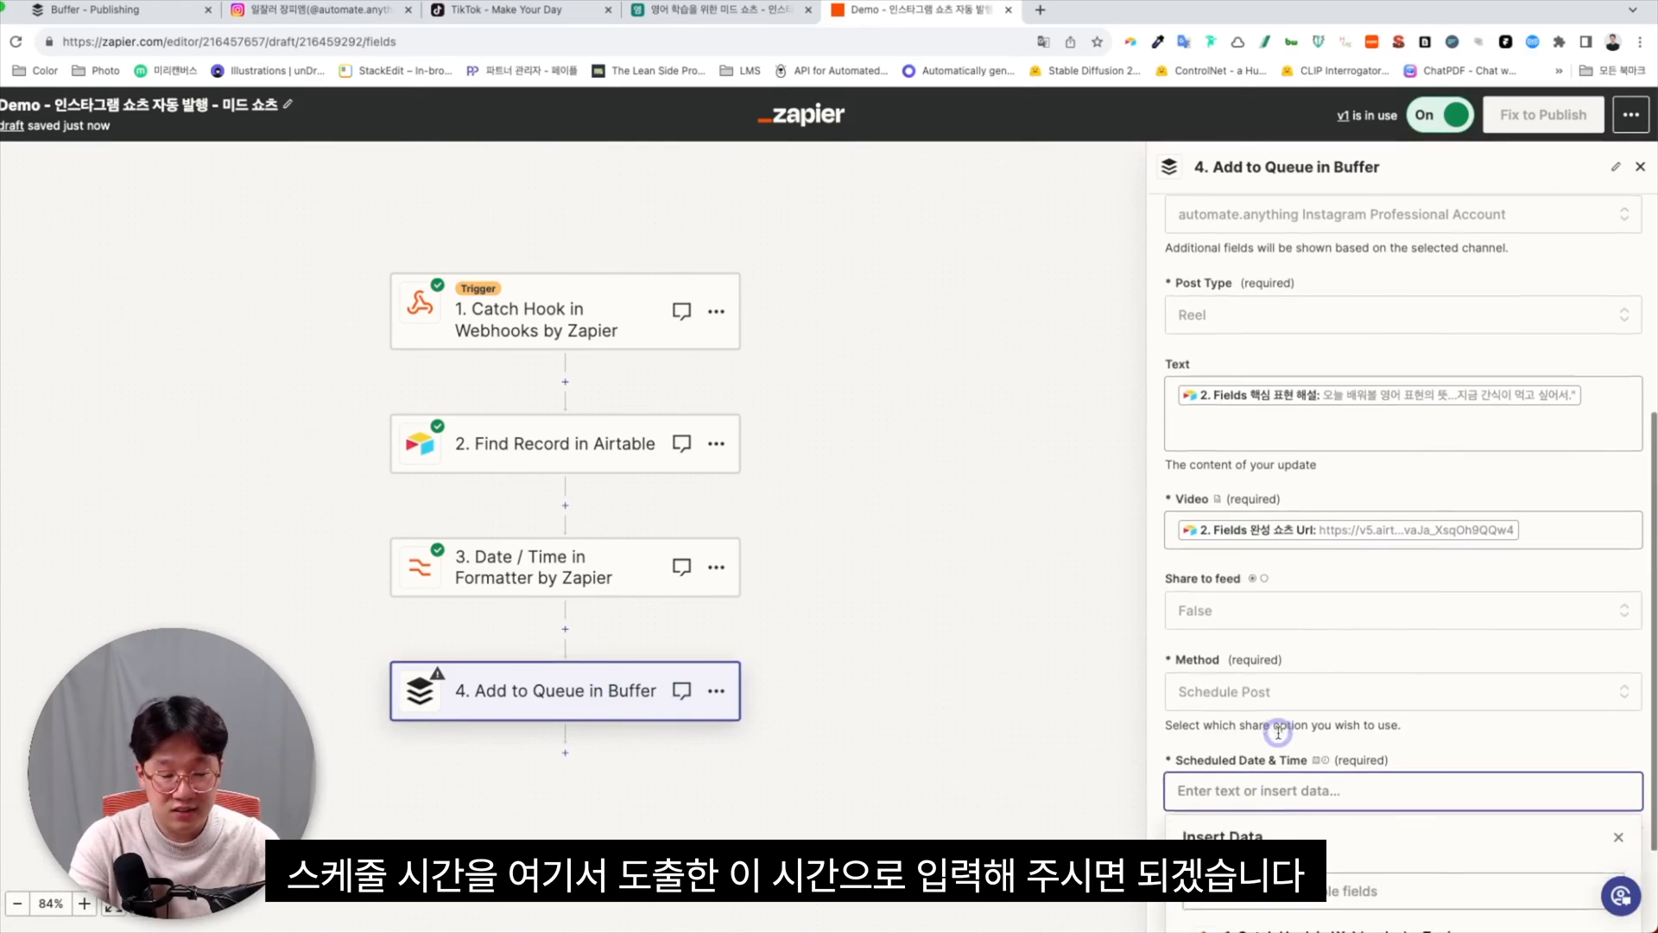
{"action": "left_click", "coordinate": [1337, 888]}
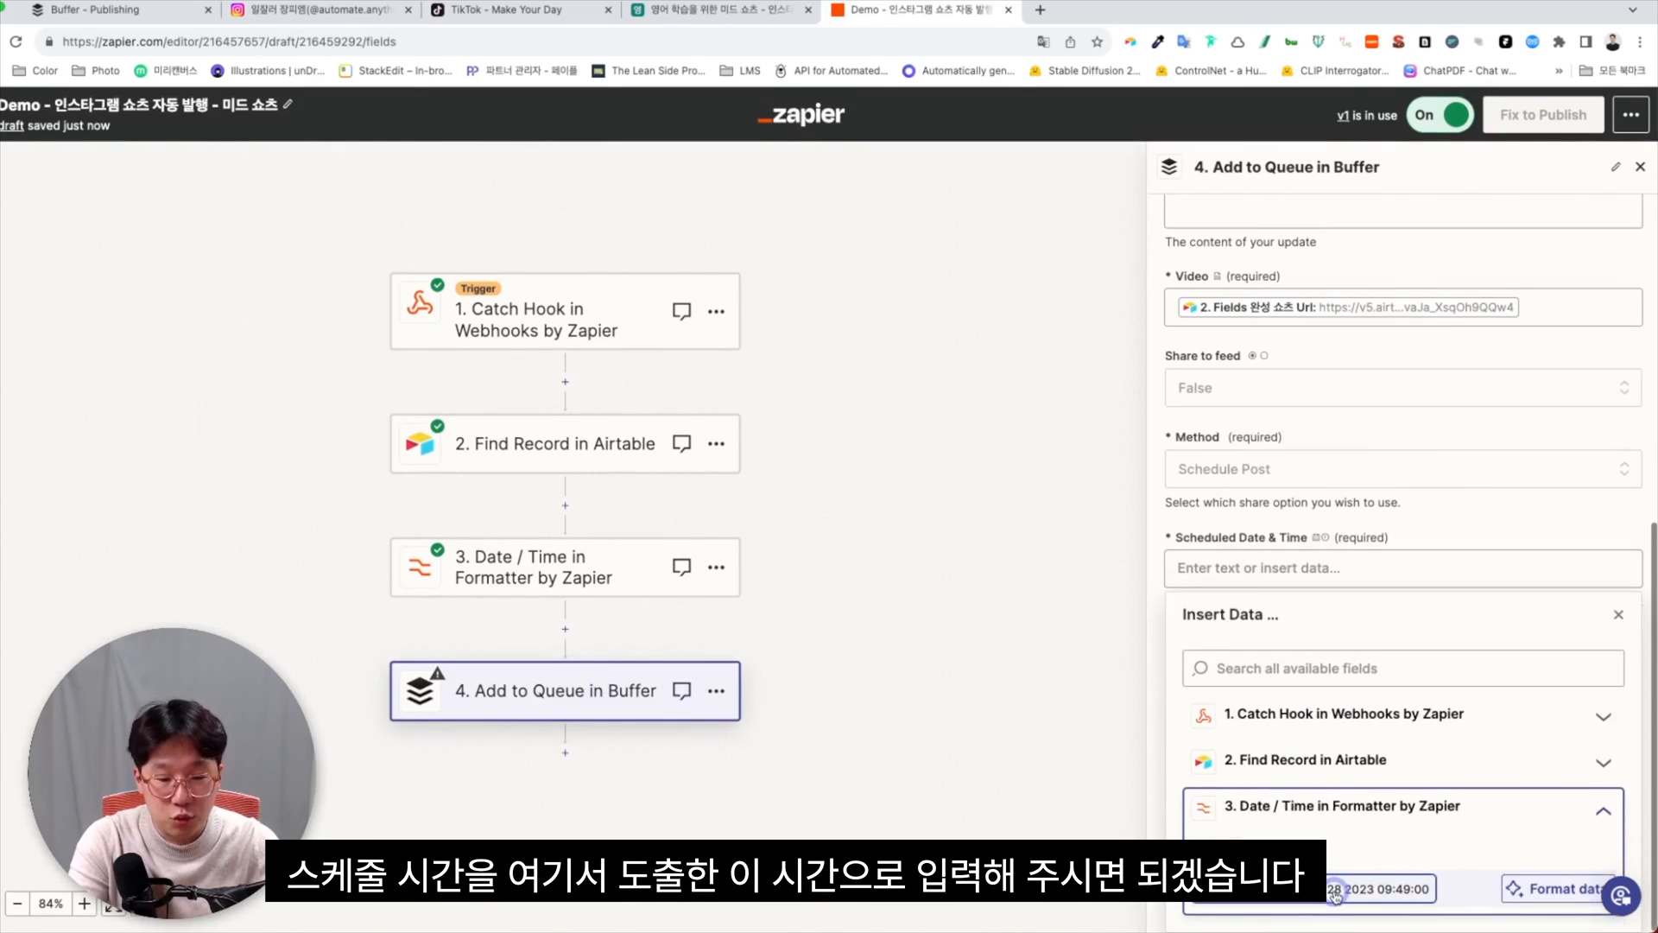
{"action": "left_click", "coordinate": [1345, 899]}
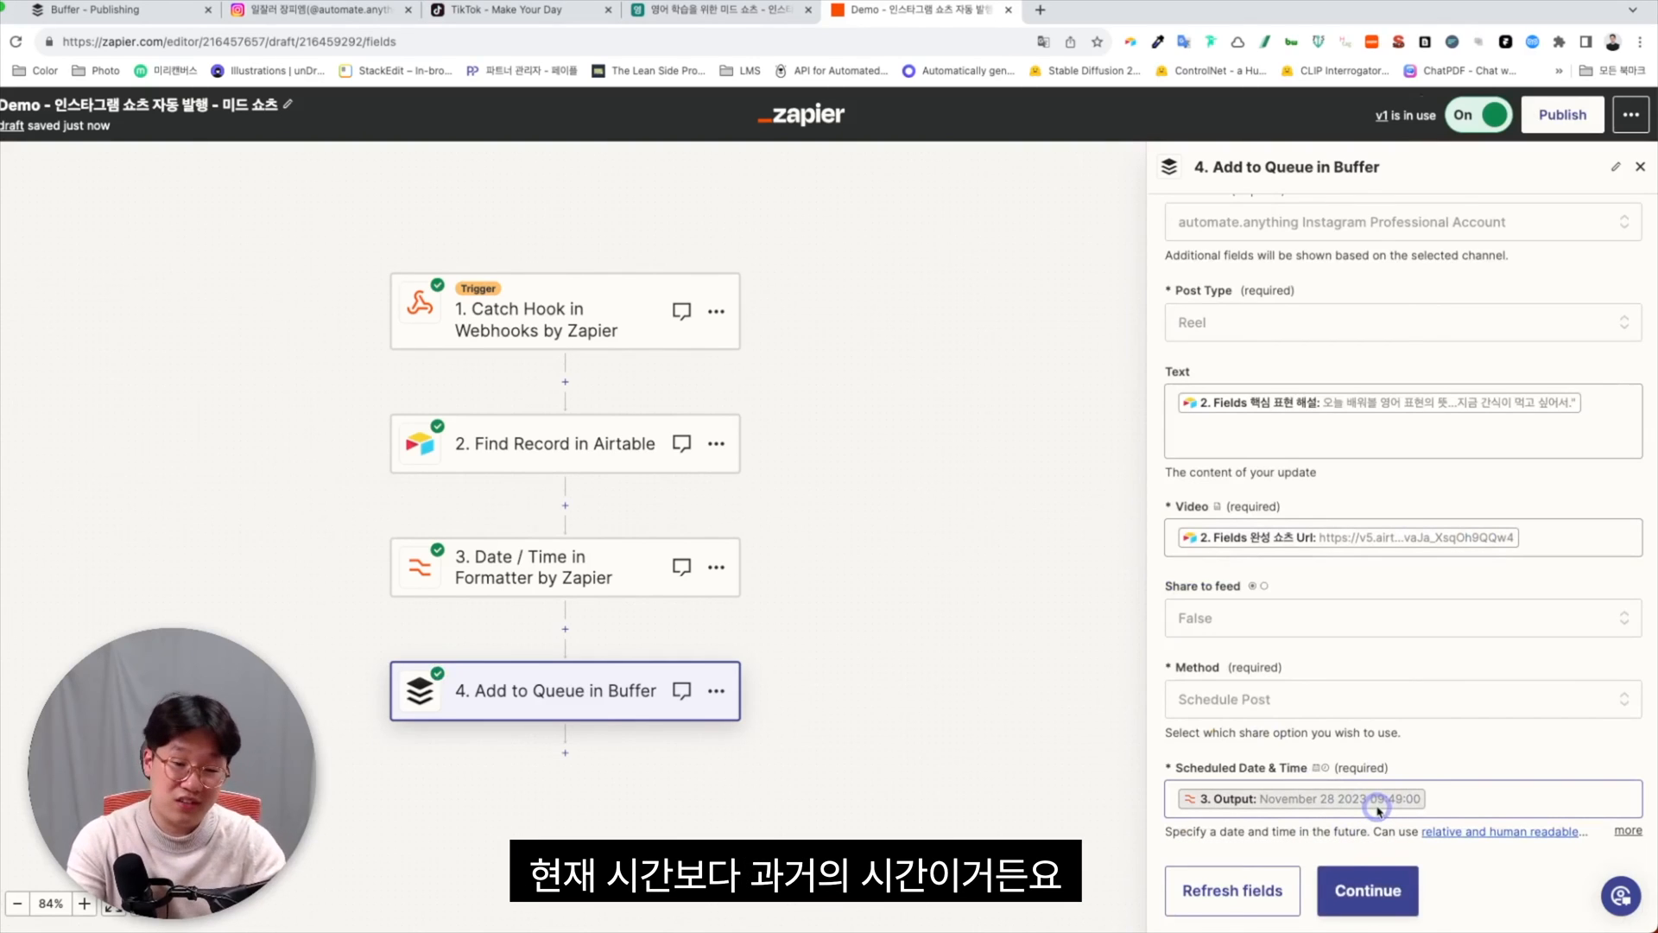
Skip the Buffer step's test and publish the new version of the Zap without a version name.
{"action": "left_click", "coordinate": [1361, 899]}
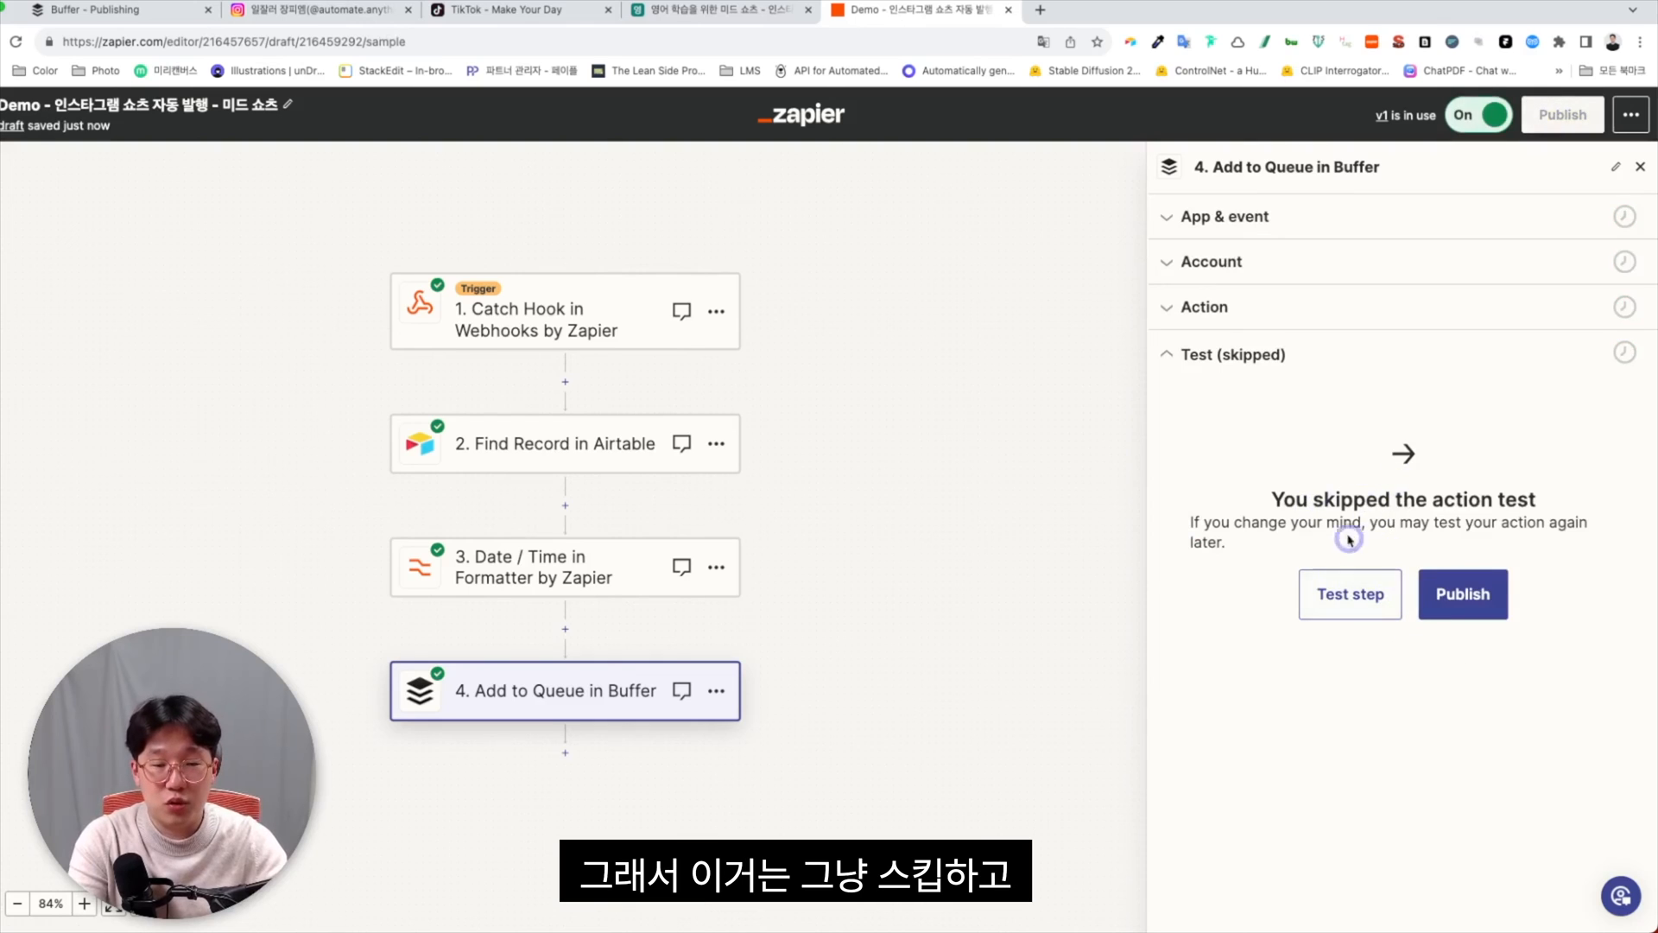
{"action": "left_click", "coordinate": [1487, 616]}
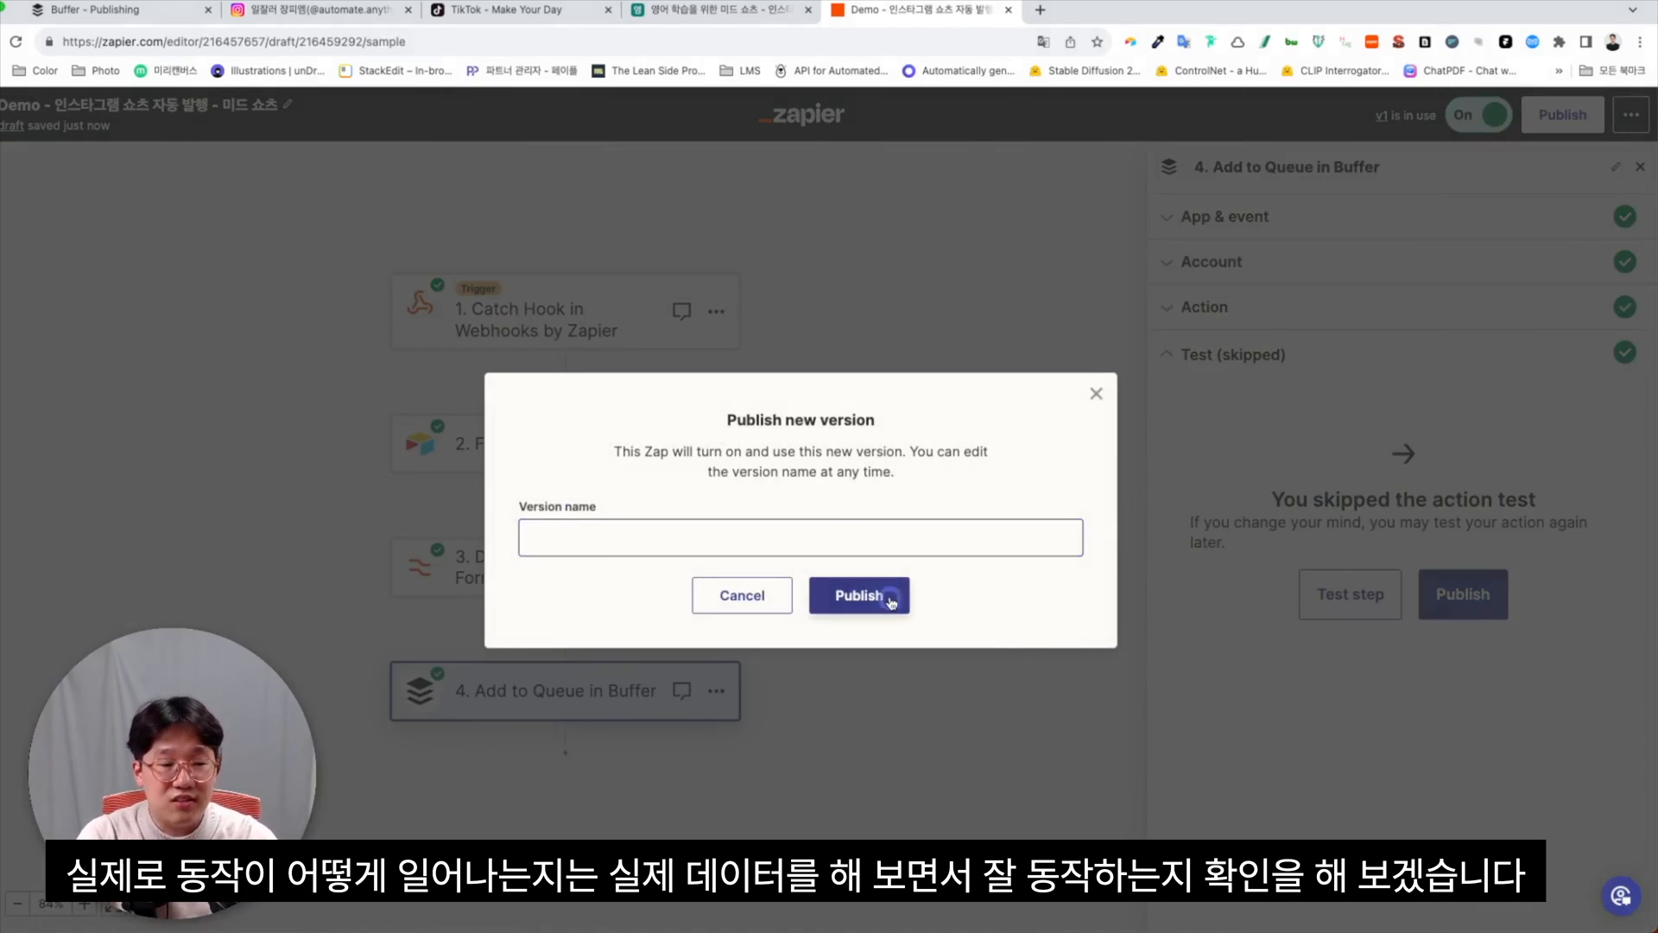
{"action": "left_click", "coordinate": [890, 601]}
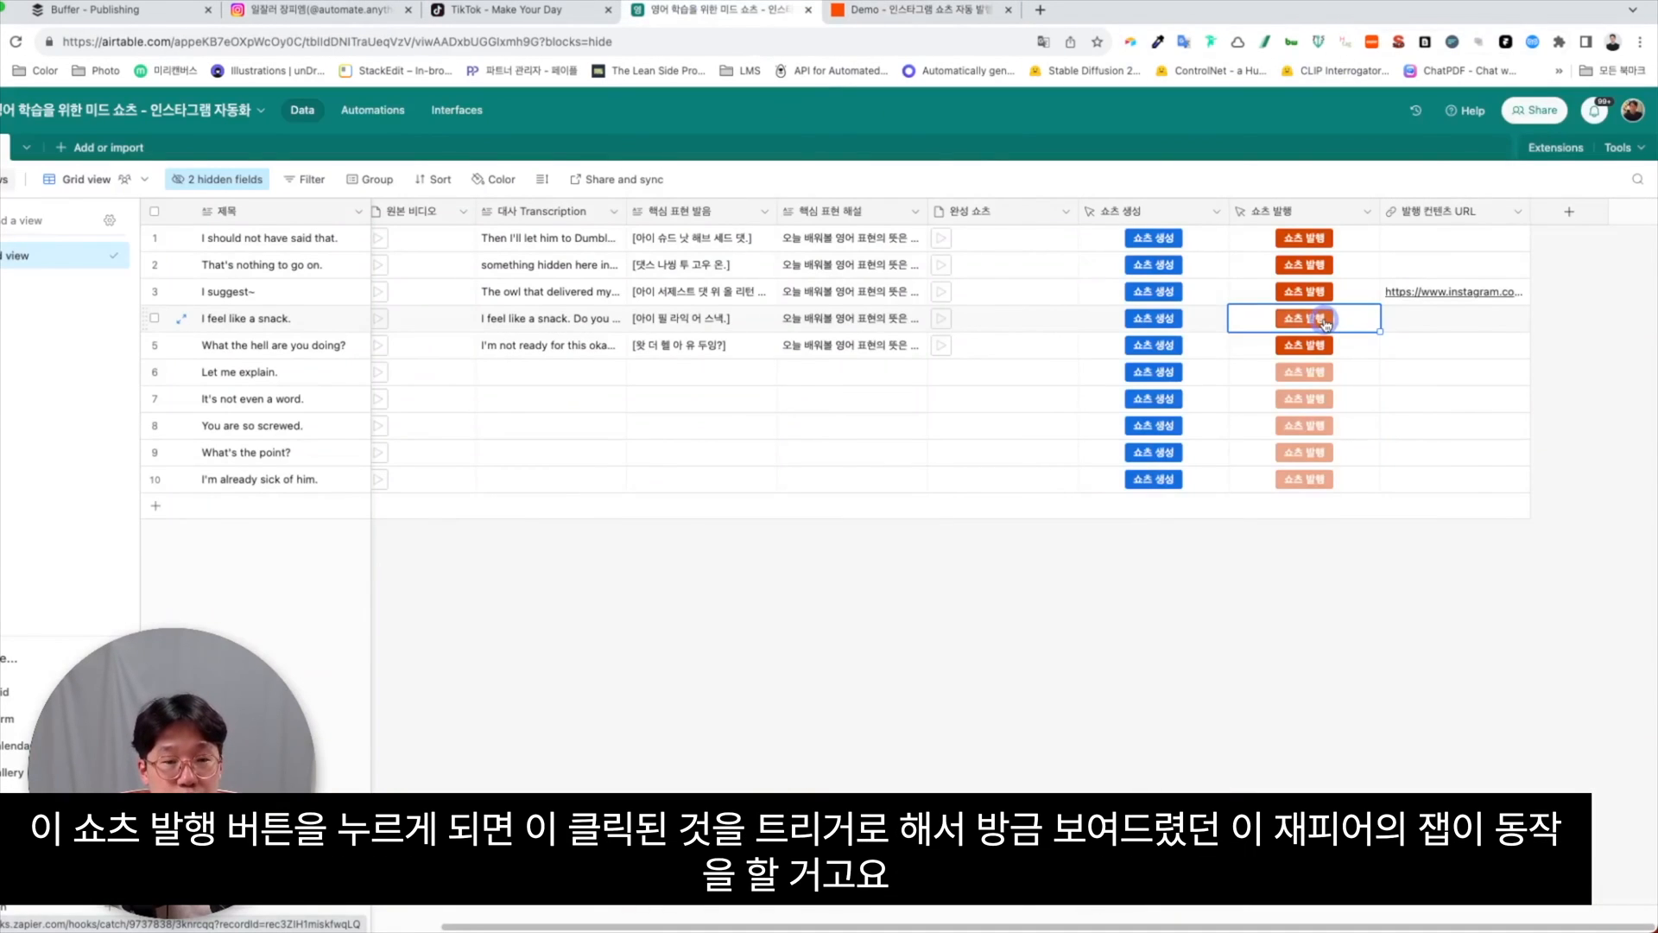
Trigger 쇼츠 발행 for the "I feel like a snack." record in Airtable, close the webhook response, and return to the Zap.
{"action": "left_click", "coordinate": [1326, 322]}
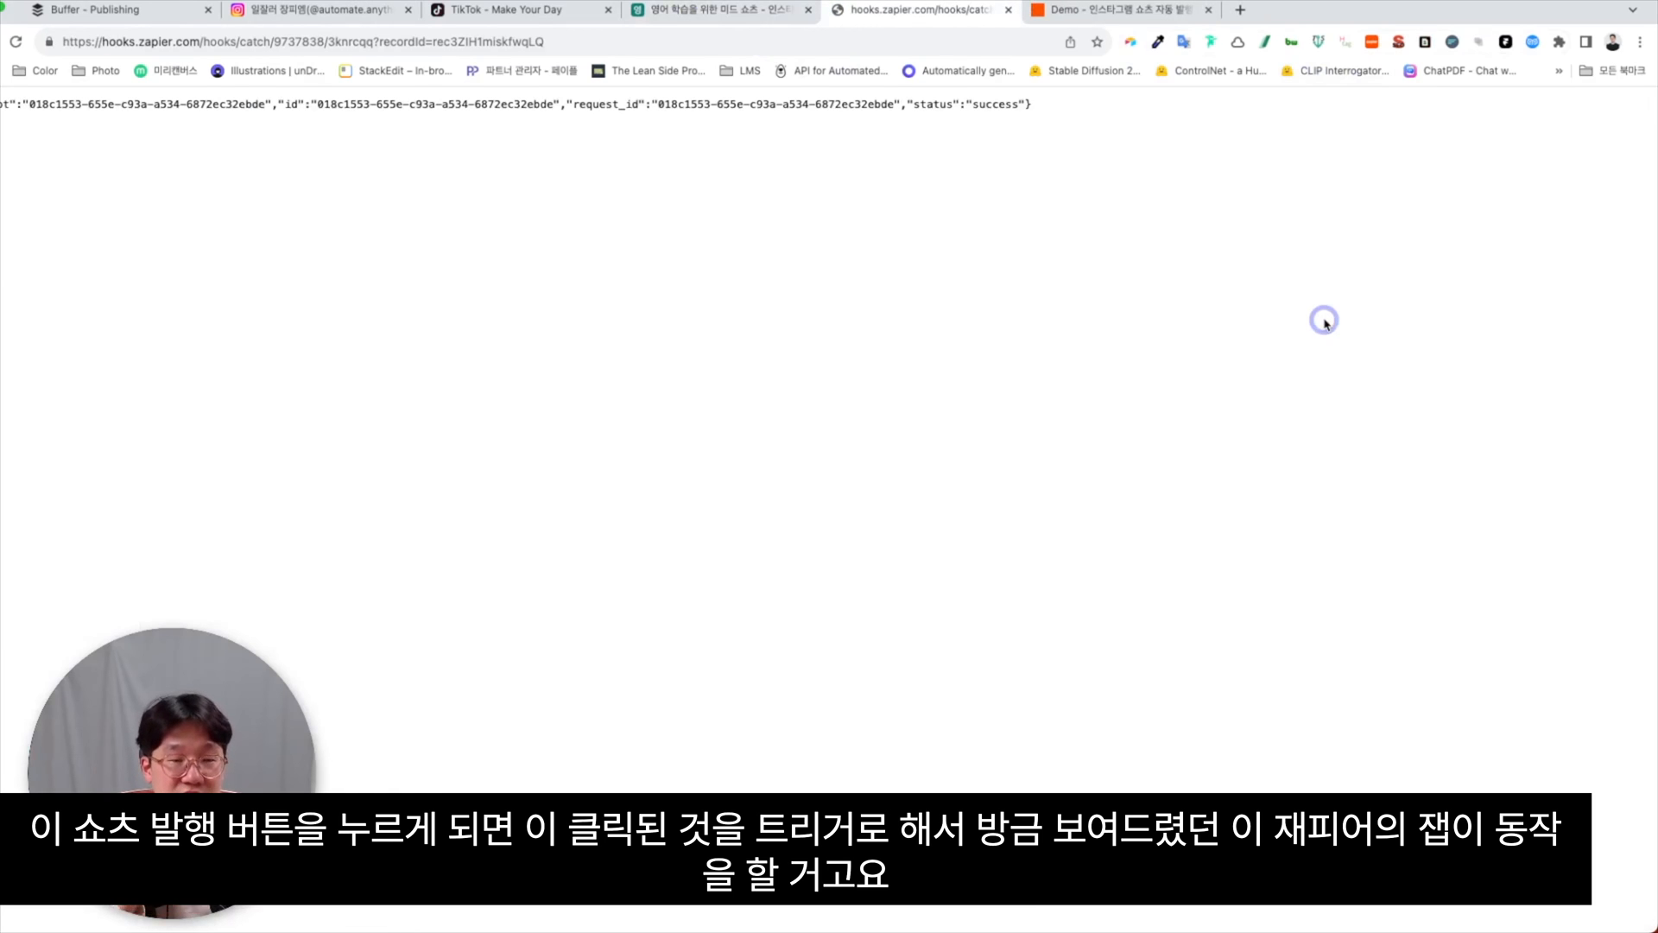
{"action": "left_click", "coordinate": [1008, 11]}
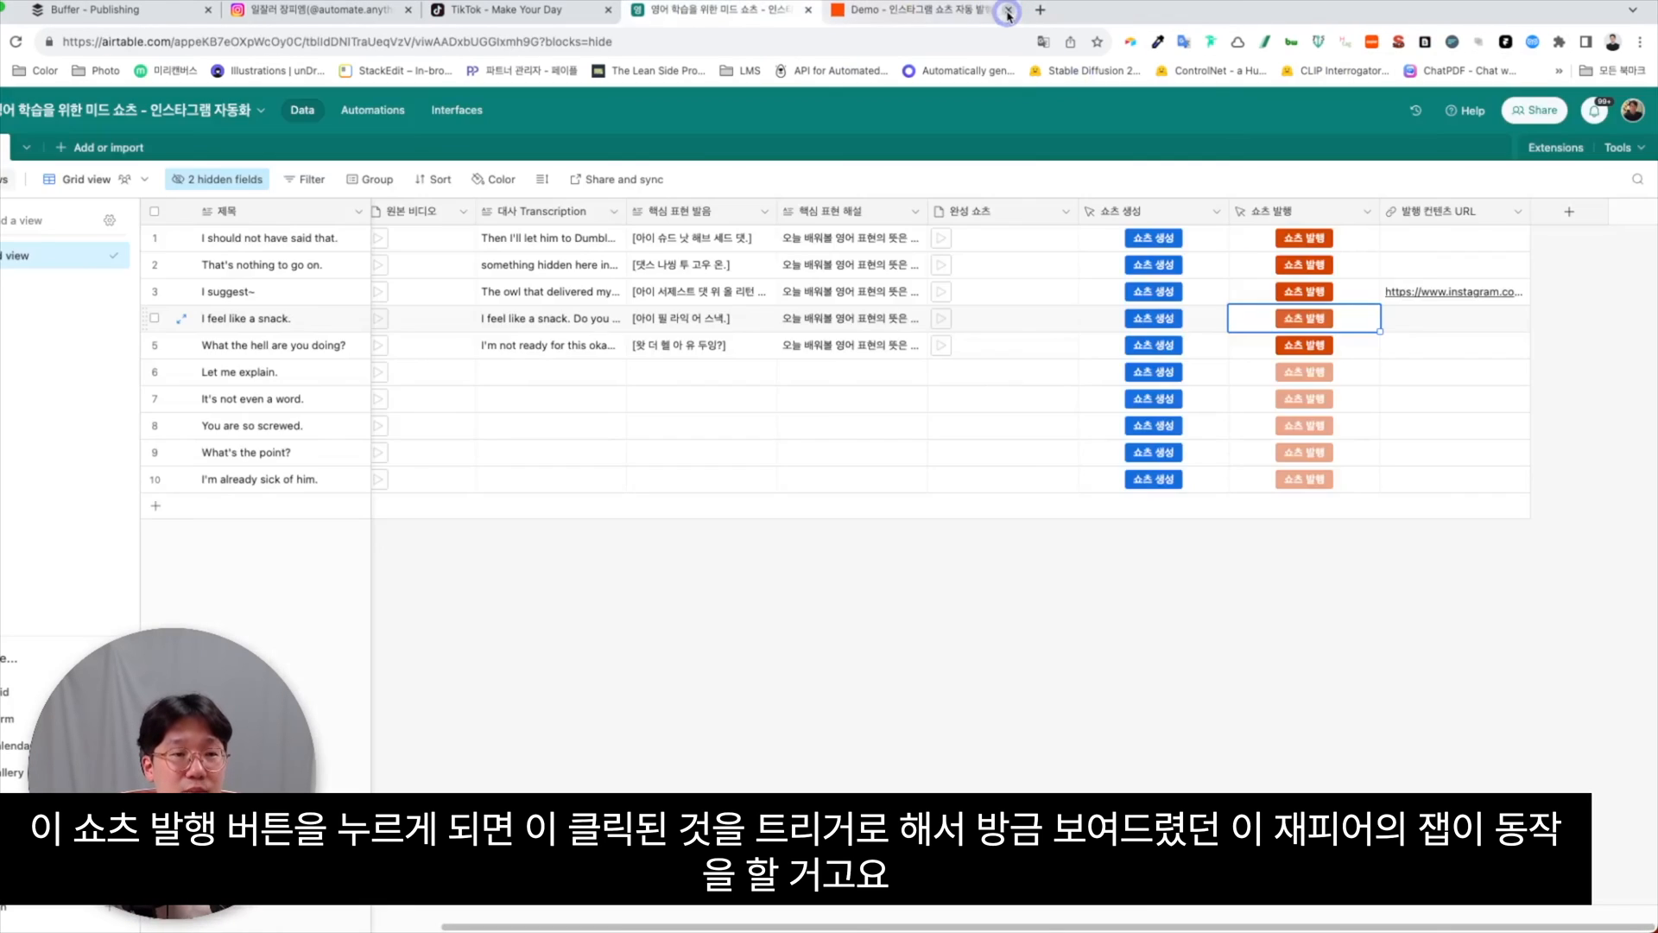
{"action": "left_click", "coordinate": [951, 16]}
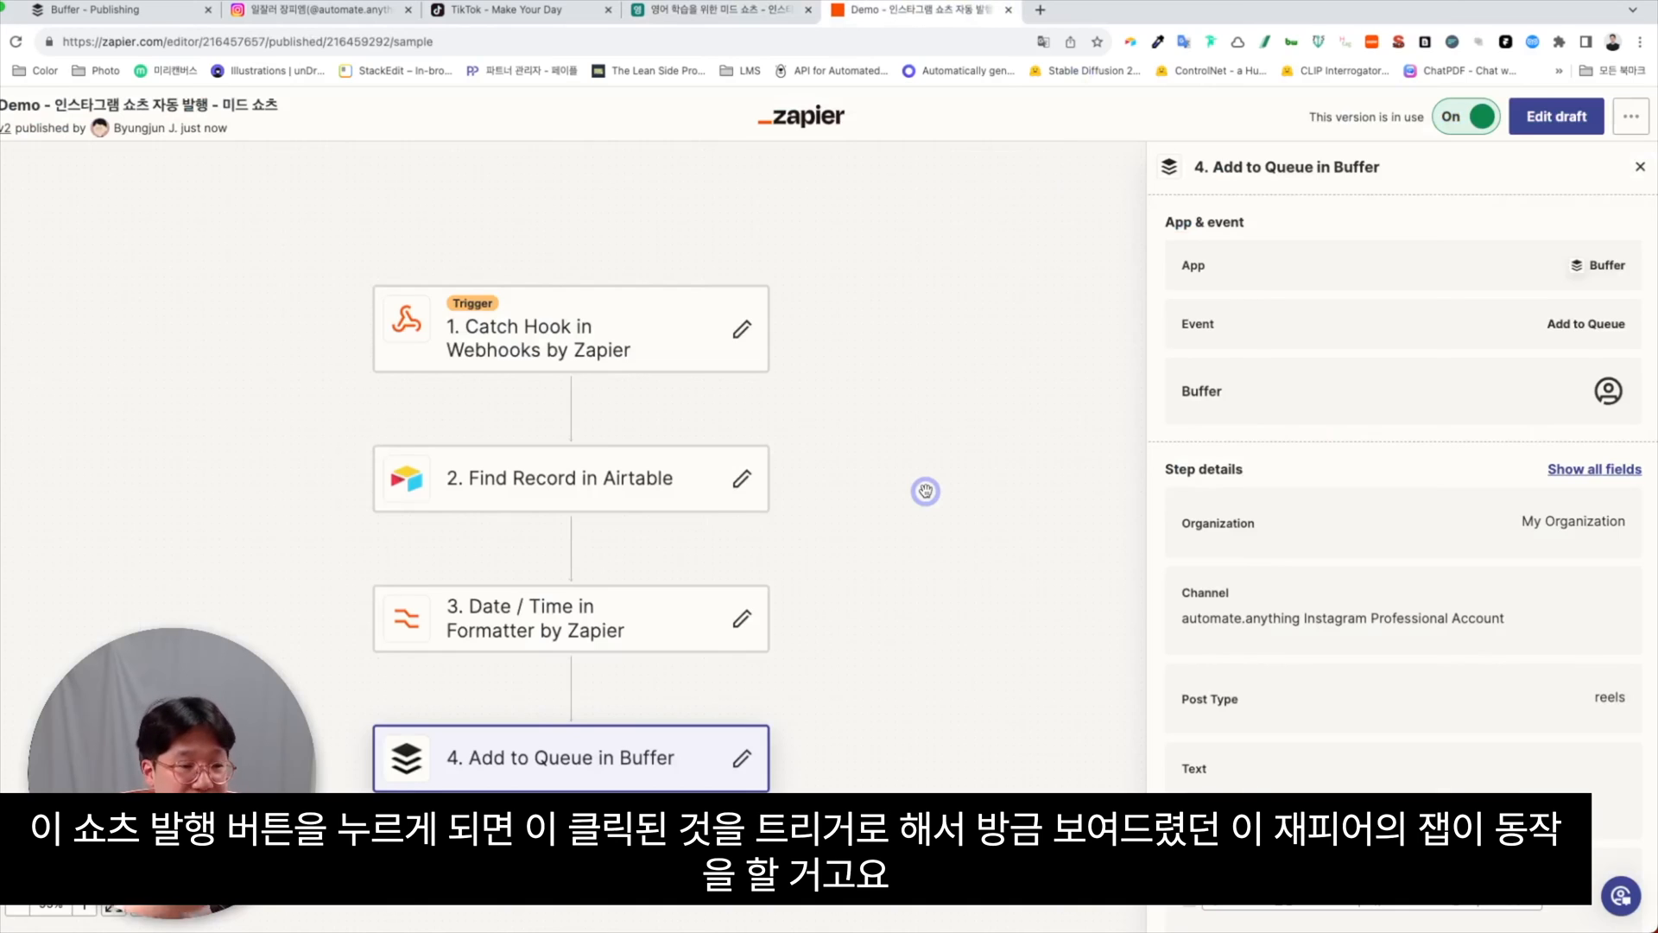
Reload the Buffer queue to check for the scheduled post, and open the "I feel like a snack." reel on Instagram.
{"action": "left_click", "coordinate": [134, 19]}
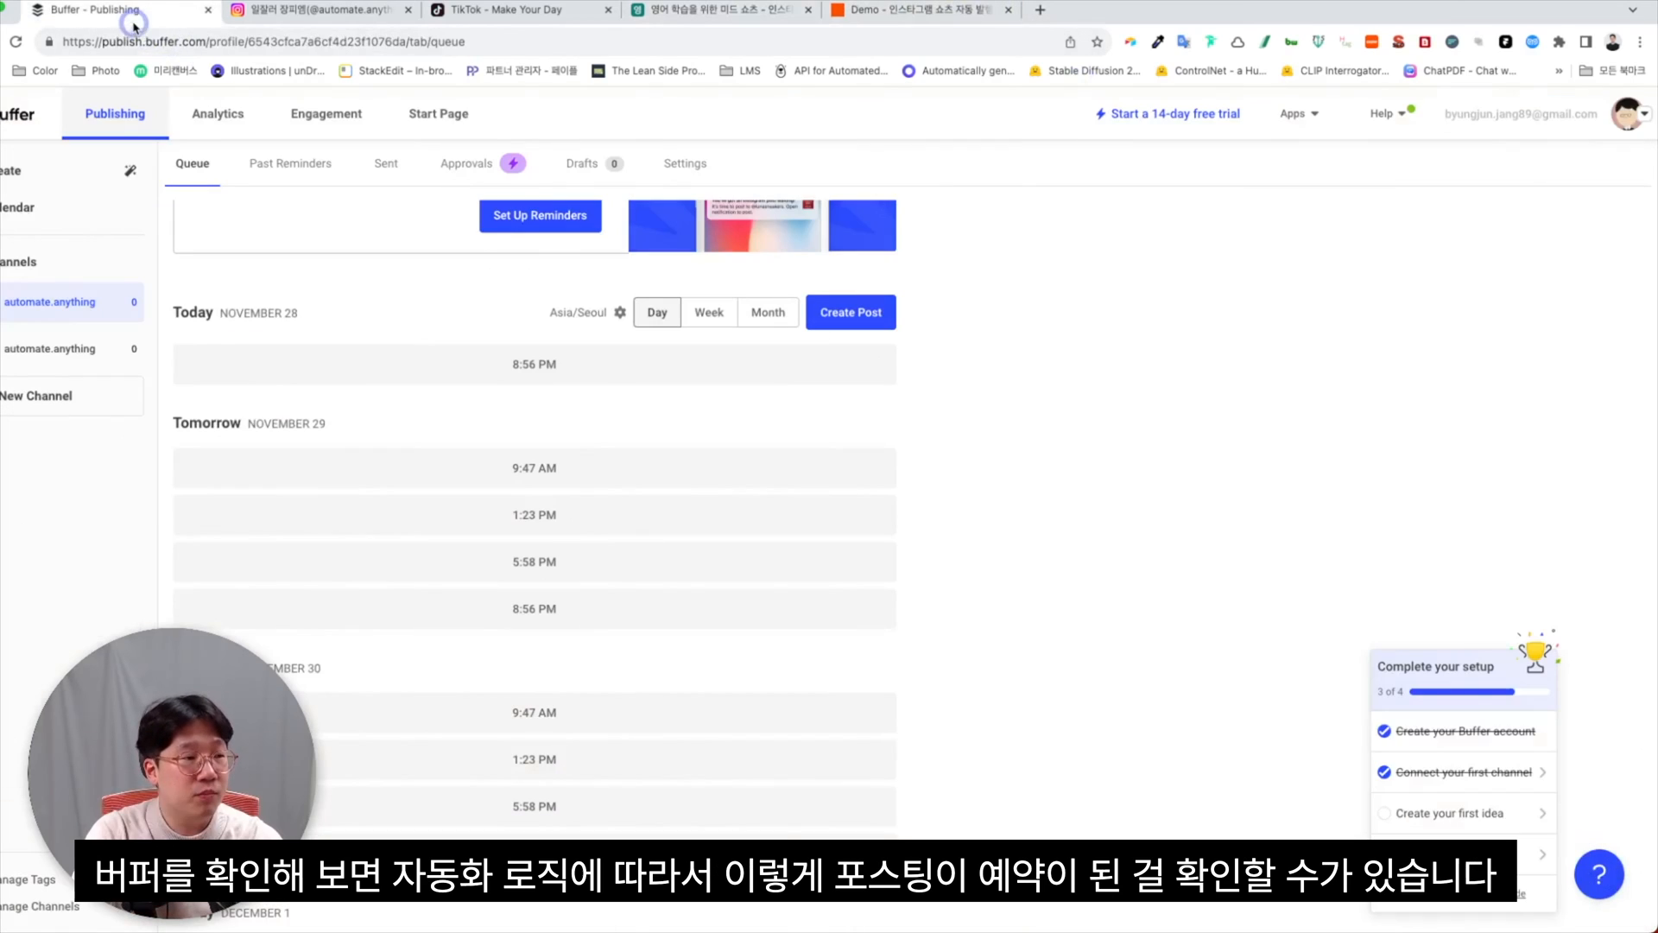
{"action": "left_click", "coordinate": [138, 41]}
{"action": "key", "text": "Return"}
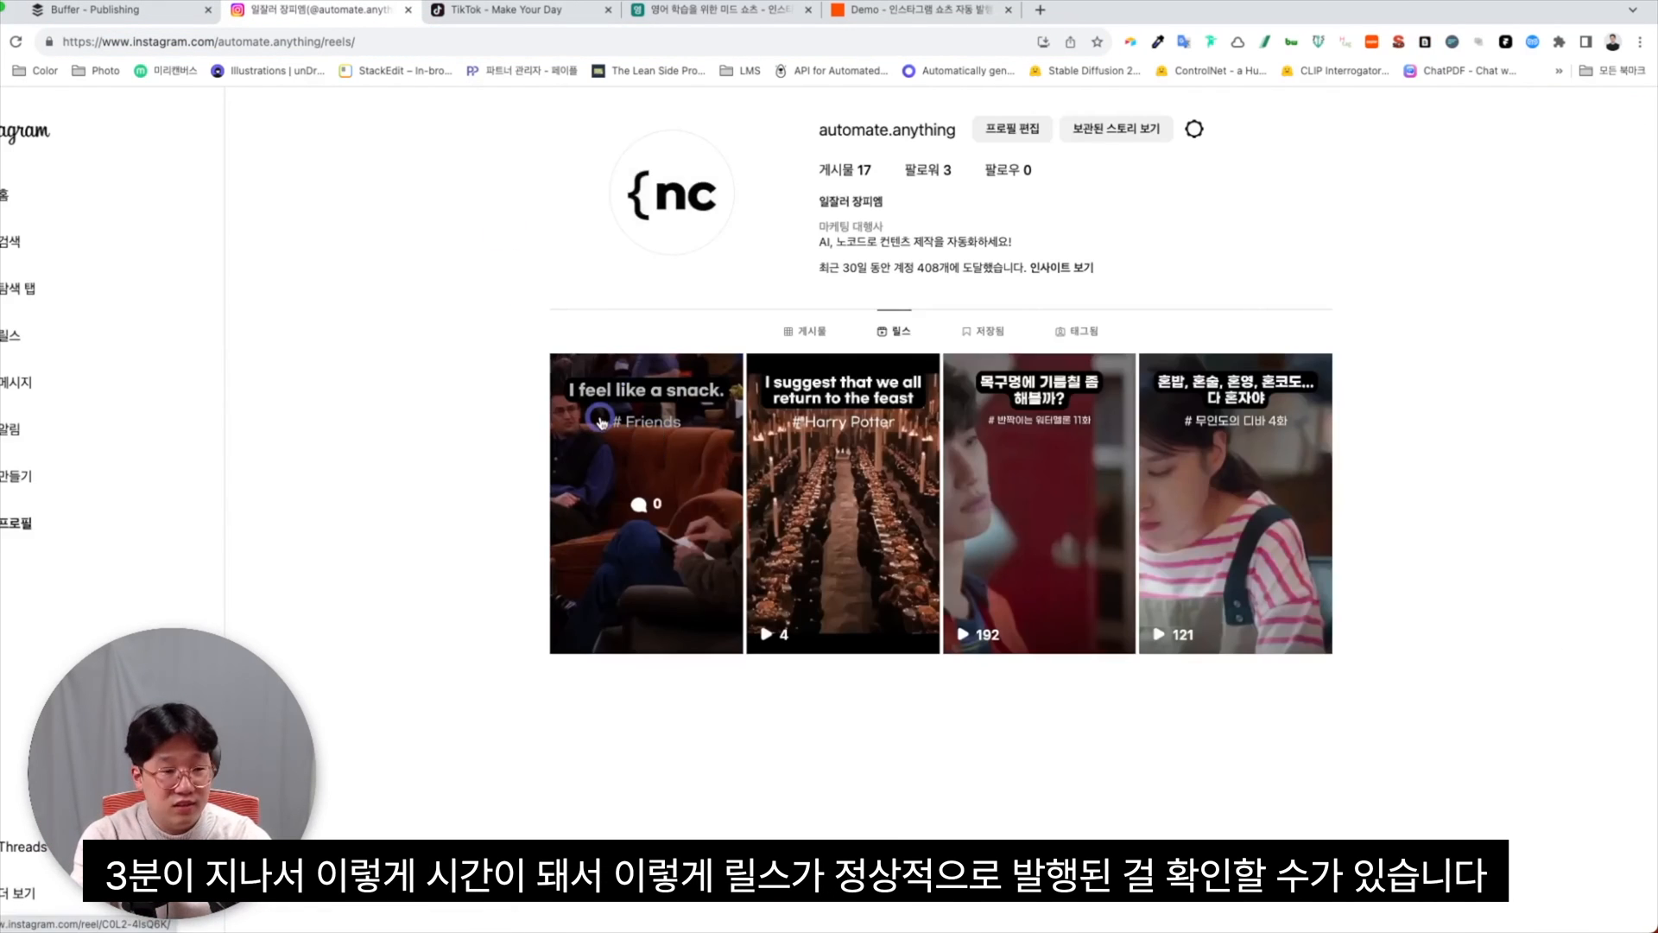
{"action": "left_click", "coordinate": [666, 528]}
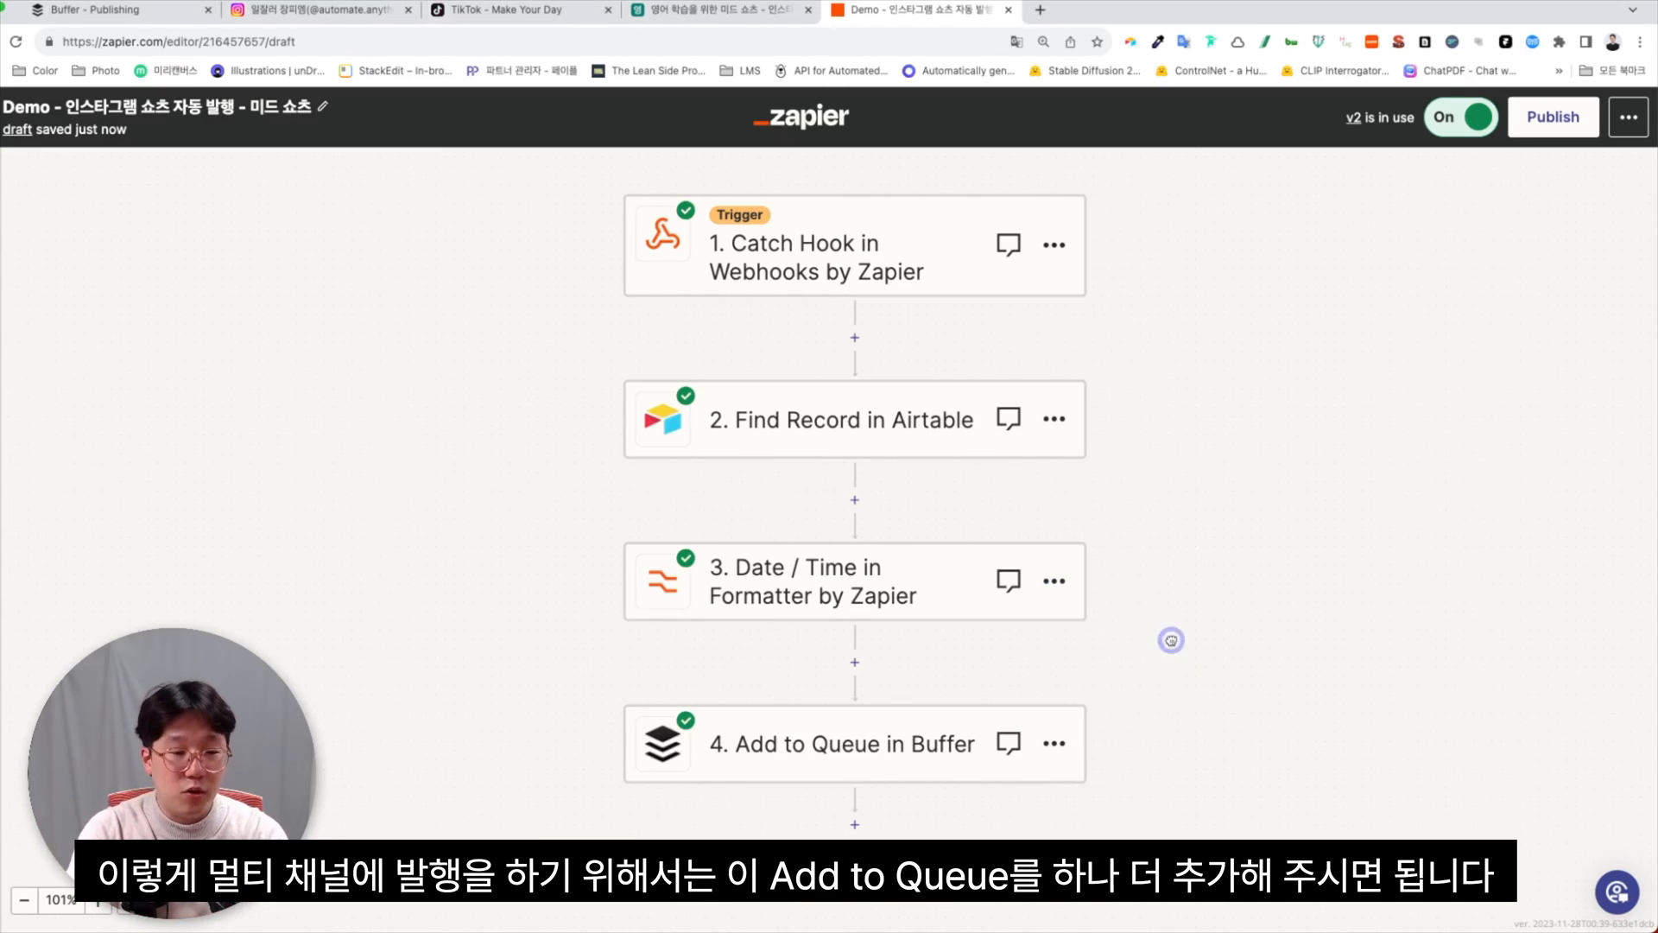
Add a second Buffer Add to Queue step for the TikTok account, mapping Text to 핵심 표현 해설 and Video to 완성 쇼츠 Url.
{"action": "scroll", "coordinate": [1171, 640], "scroll_direction": "down", "scroll_amount": 2}
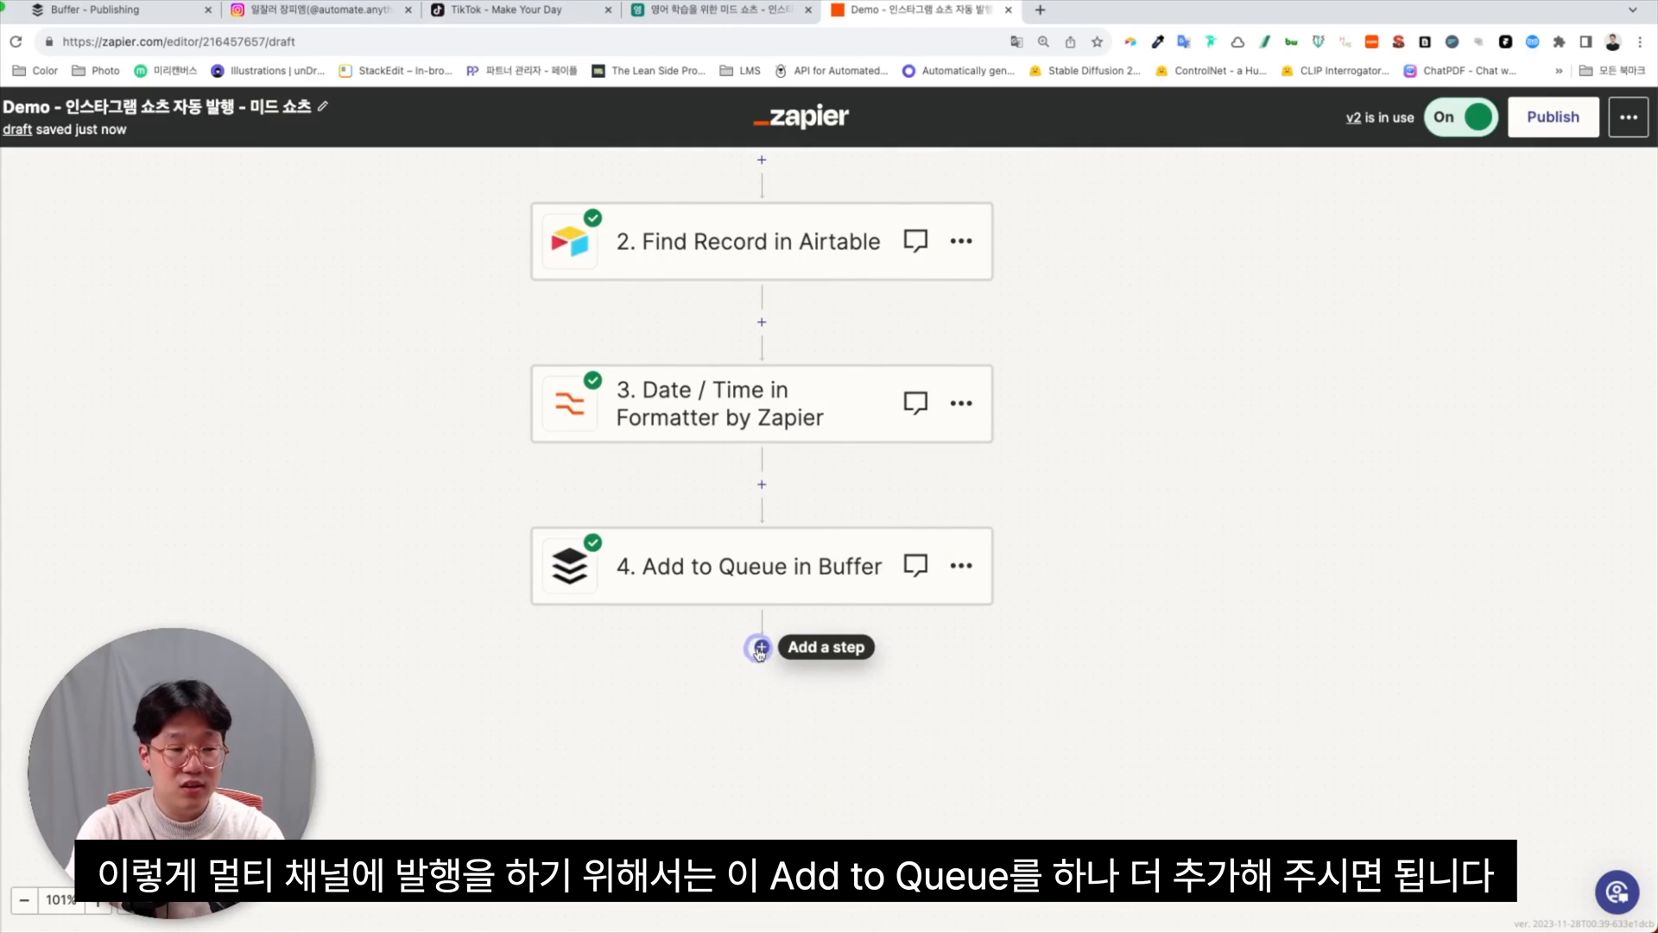
{"action": "left_click", "coordinate": [761, 649]}
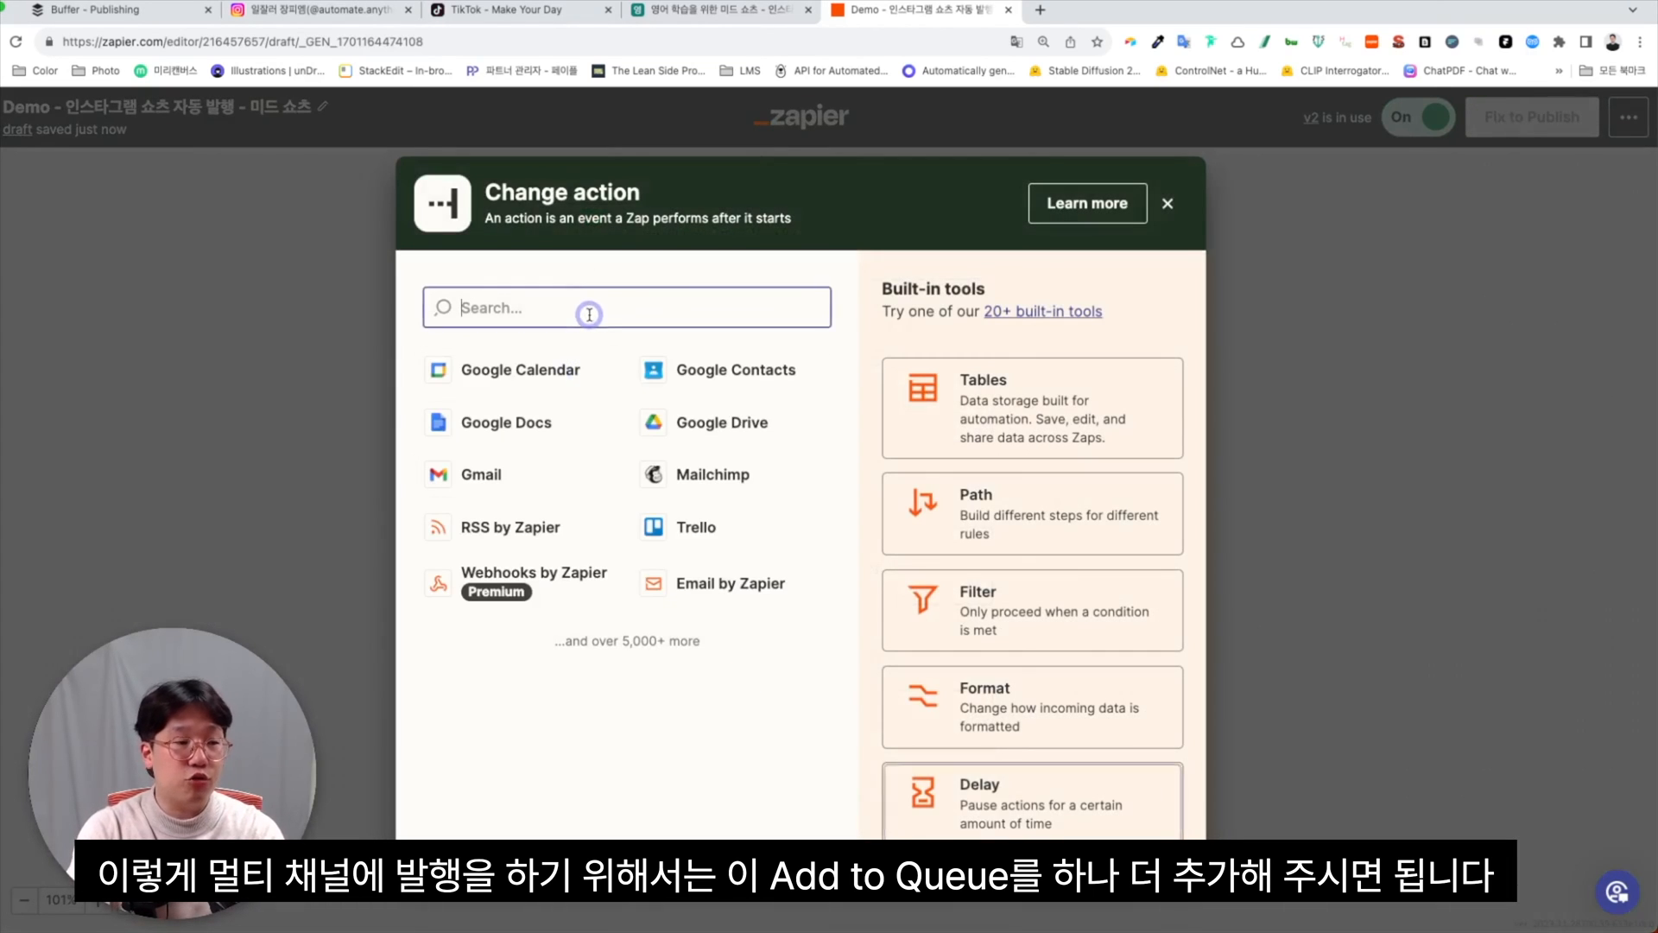
{"action": "type", "text": "bu"}
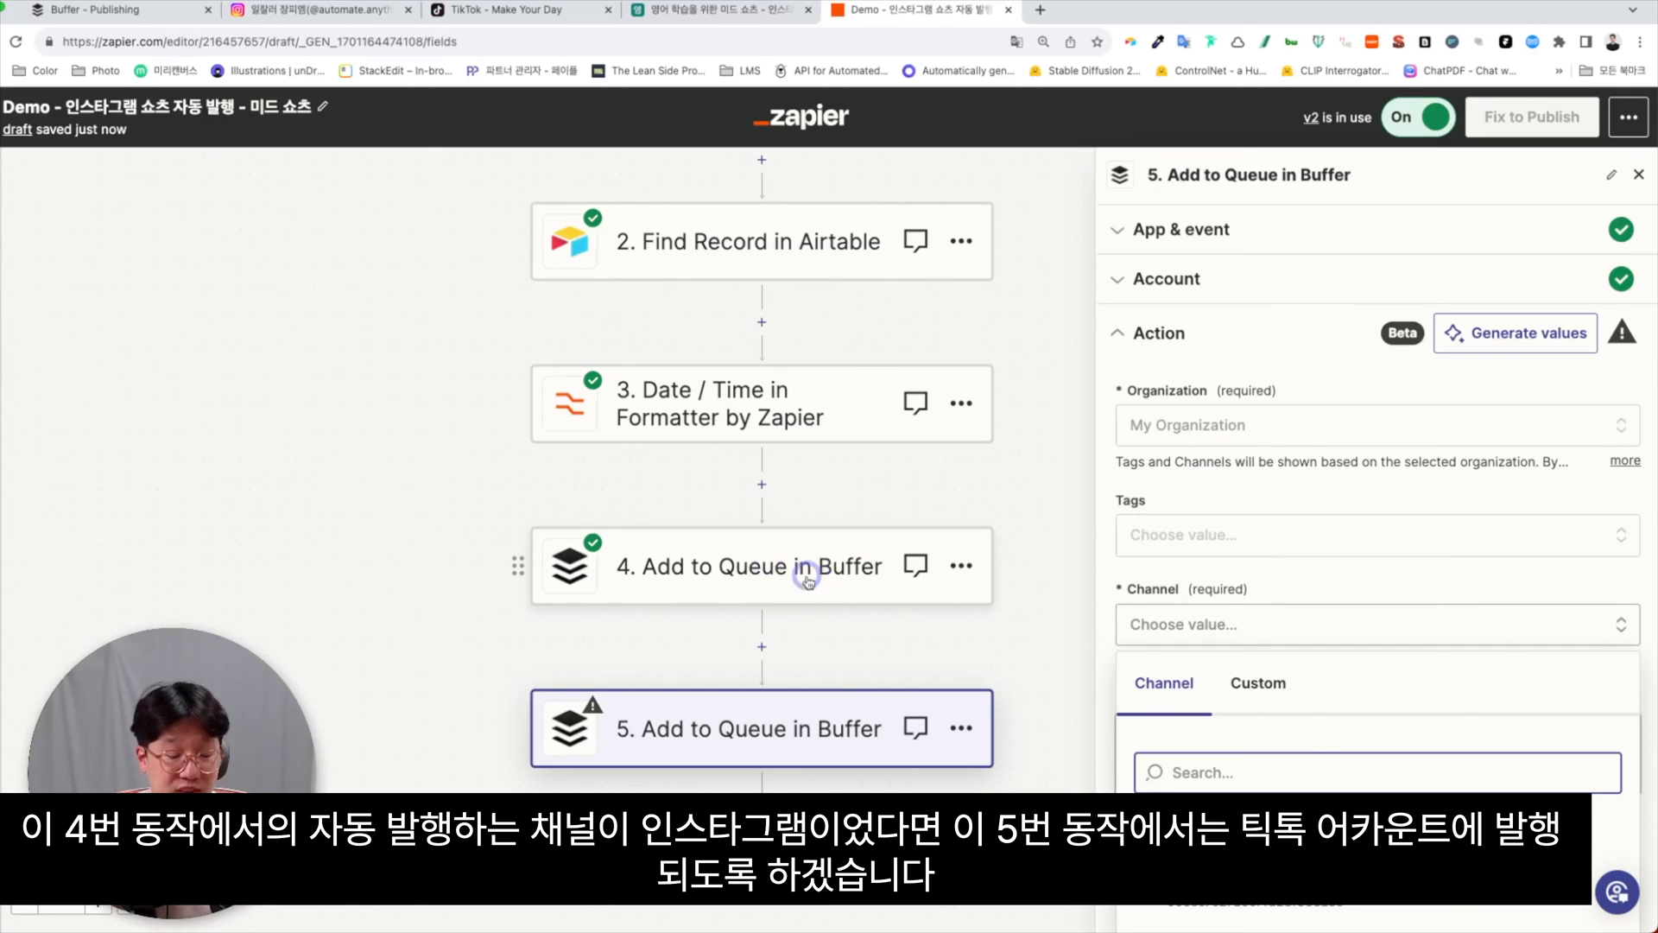
{"action": "scroll", "coordinate": [1174, 788], "scroll_direction": "down", "scroll_amount": 2}
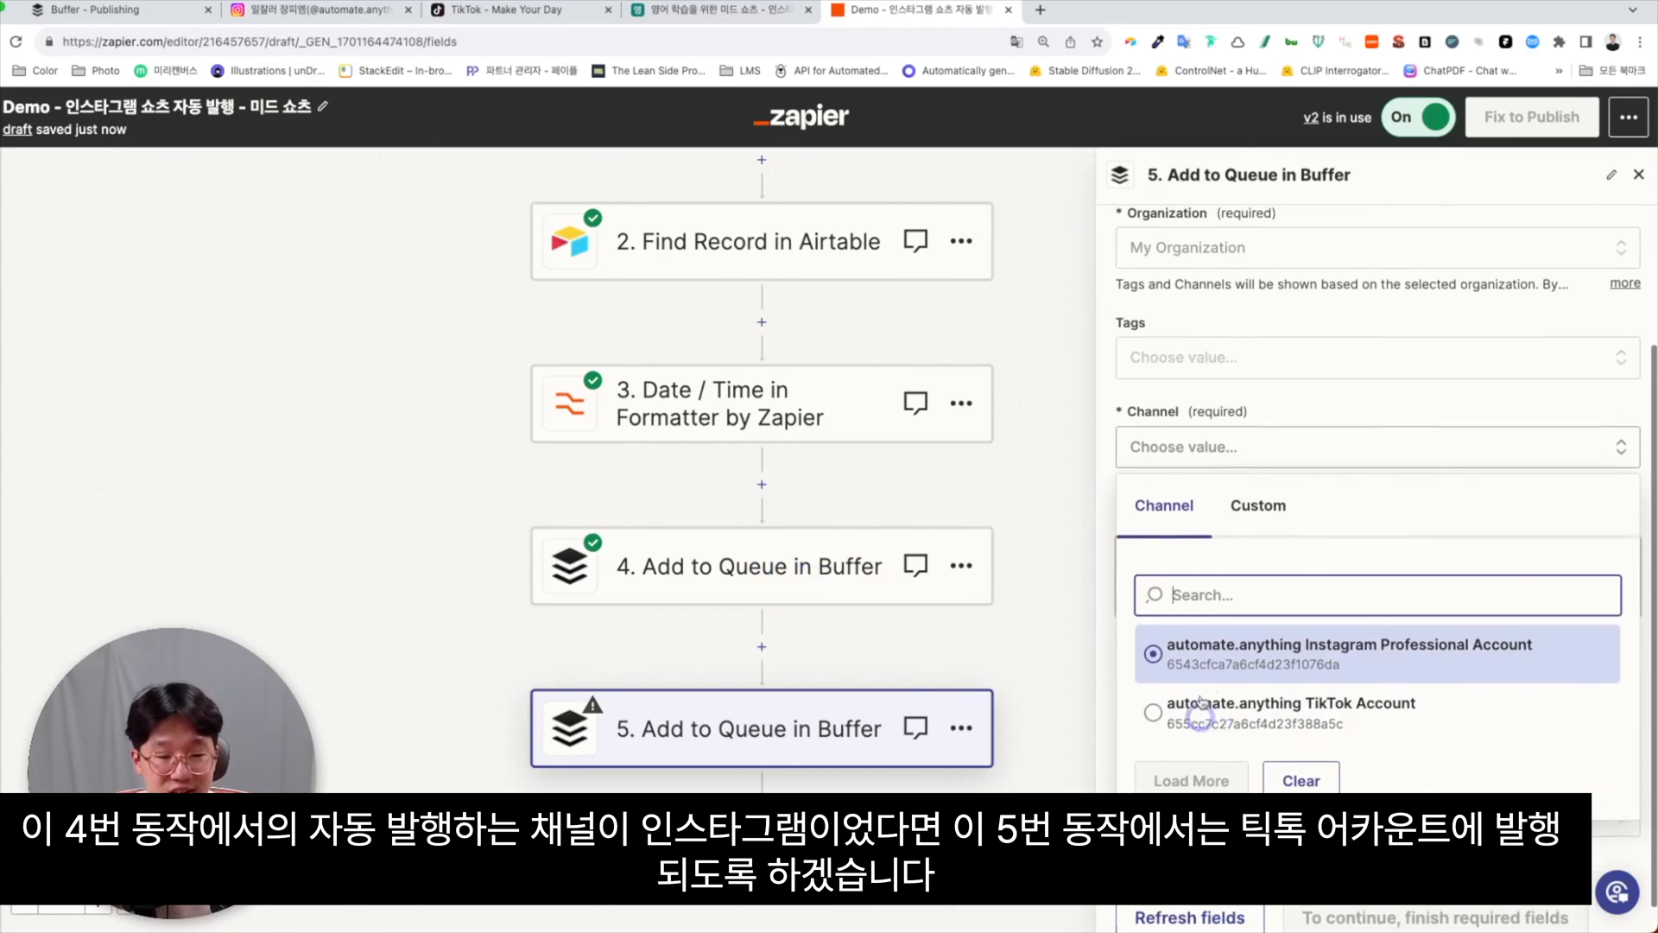
{"action": "left_click", "coordinate": [1173, 729]}
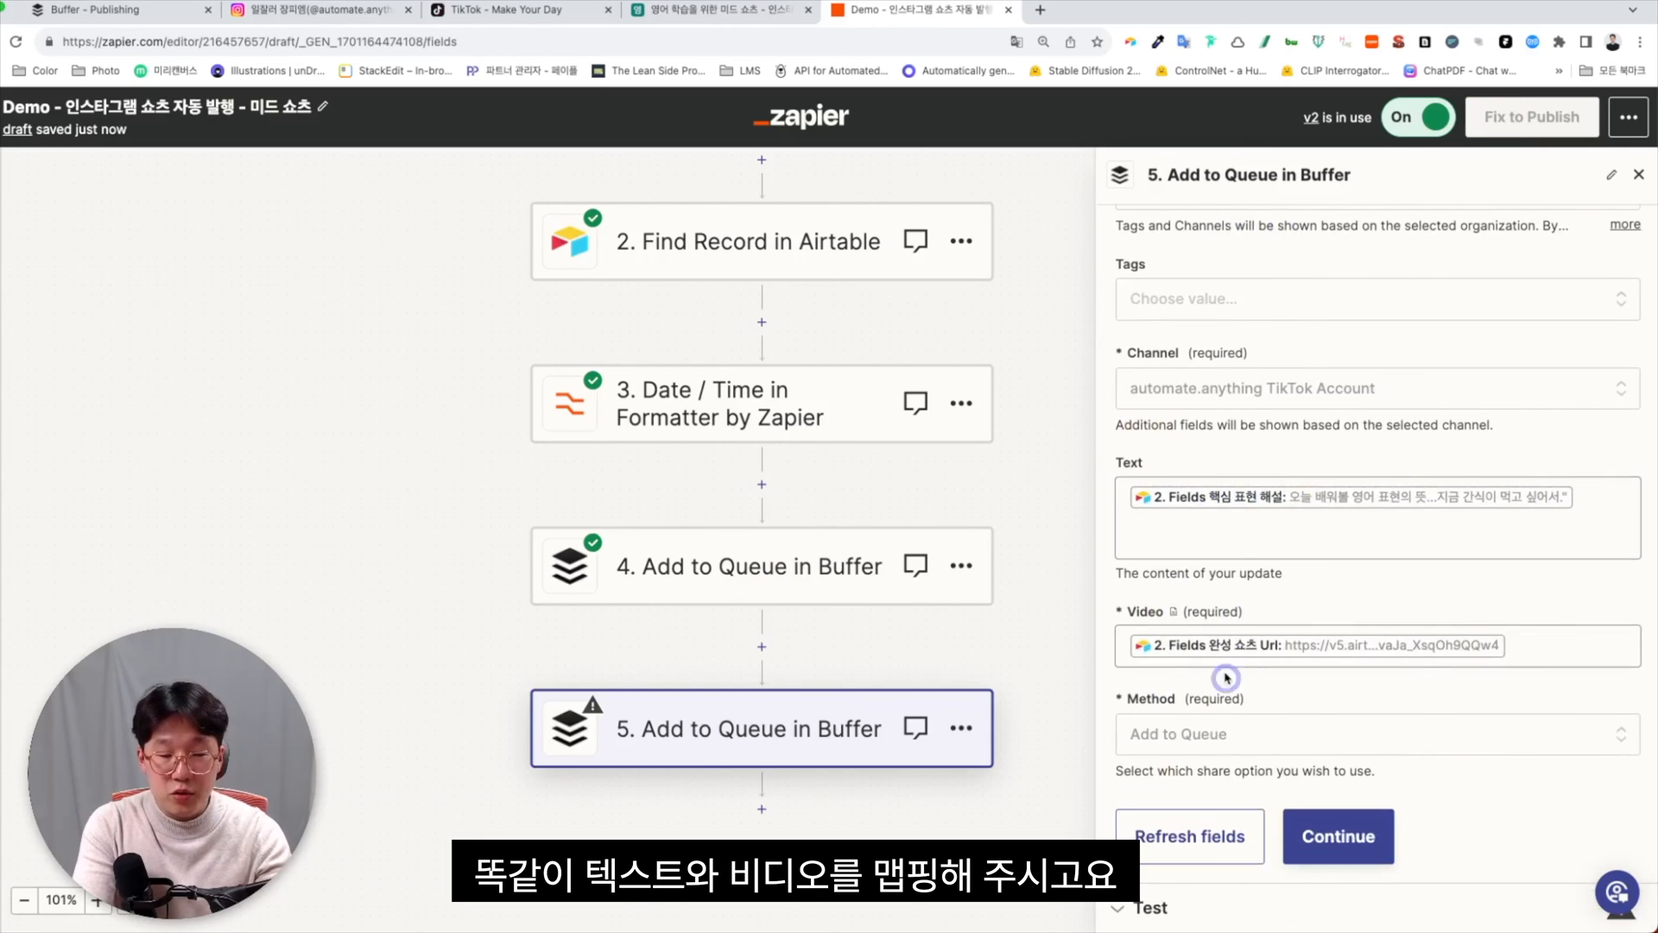
Set the TikTok step's Method to Schedule Post and map Scheduled Date & Time to the Date / Time step's Output.
{"action": "left_click", "coordinate": [1237, 734]}
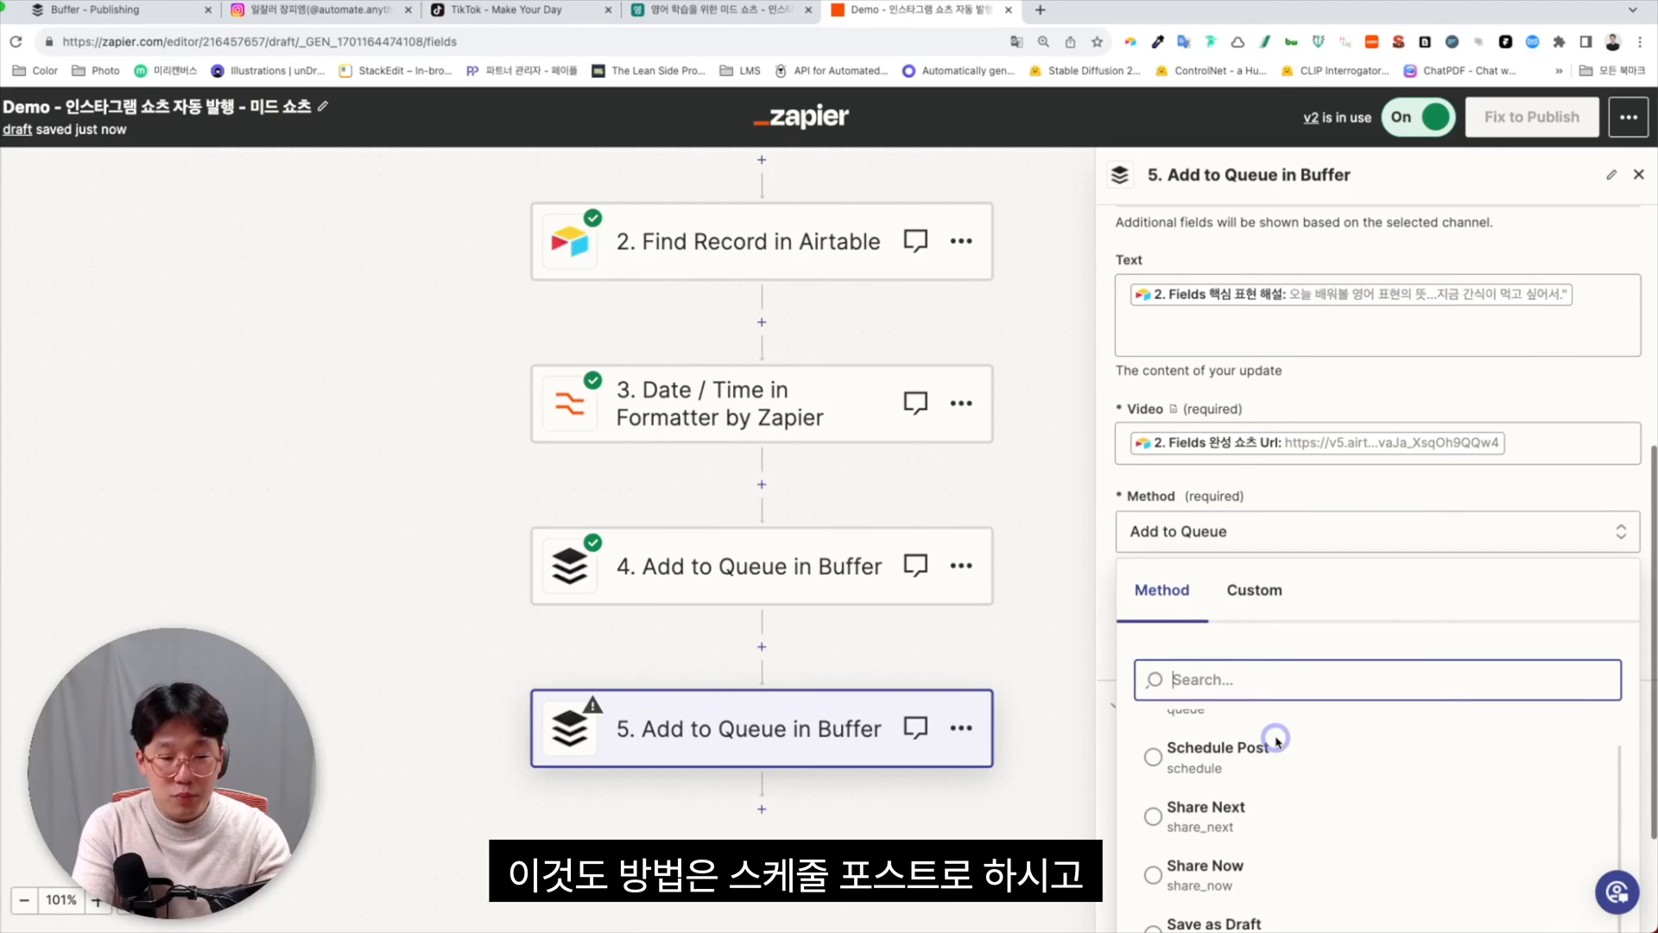
{"action": "left_click", "coordinate": [1277, 740]}
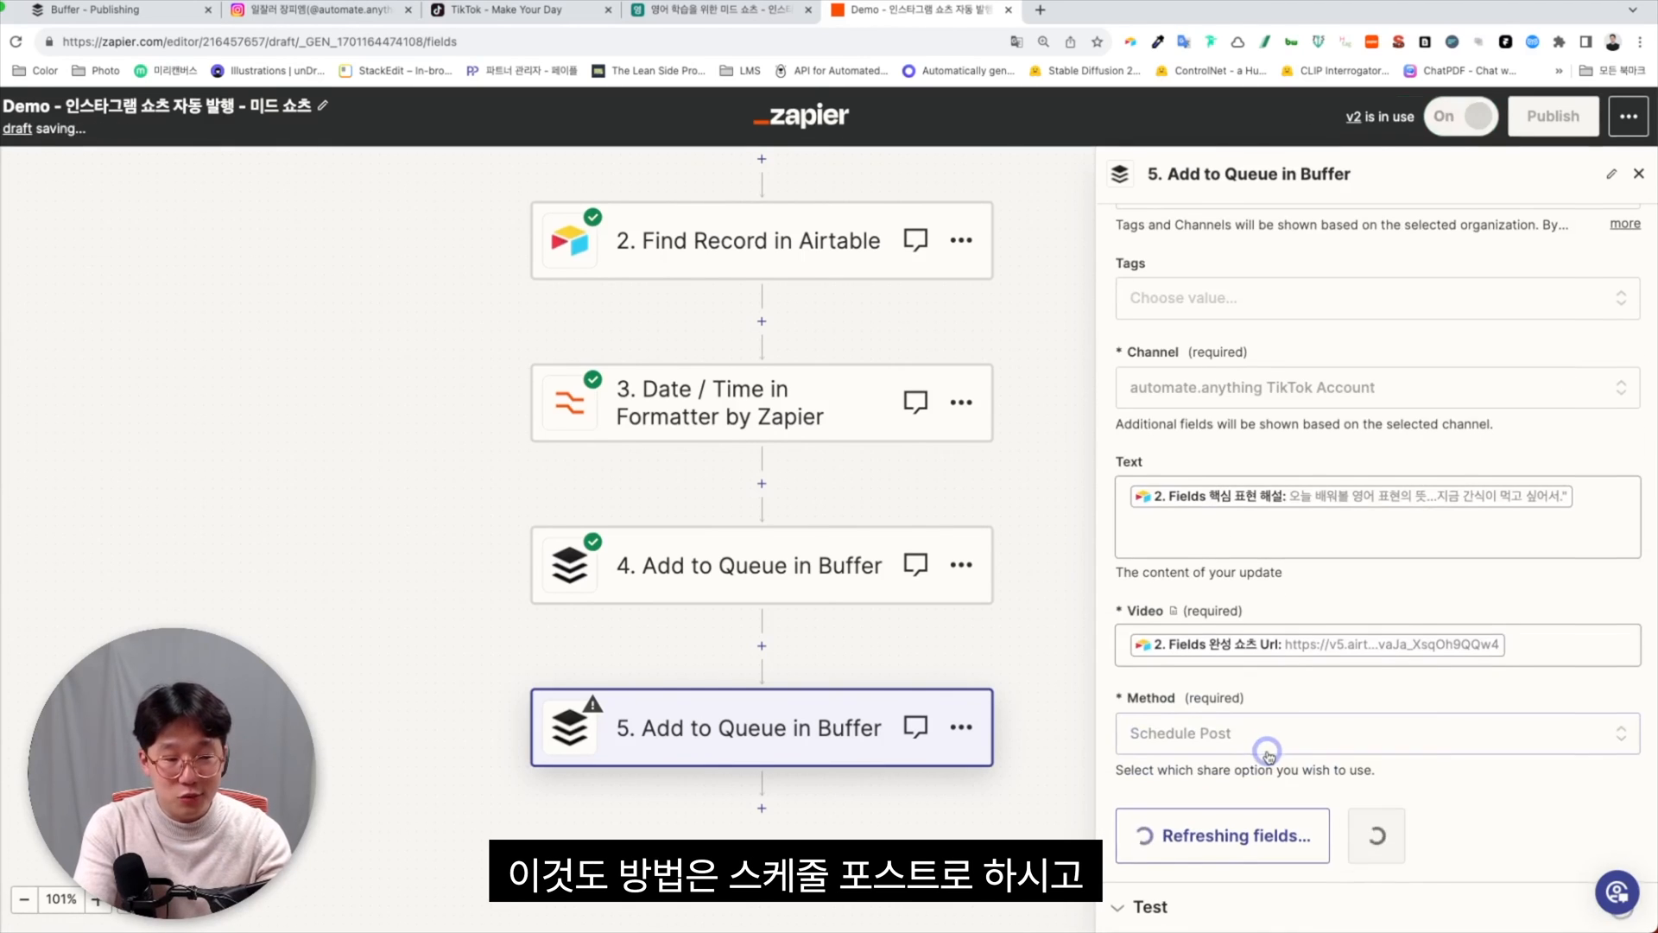
{"action": "scroll", "coordinate": [1259, 821], "scroll_direction": "down", "scroll_amount": 2}
{"action": "left_click", "coordinate": [1250, 782]}
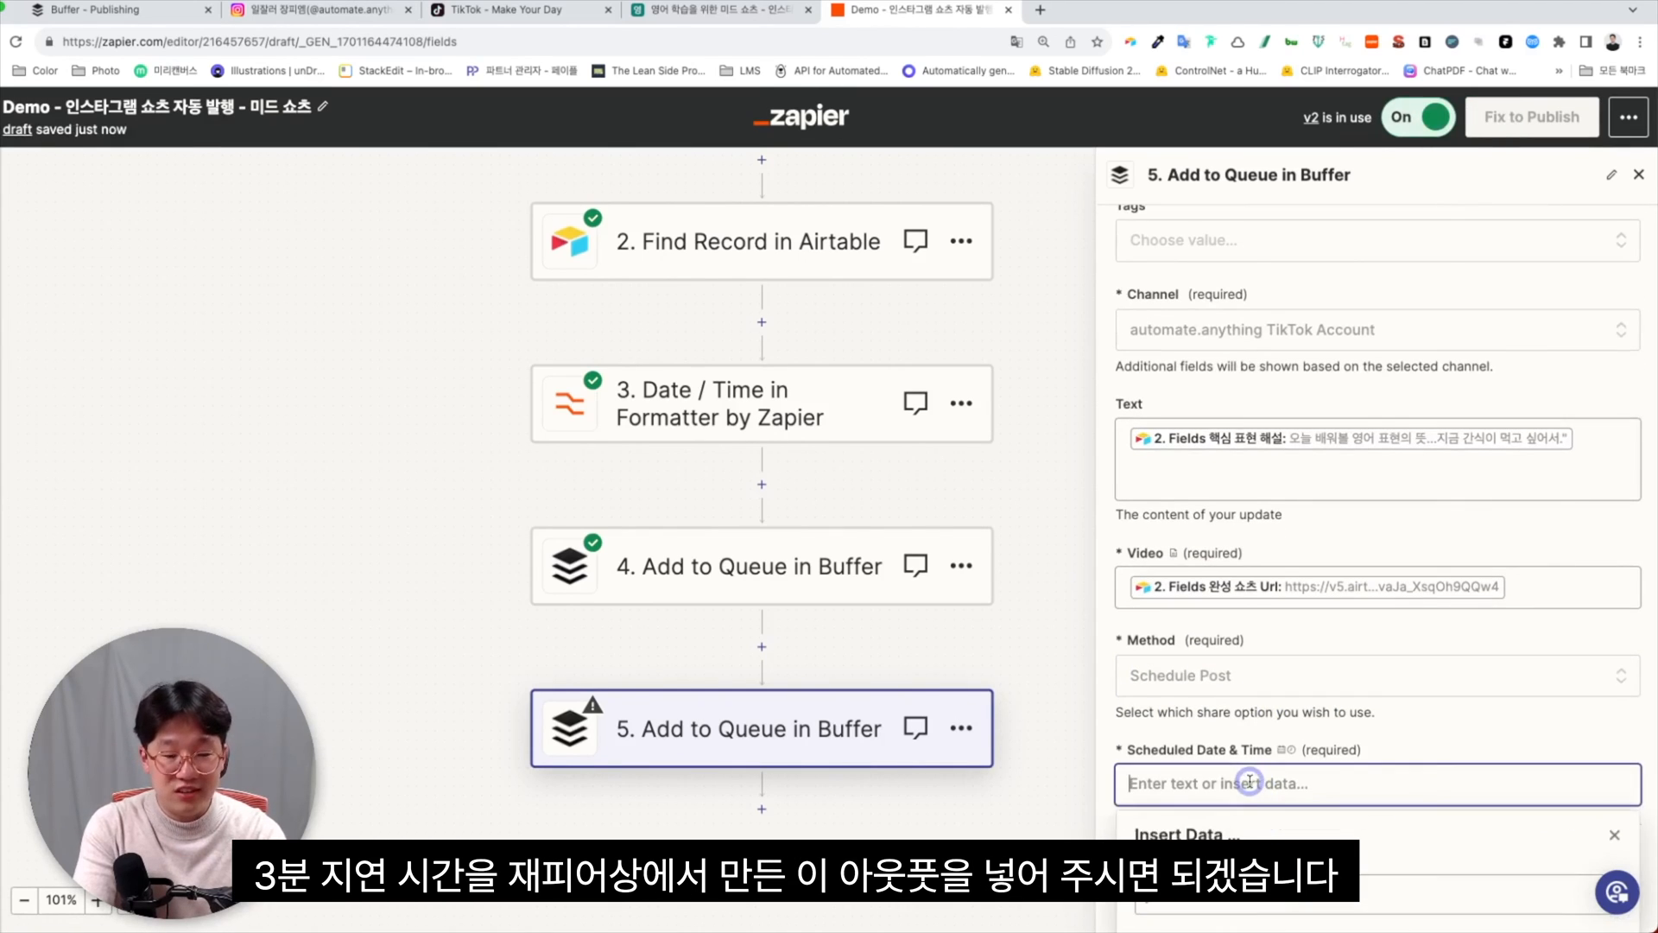
{"action": "left_click", "coordinate": [1214, 831]}
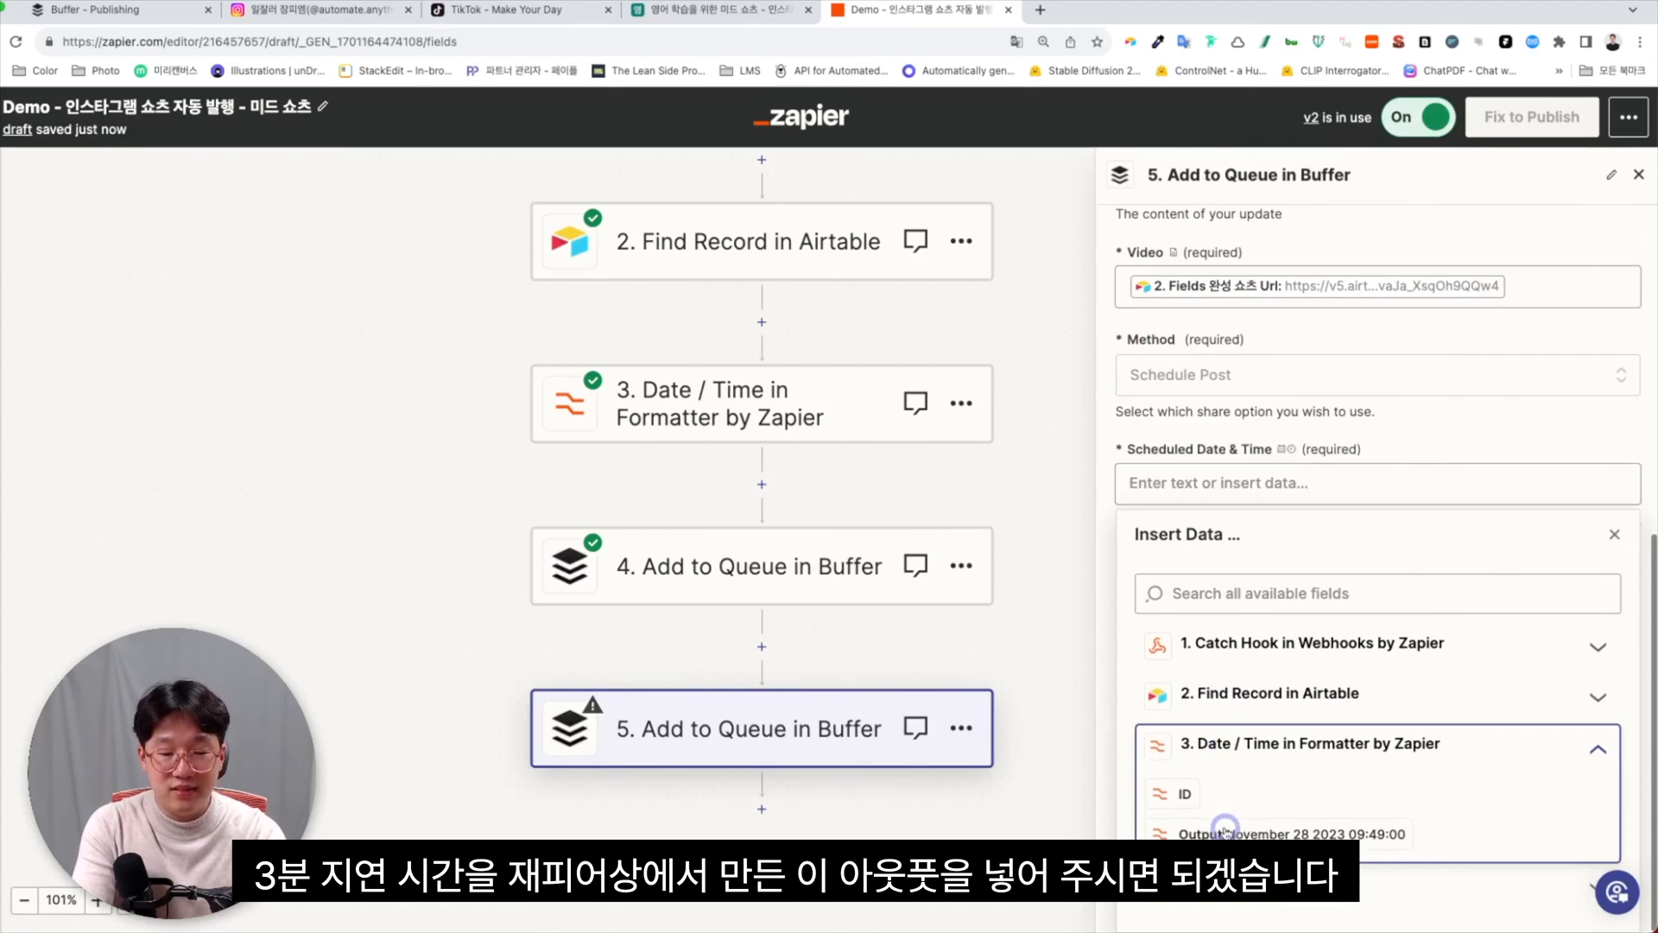
{"action": "left_click", "coordinate": [1225, 831]}
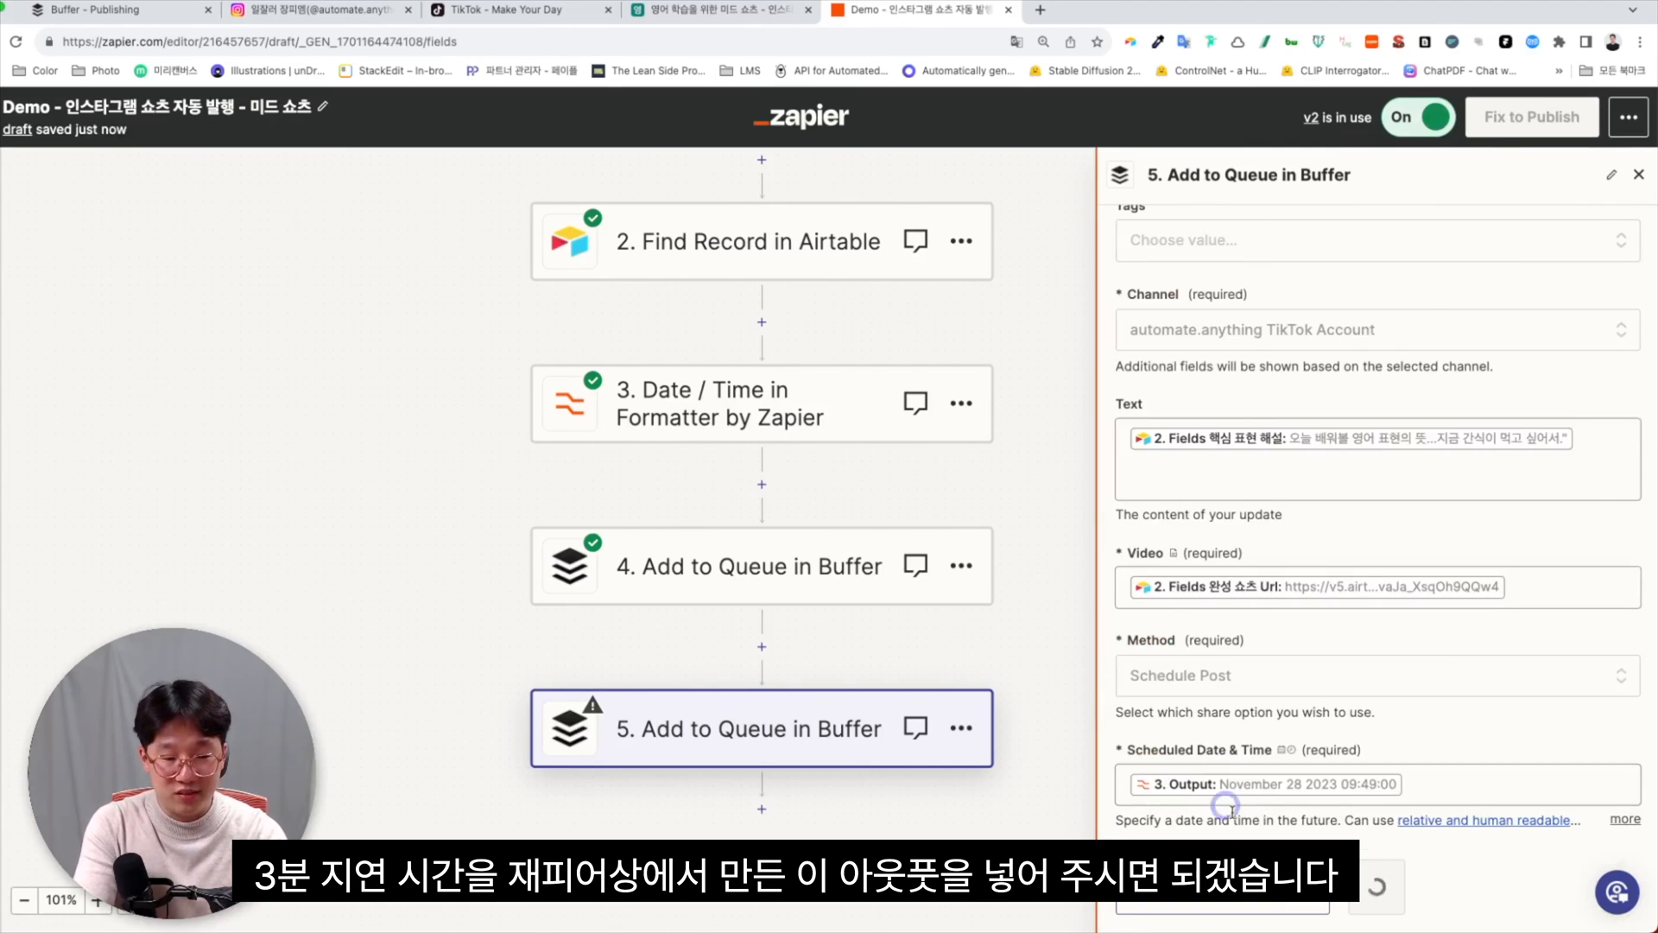
Continue from the TikTok step's fields, skip its test, and publish the new version of the Zap.
{"action": "left_click", "coordinate": [1222, 903]}
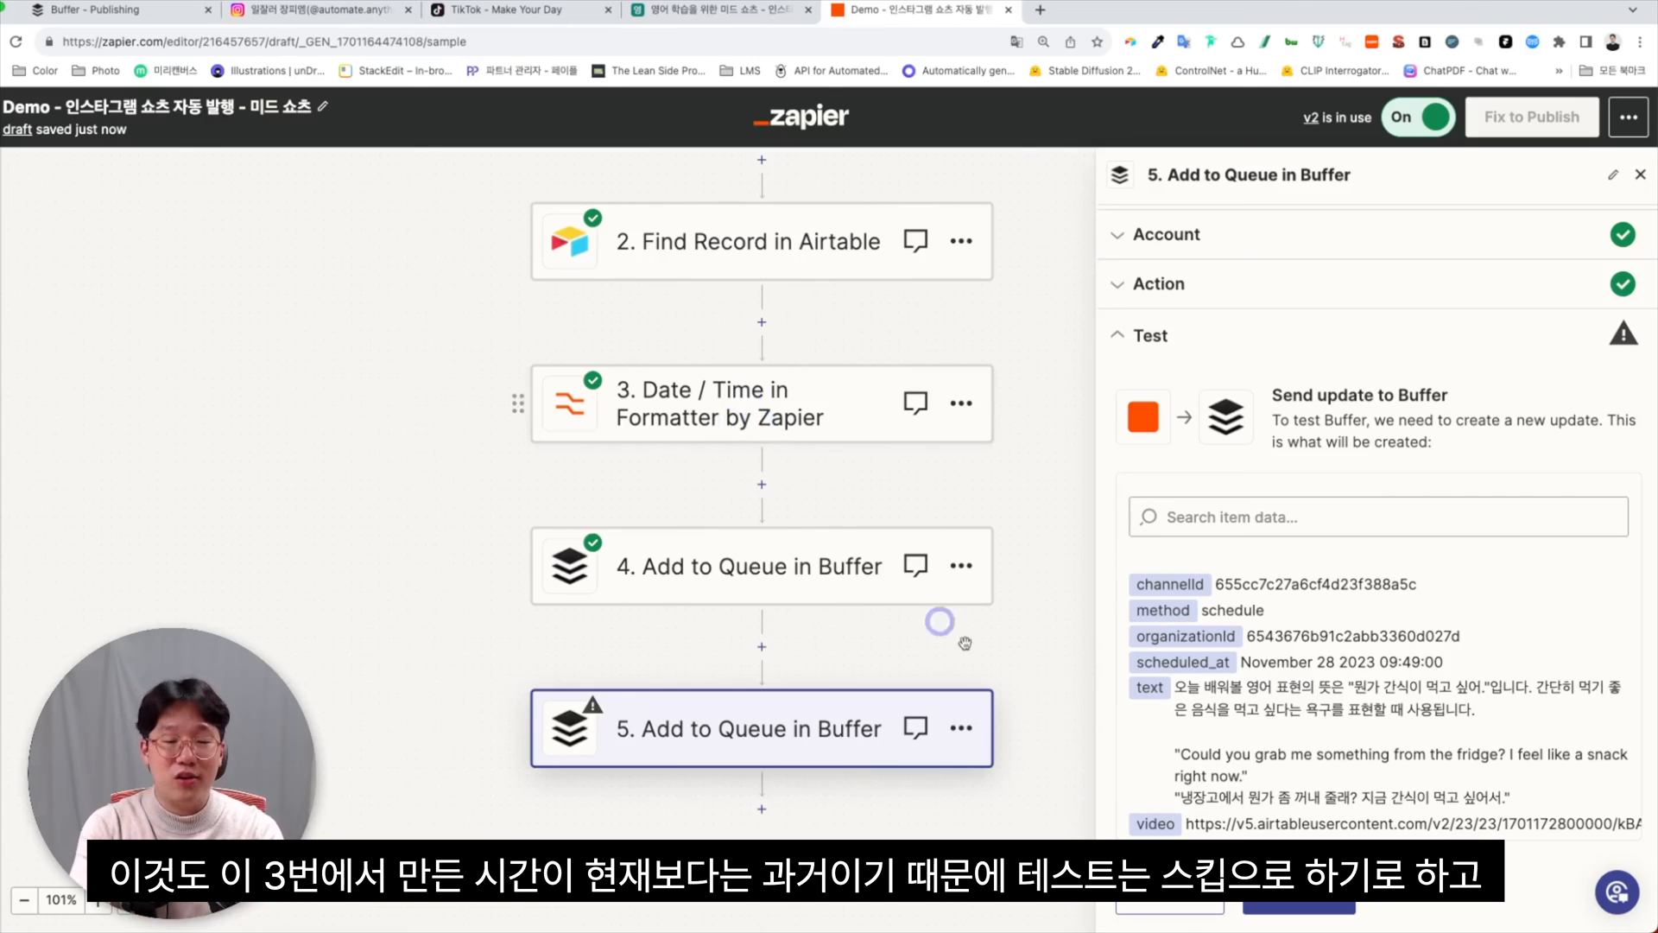
{"action": "left_click", "coordinate": [1169, 909]}
{"action": "left_click", "coordinate": [912, 558]}
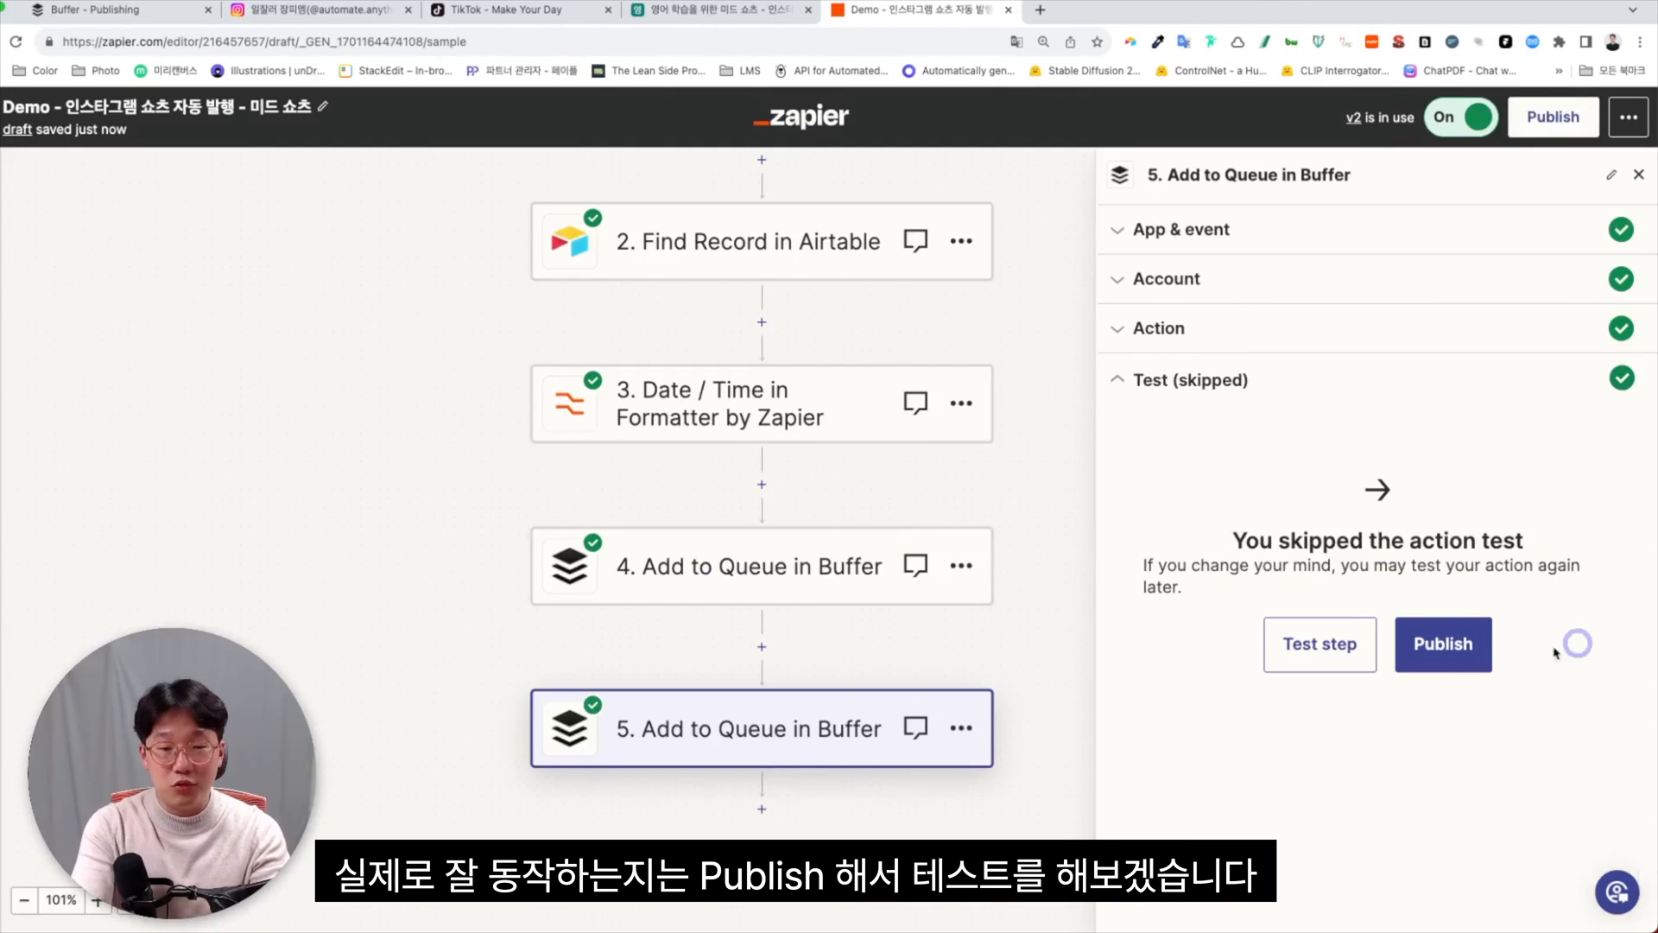
{"action": "left_click", "coordinate": [1444, 644]}
{"action": "left_click", "coordinate": [899, 608]}
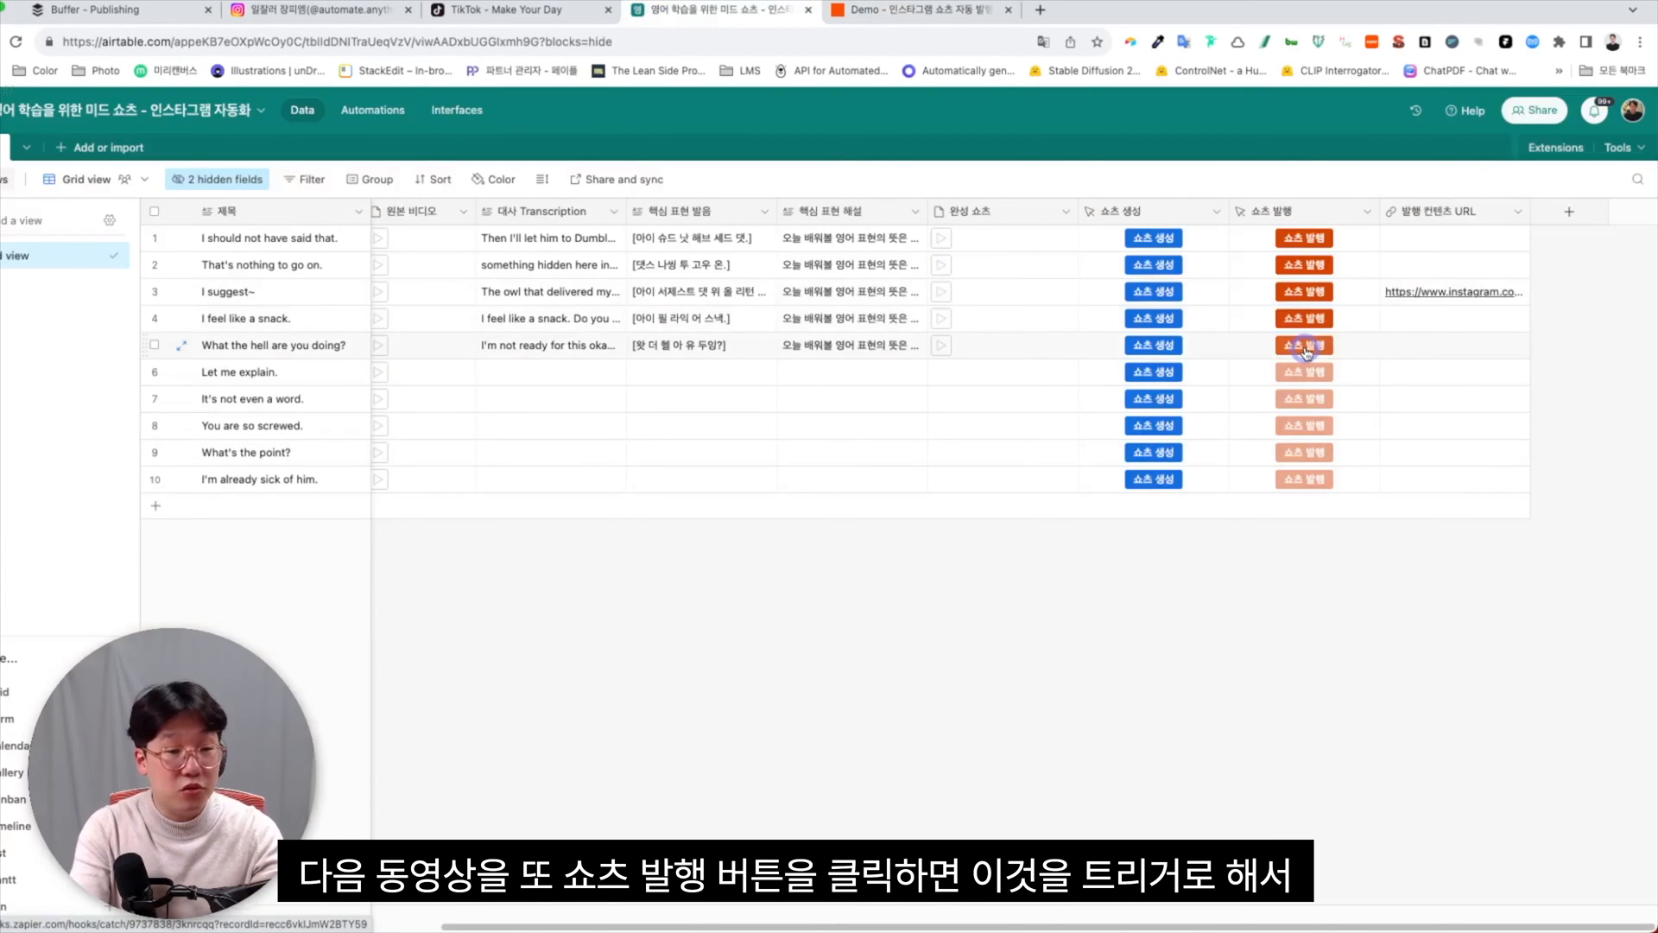
Trigger 쇼츠 발행 for the "What the hell are you doing?" record in Airtable, close the webhook response, and switch to Buffer.
{"action": "left_click", "coordinate": [1307, 348]}
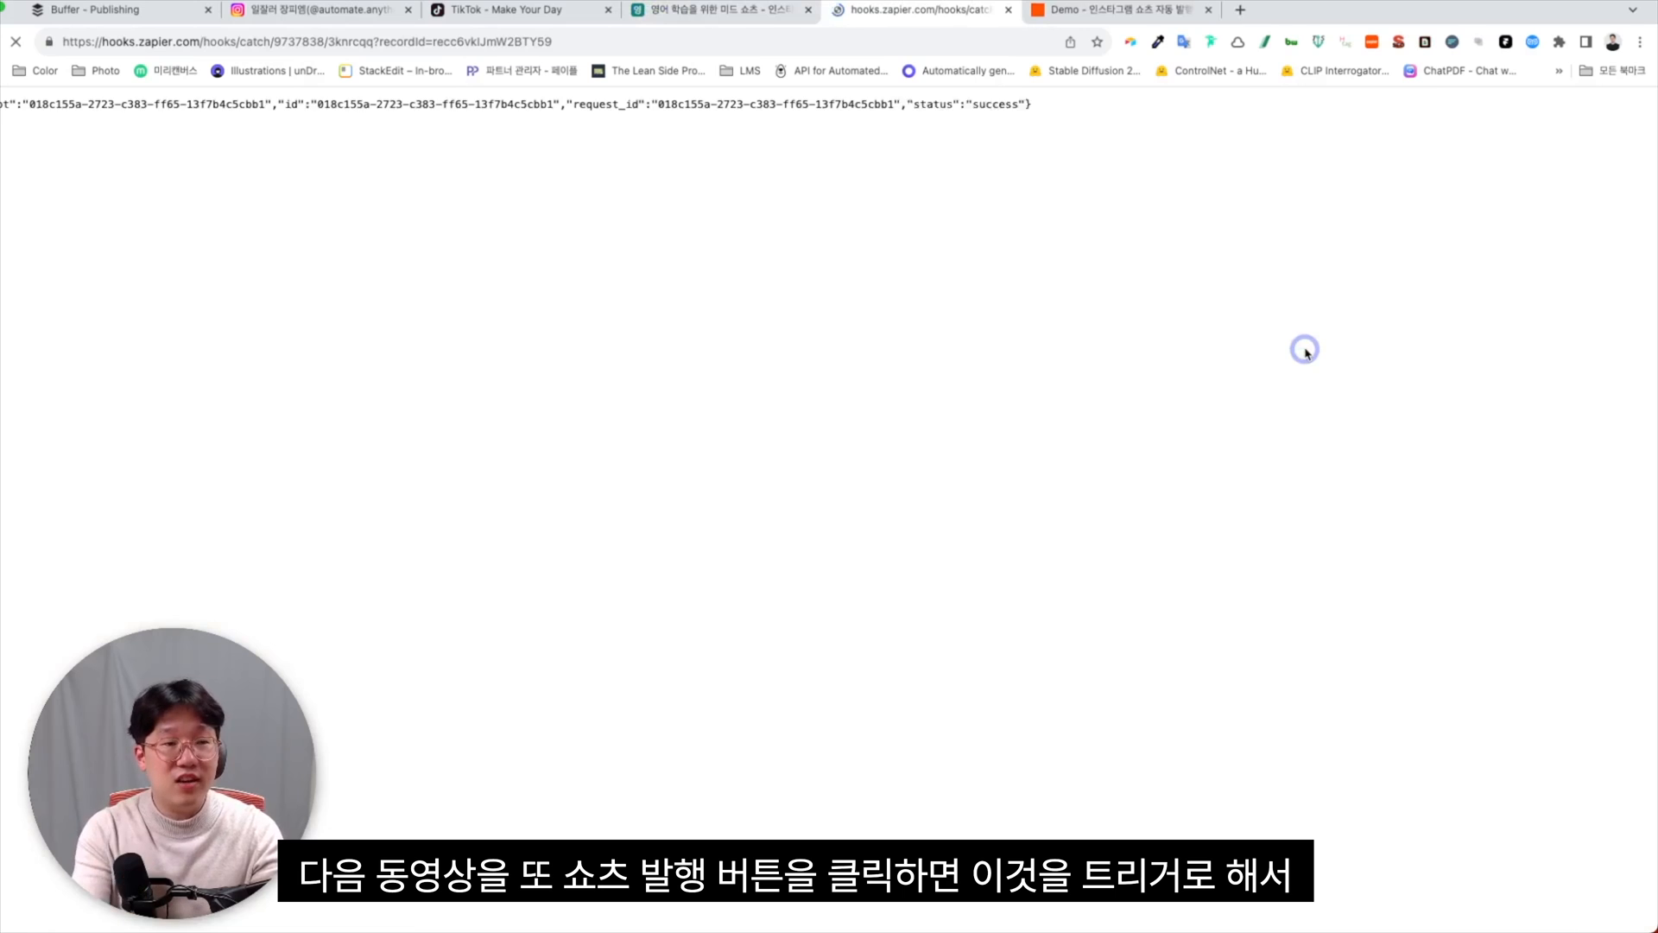
{"action": "left_click", "coordinate": [1008, 10]}
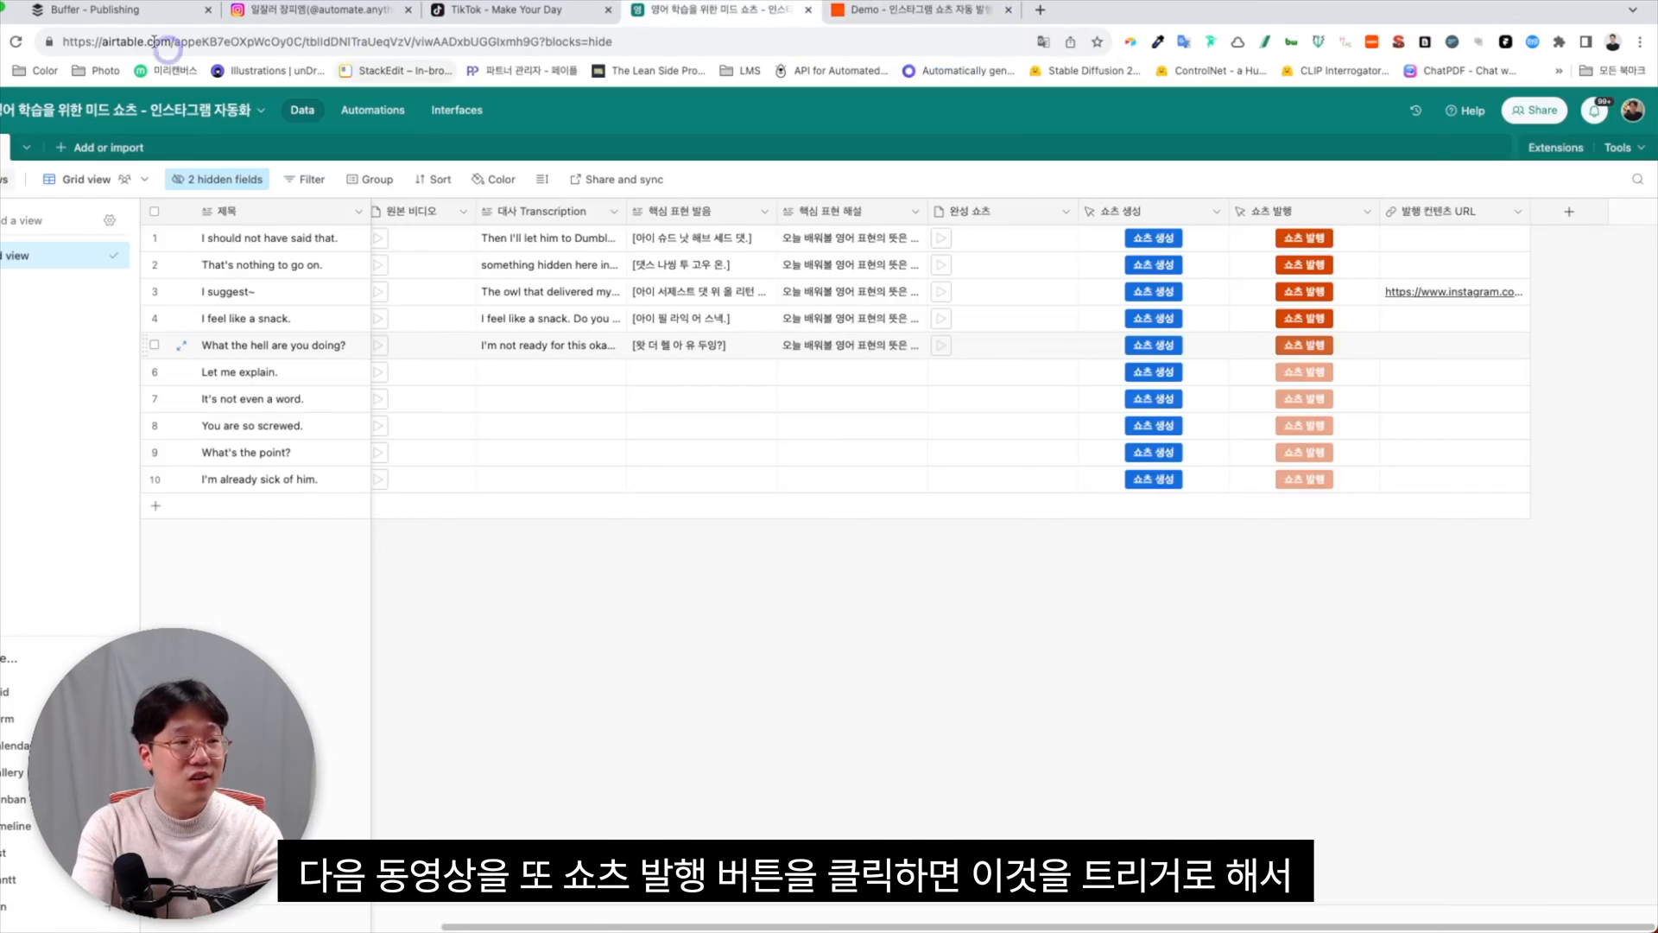
{"action": "left_click", "coordinate": [142, 18]}
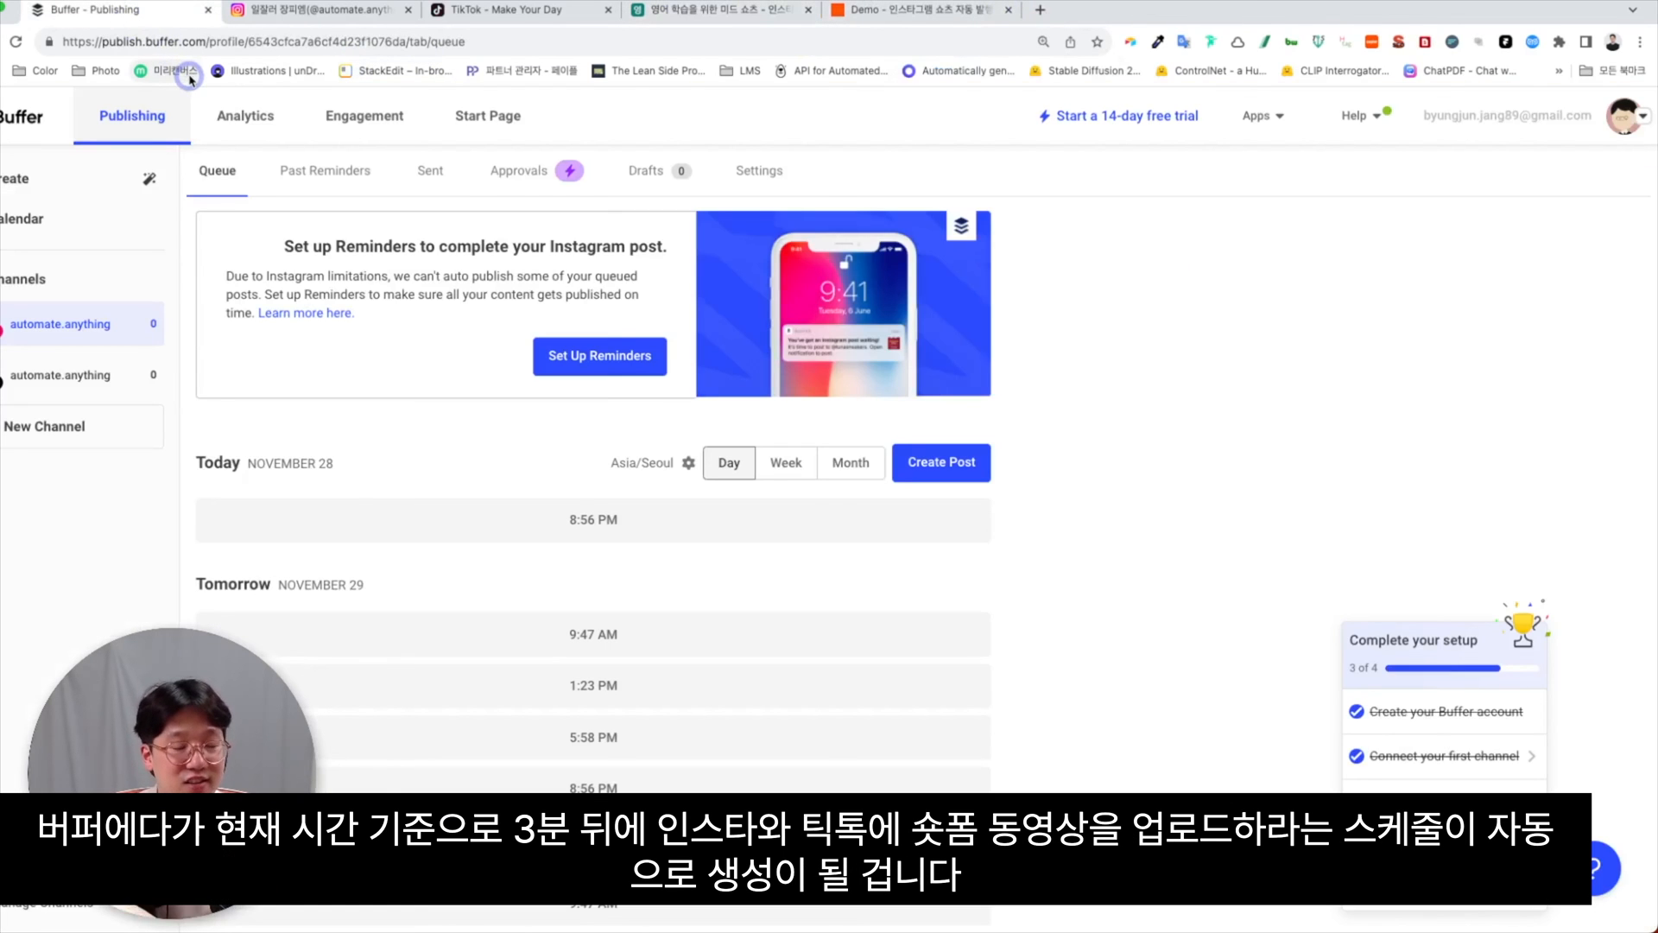
Reload the Buffer queue and check the scheduled posts for the Instagram and TikTok channels.
{"action": "left_click", "coordinate": [204, 41]}
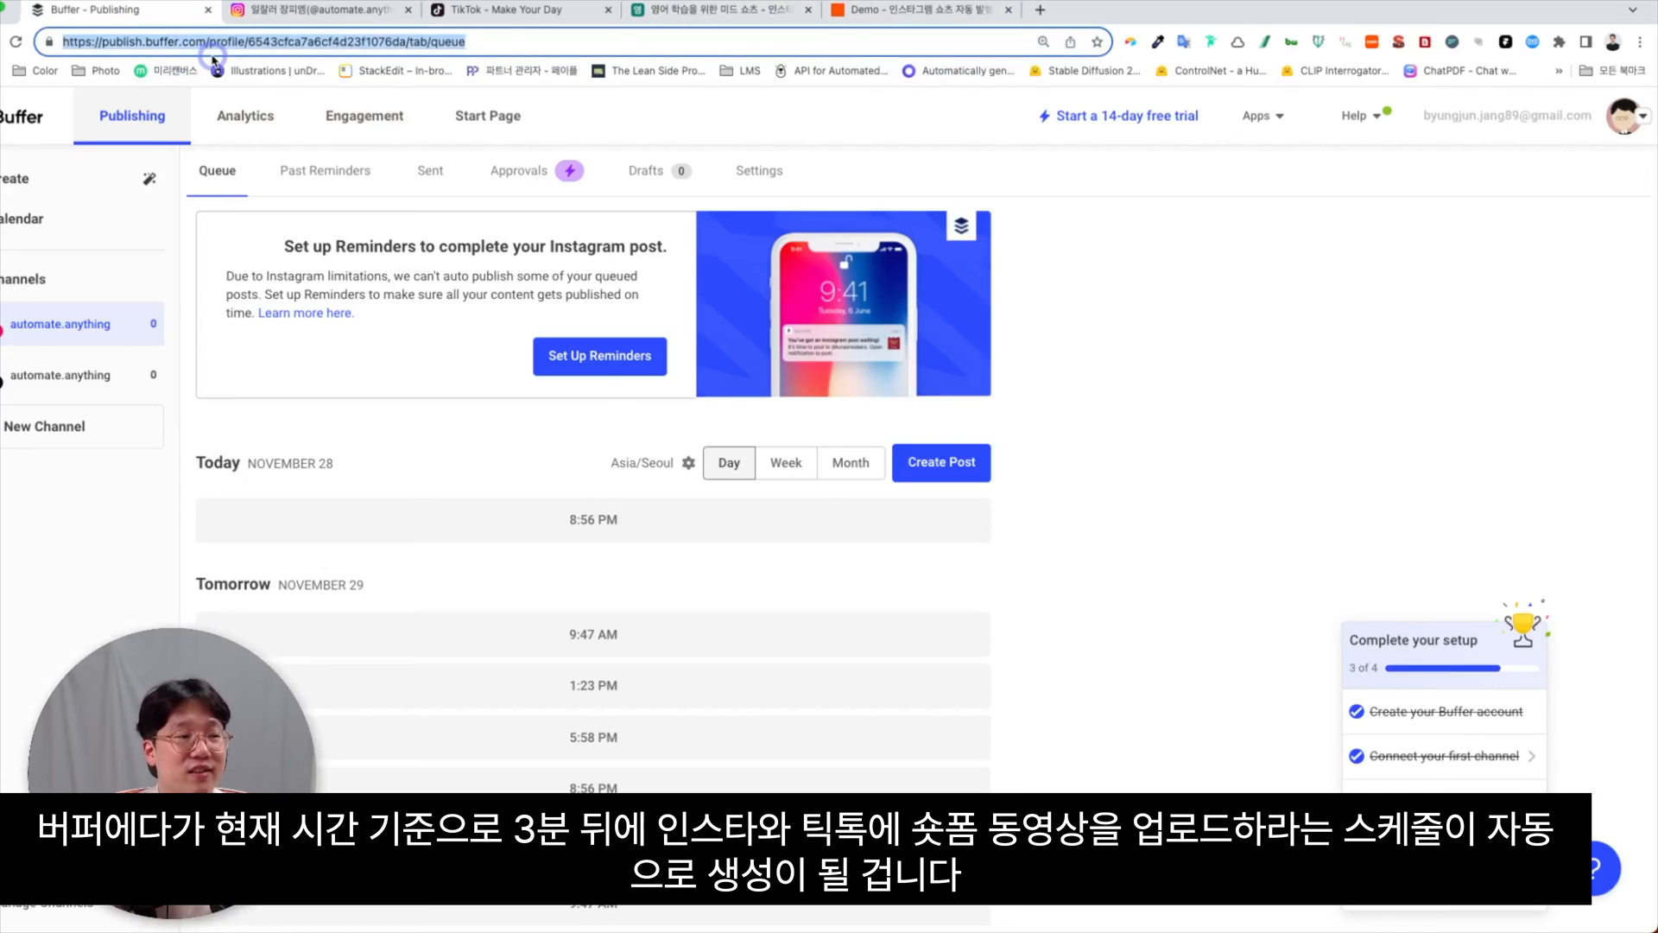
{"action": "key", "text": "Return"}
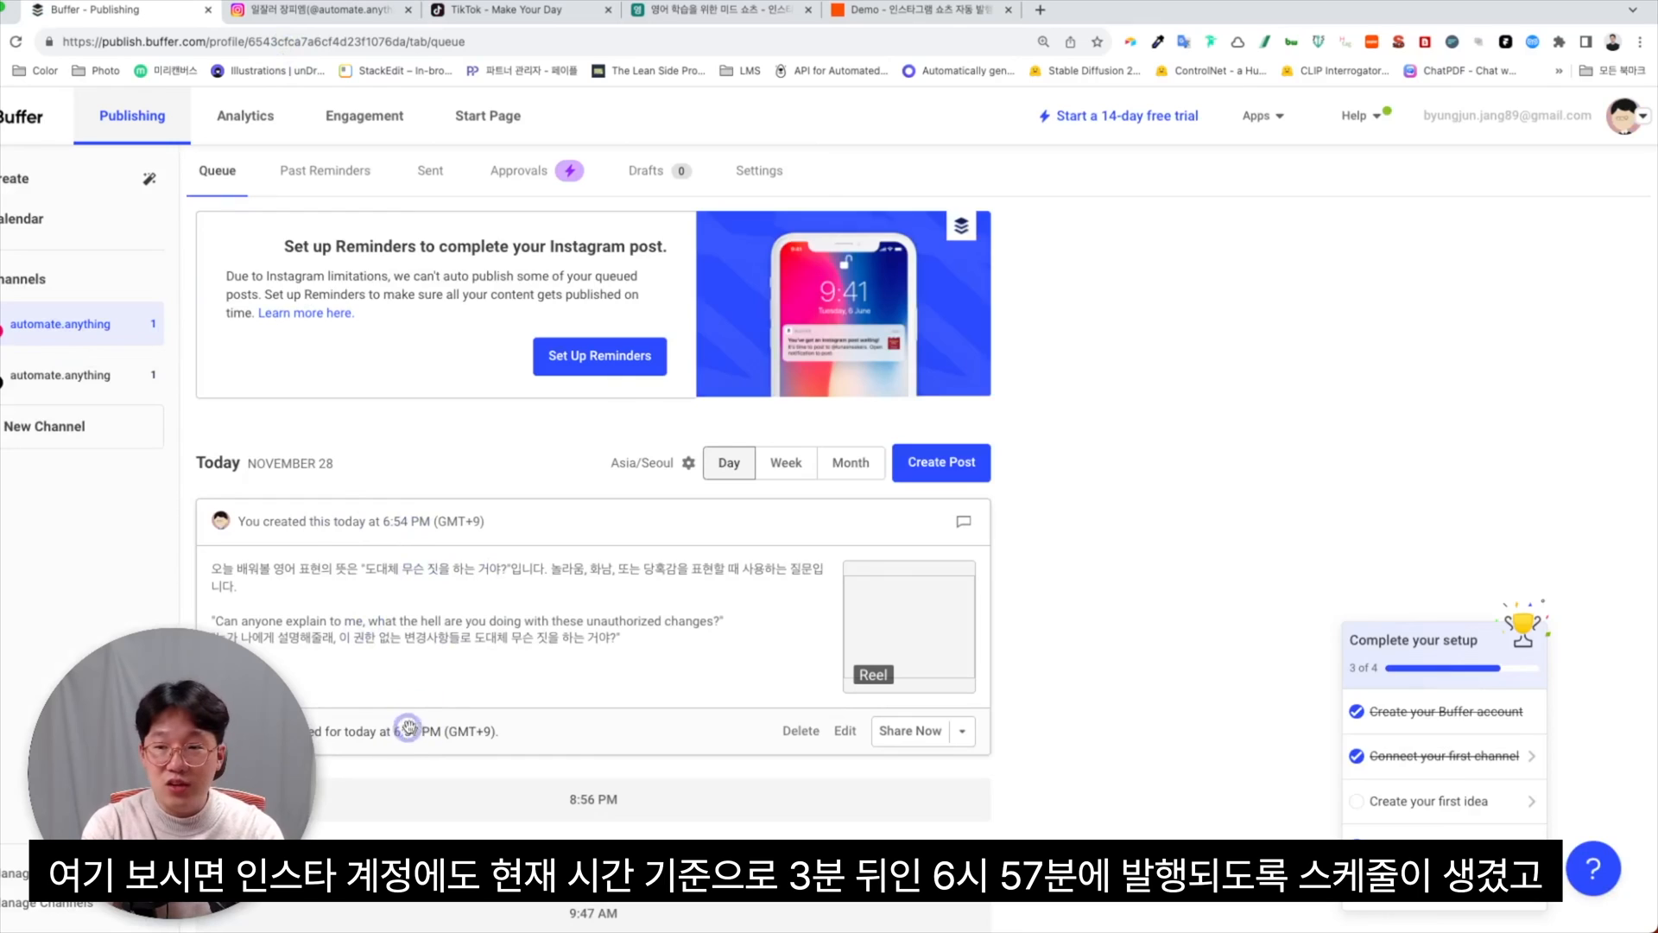
{"action": "scroll", "coordinate": [404, 734], "scroll_direction": "down", "scroll_amount": 2}
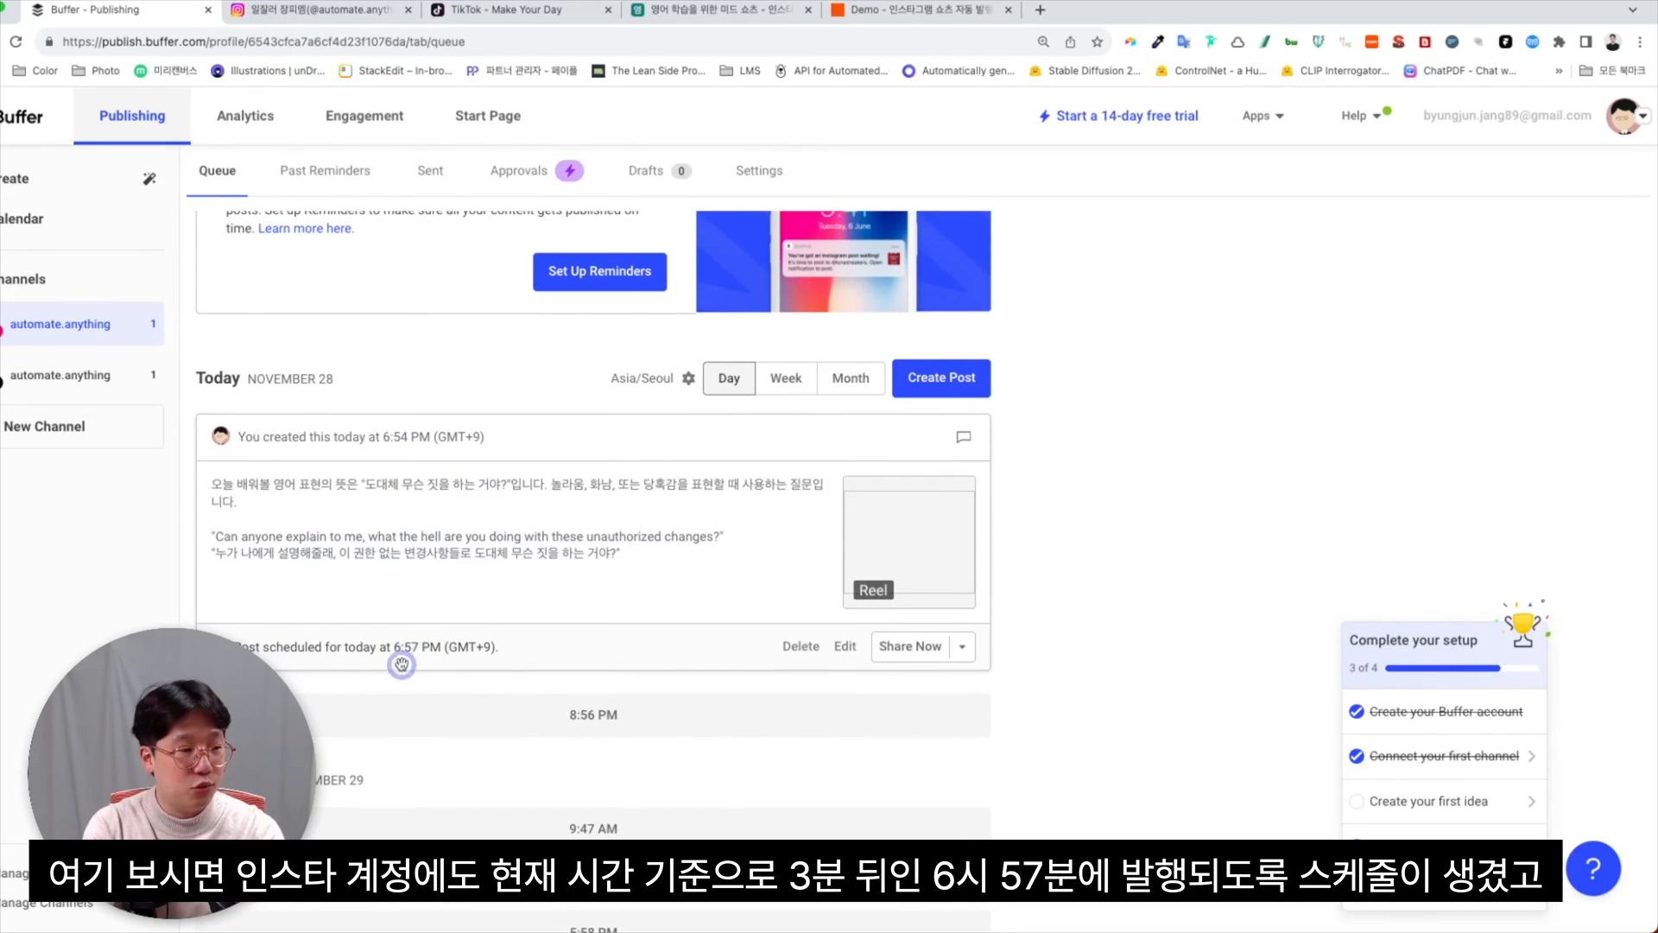
{"action": "left_click", "coordinate": [86, 382]}
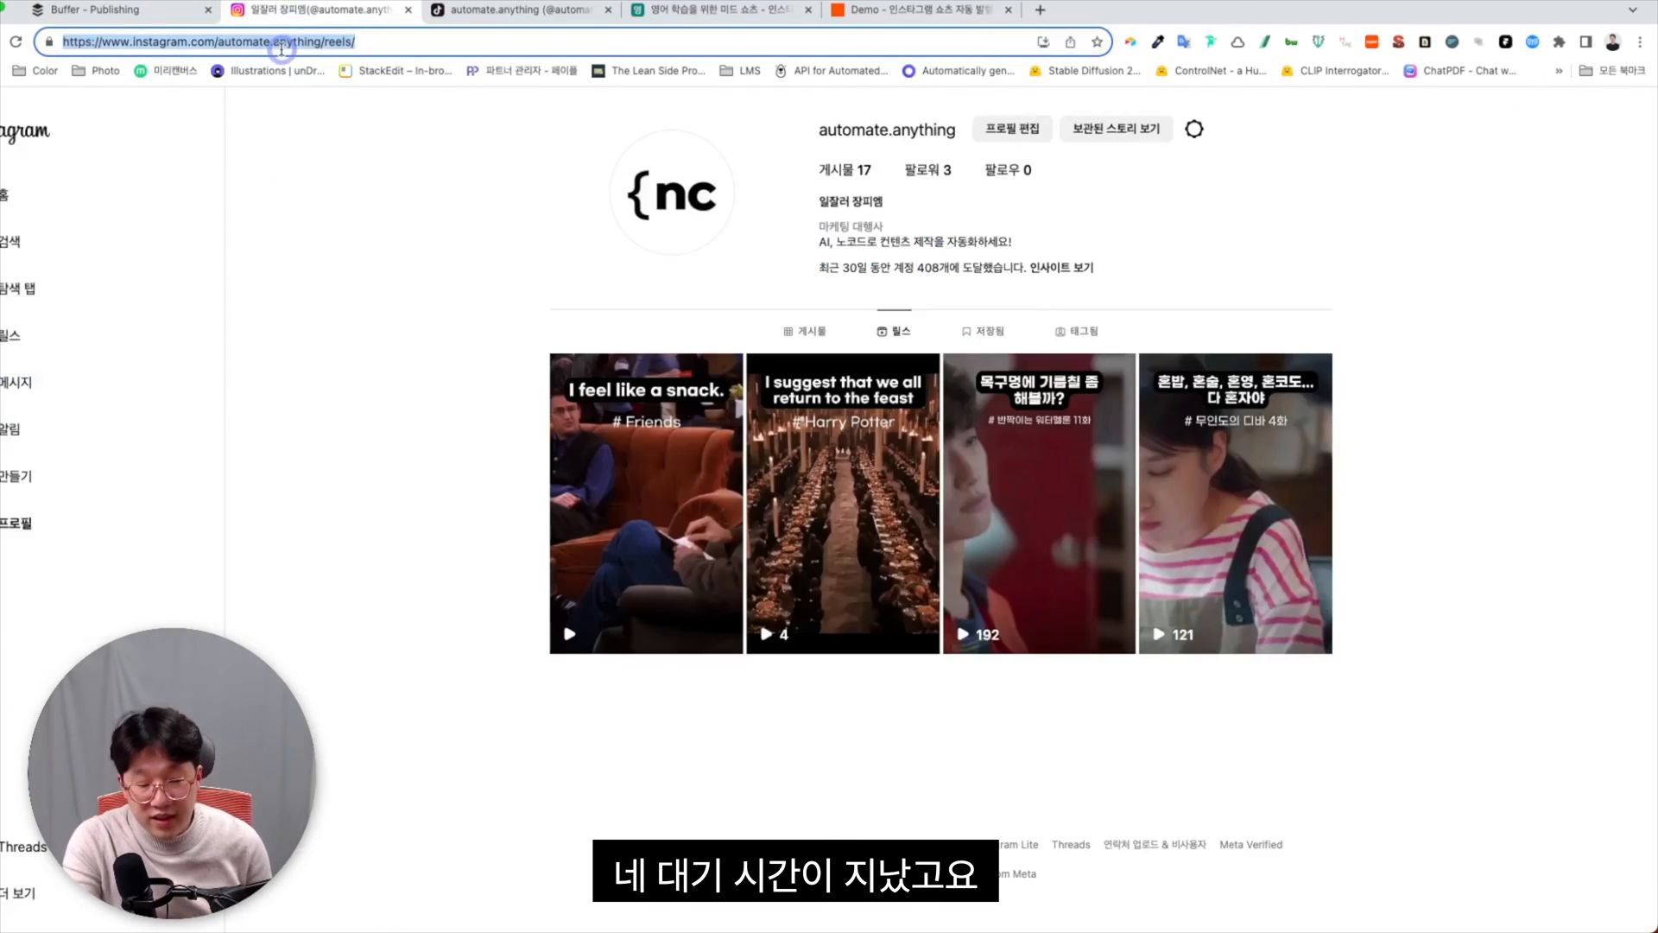
Reload the Instagram reels, open the "What the hell are you doing?" reel, and reload the TikTok profile to check the upload.
{"action": "key", "text": "Return"}
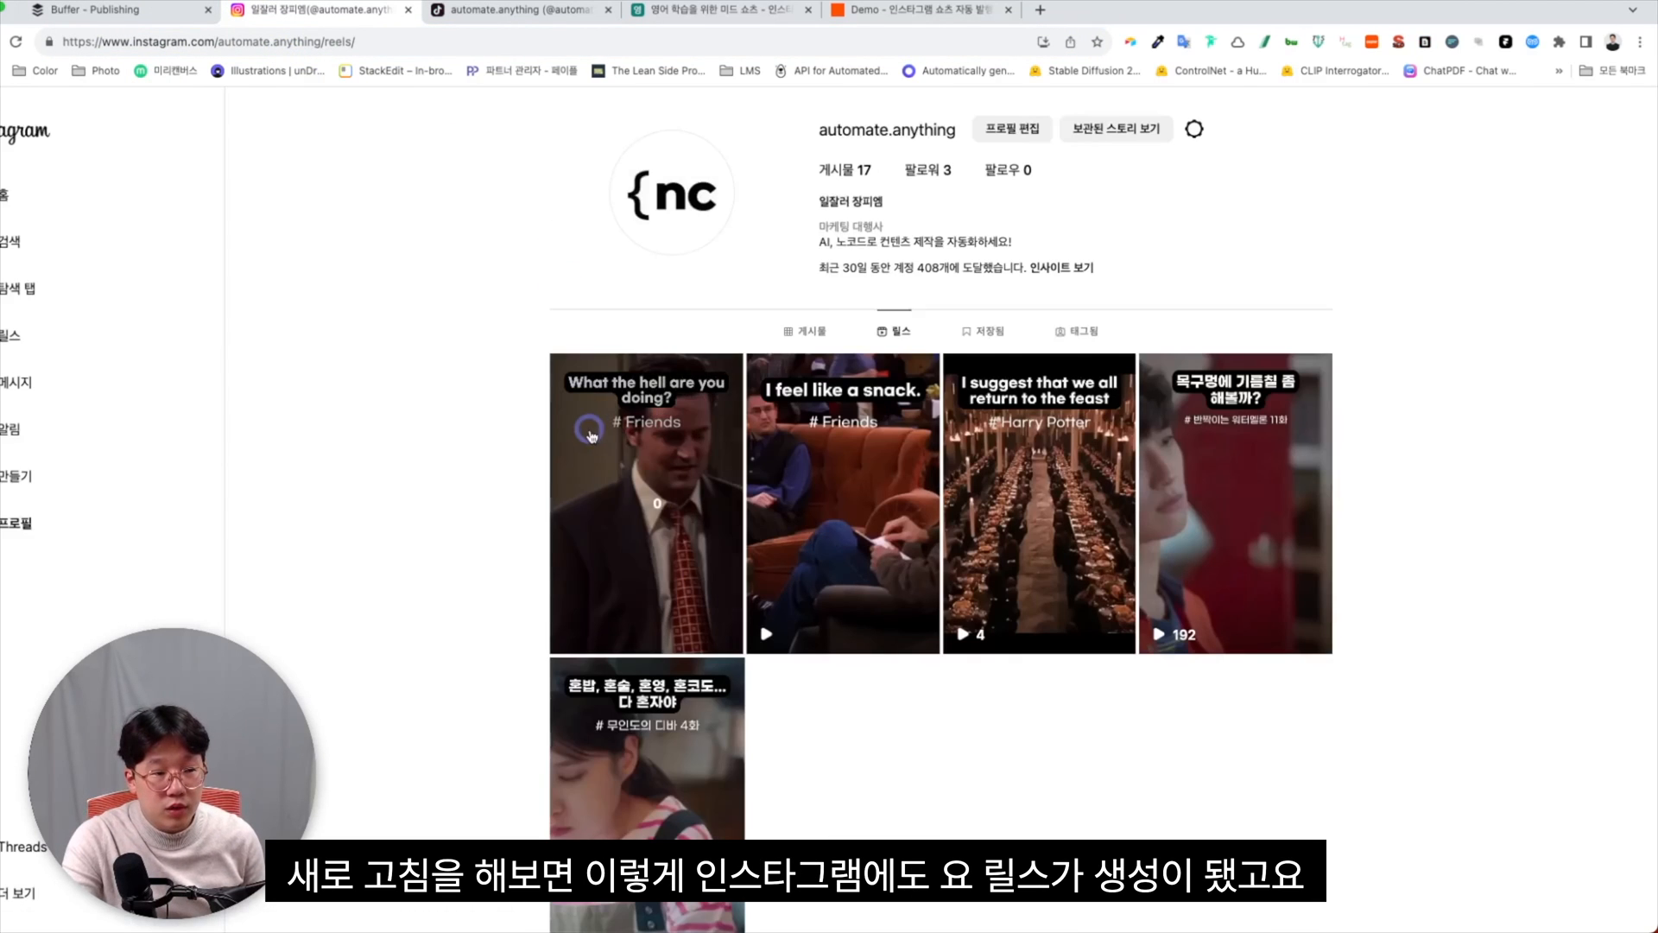
{"action": "left_click", "coordinate": [633, 444]}
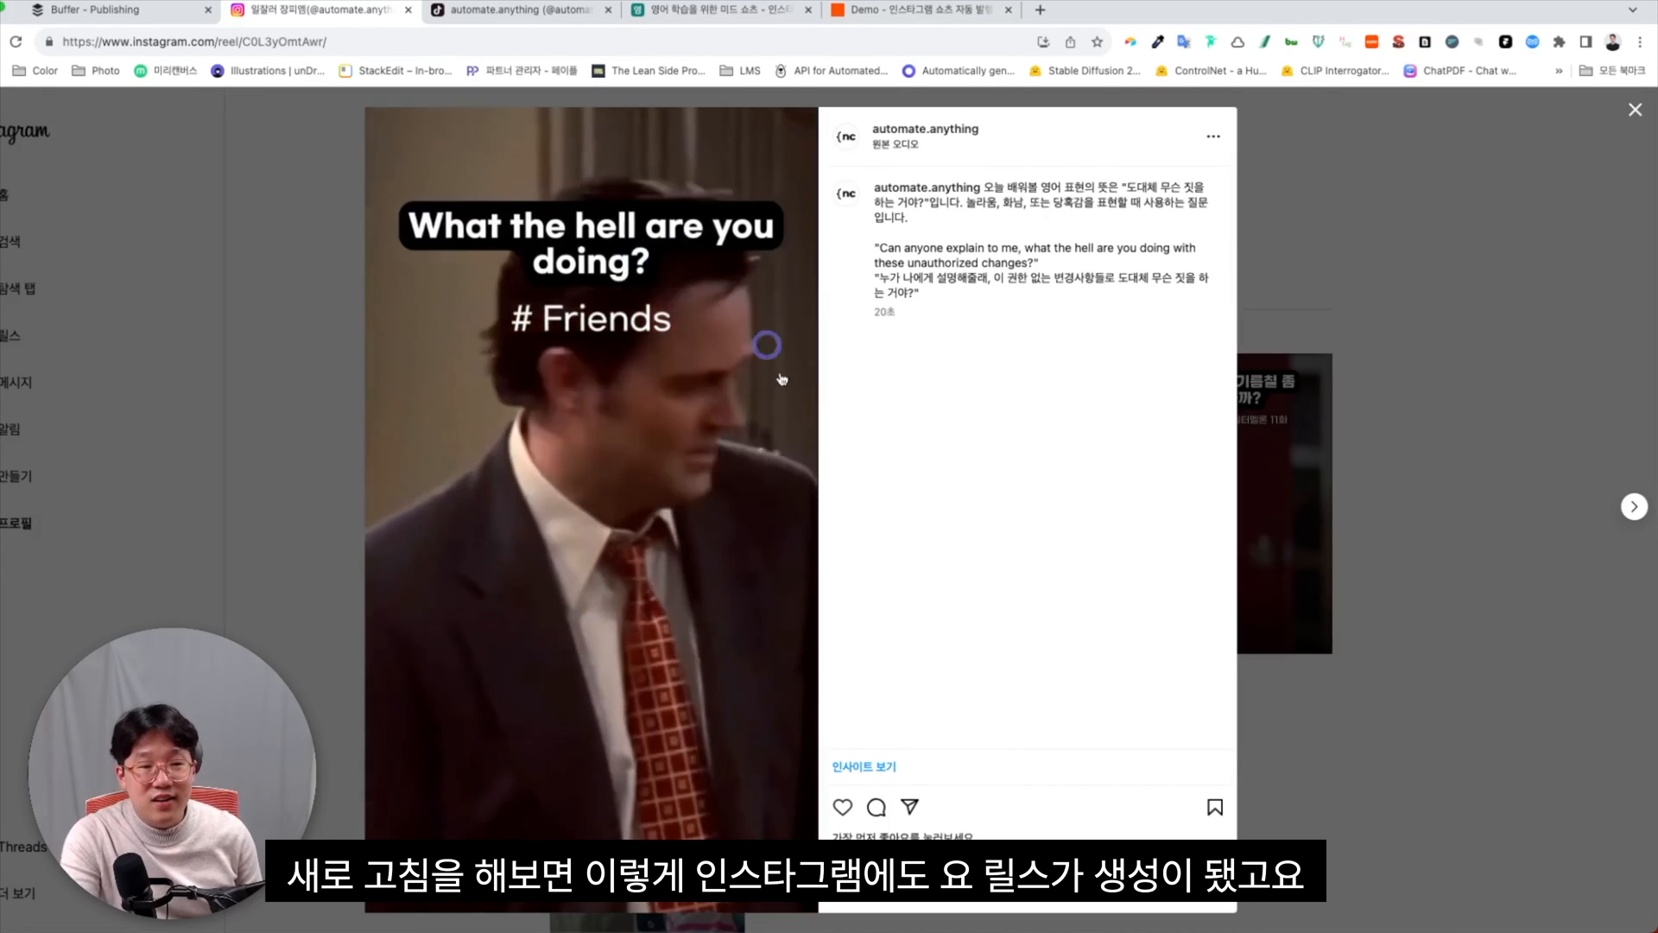
{"action": "left_click", "coordinate": [557, 10]}
{"action": "left_click", "coordinate": [532, 41]}
{"action": "key", "text": "Return"}
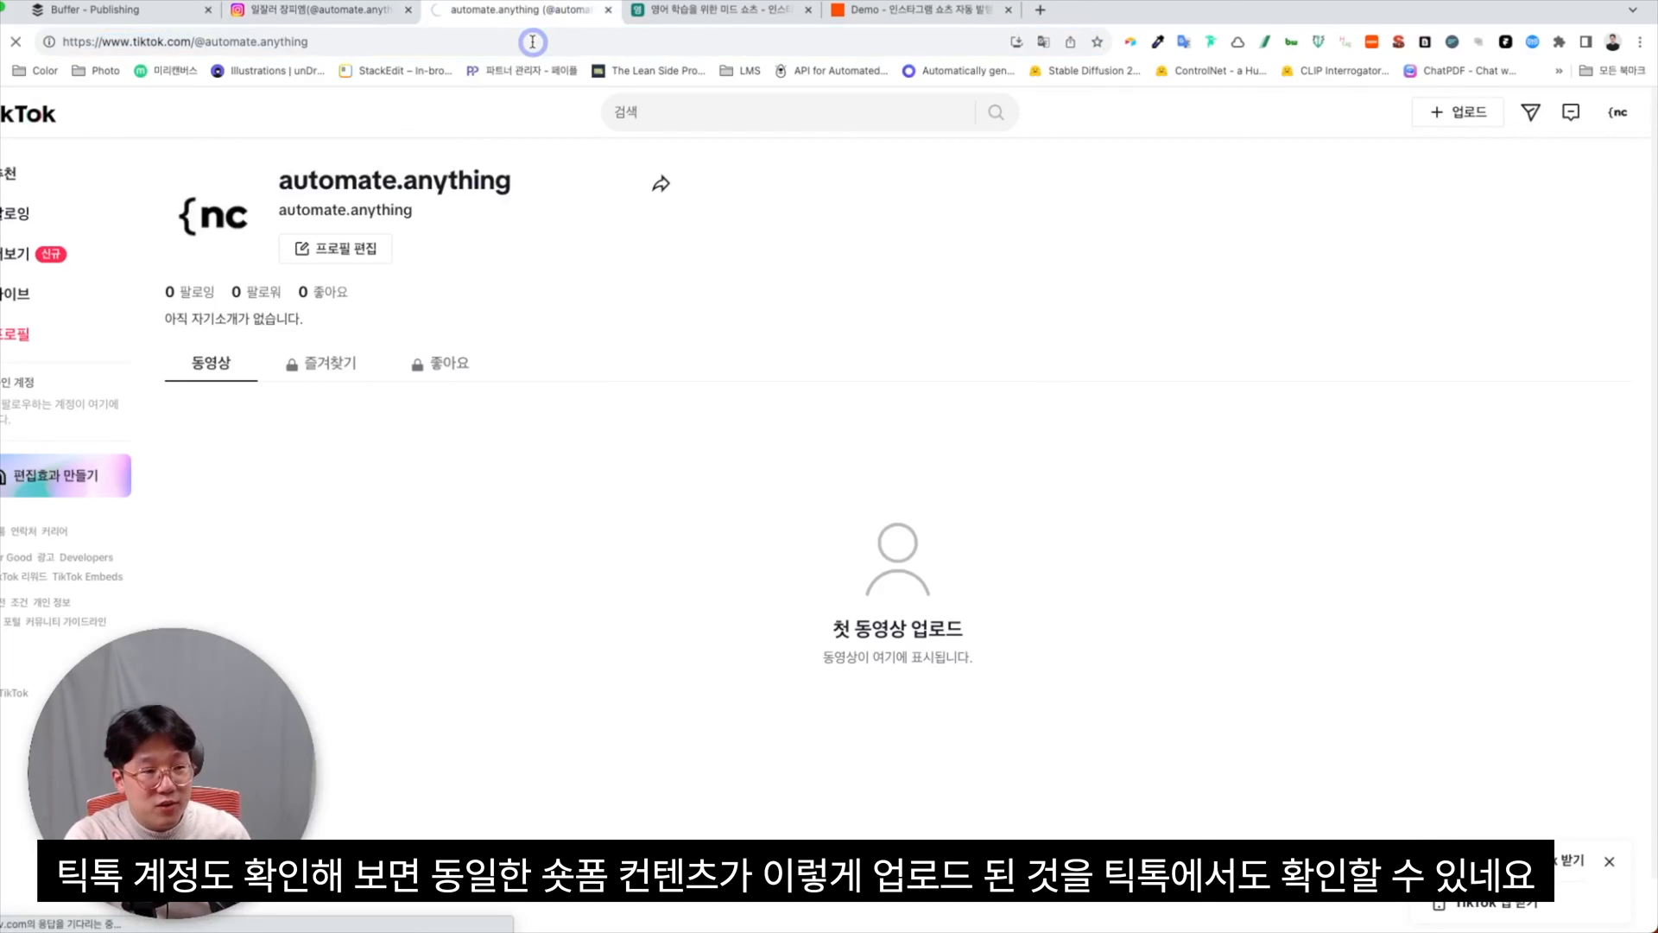